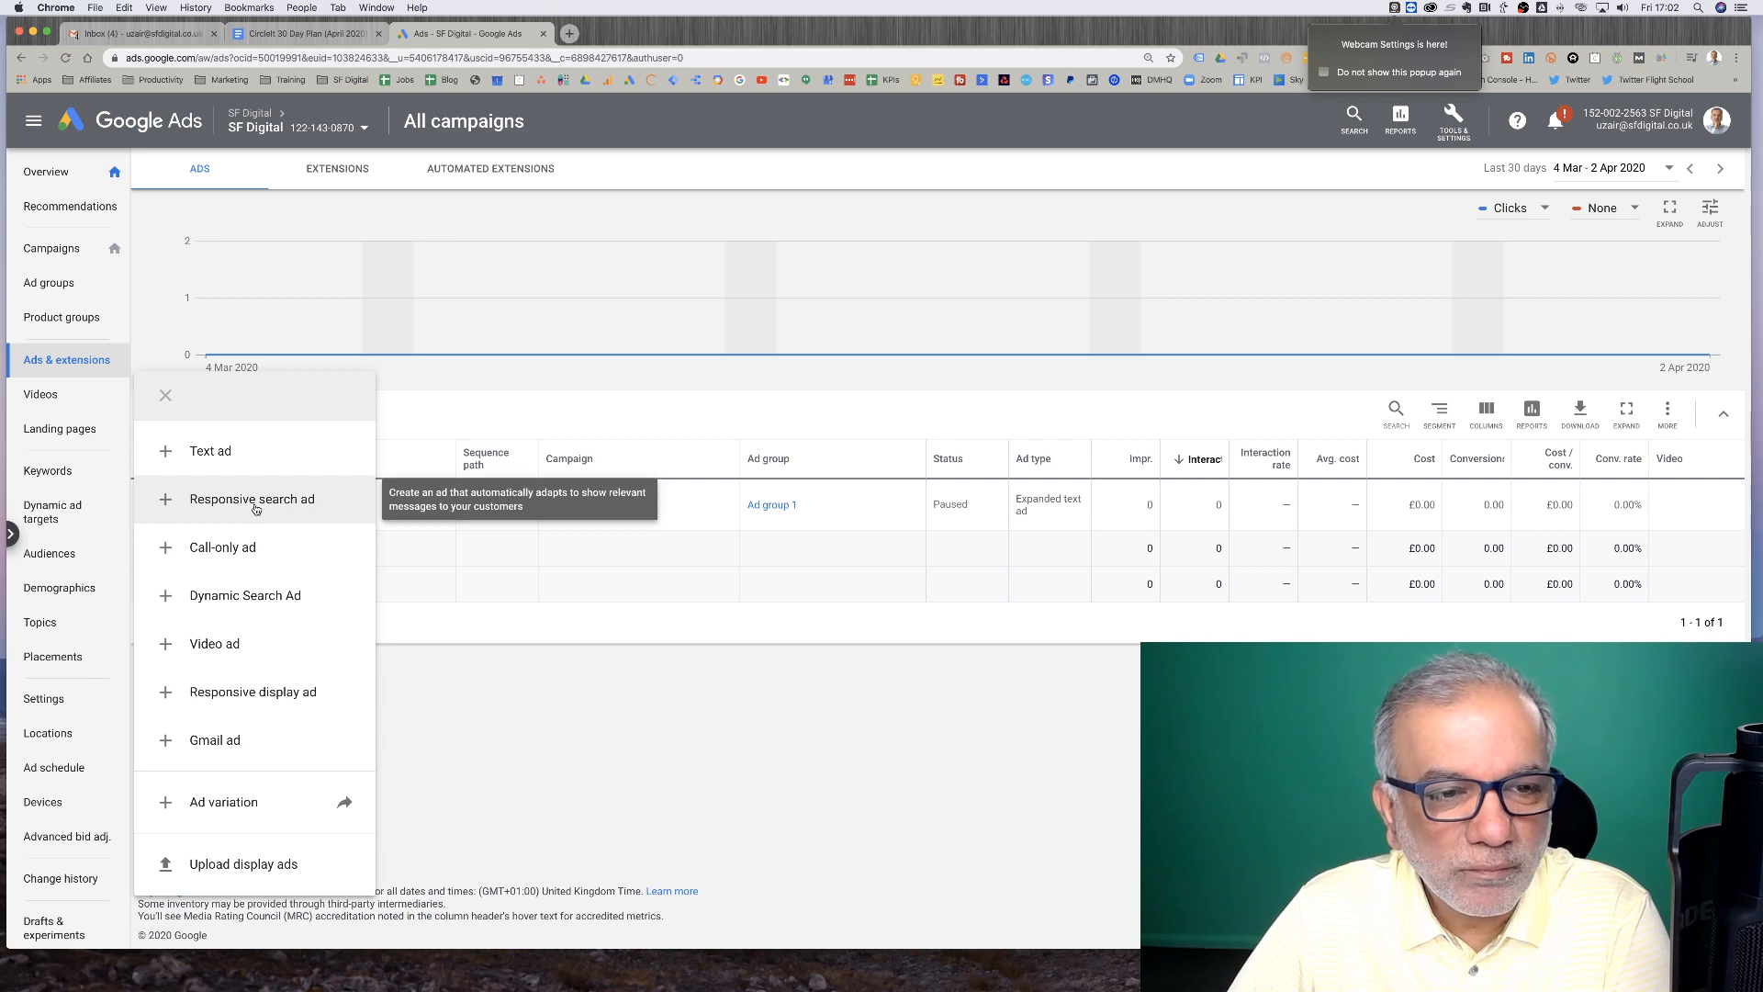
Start a new responsive search ad in Ad group 1 of the YouTube Live campaign
click(257, 509)
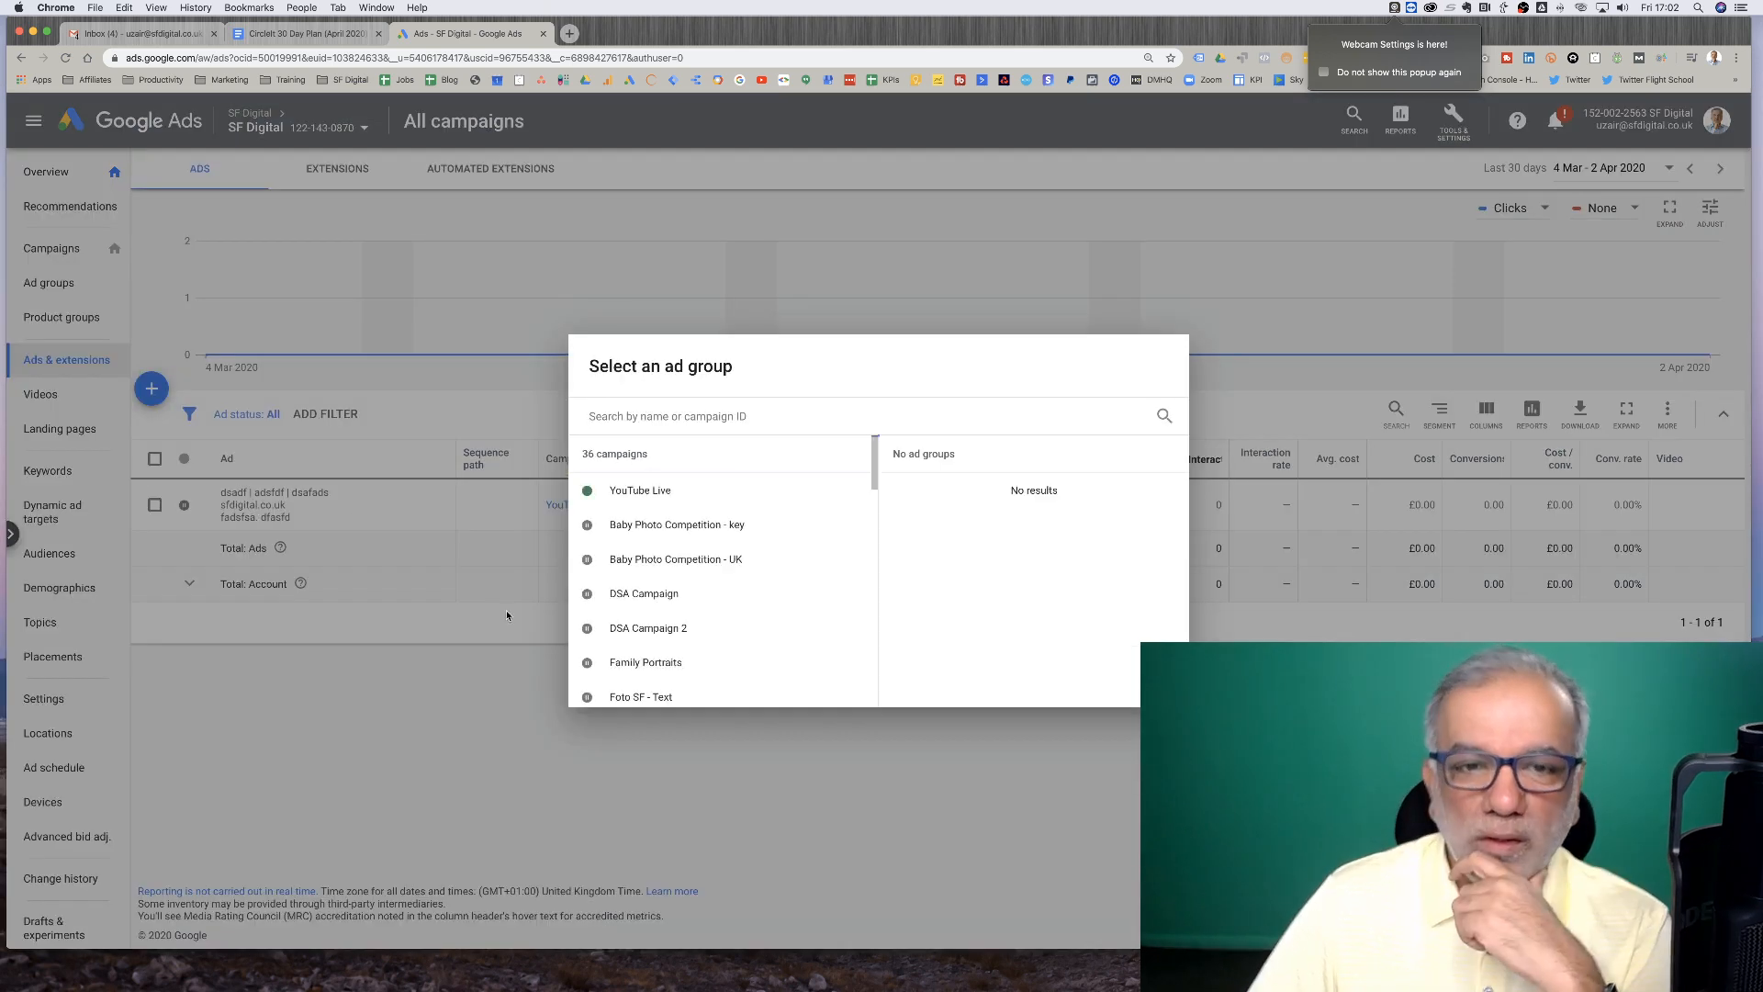
click(637, 494)
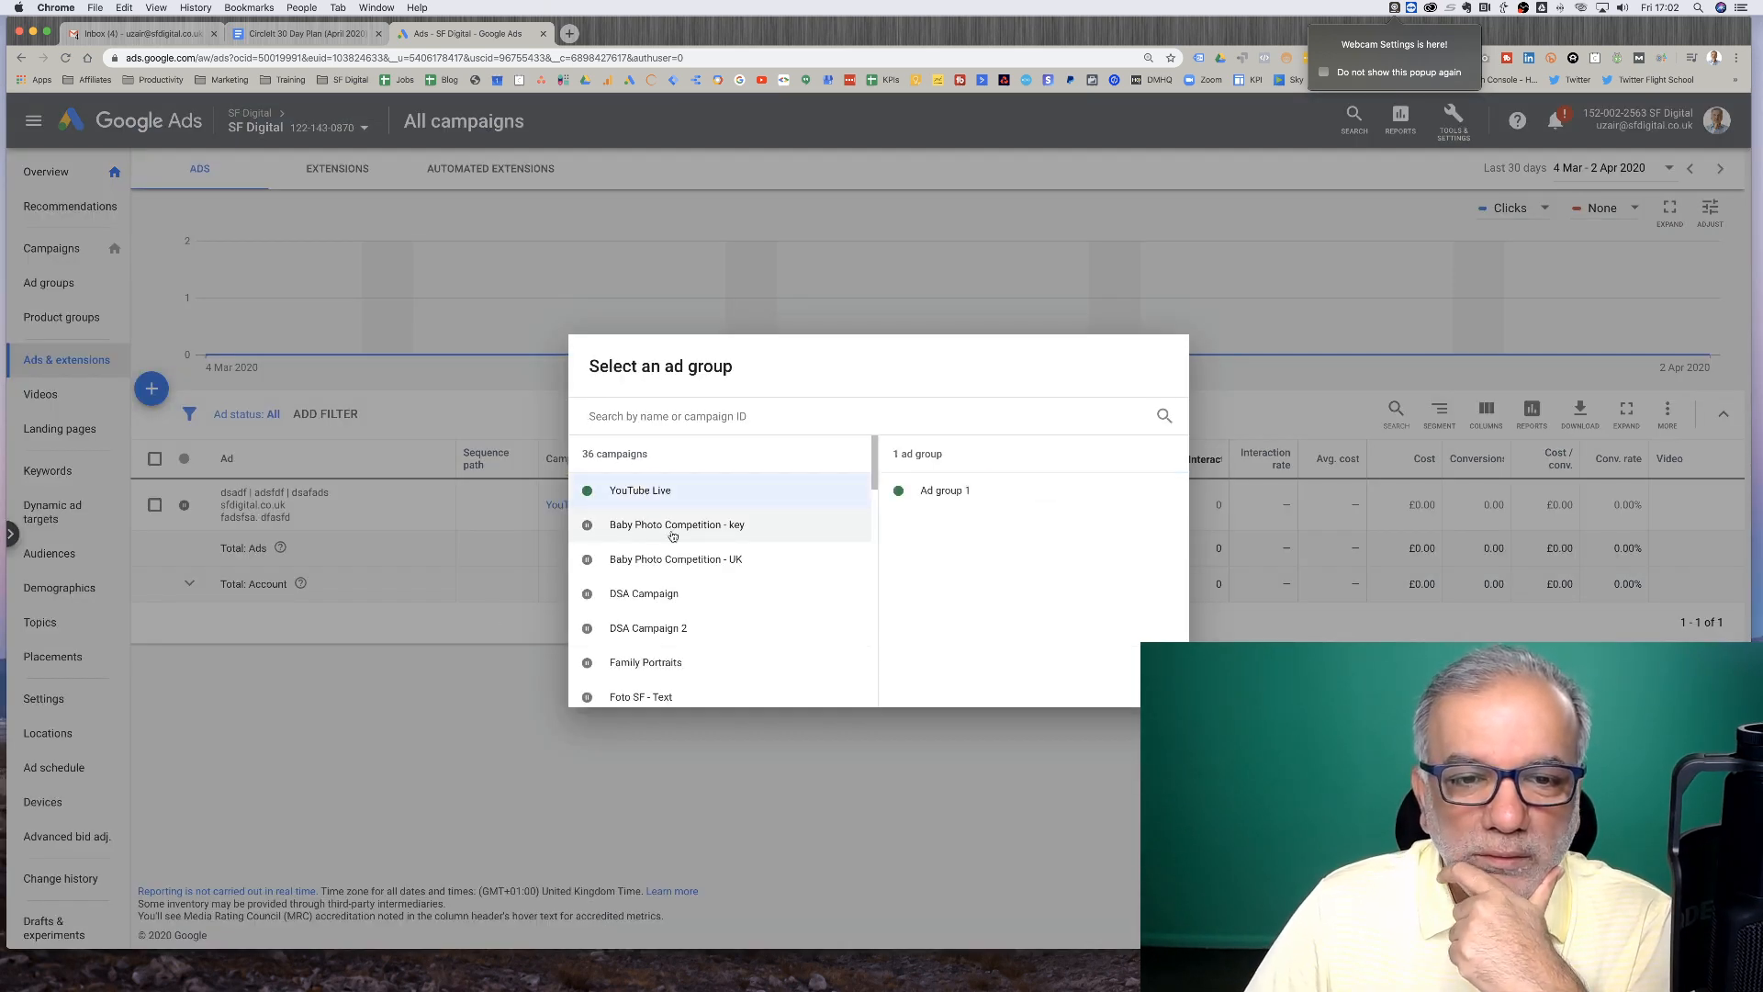
click(936, 496)
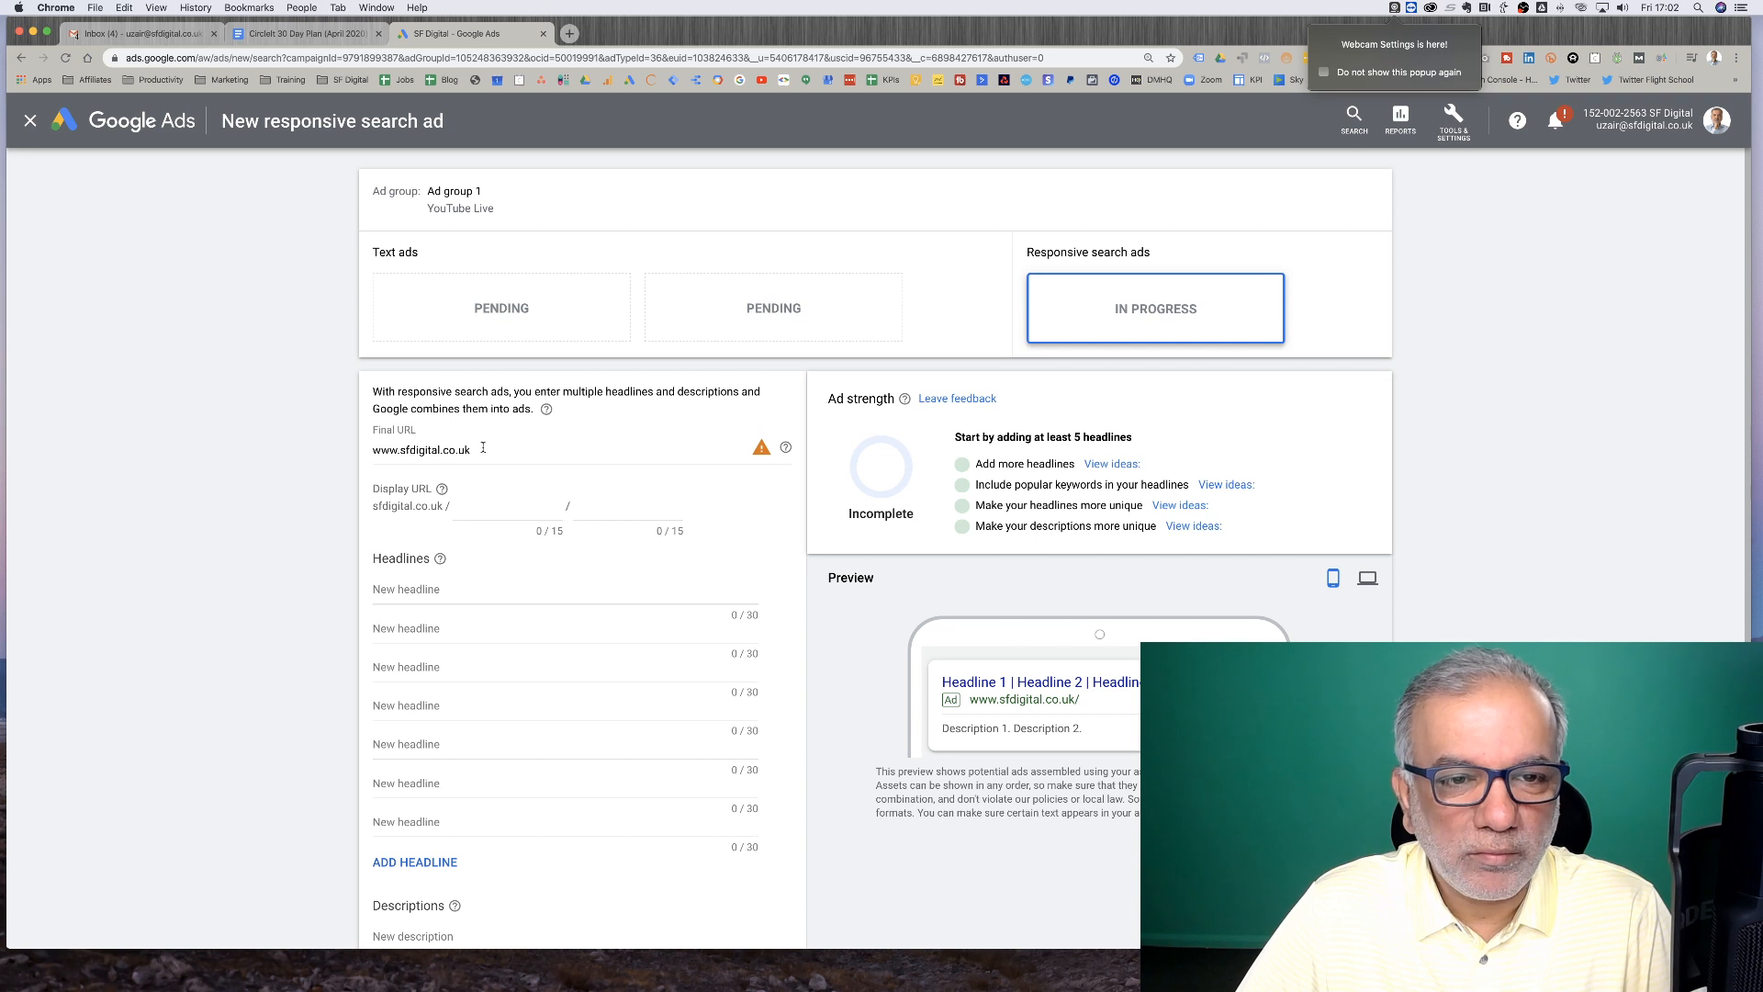
click(482, 448)
text(/blog)
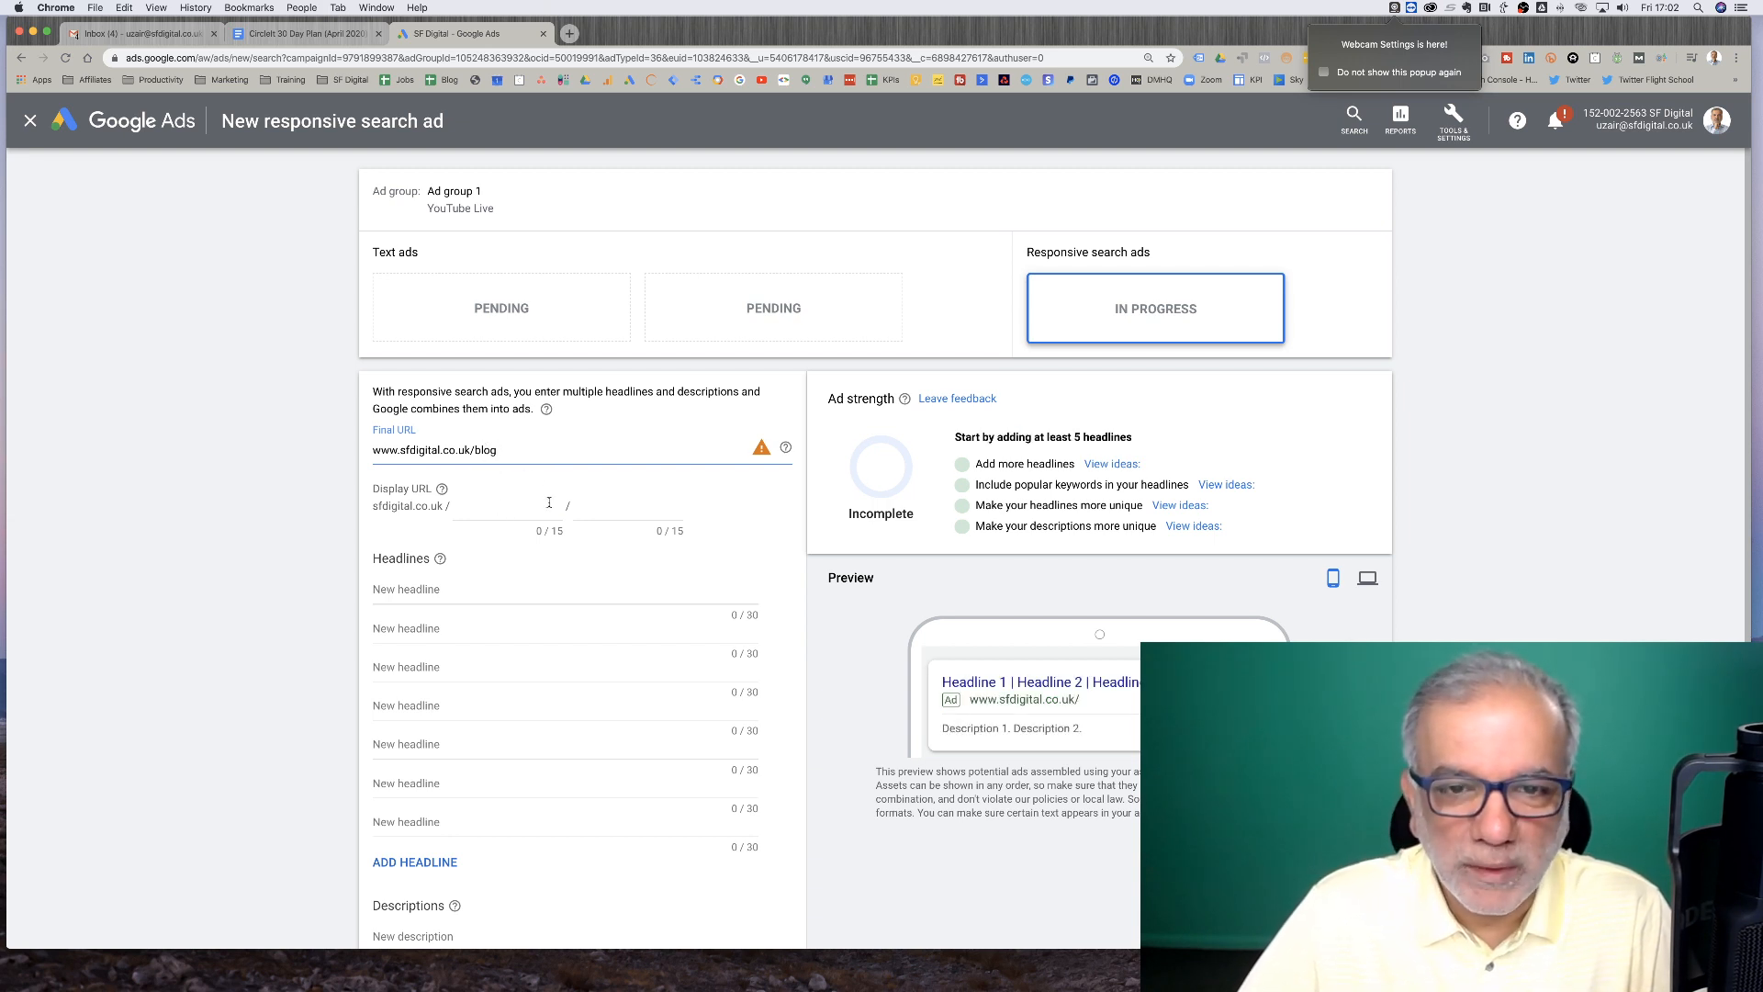
click(493, 519)
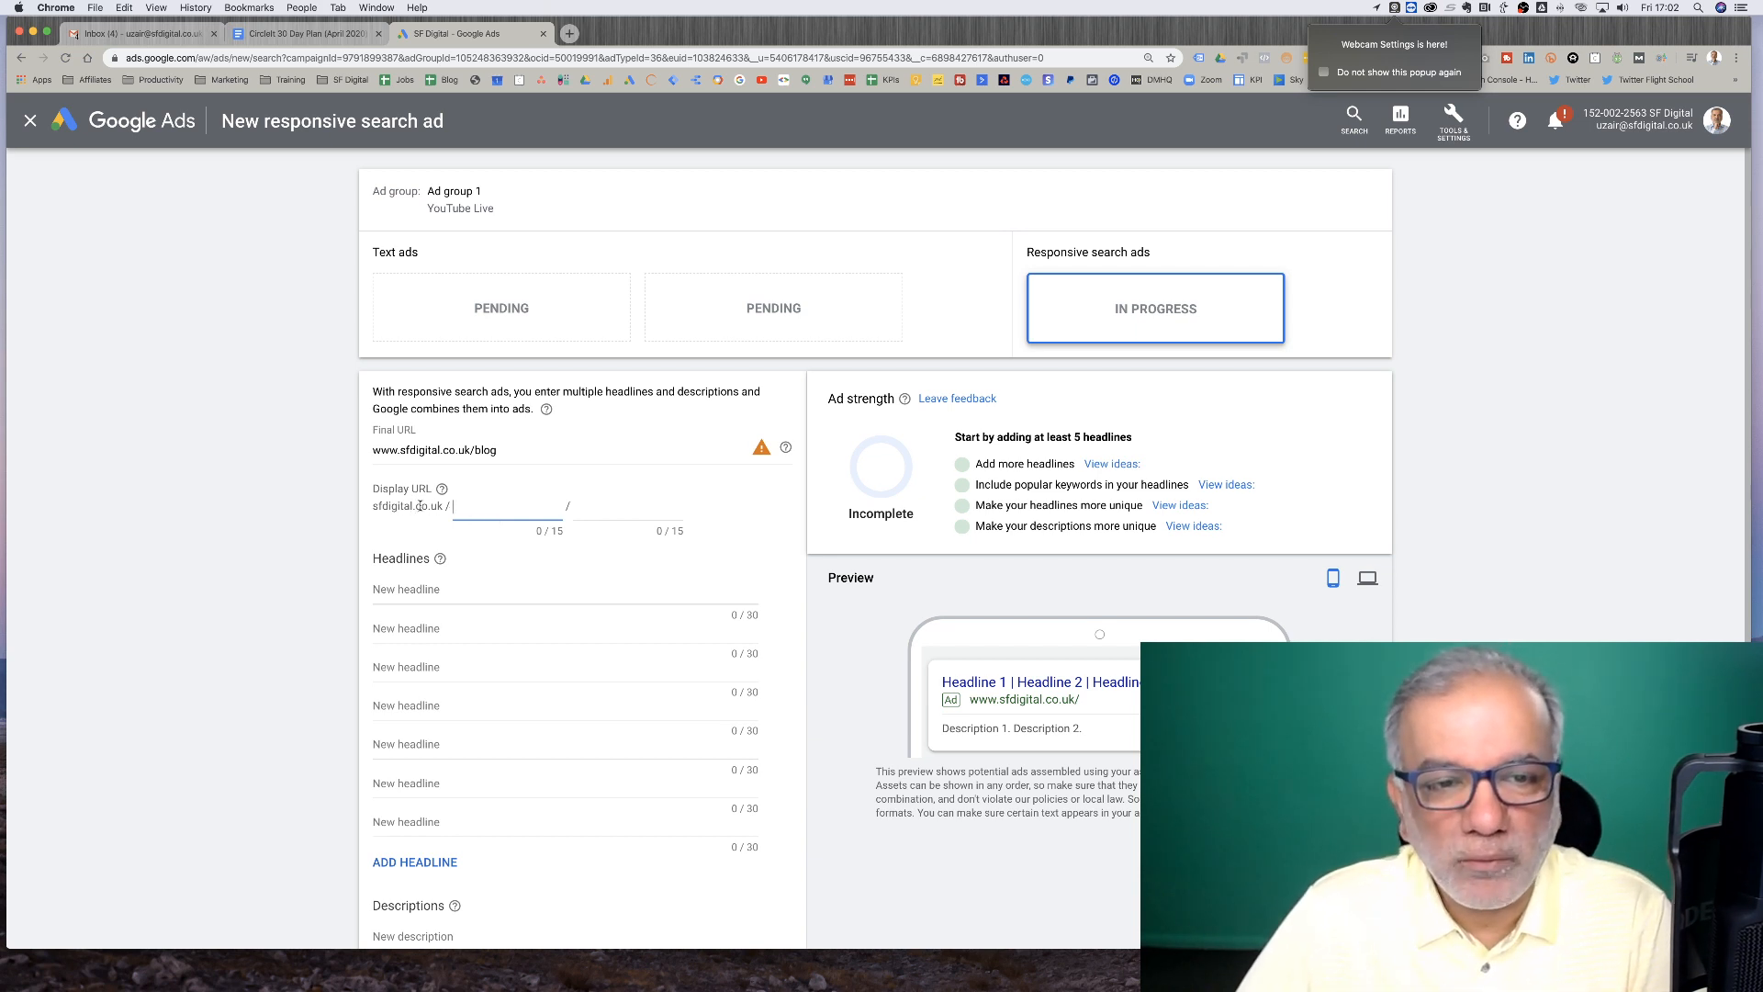
drag(373, 489, 422, 490)
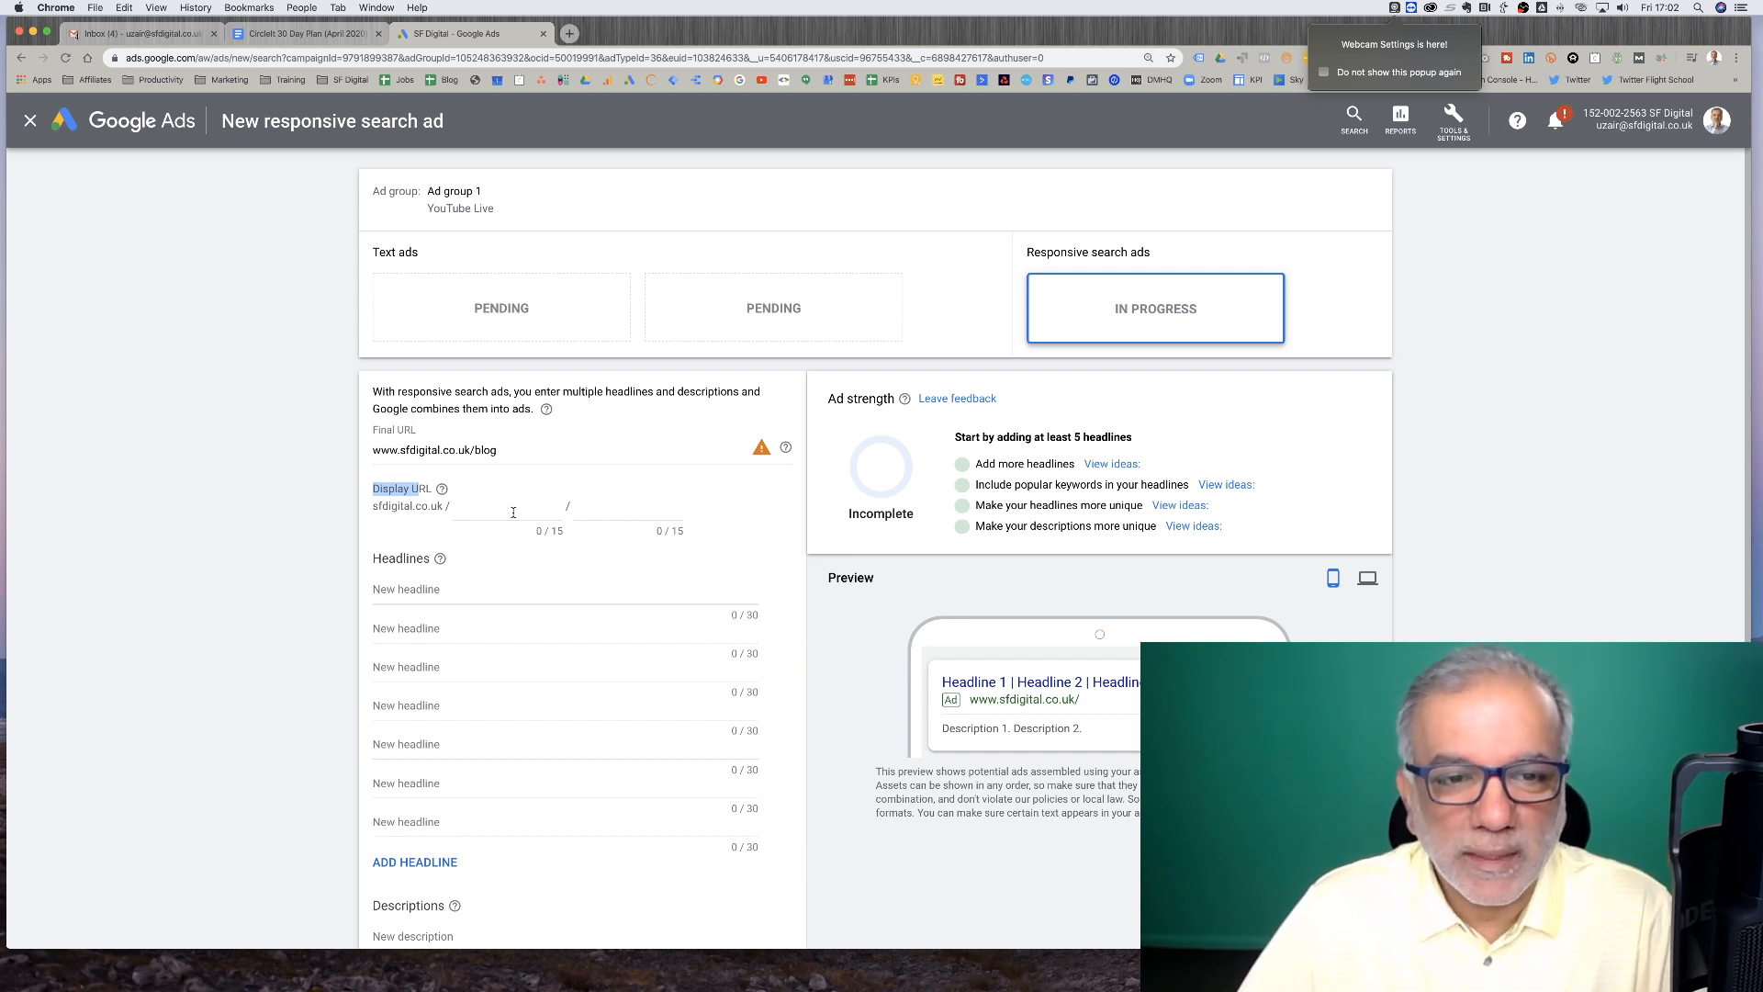
click(516, 505)
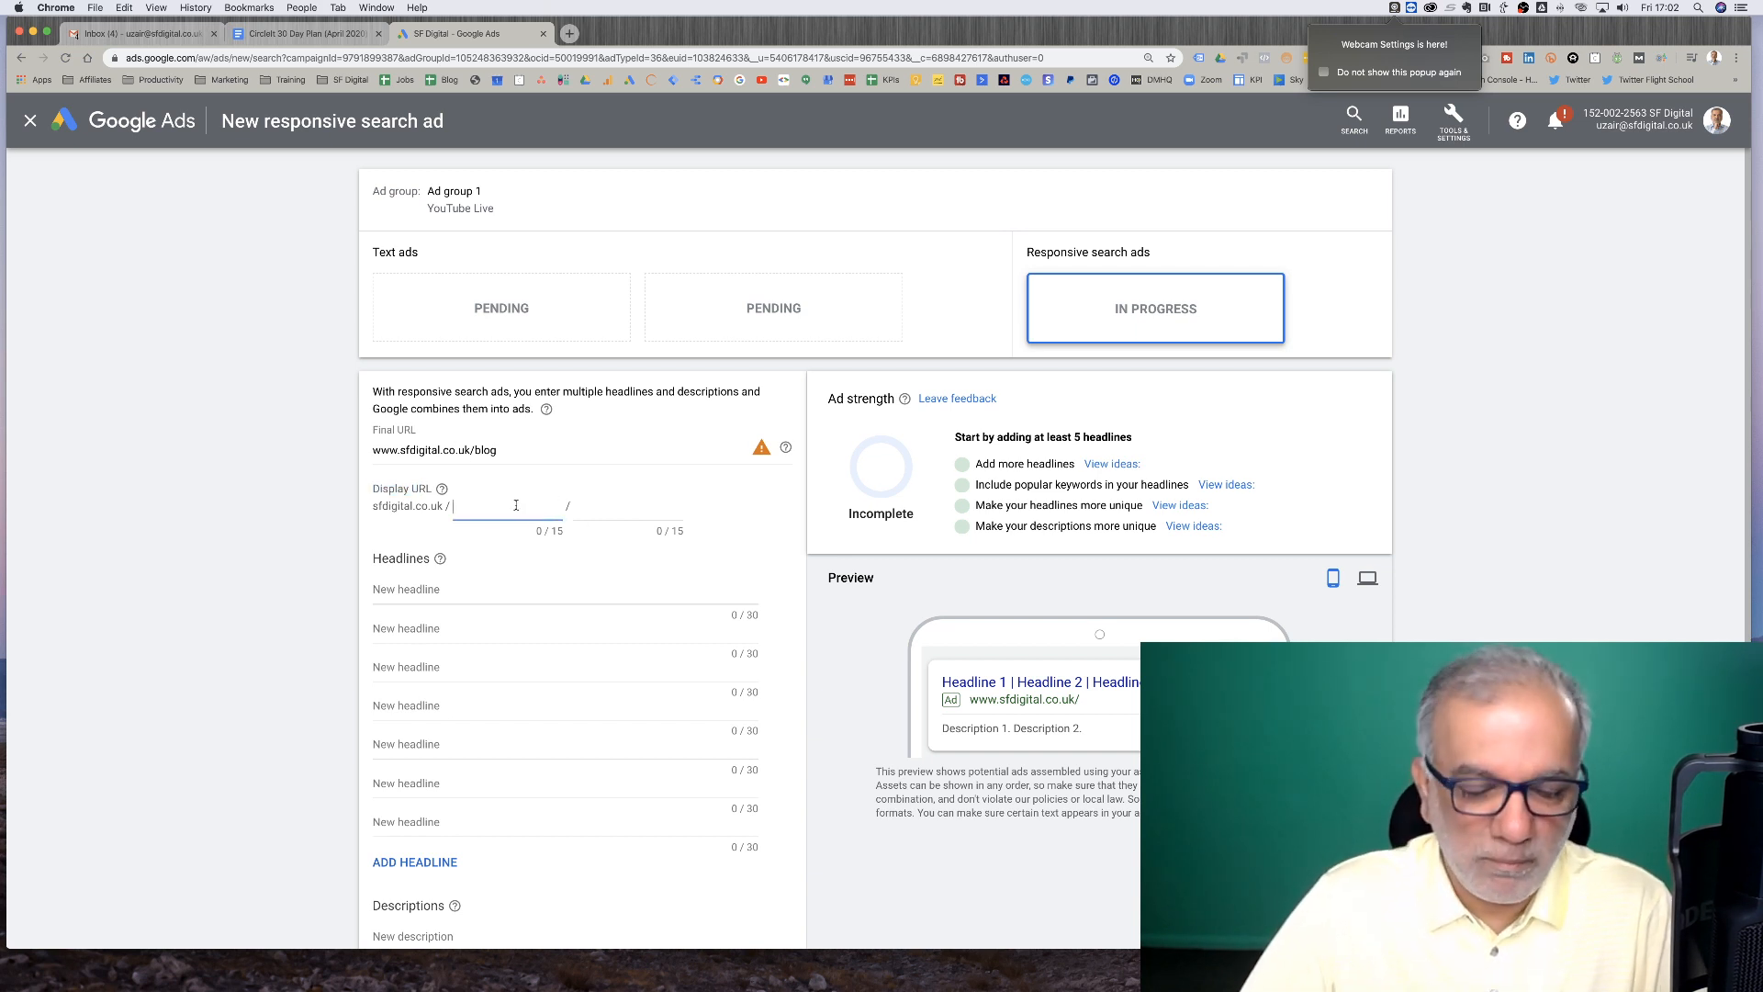
text(Google)
key(Tab)
text(Ads)
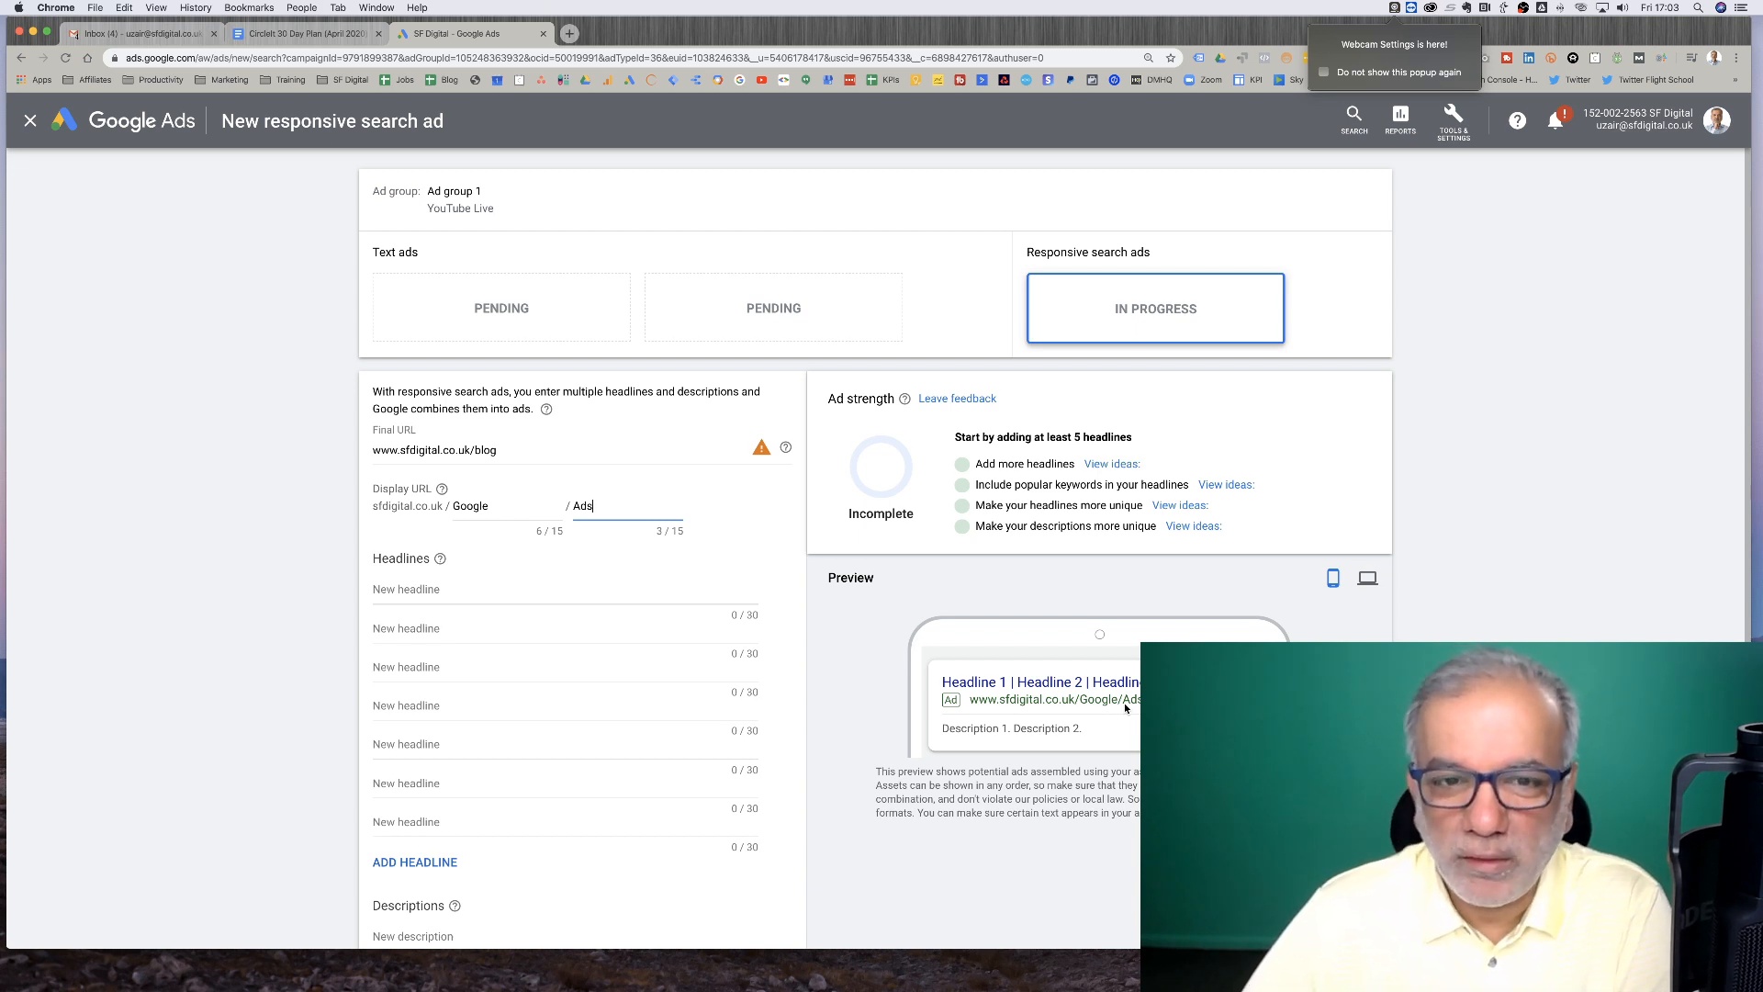
click(1072, 711)
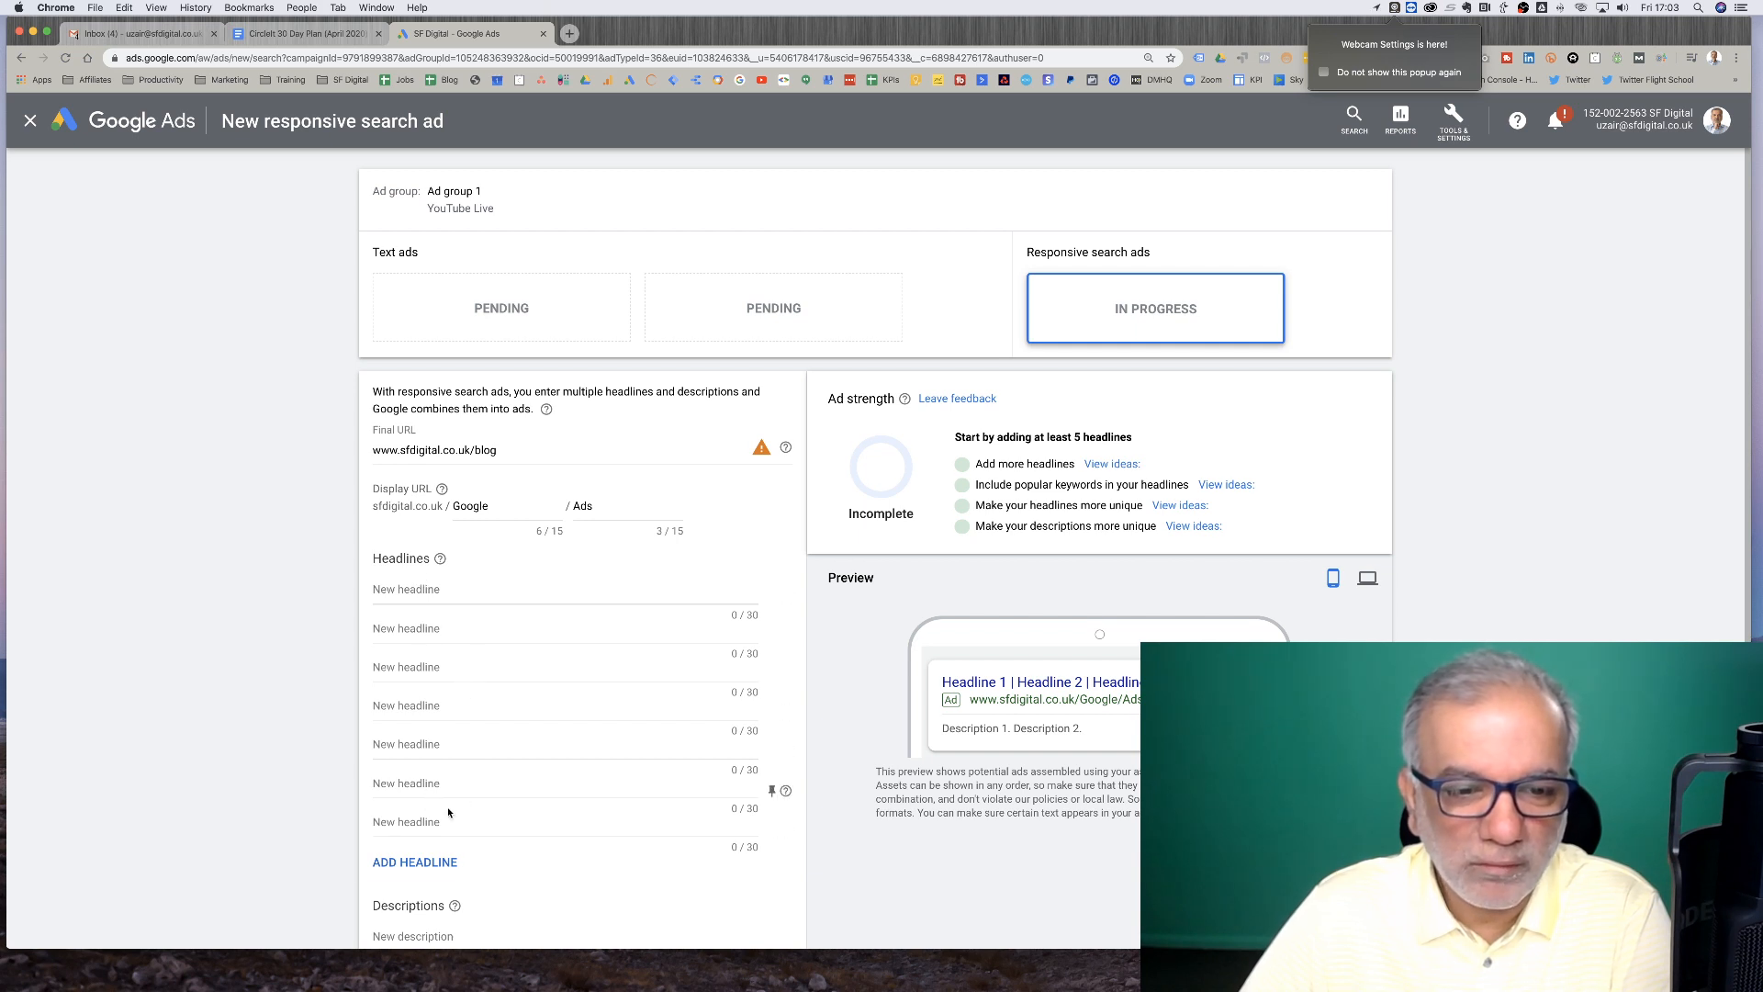
Enter "Learn Google Ads Live On YouTube" as the first headline
scroll(449, 817, down, 3)
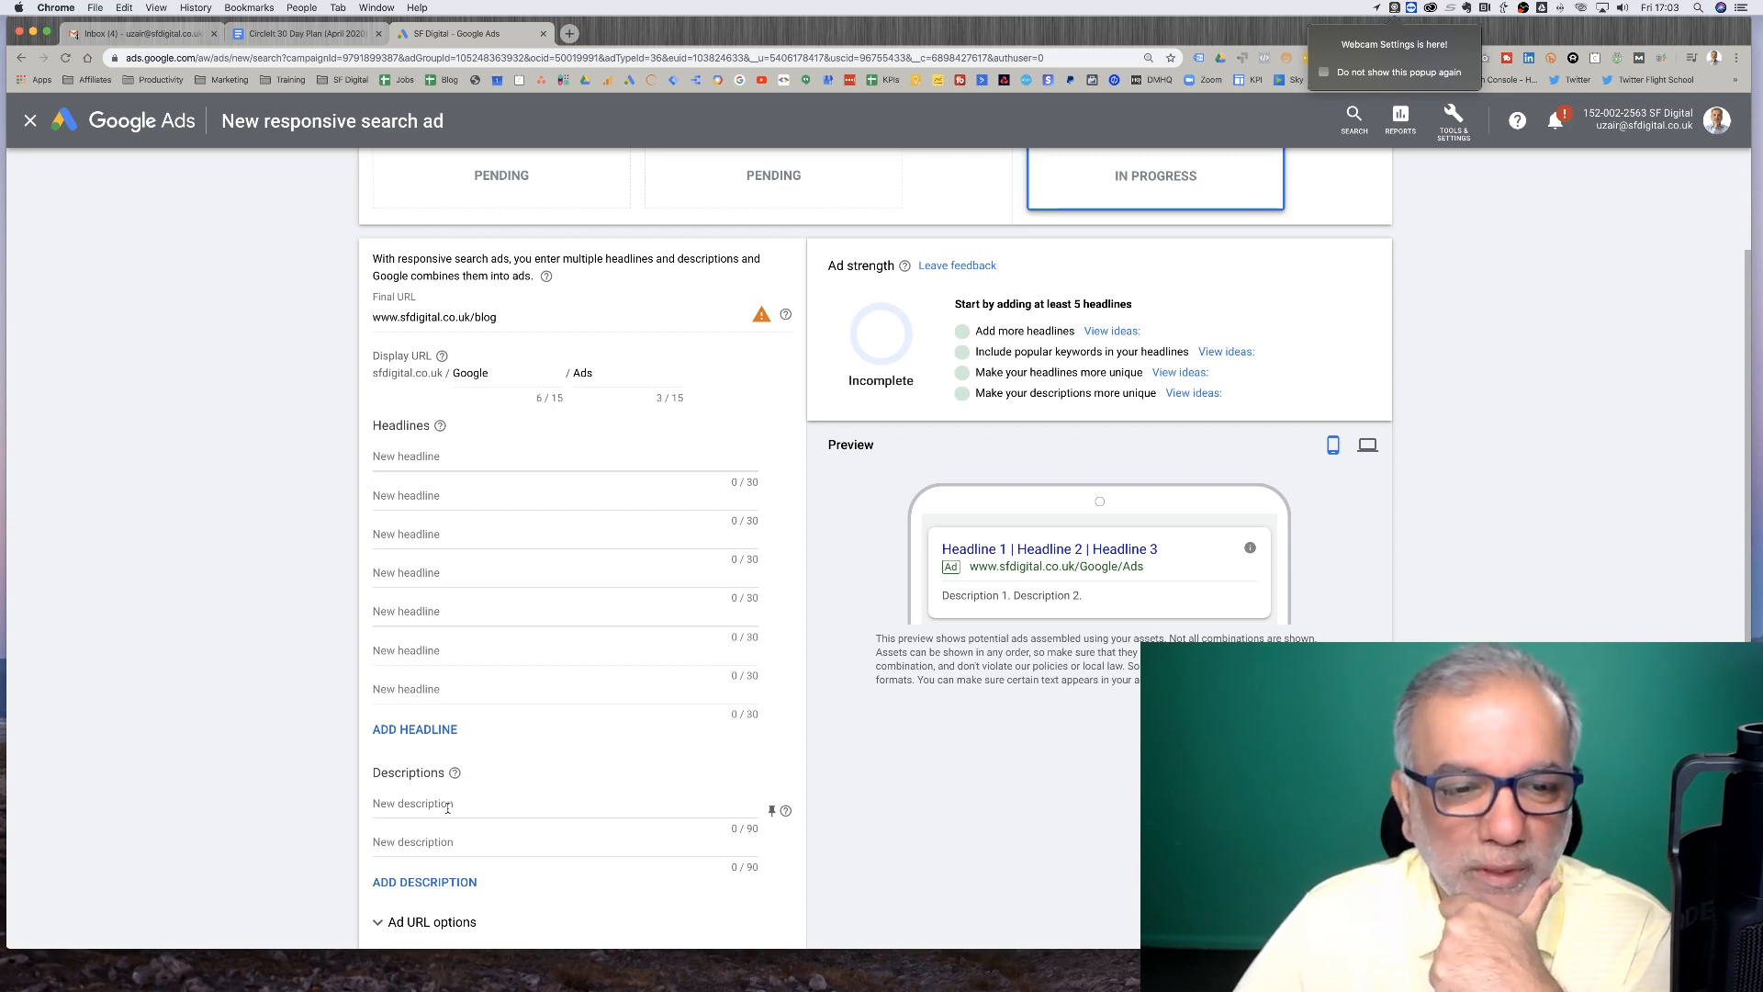
scroll(448, 808, down, 1)
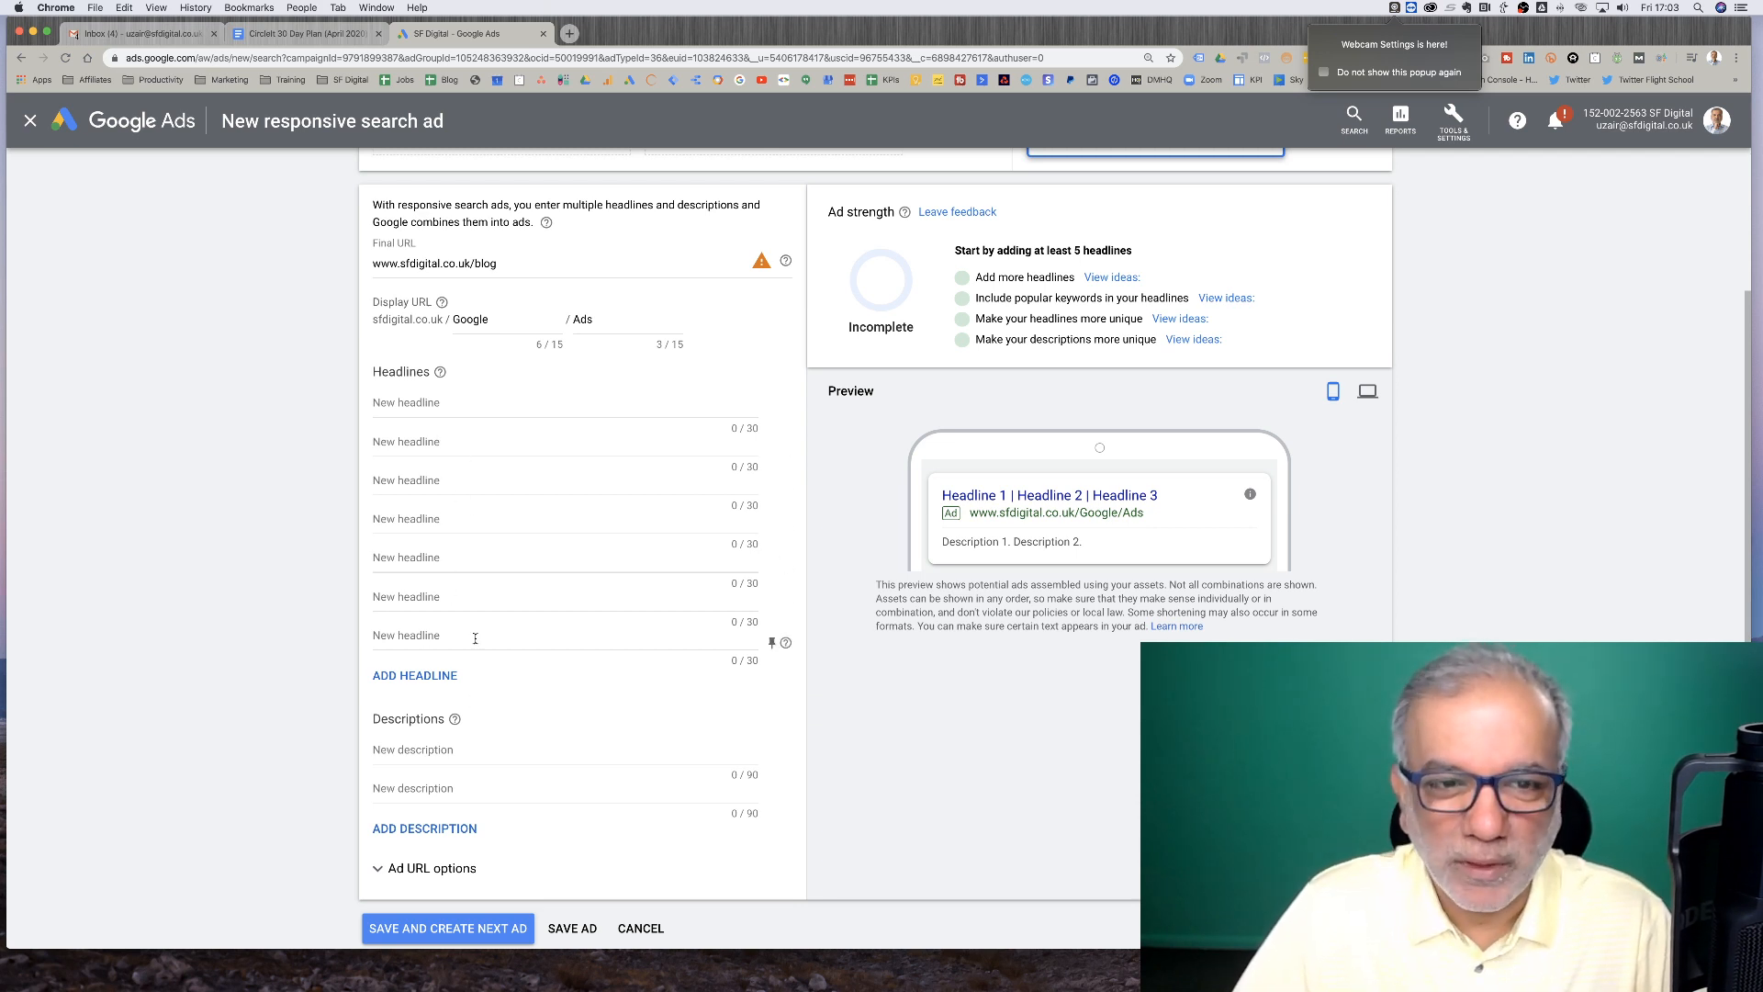
scroll(474, 637, up, 3)
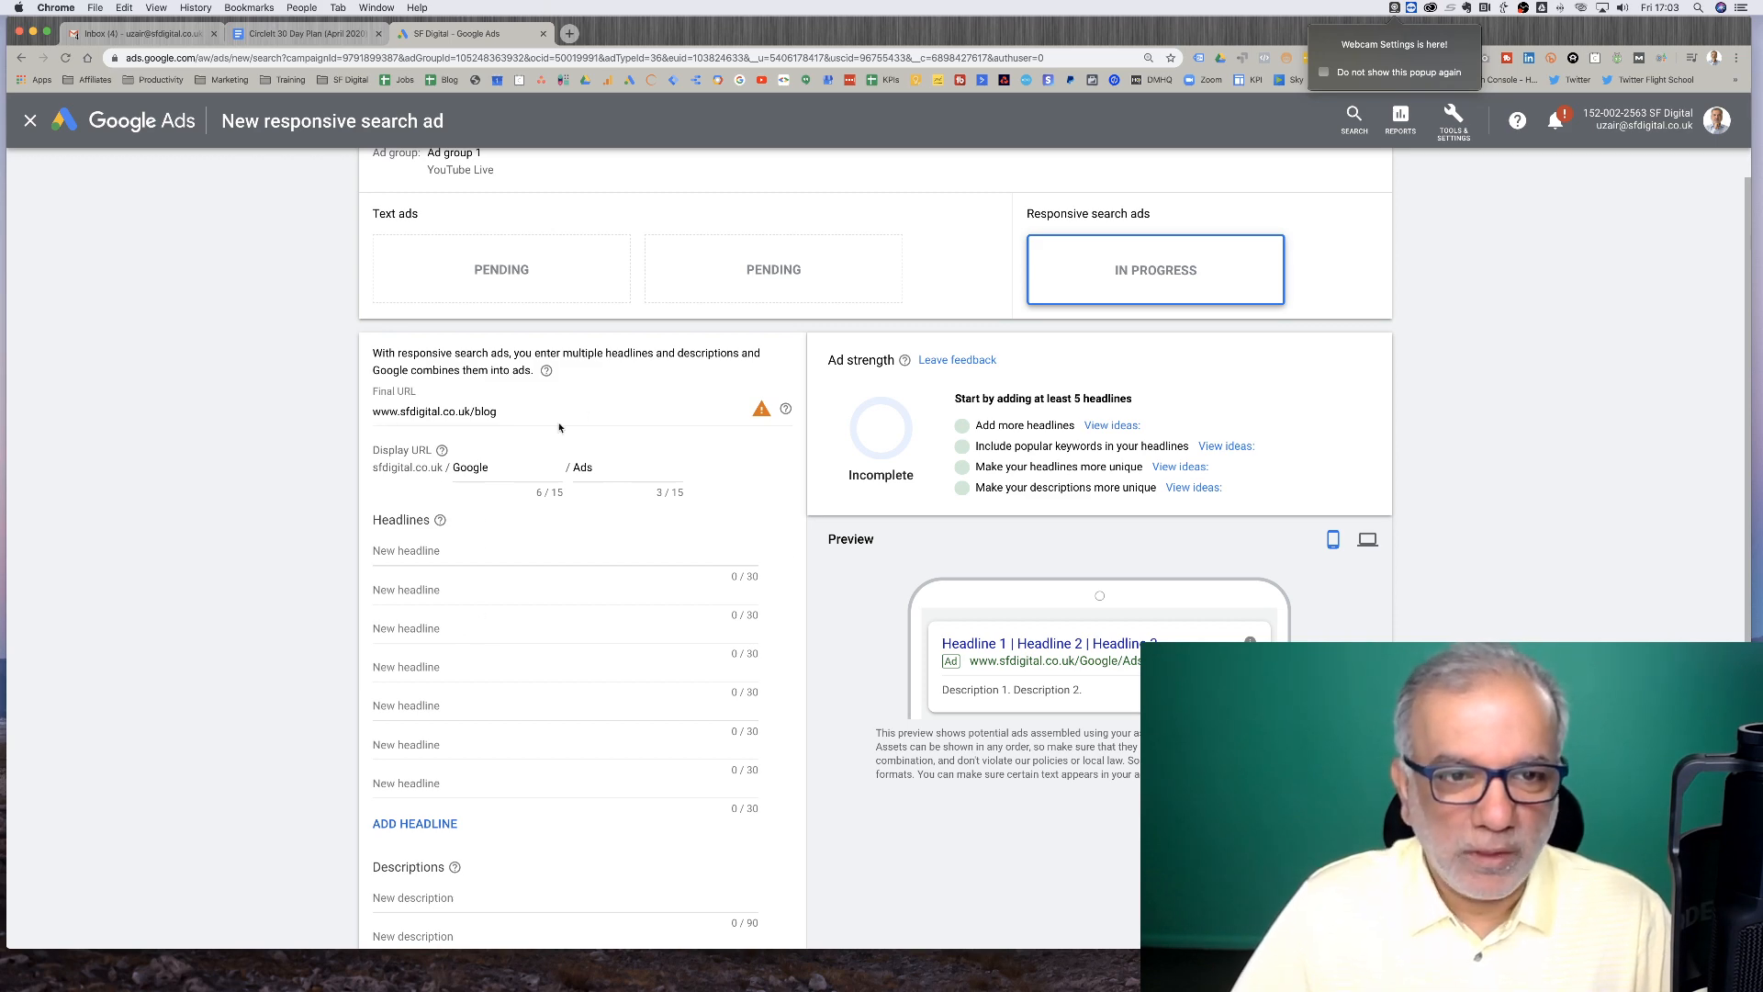
scroll(598, 735, down, 3)
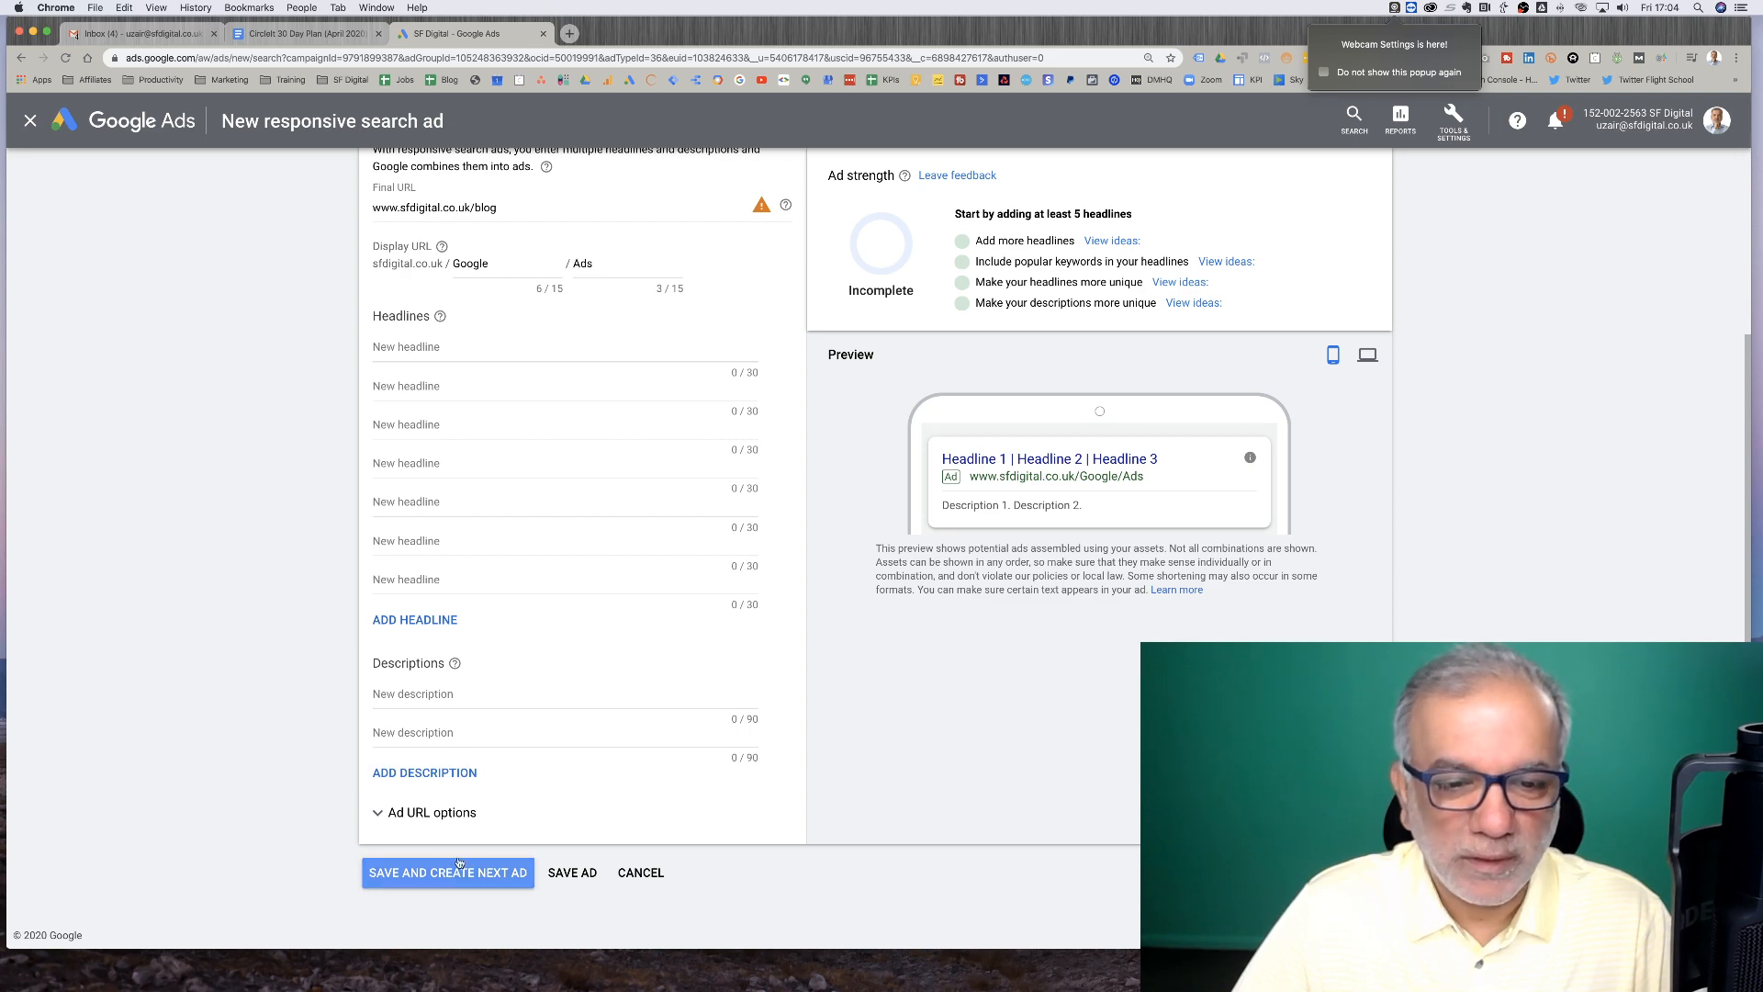
scroll(668, 459, up, 3)
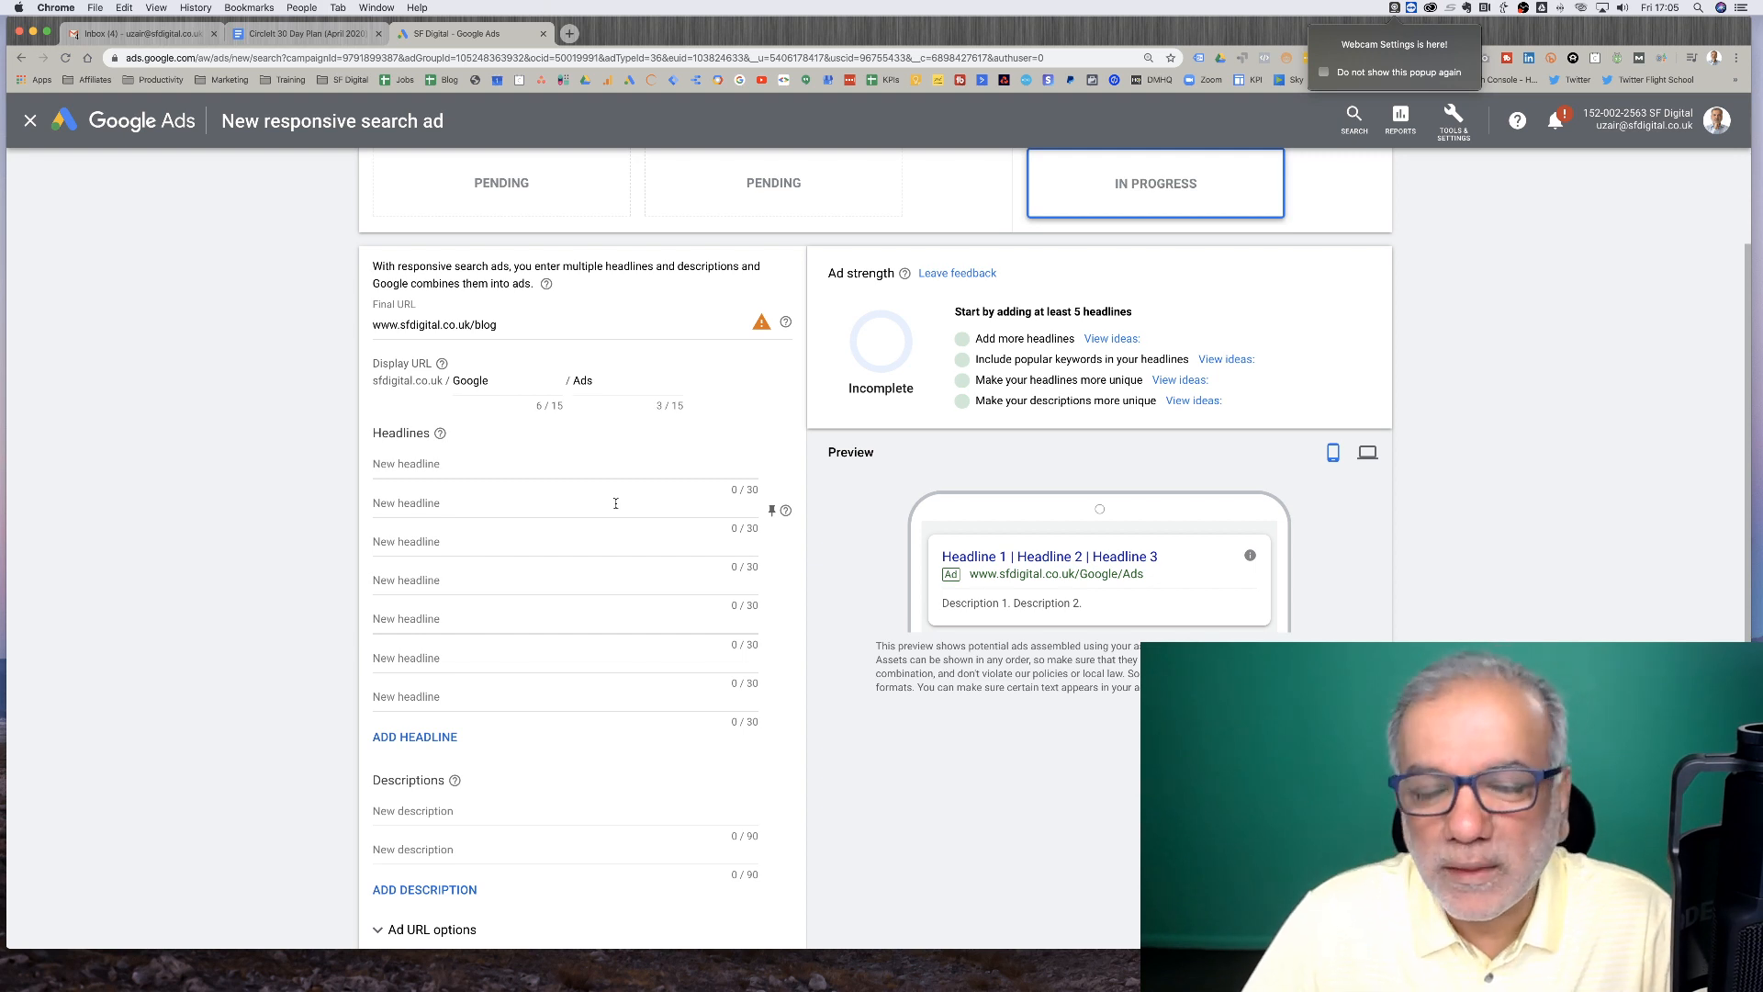
click(477, 469)
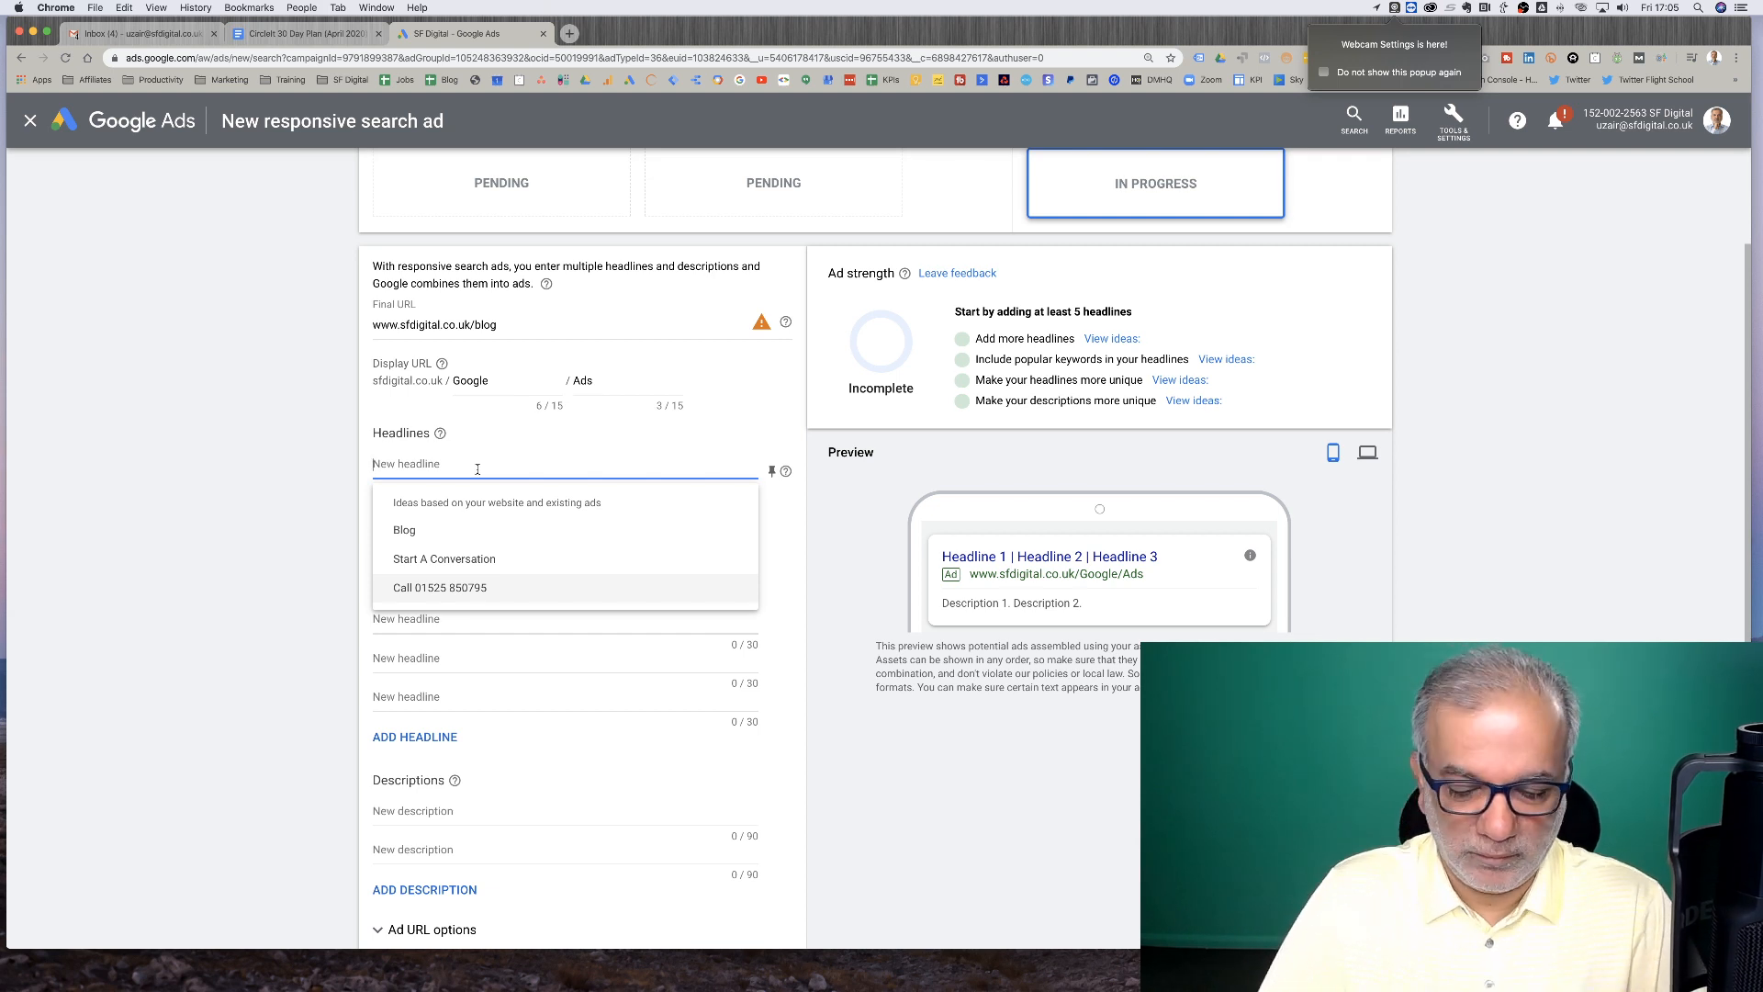
text(Learn)
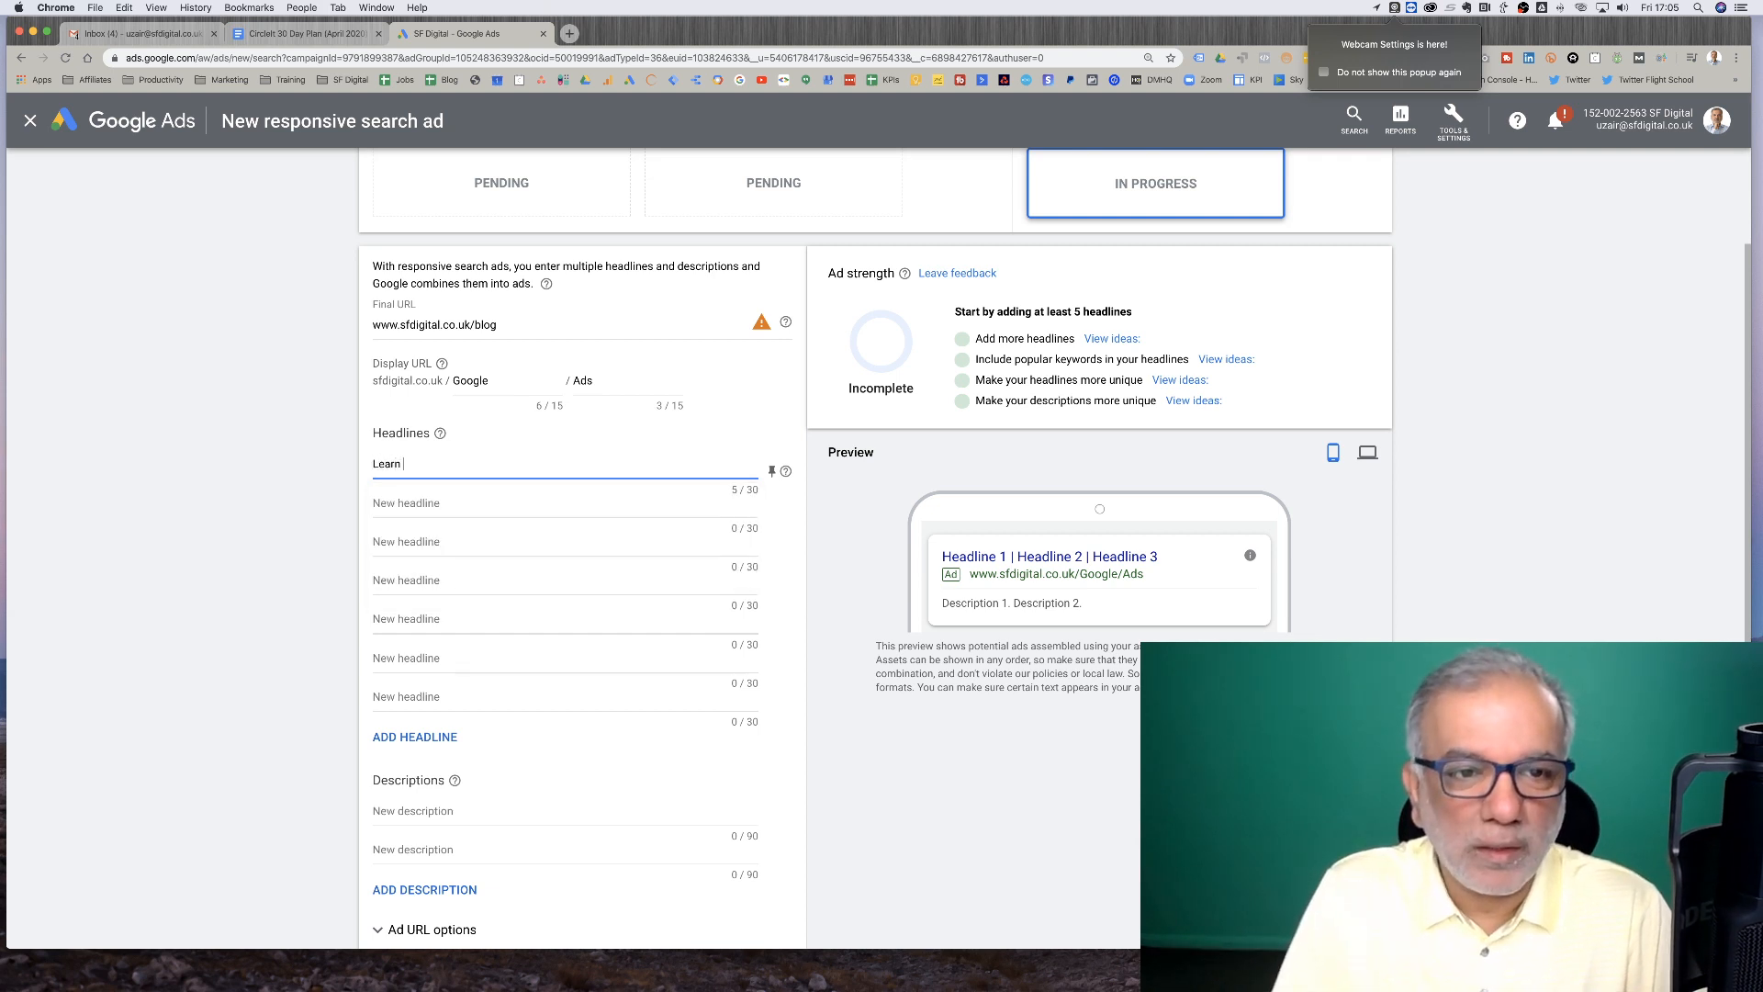
text( Google Ads)
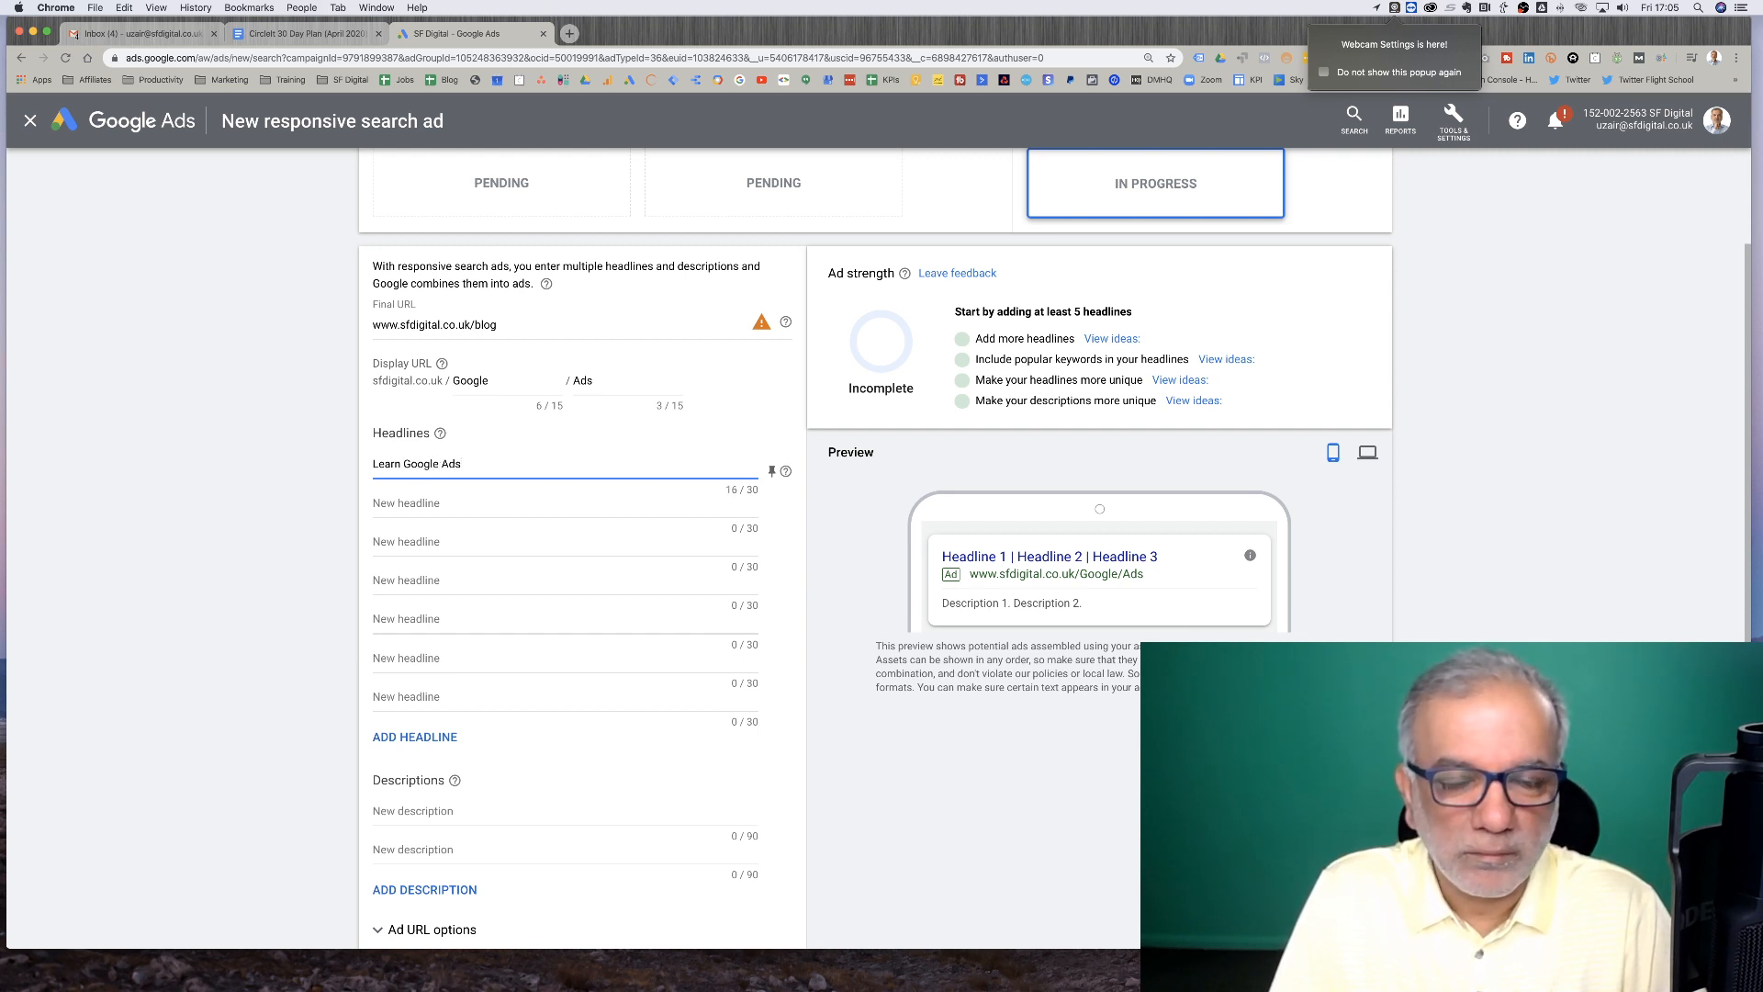
text( Live)
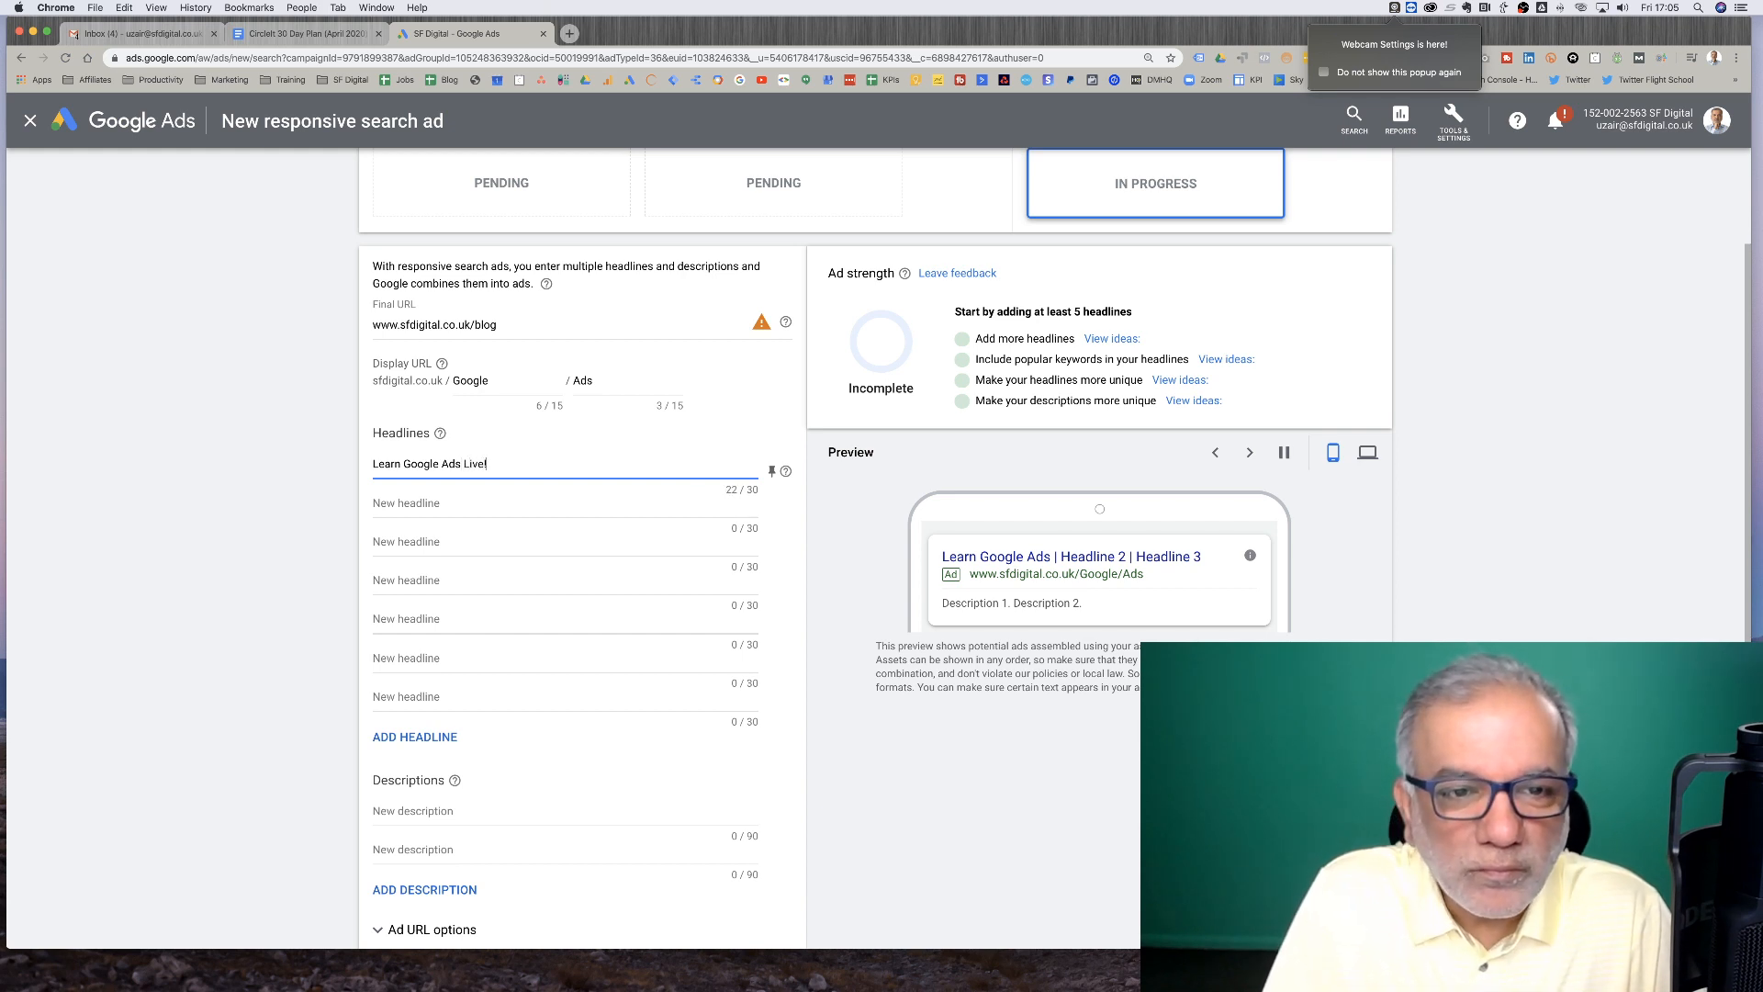
key(BackSpace)
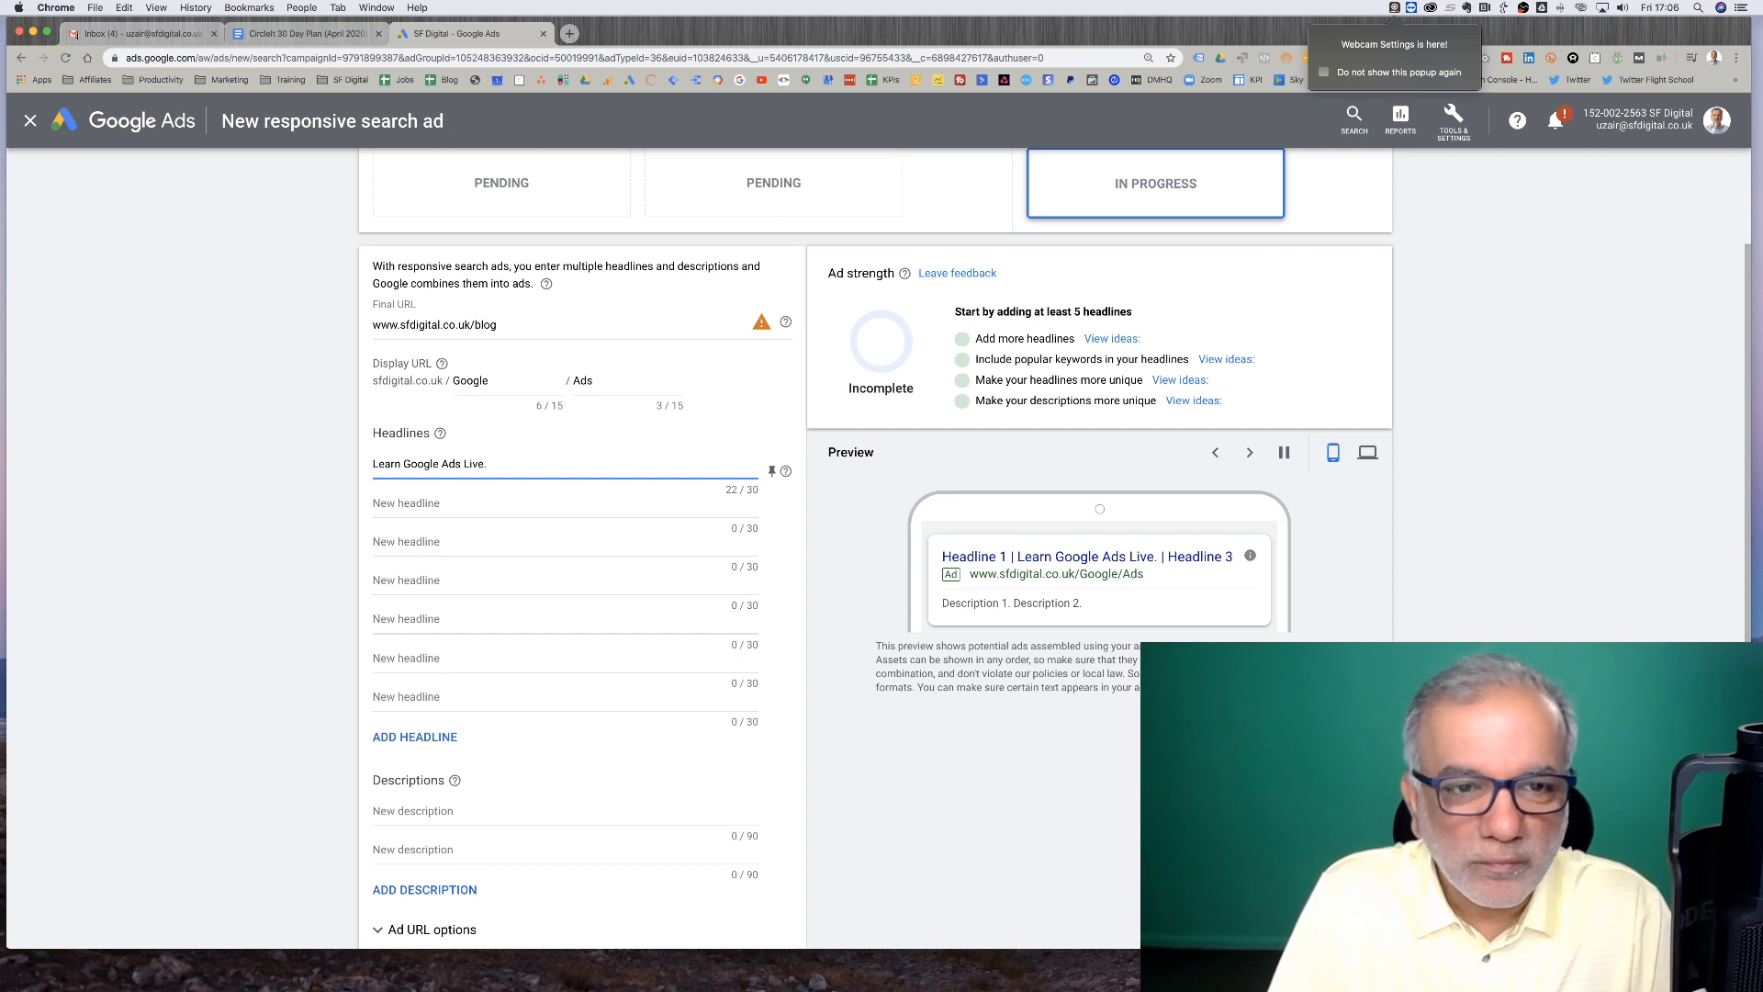
text(On You)
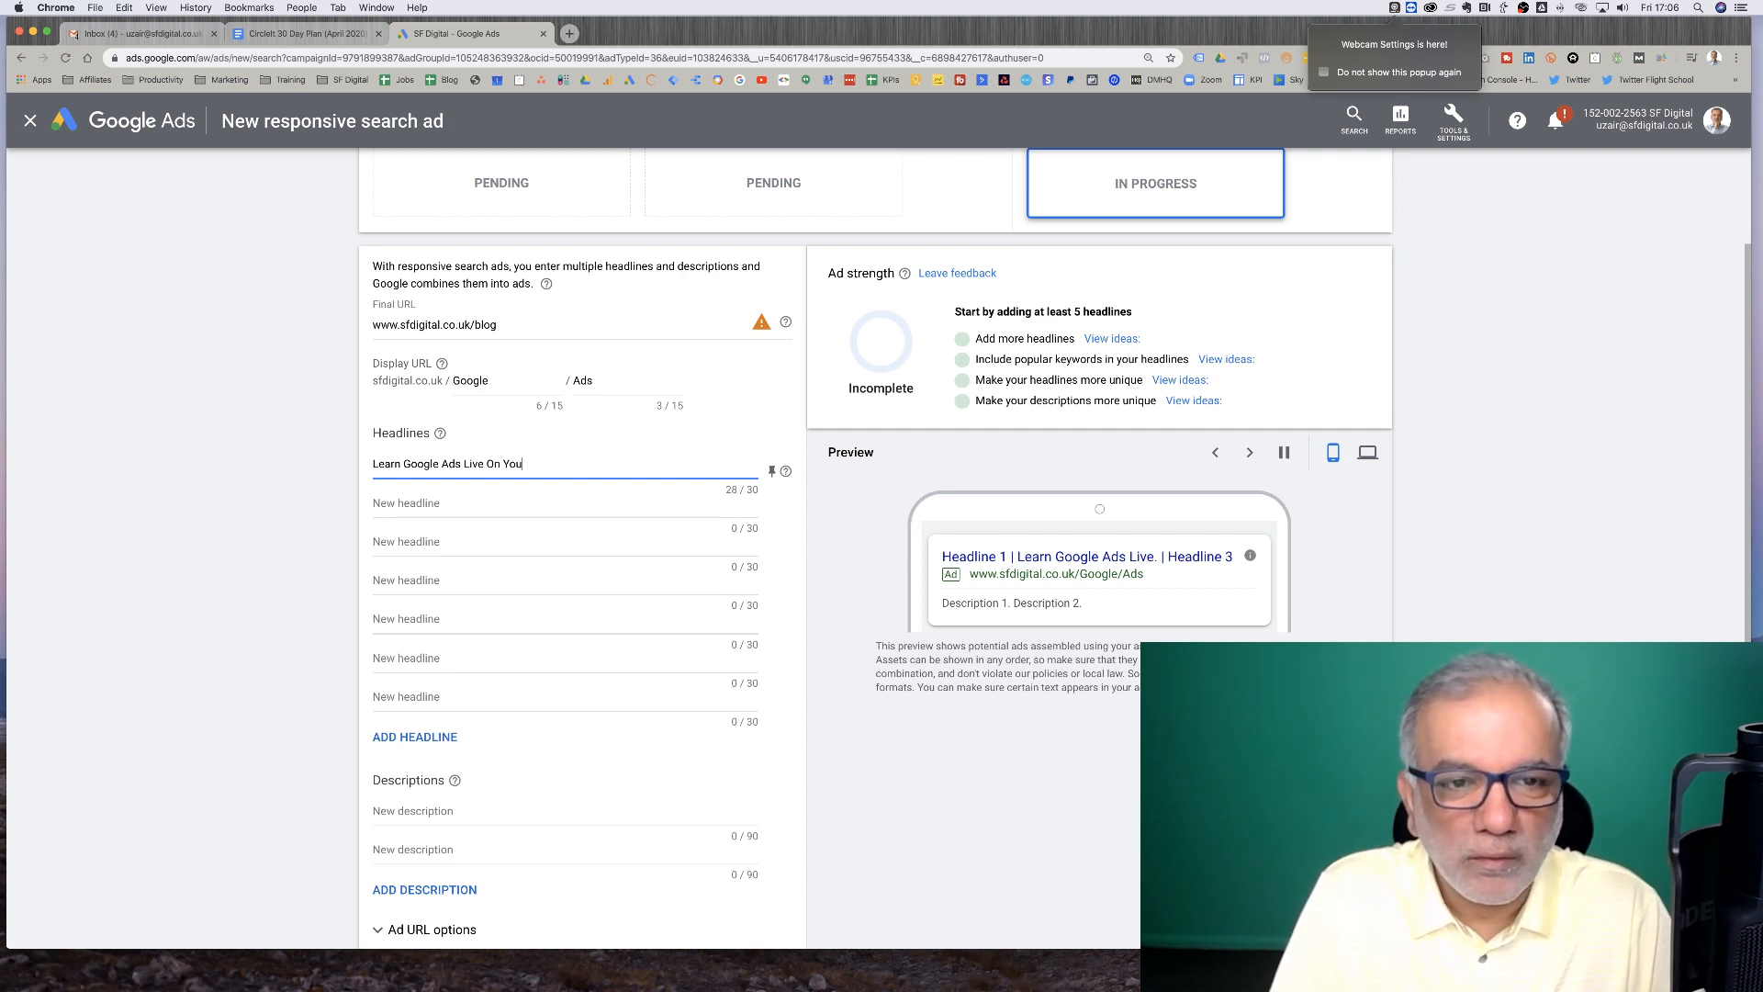
text(Tube)
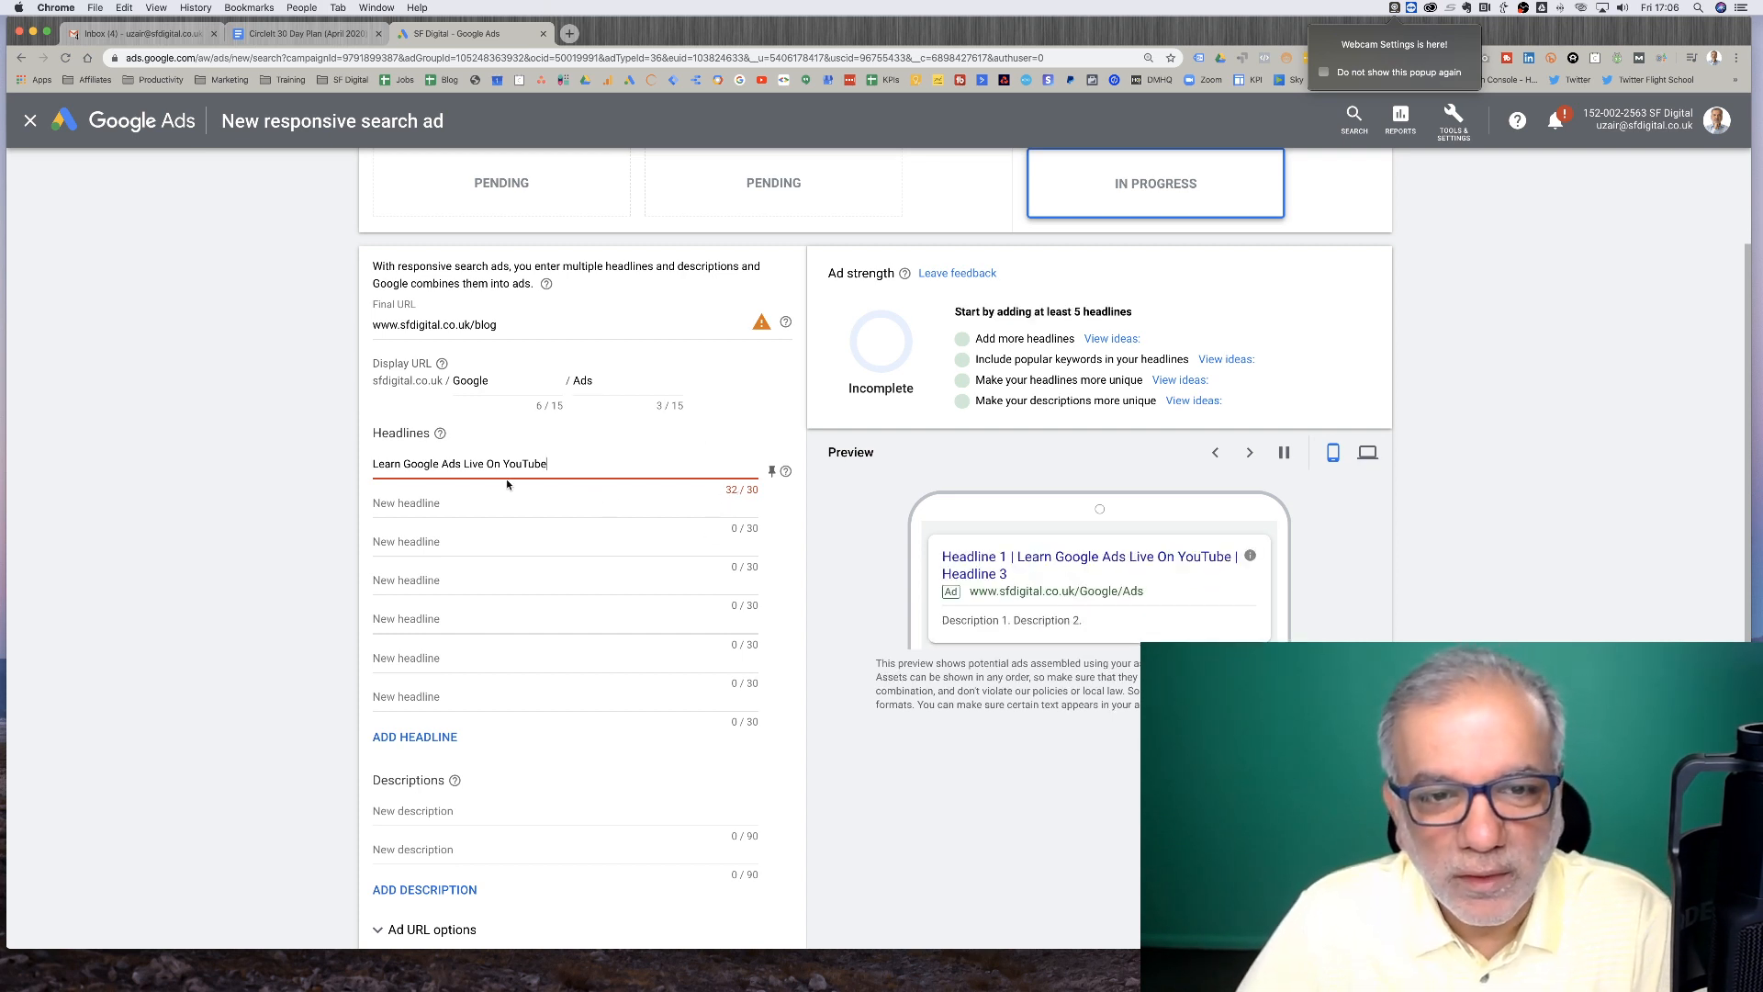
Shorten the first headline to "Learn Google Ads Live." and pin it to show only in position 1
drag(488, 466, 559, 462)
key(BackSpace)
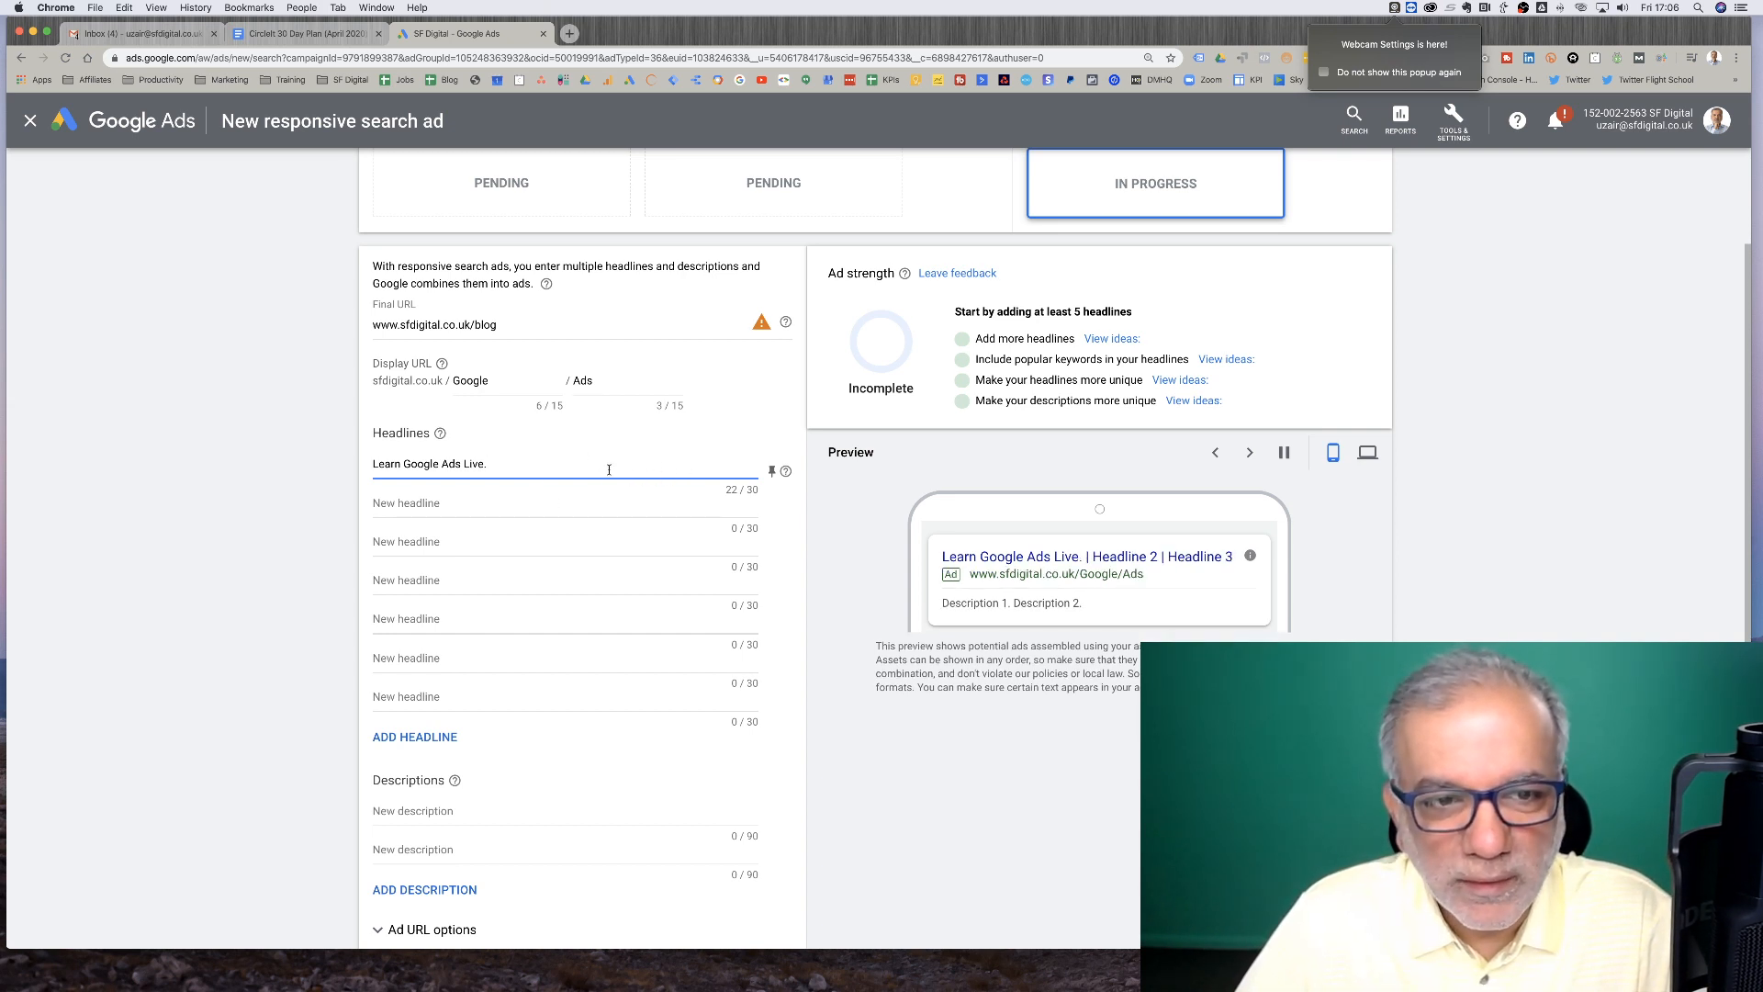
click(773, 472)
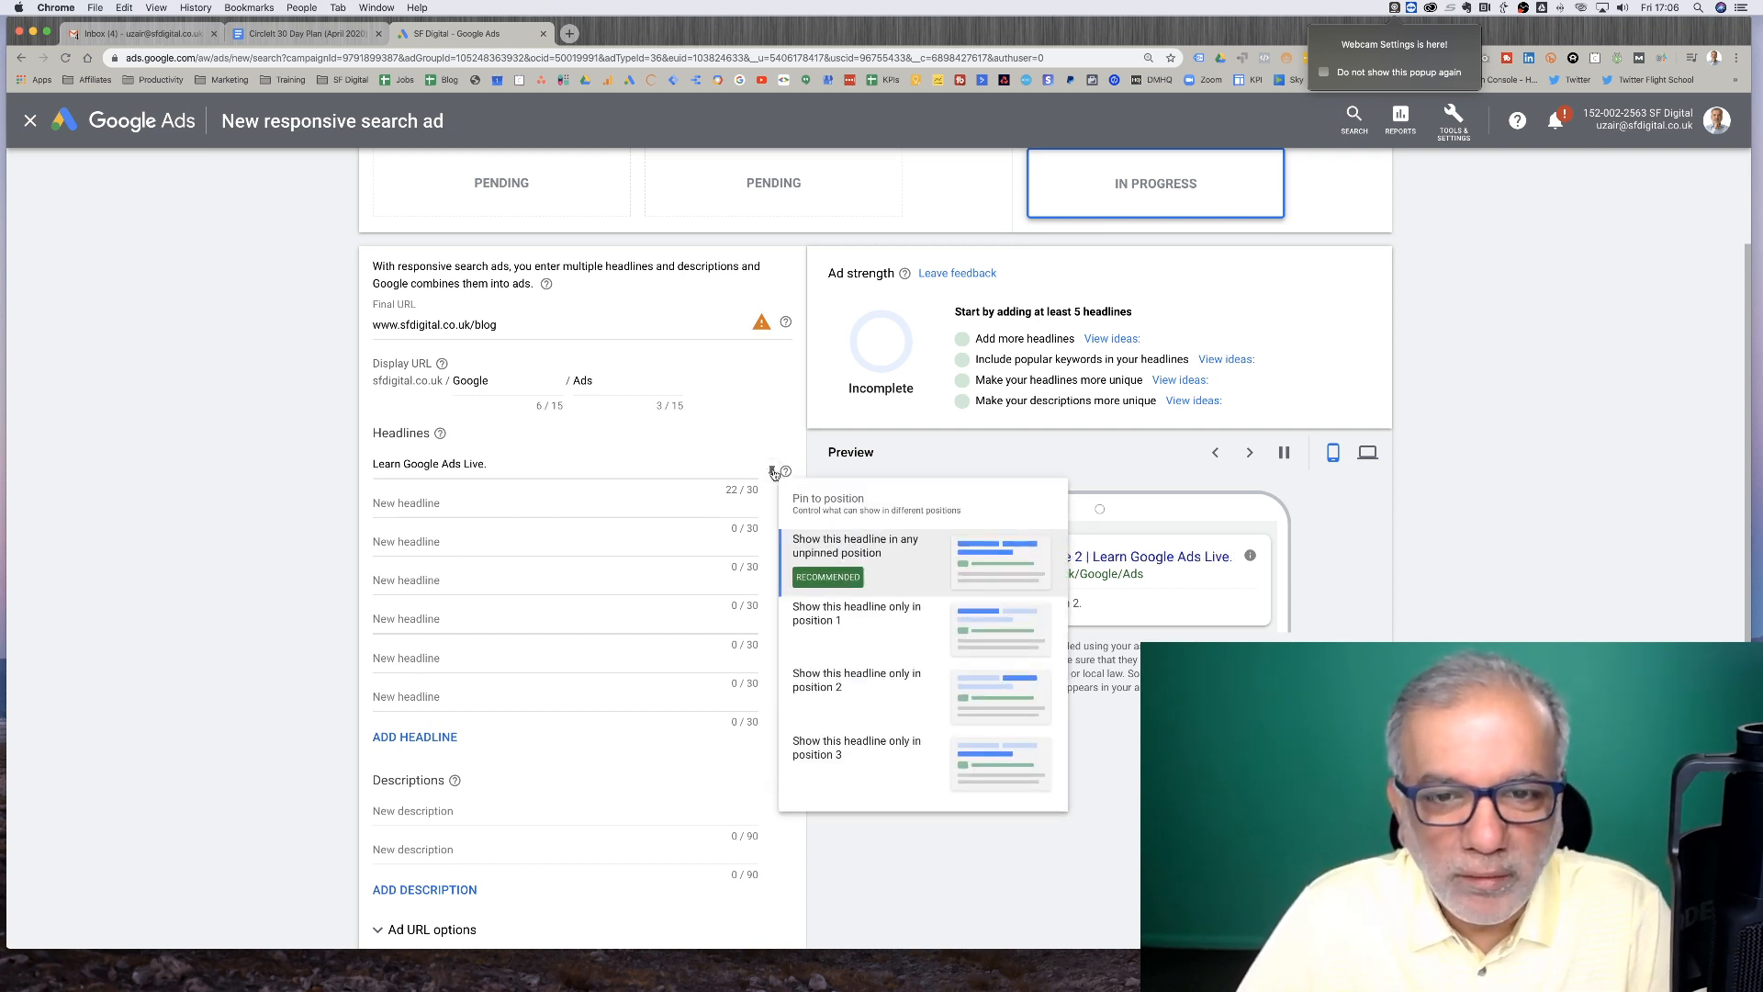
click(825, 623)
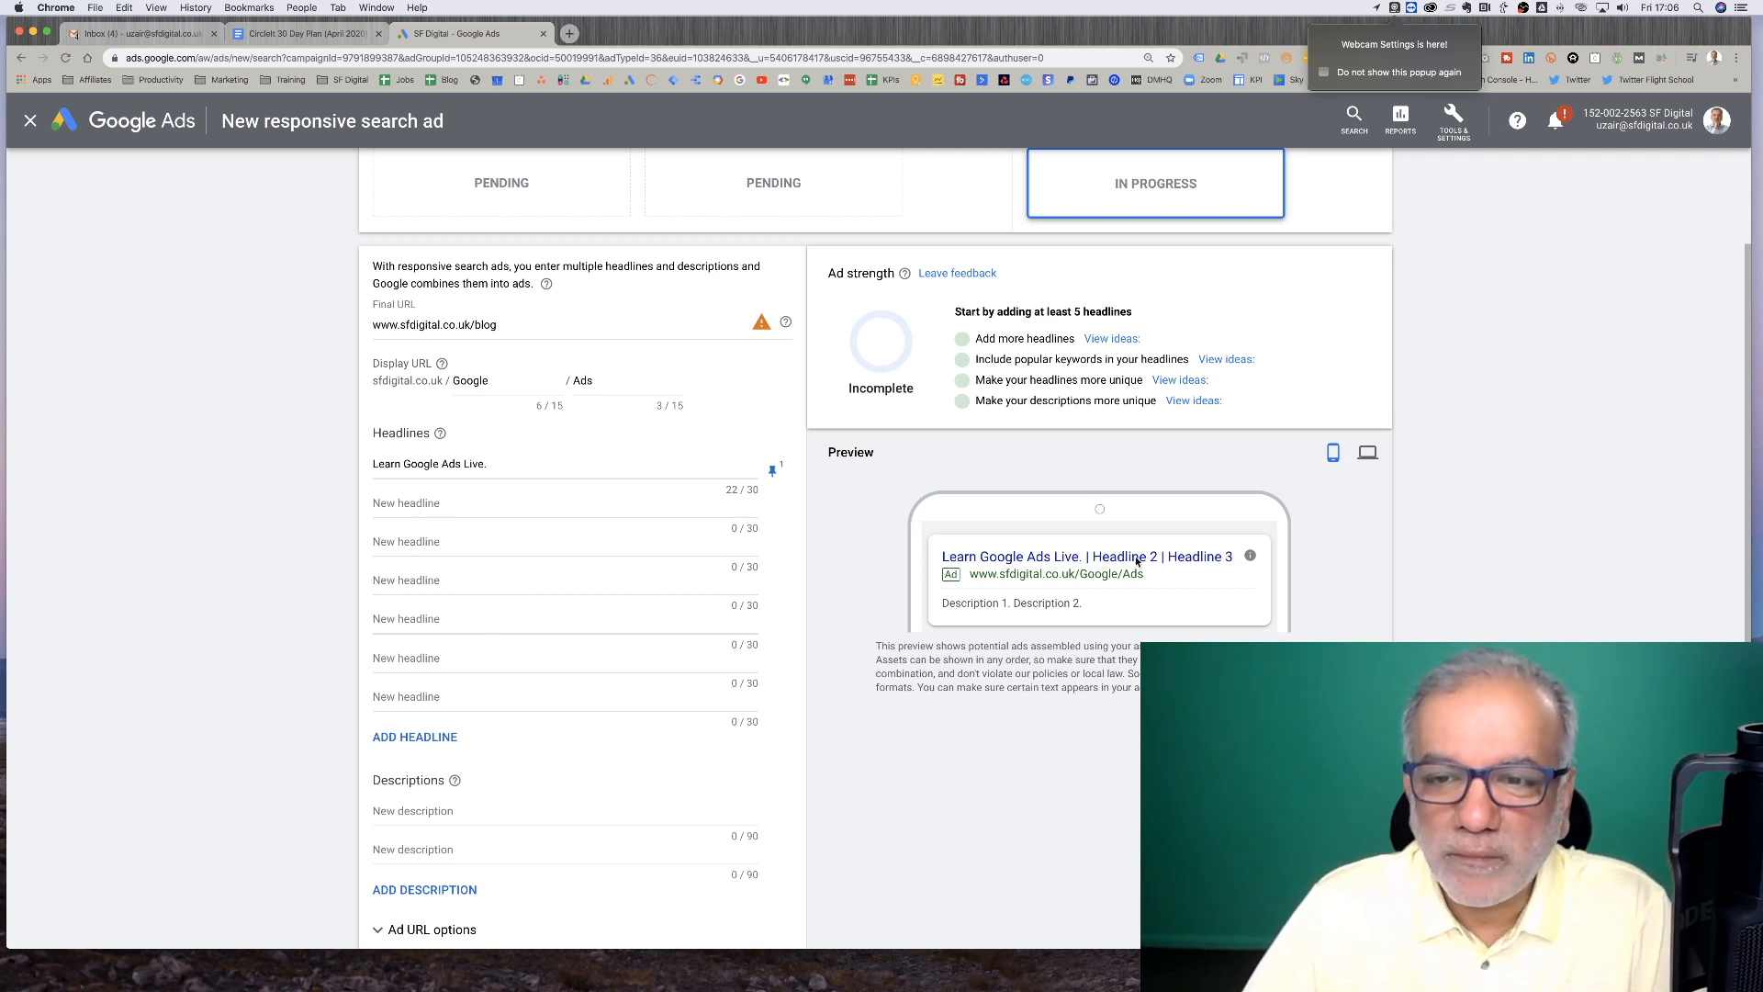
Enter "Join In Live Sessions EveryWeek" as the second headline
click(528, 508)
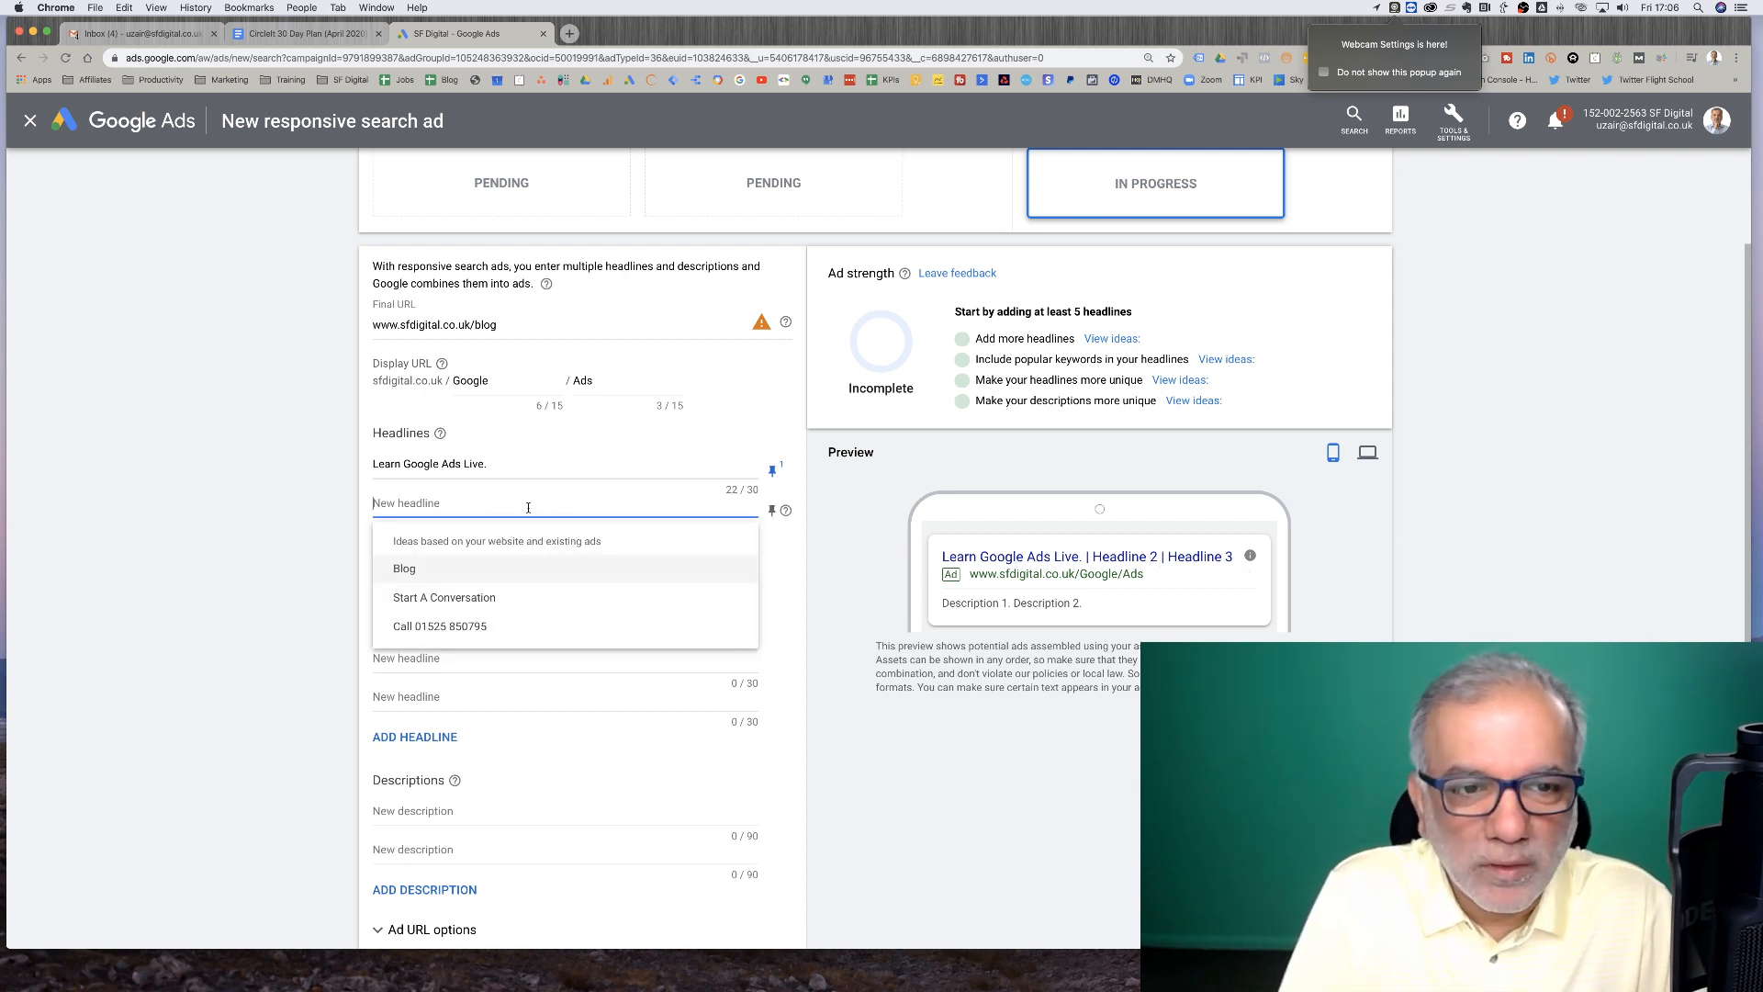
text(Join In Live)
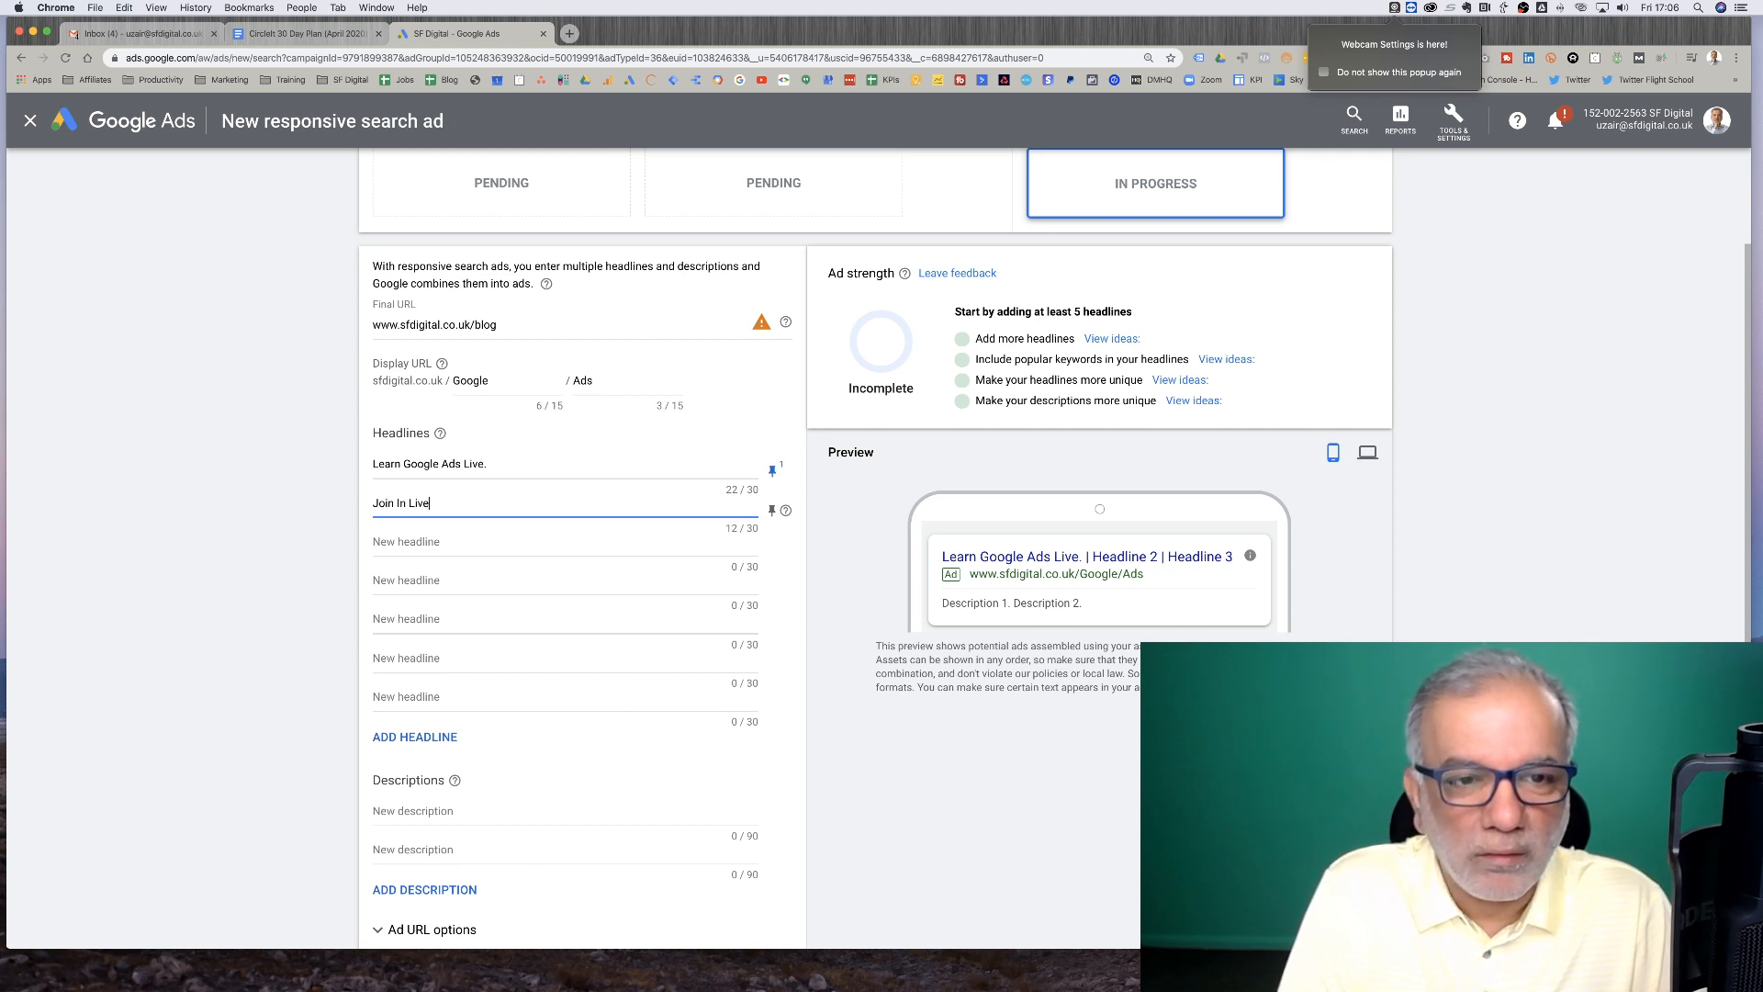
text( Session)
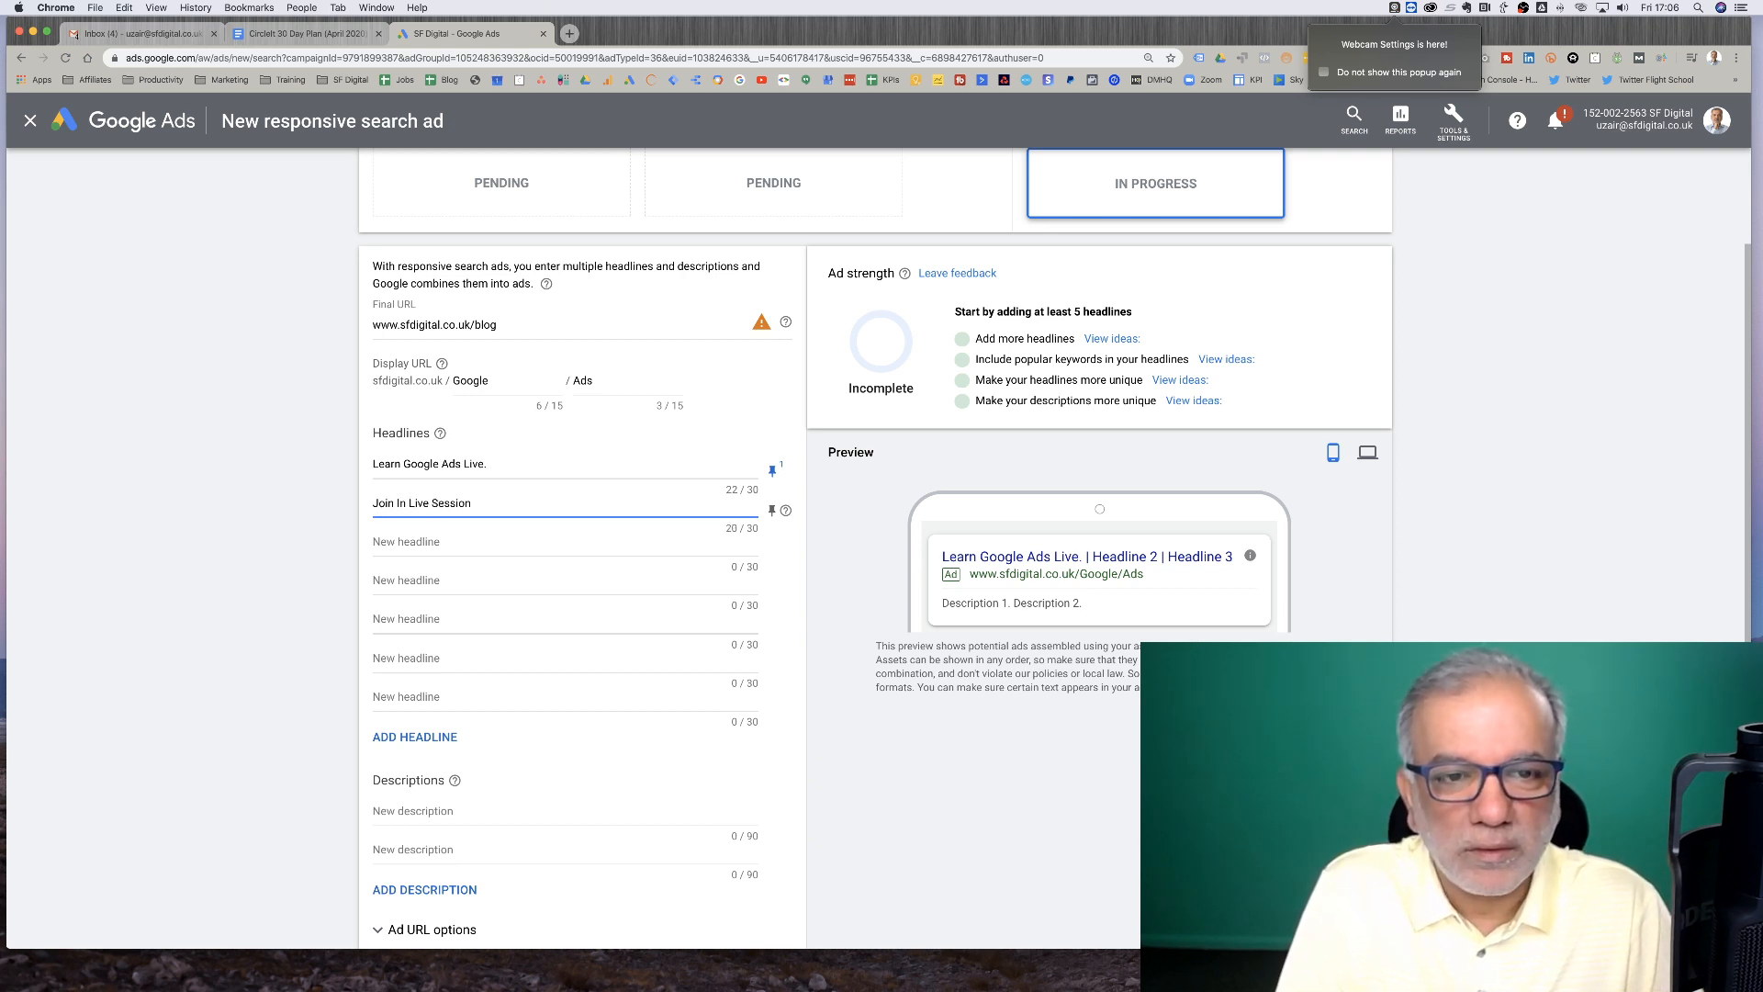
text(s Every)
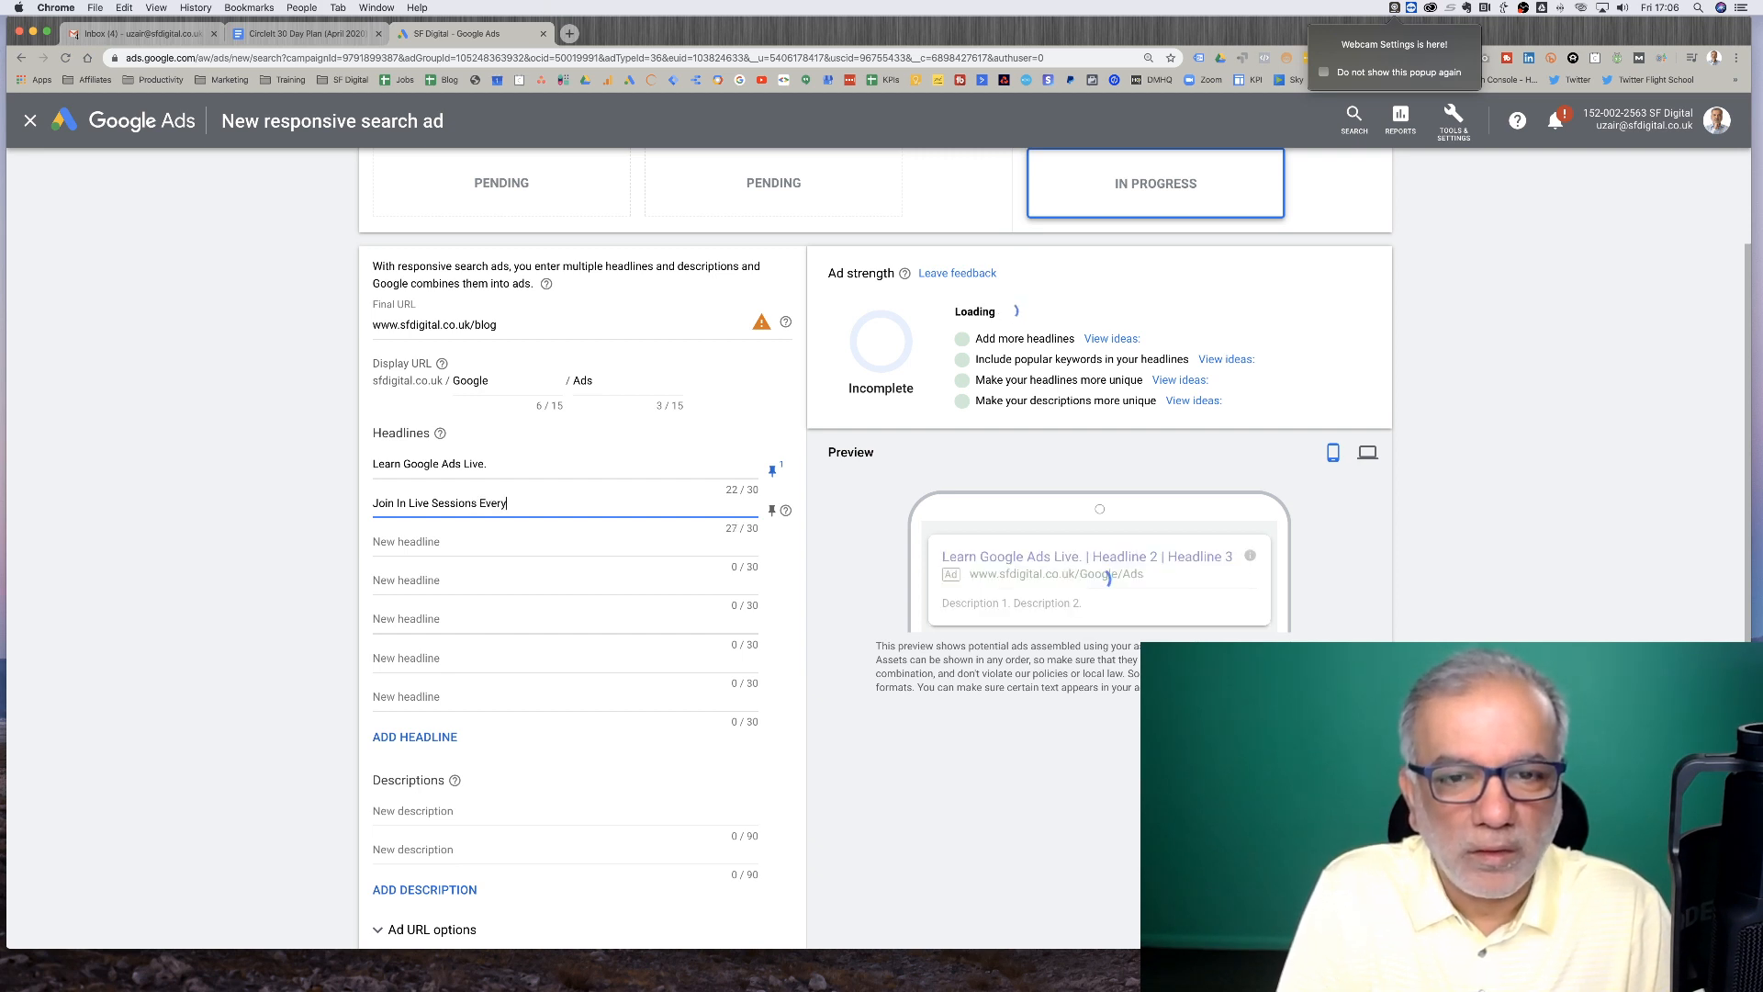
text(Week)
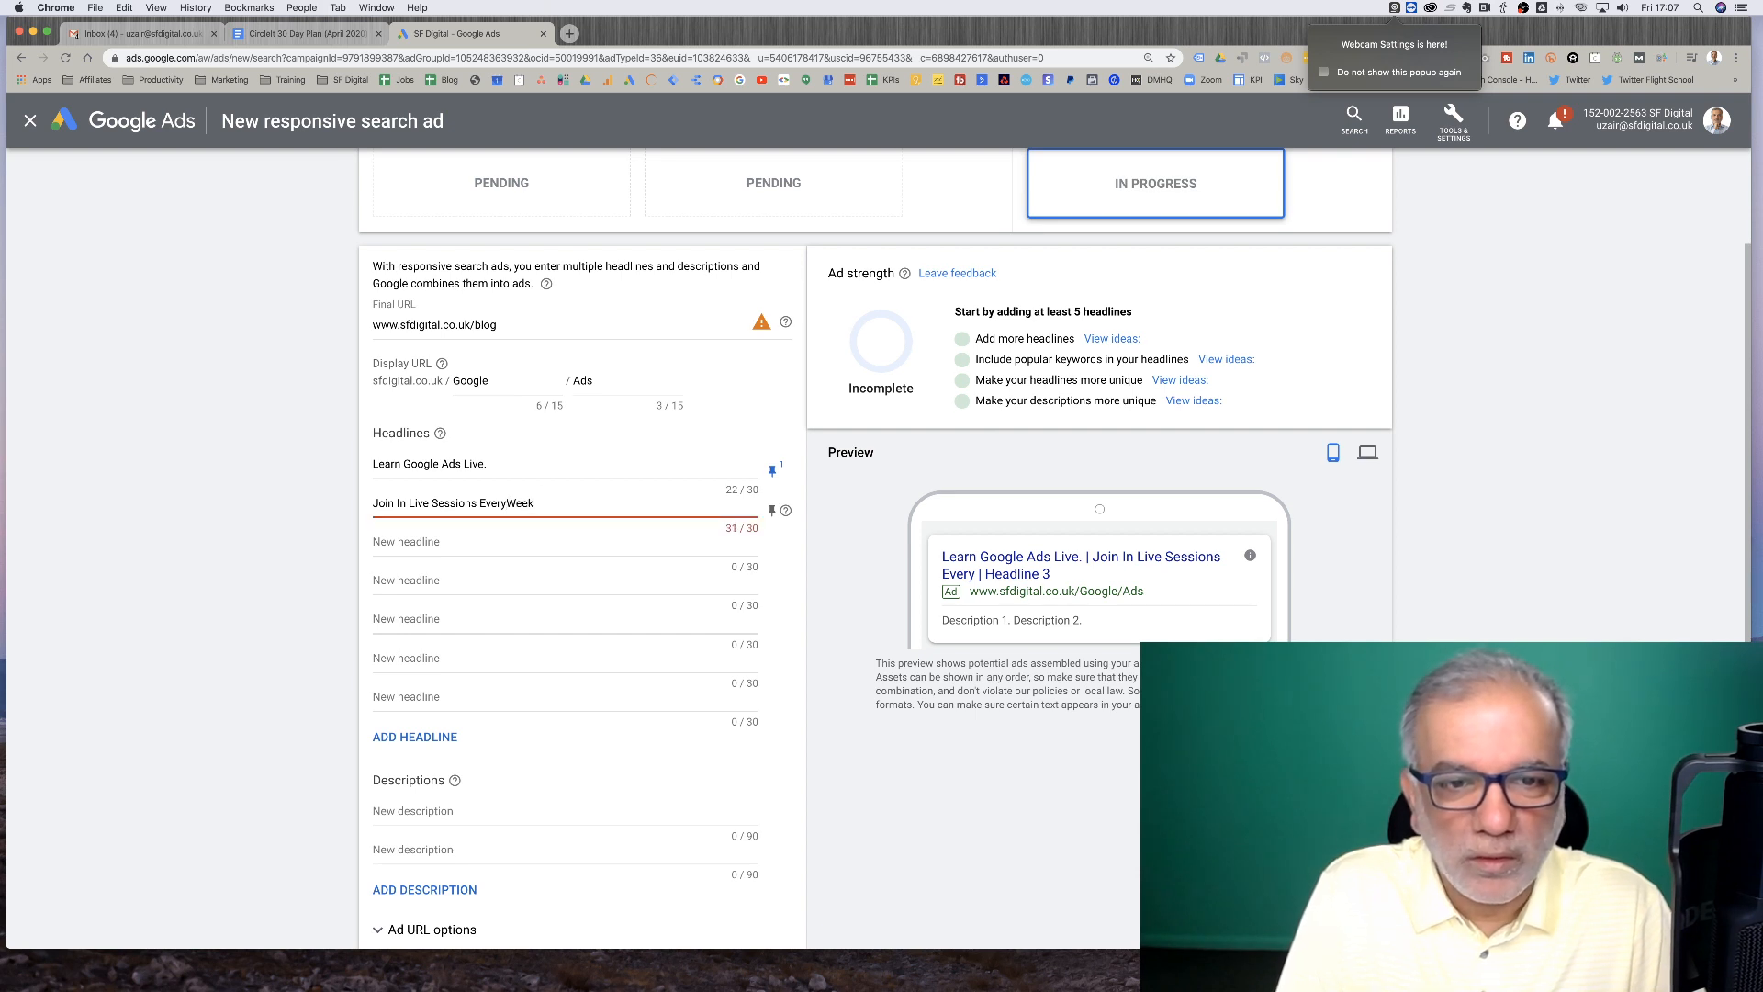
Reword the second headline to "Join In Live Every Week Day."
key(BackSpace)
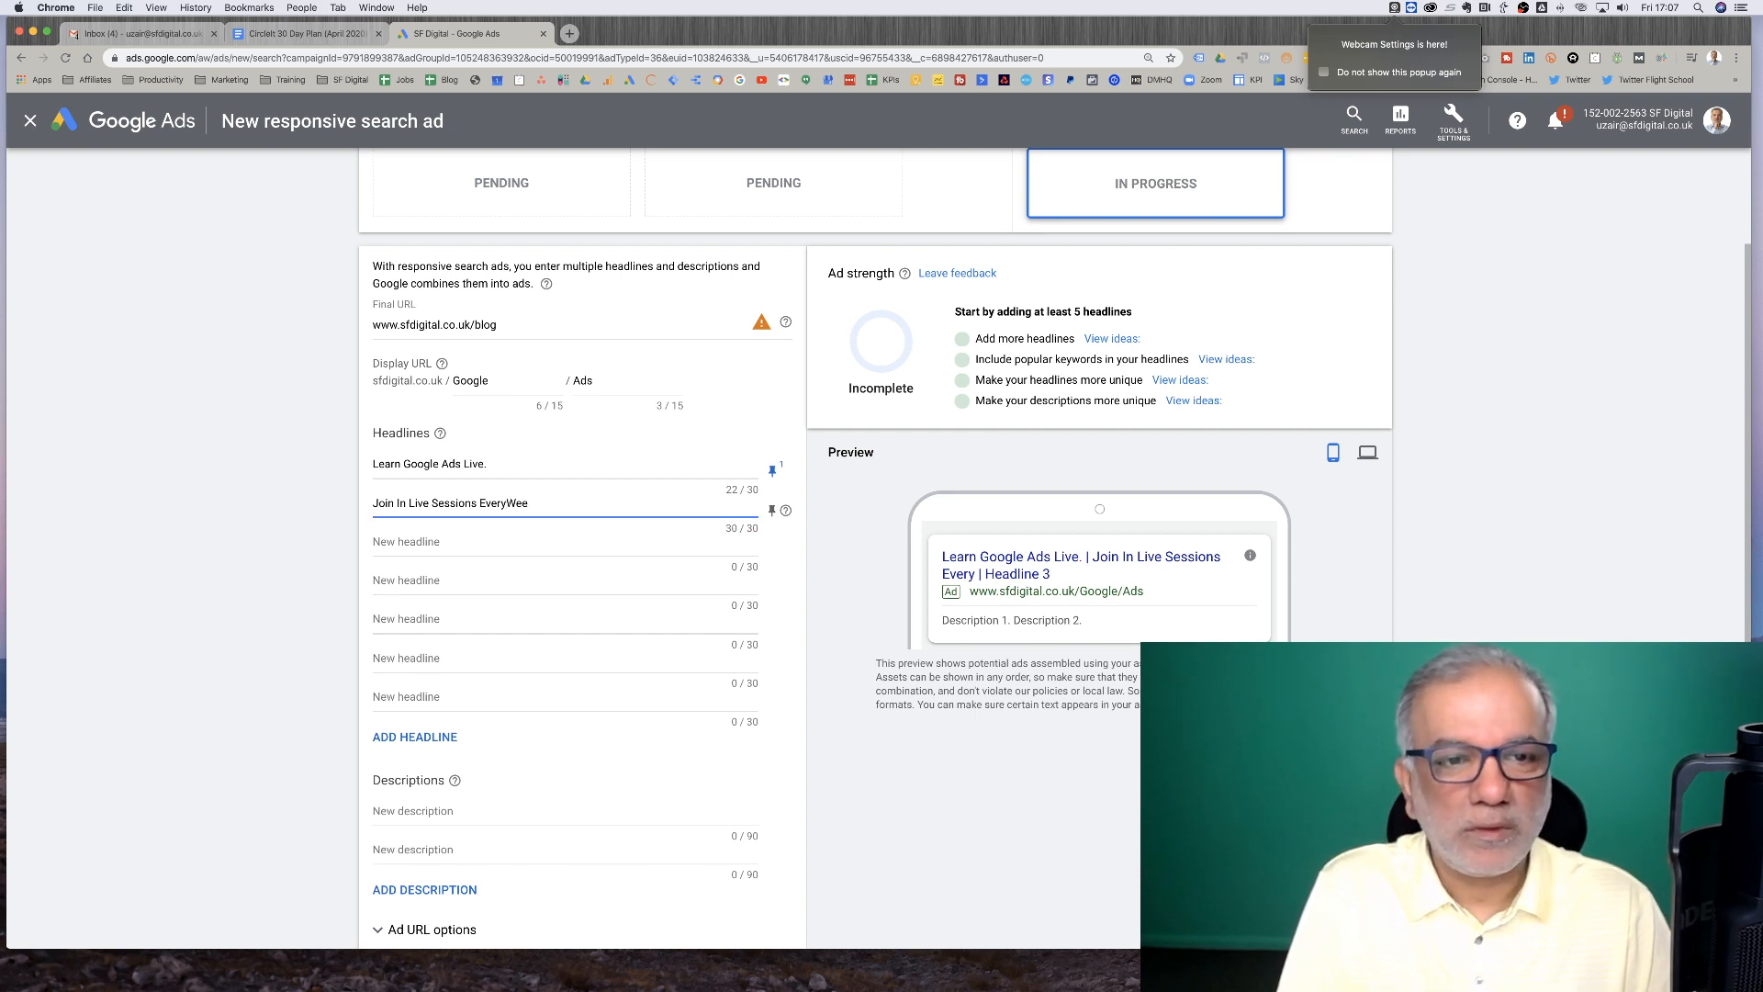
key(BackSpace)
key(BackSpace)
key(BackSpace)
key(BackSpace)
key(BackSpace)
key(BackSpace)
key(BackSpace)
key(BackSpace)
key(BackSpace)
key(BackSpace)
key(BackSpace)
key(BackSpace)
key(BackSpace)
key(BackSpace)
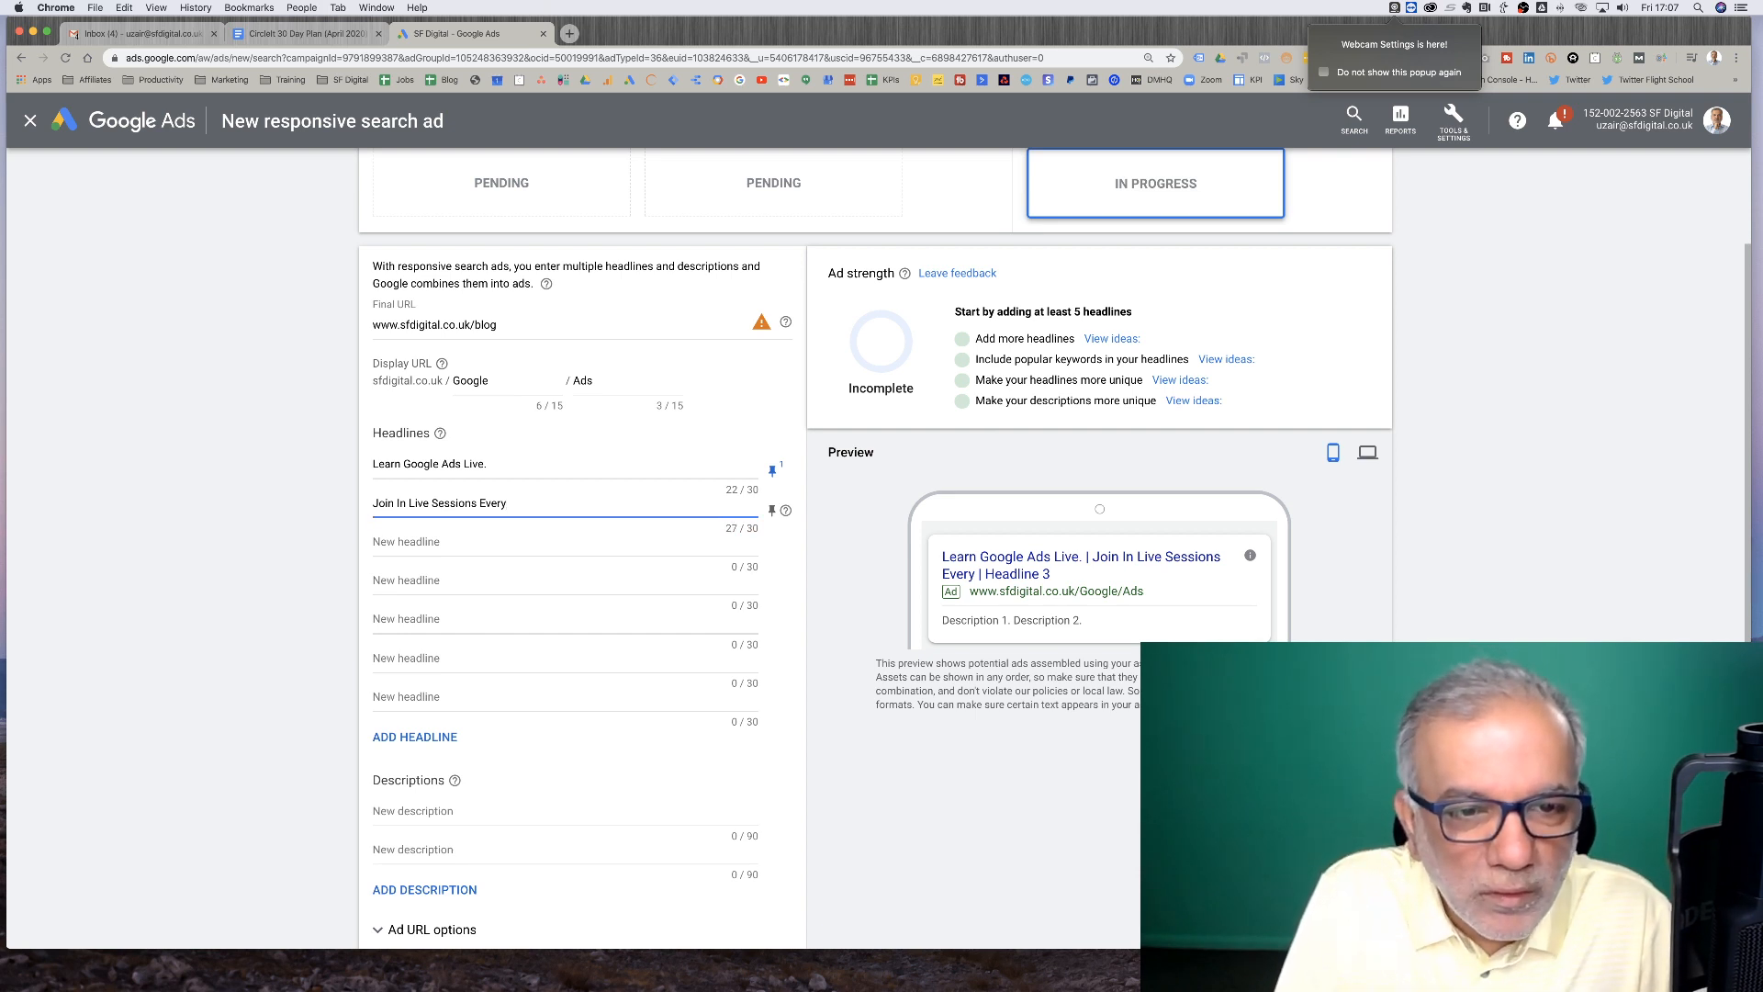
text(Every Week Day.)
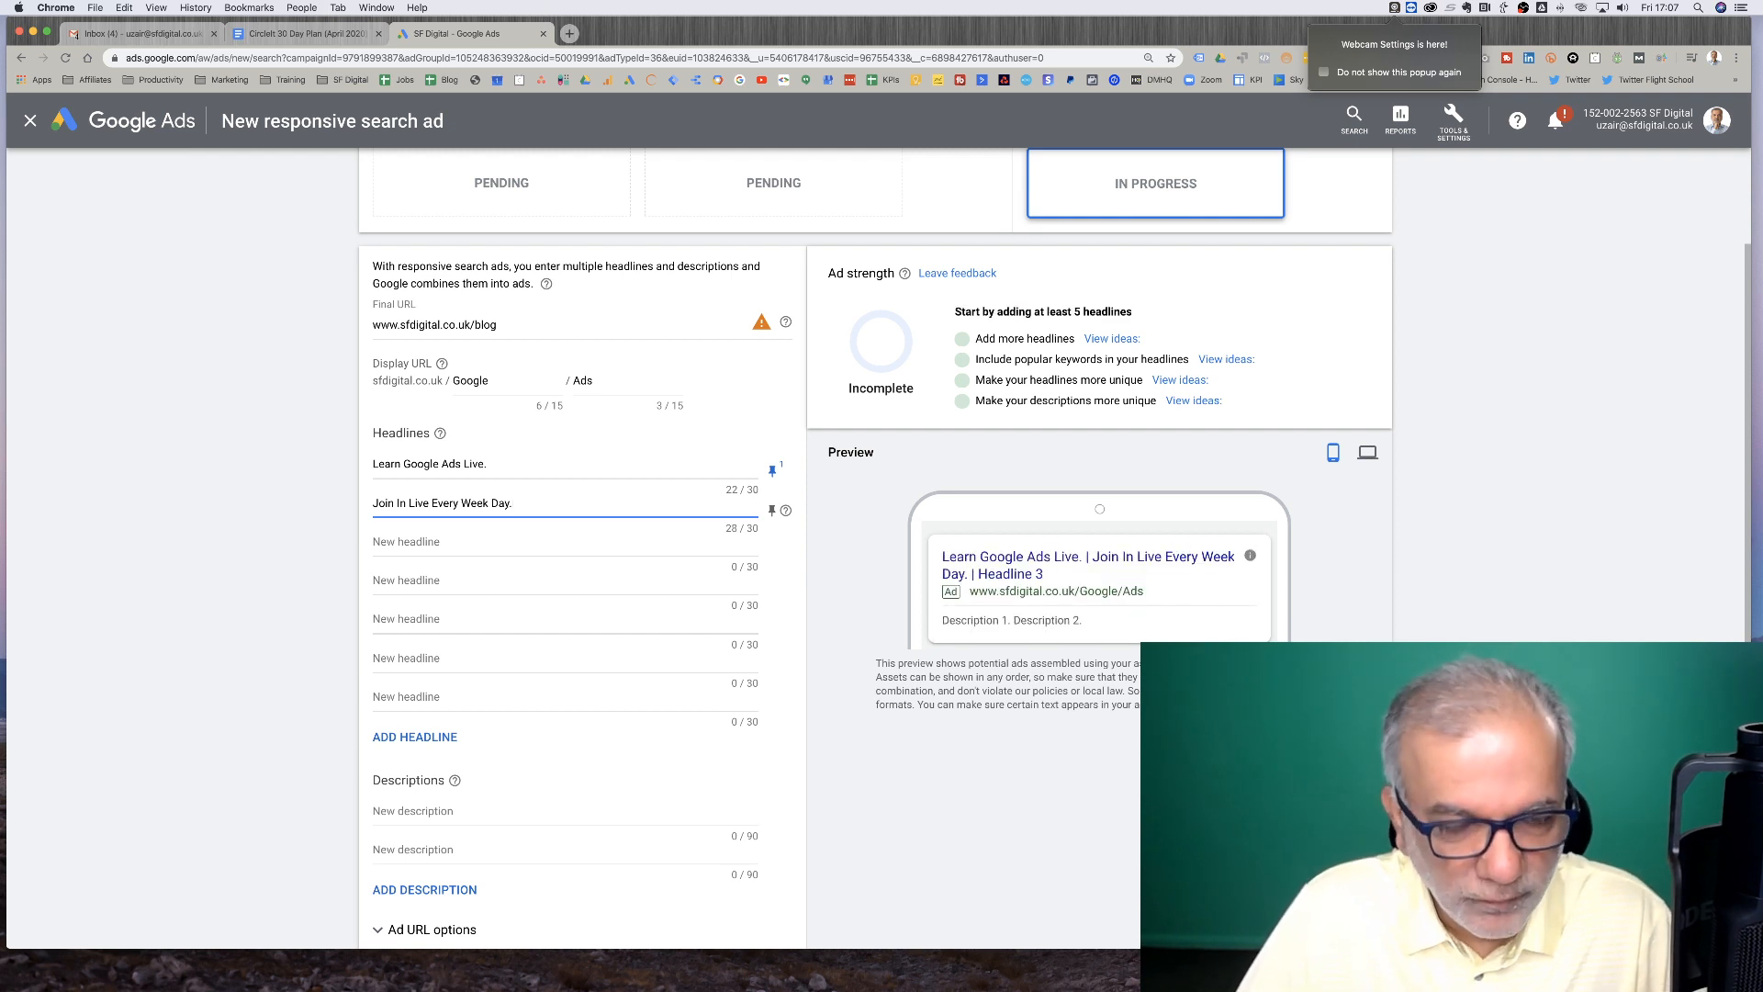
Enter "No Email Opt-In Required." as the third headline
click(454, 551)
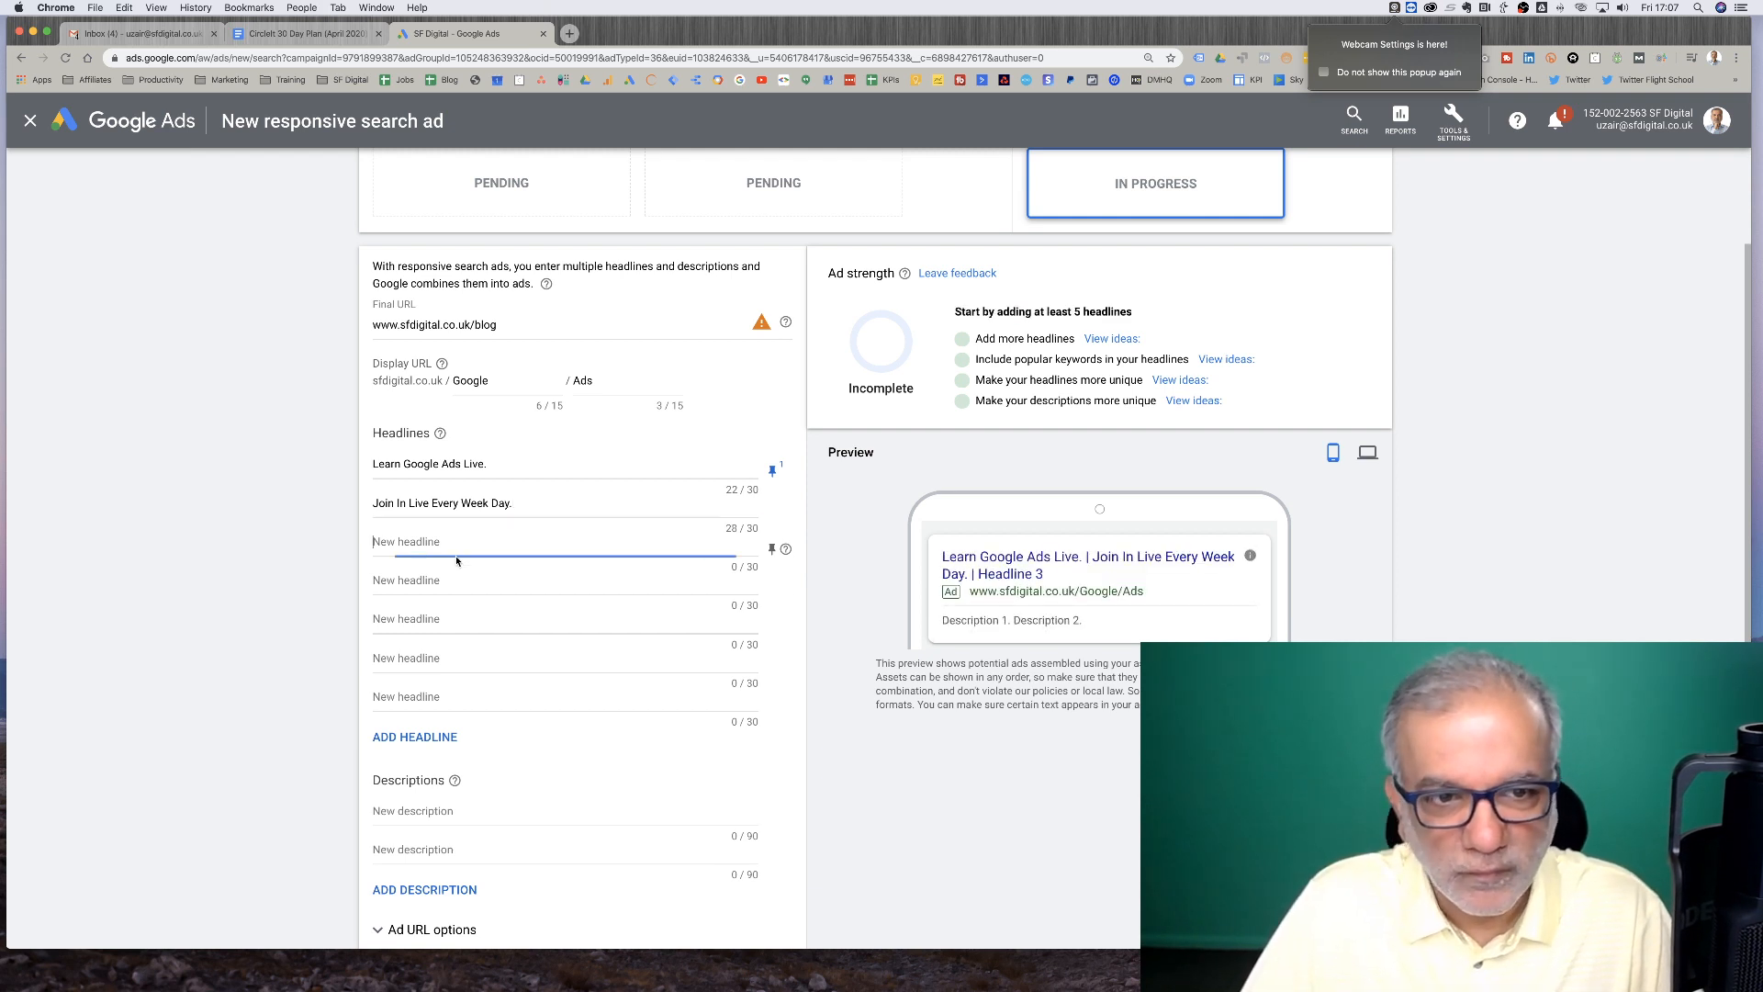
text(No Ema)
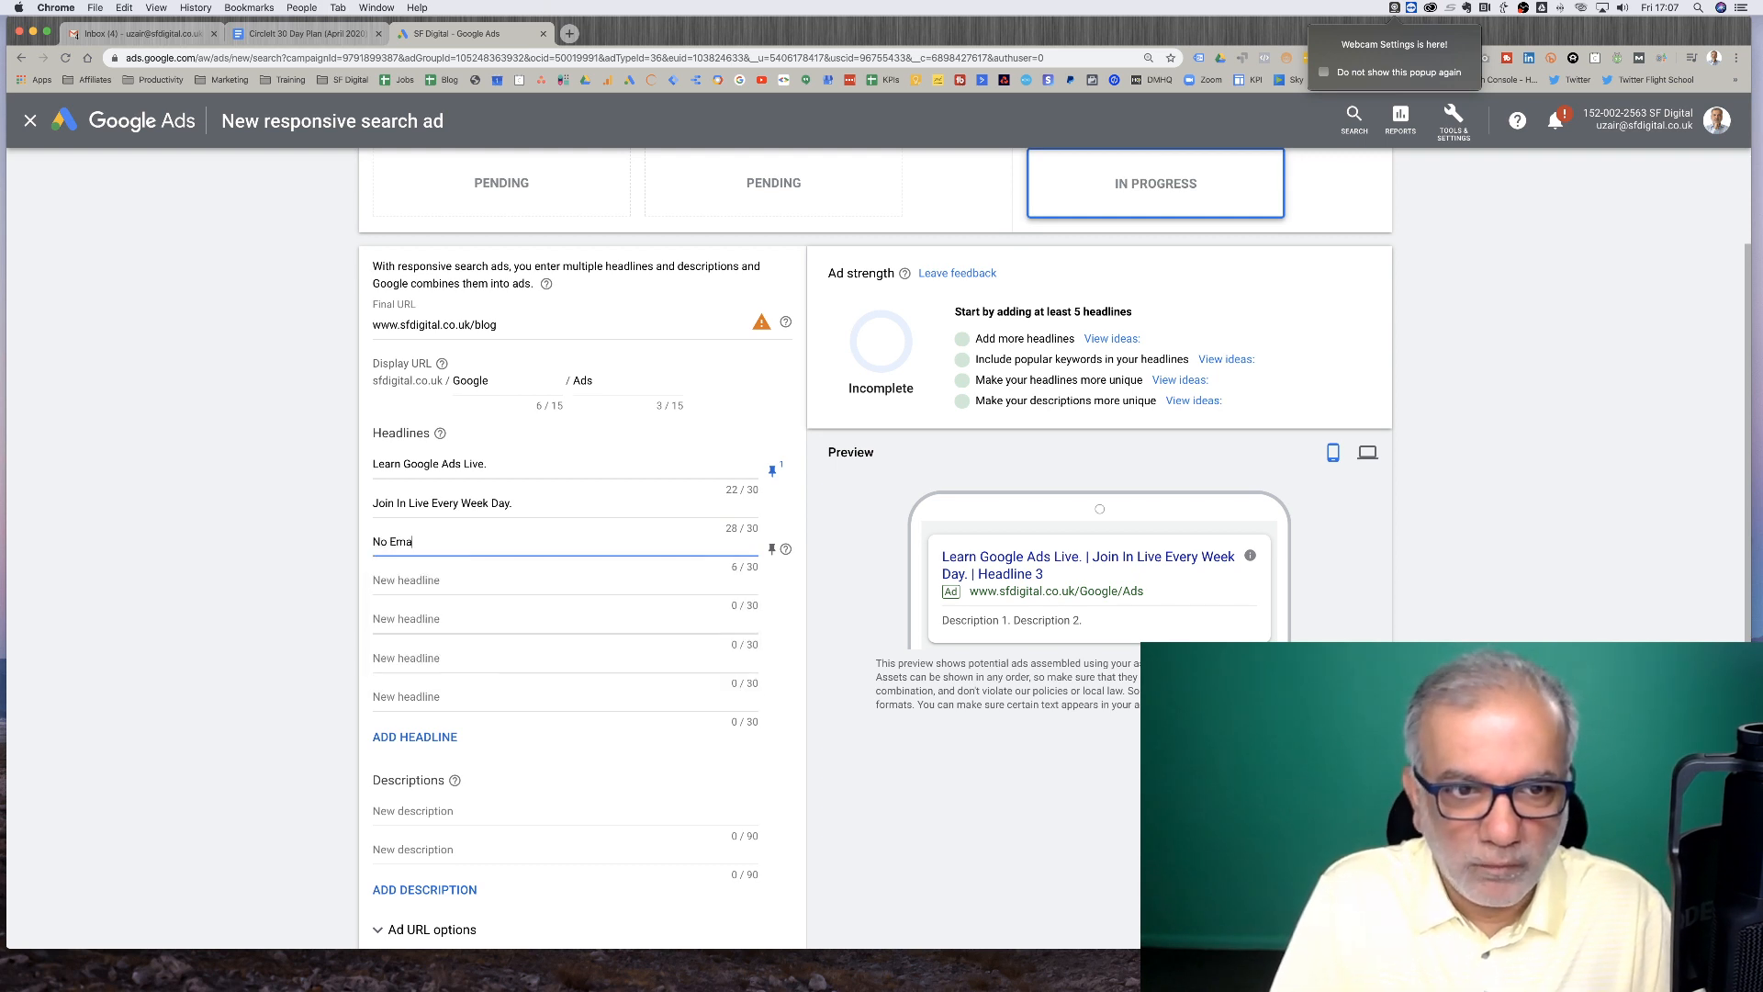
text(il Opt-In Reg)
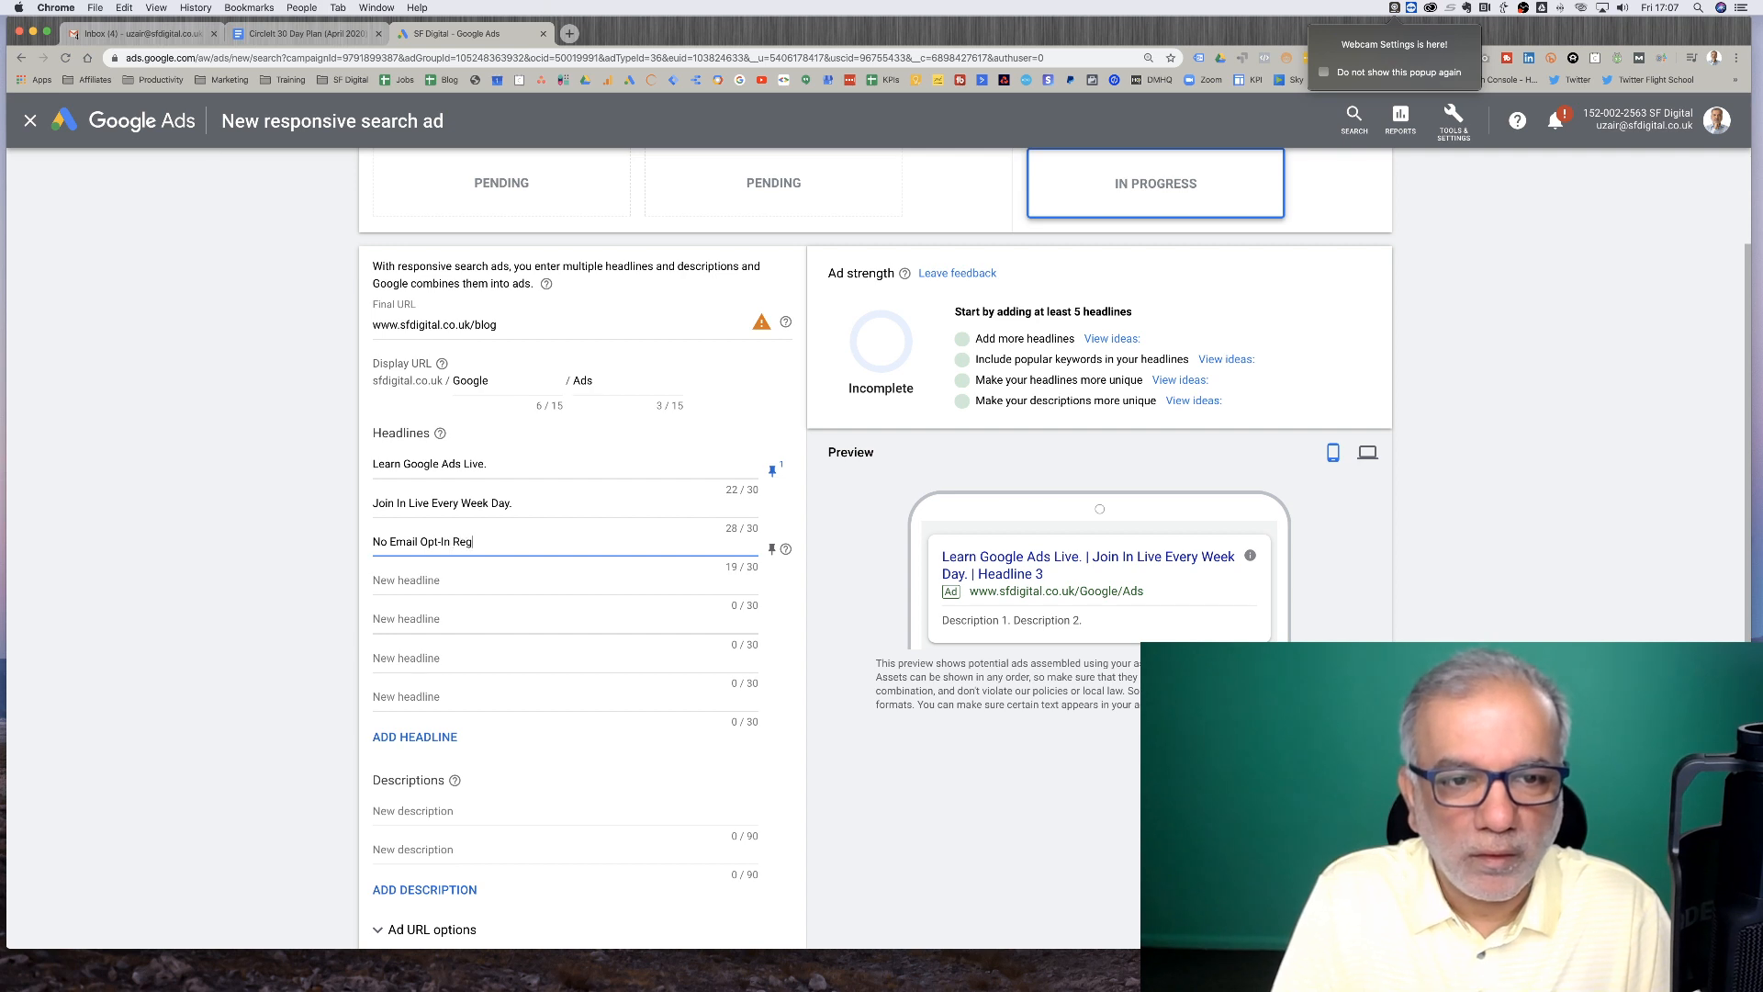
key(BackSpace)
text(quired.)
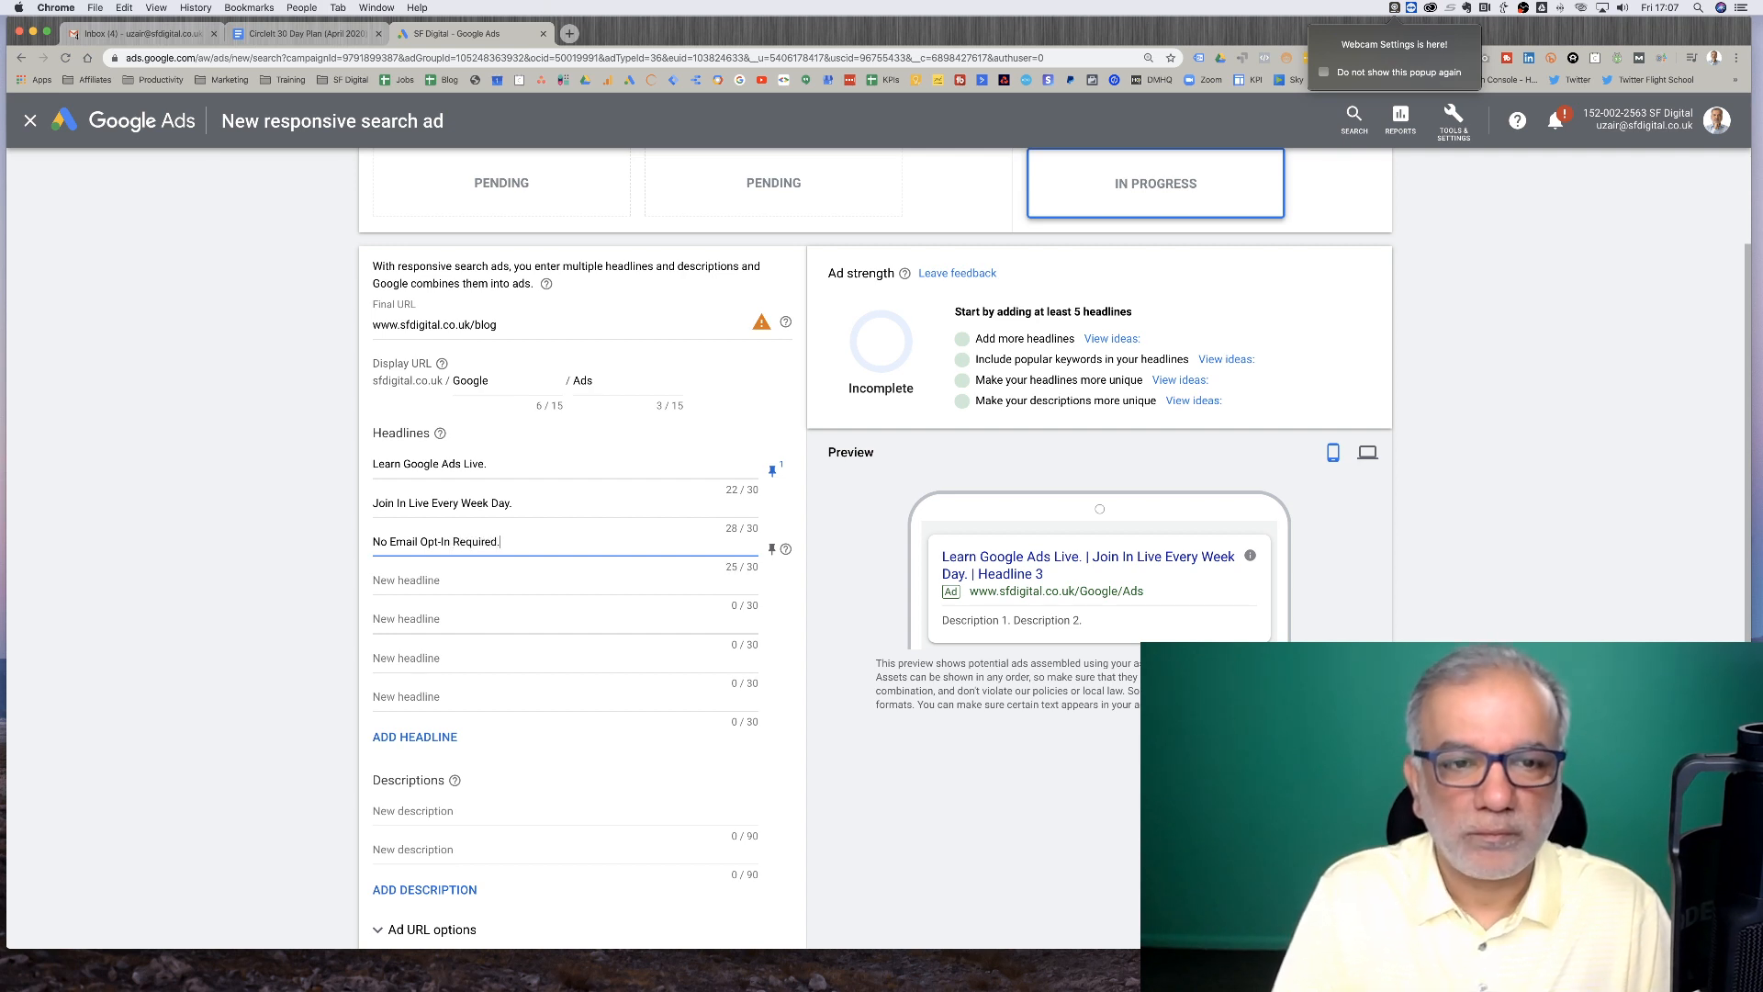
View the ideas for adding more headlines, including the suggested headlines and recommended topics
click(463, 582)
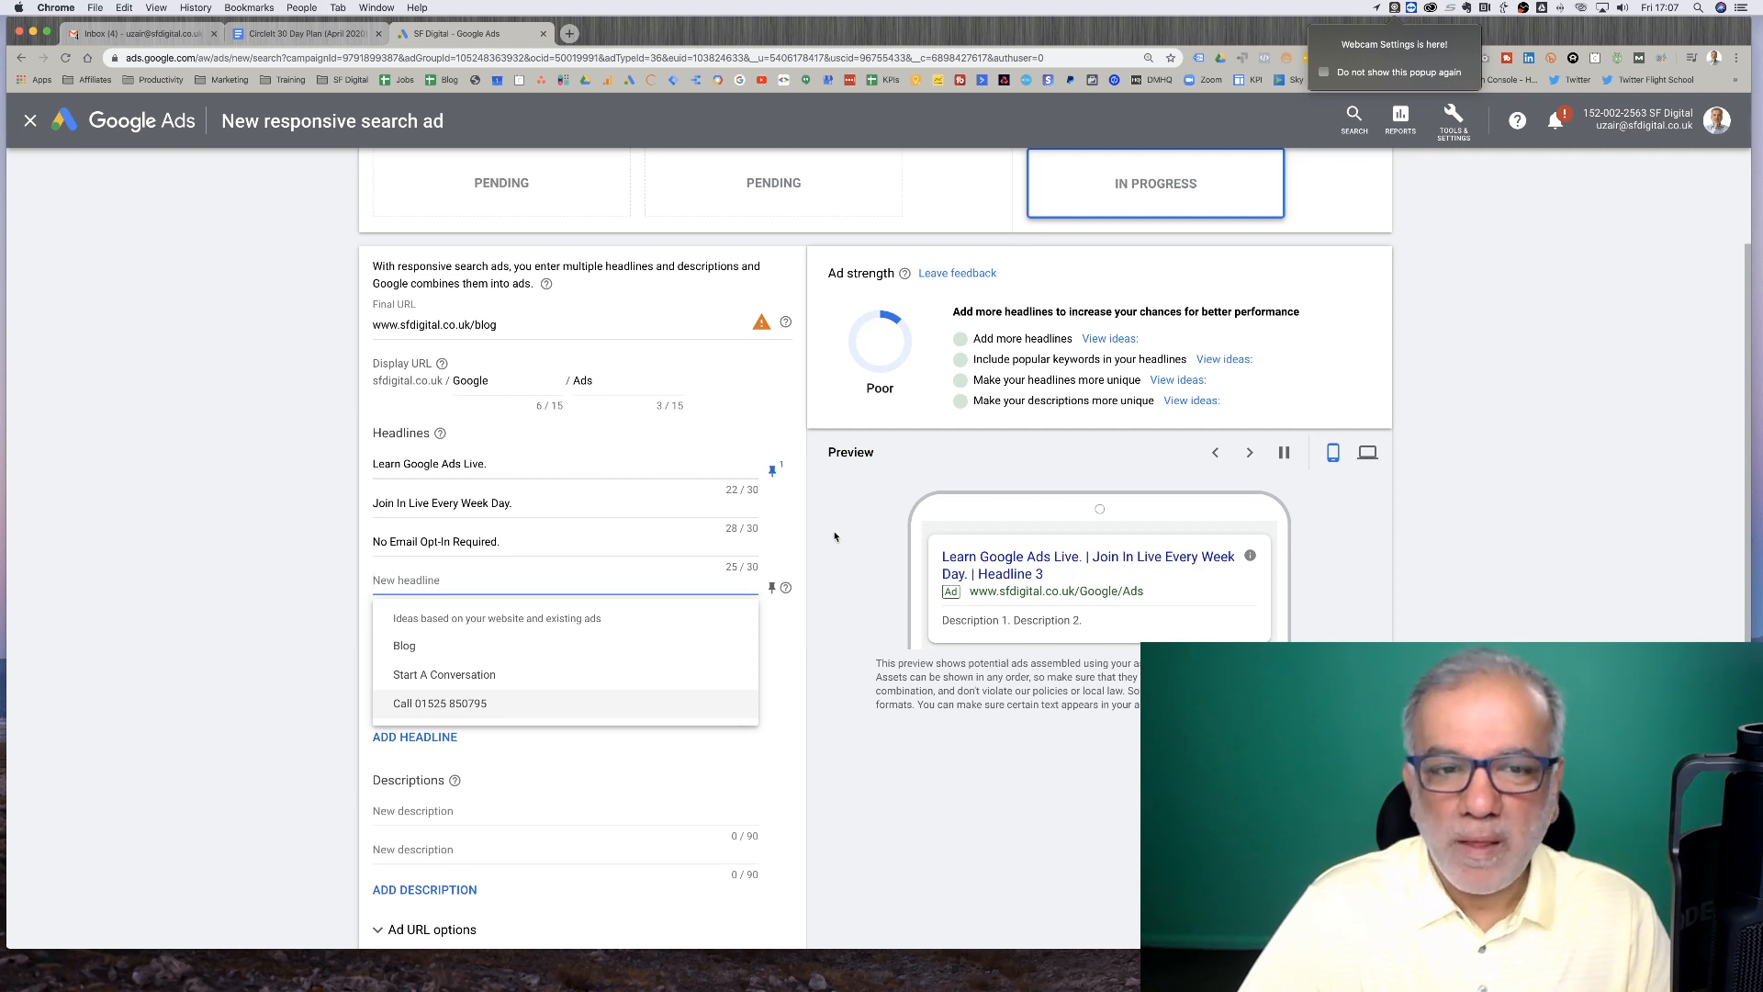
click(793, 555)
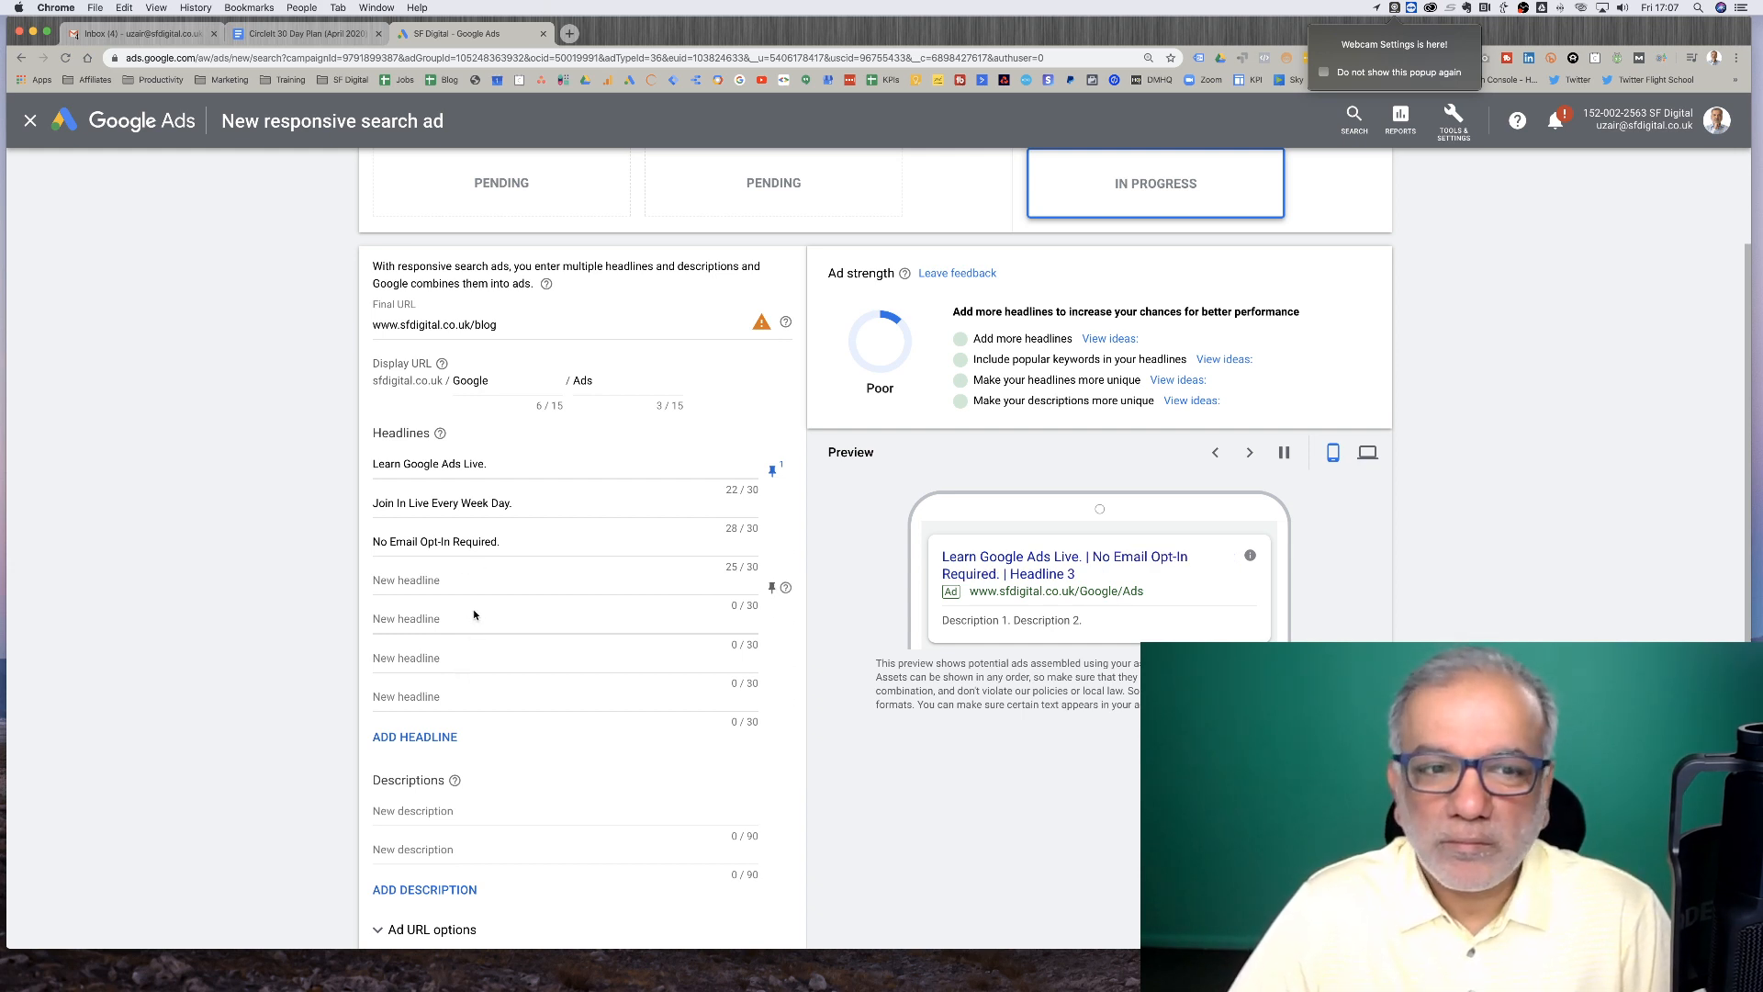
click(1105, 341)
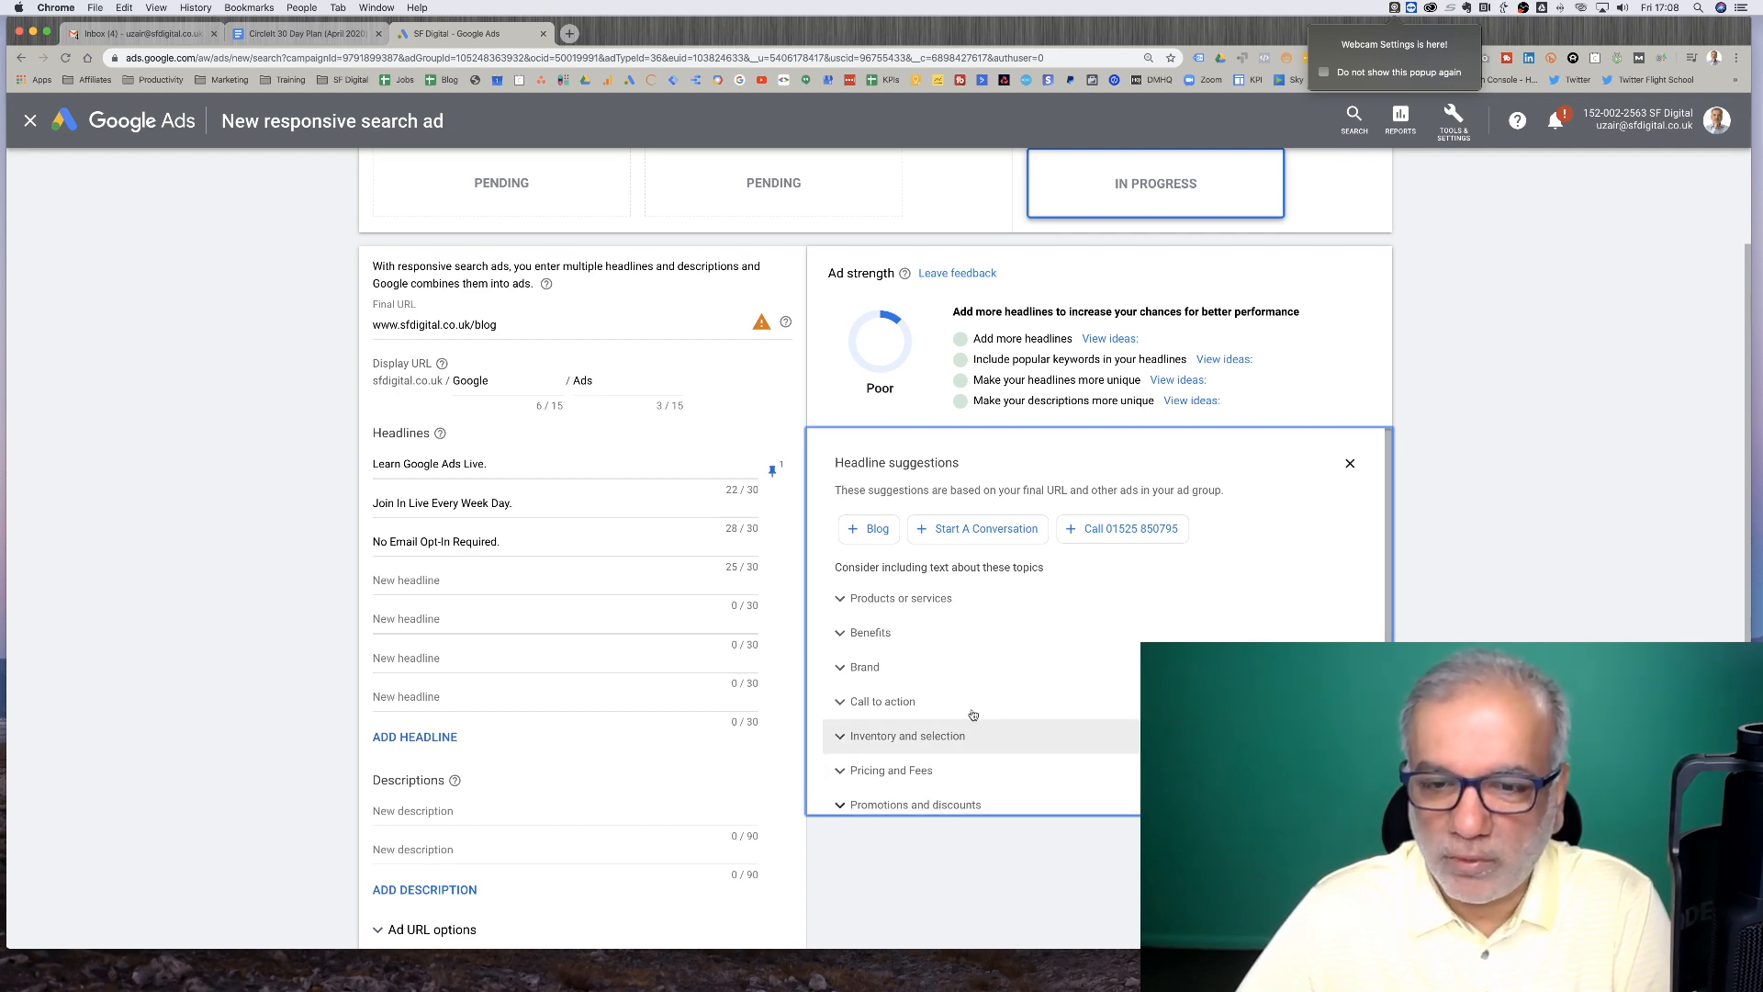
scroll(974, 734, down, 2)
scroll(991, 693, up, 3)
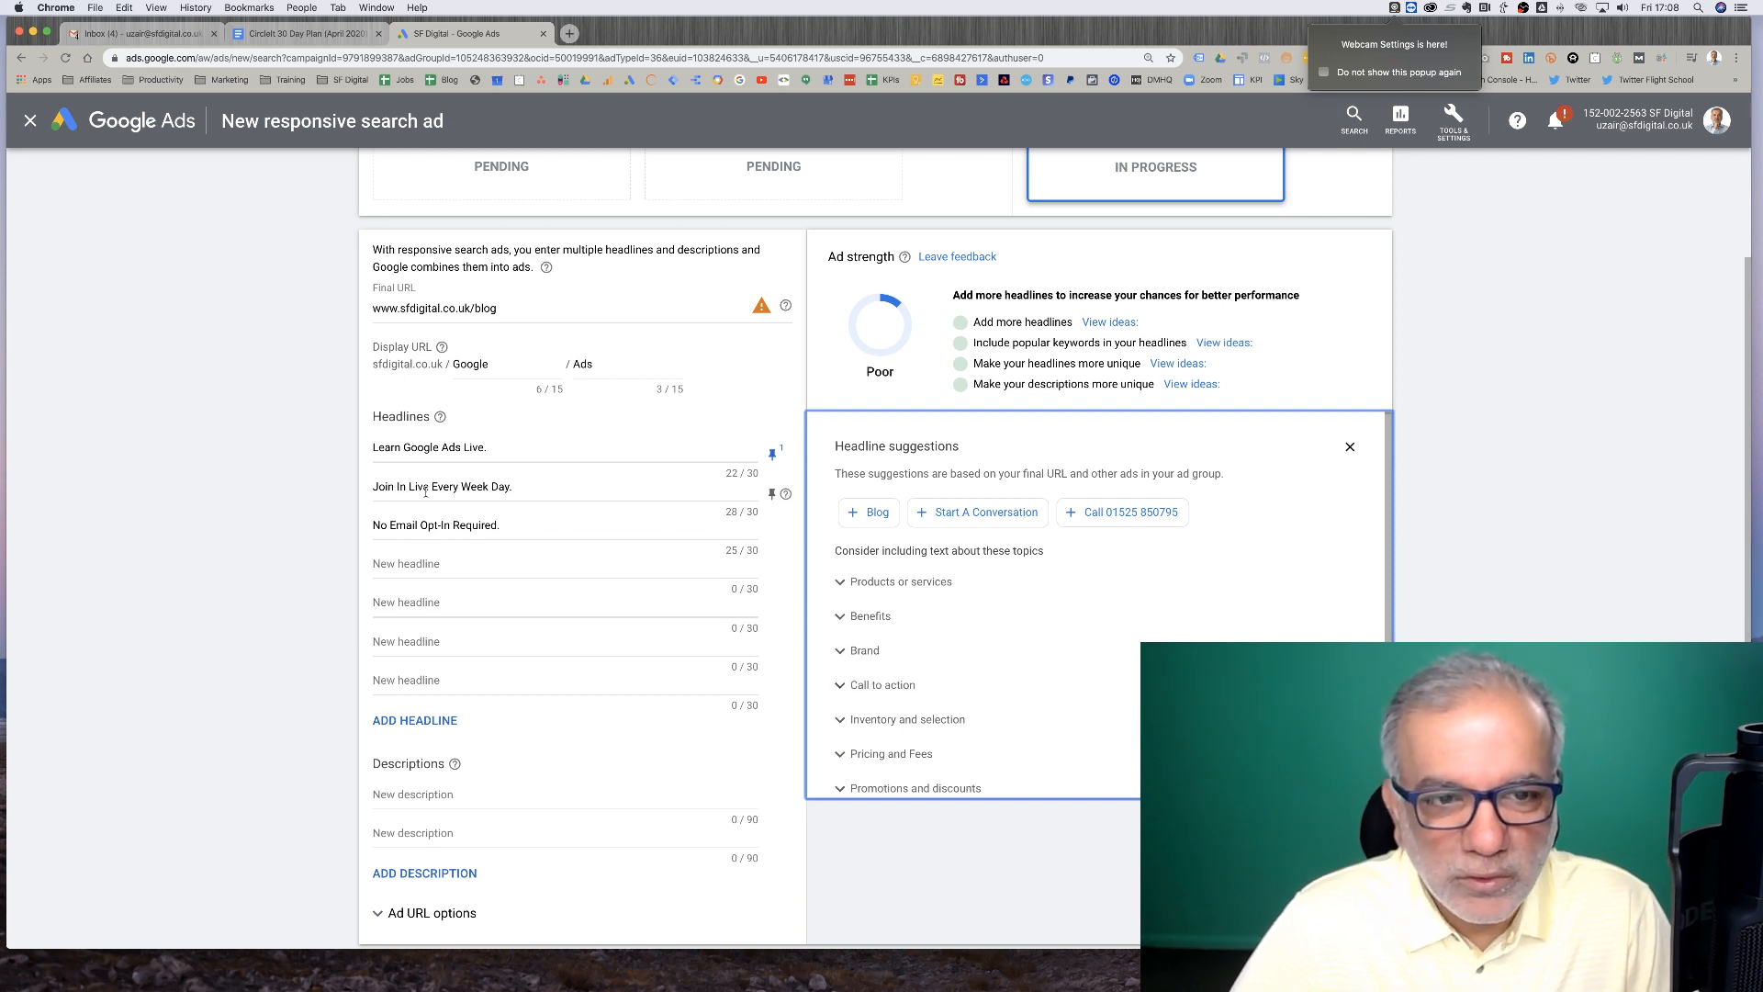
Enter "Learn Google Search Ads Live." as the fourth headline
click(400, 563)
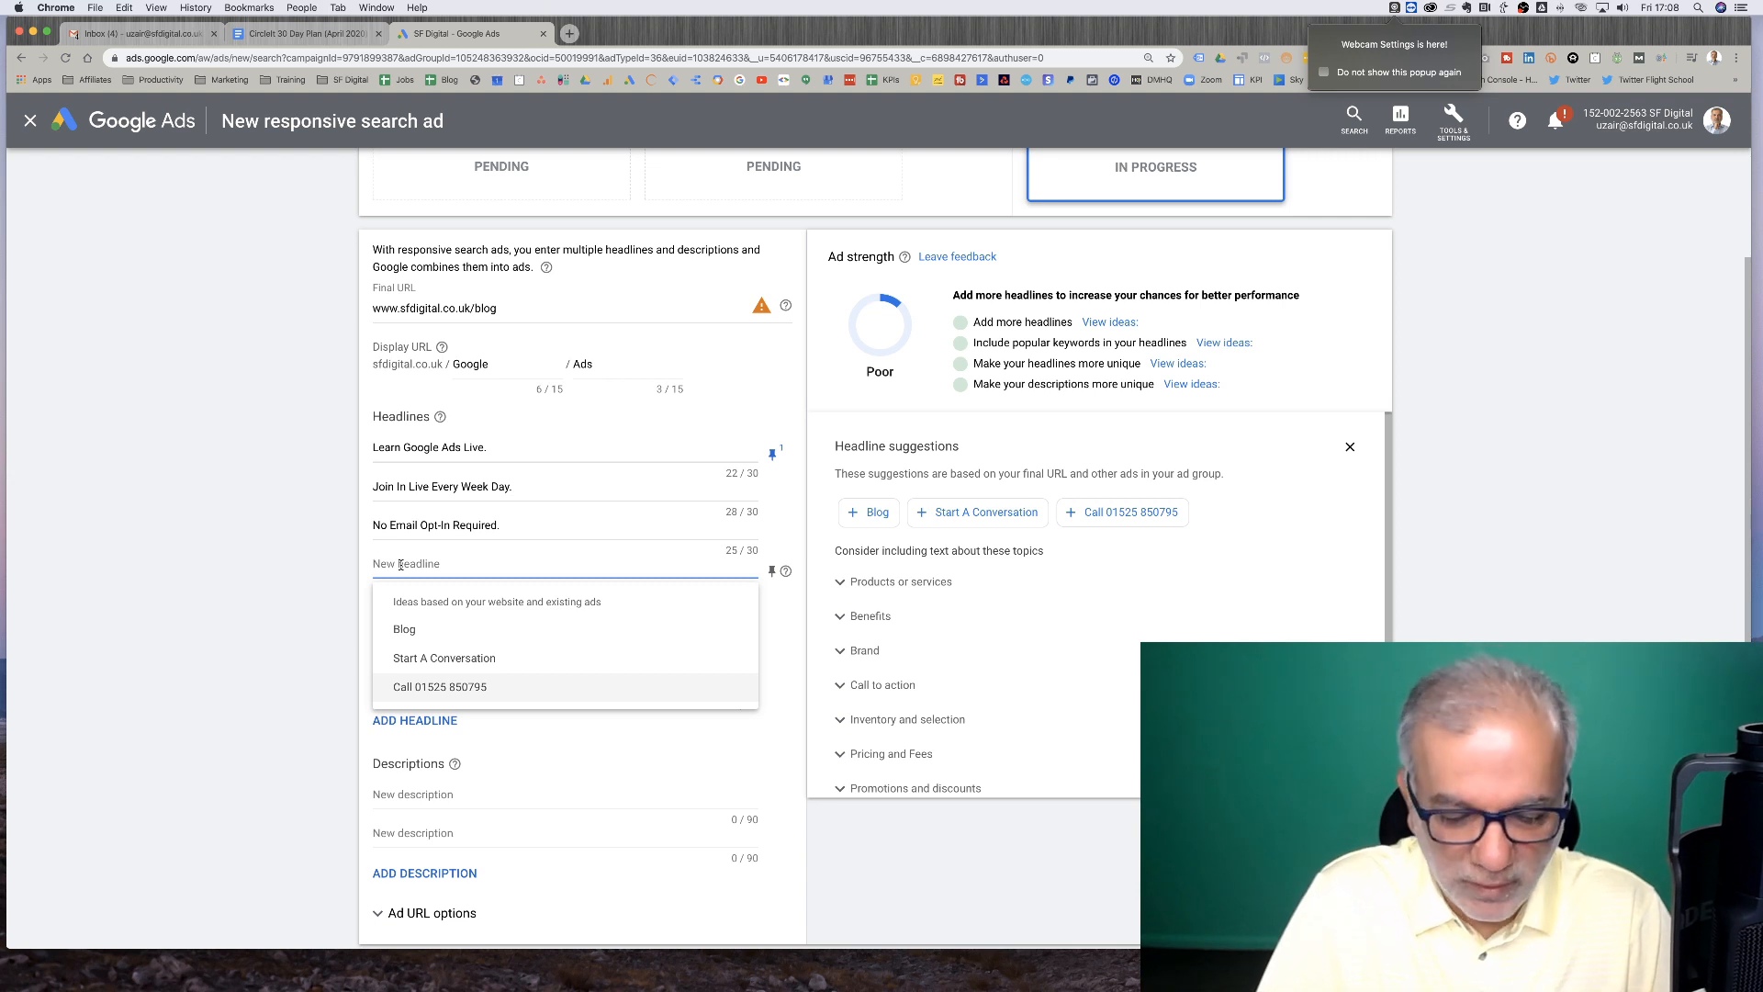
text(Learn Google)
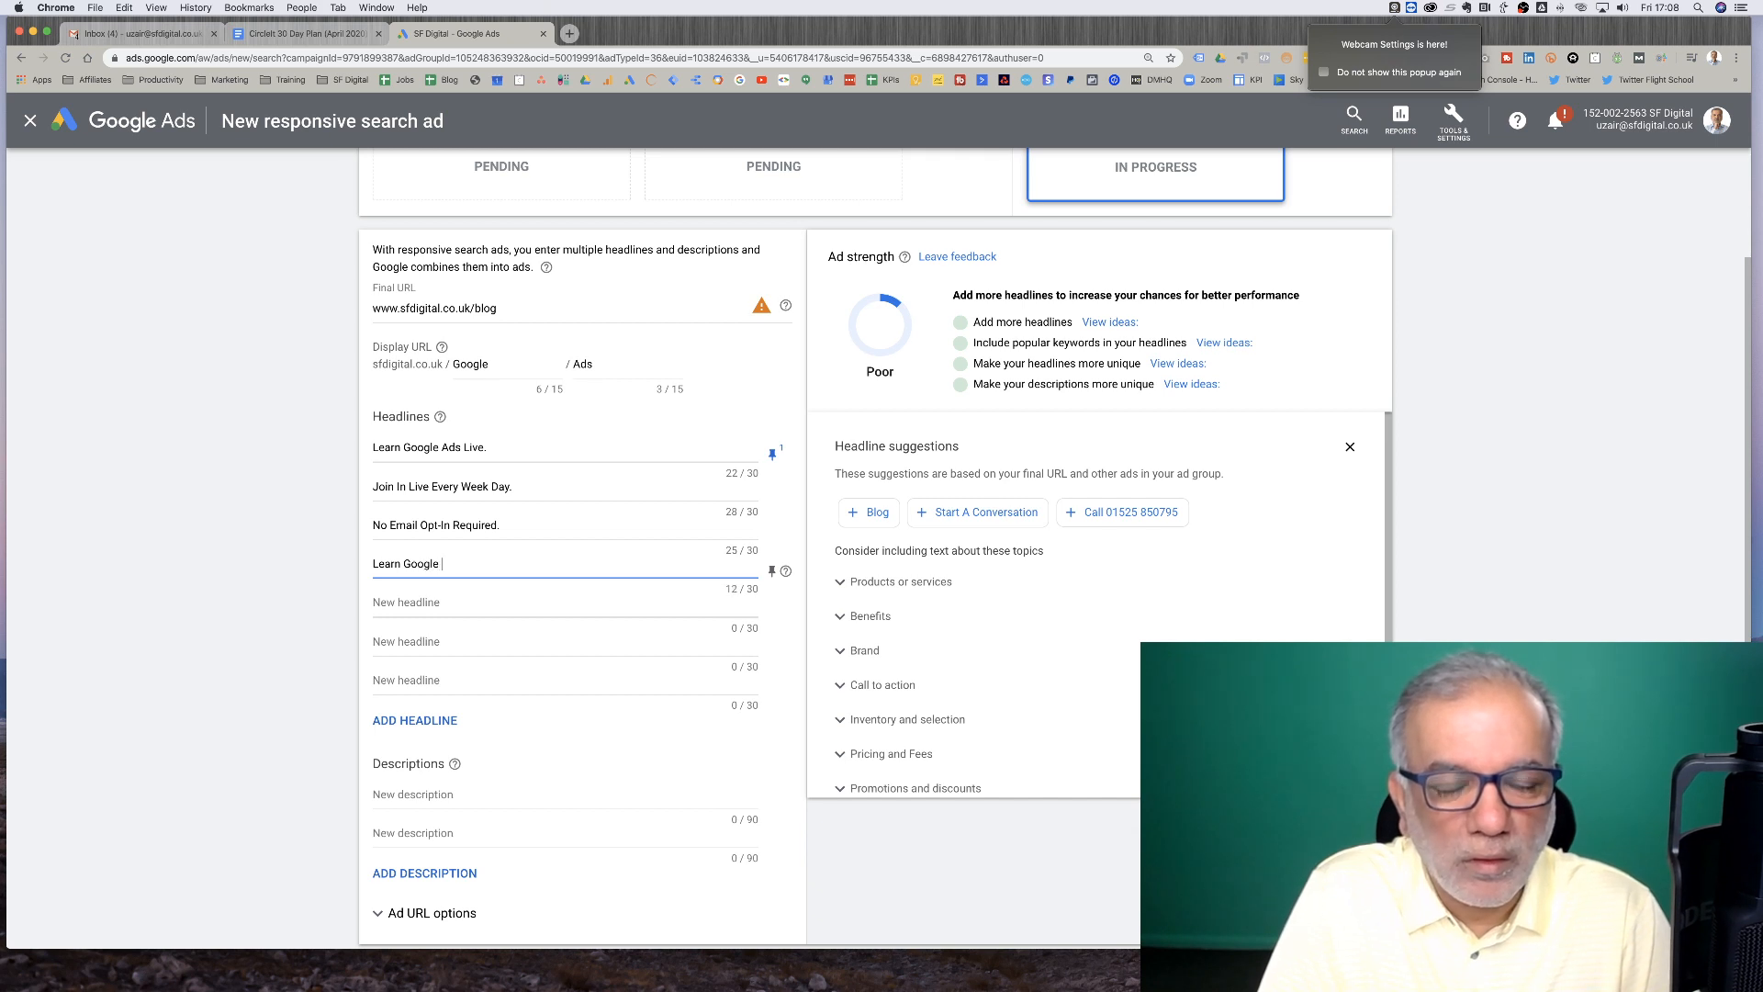
text( Search Ads)
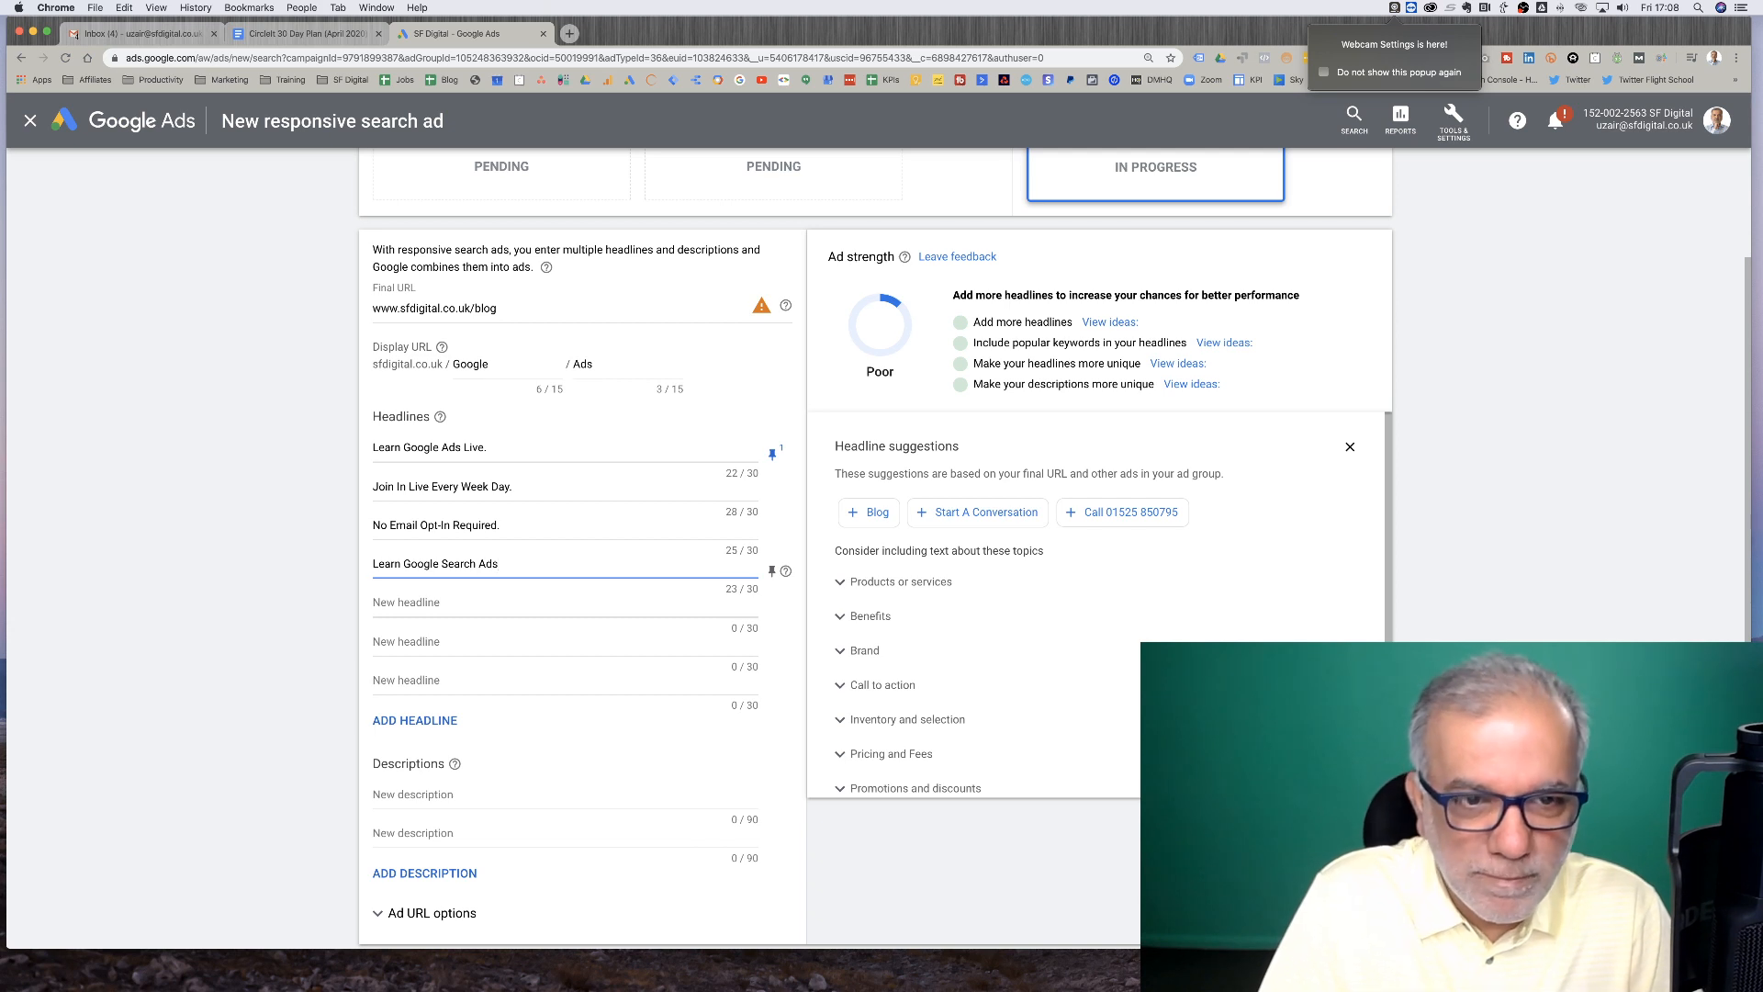
text( Live.)
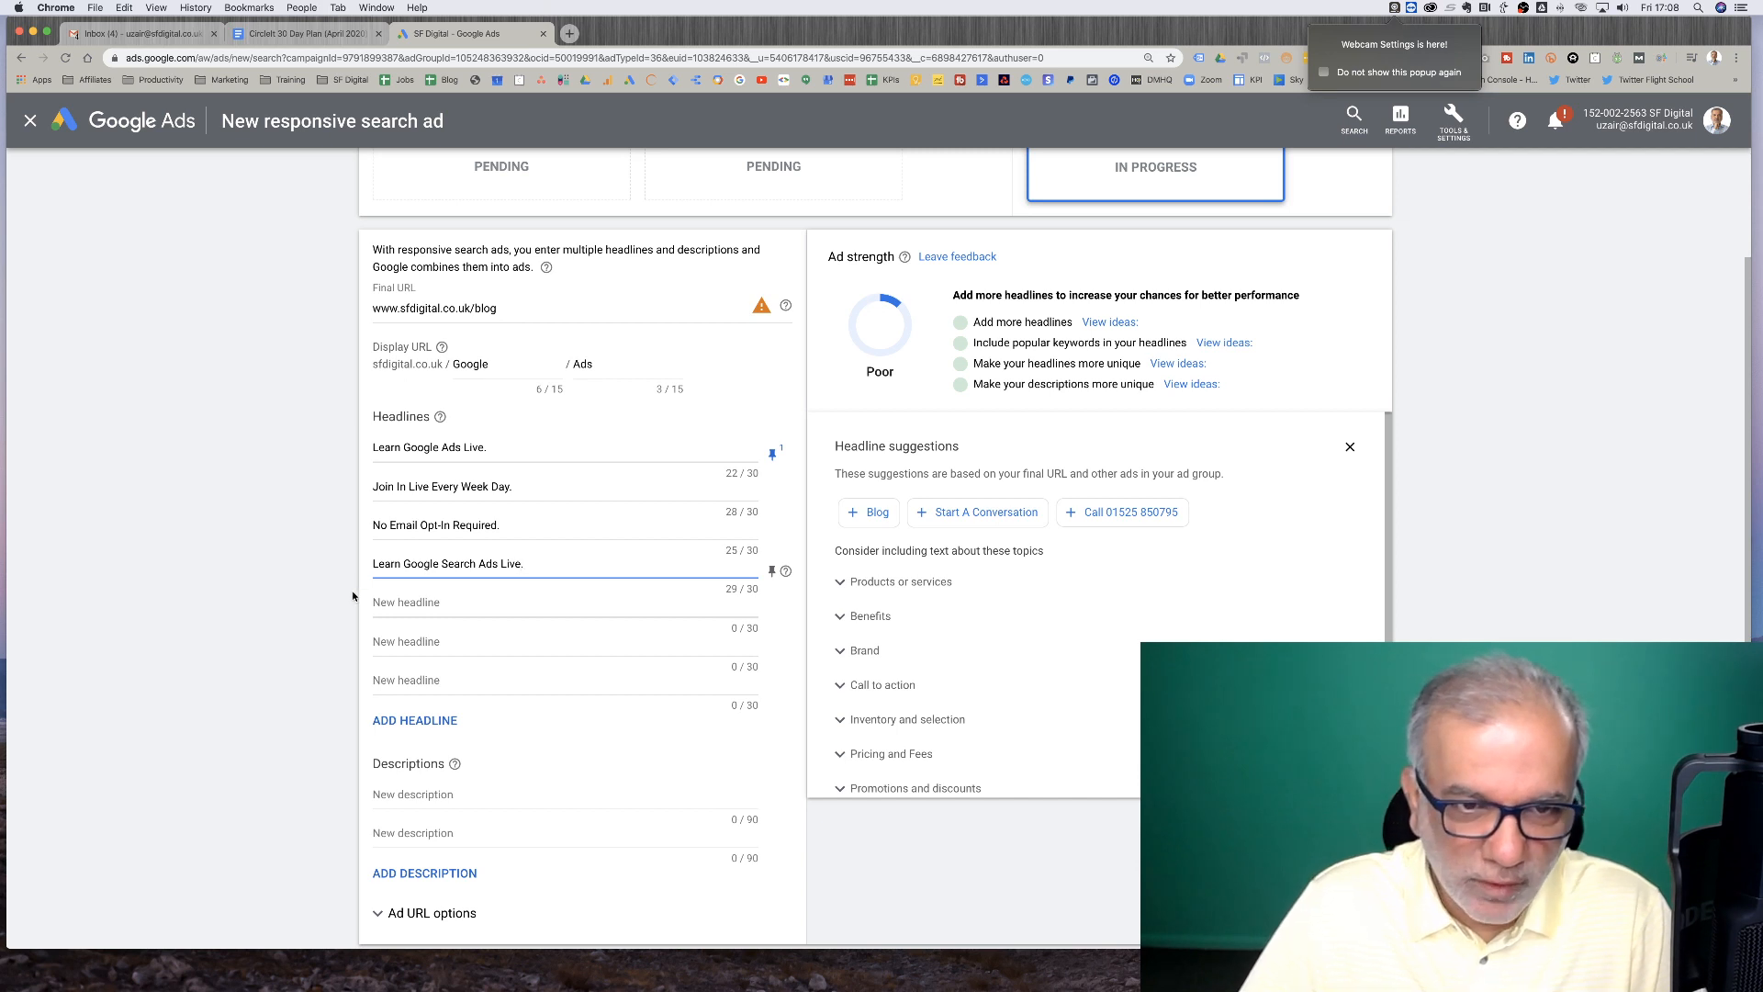
Shorten the fourth headline to "Learn Google Search Ads."
double_click(507, 563)
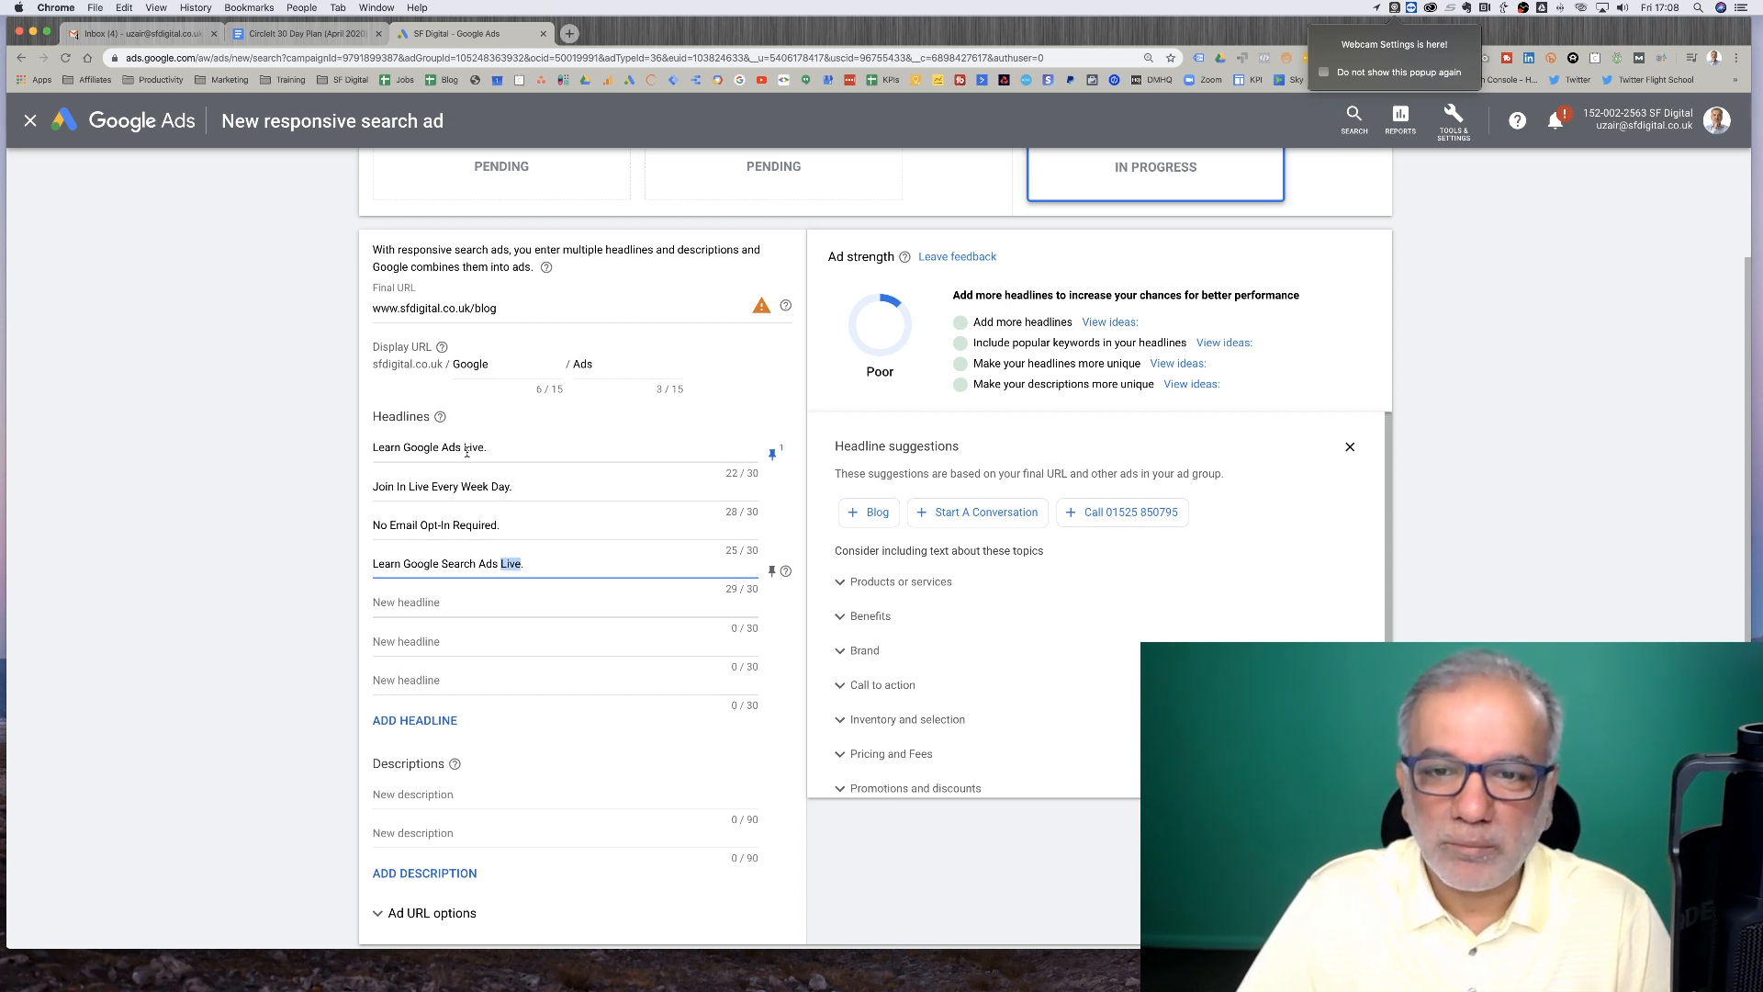
key(Delete)
key(Delete)
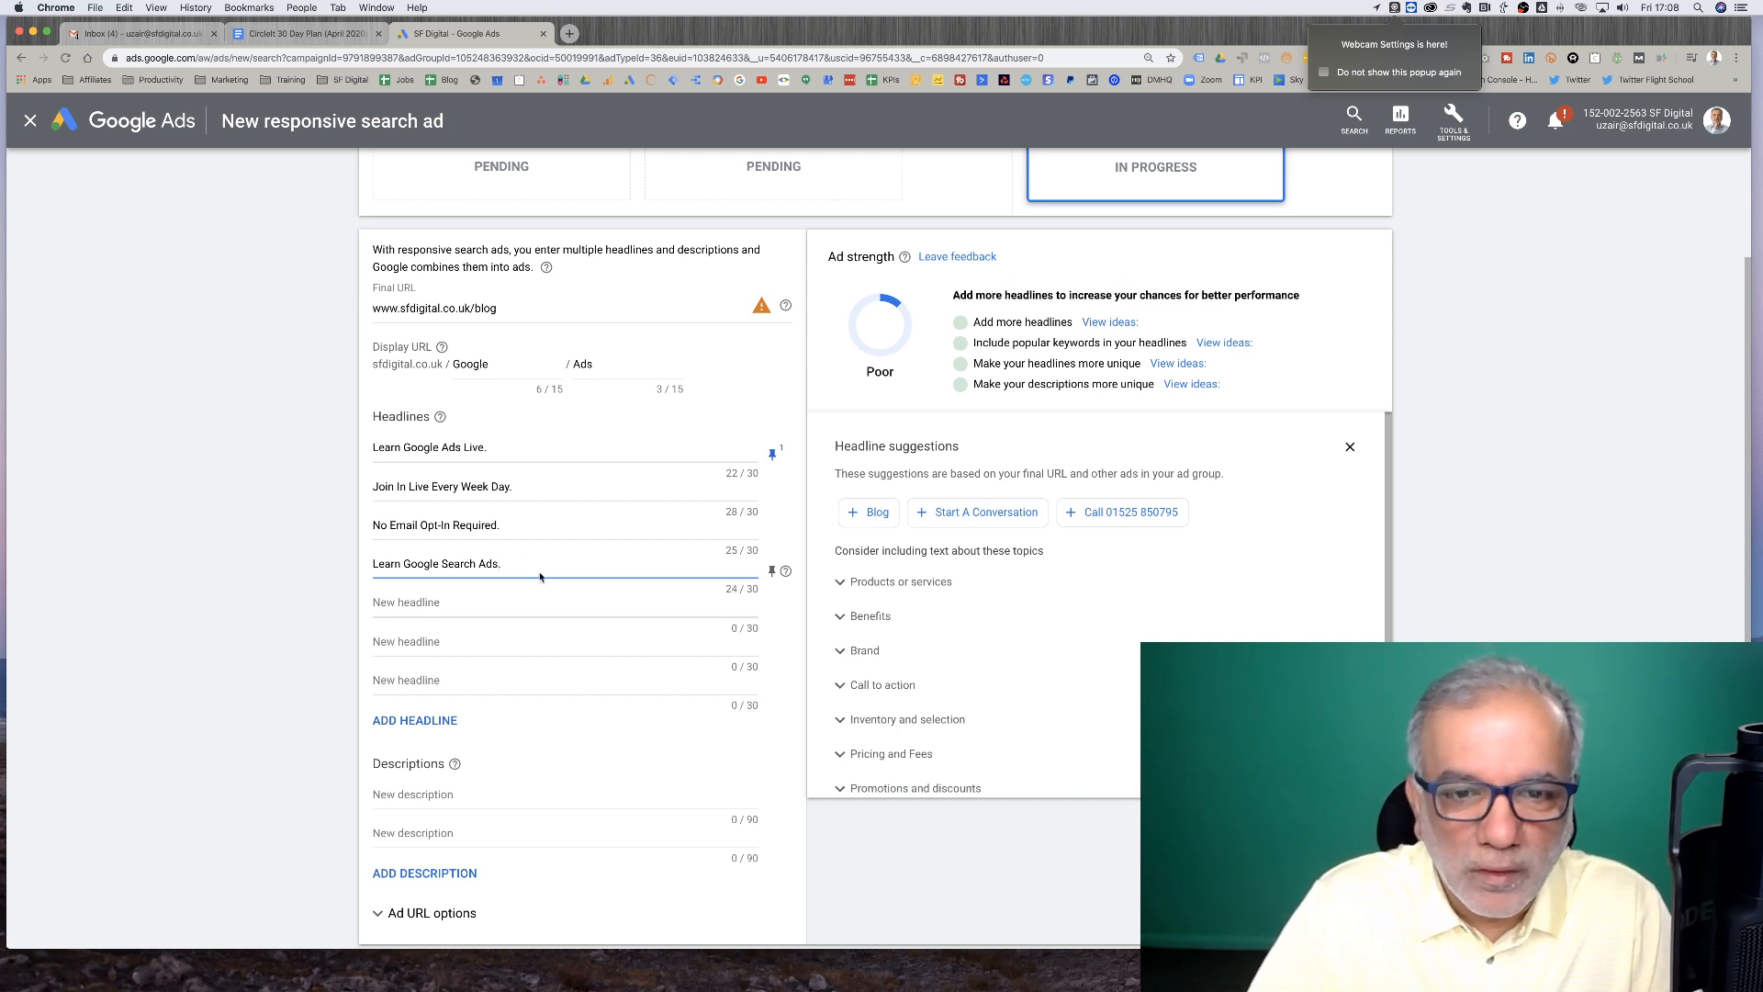
Enter "Learn Google Display Network" as the fifth headline
click(468, 607)
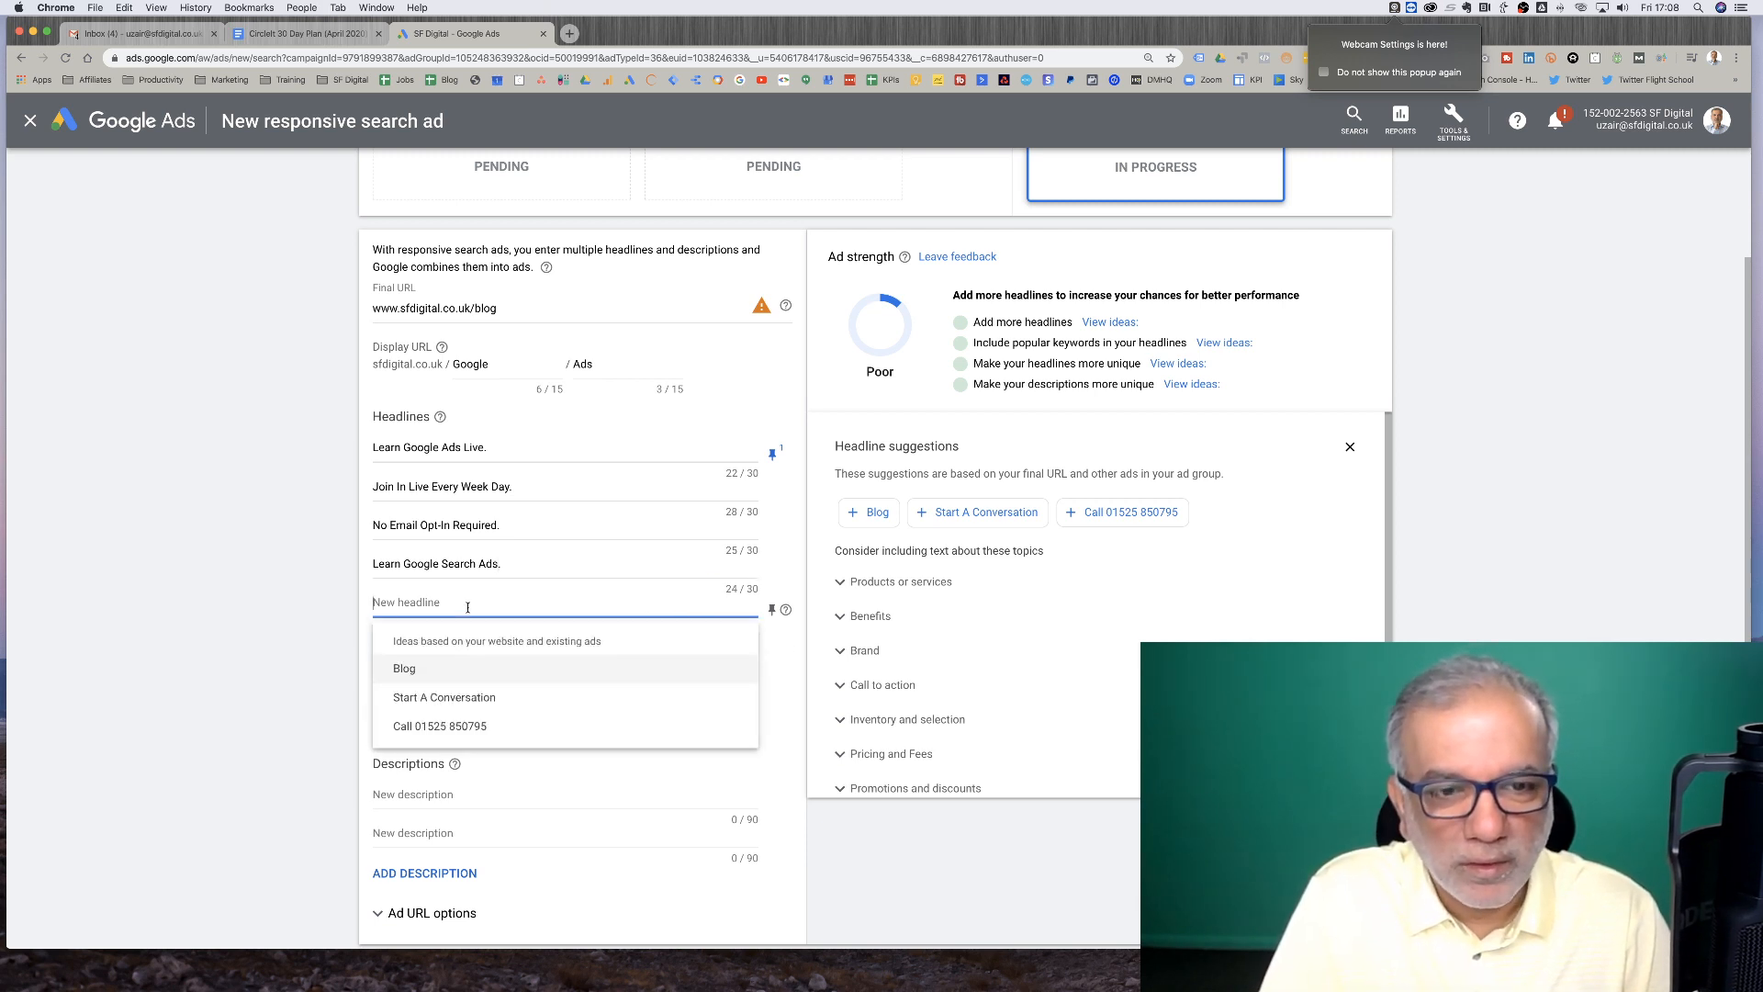
text(L)
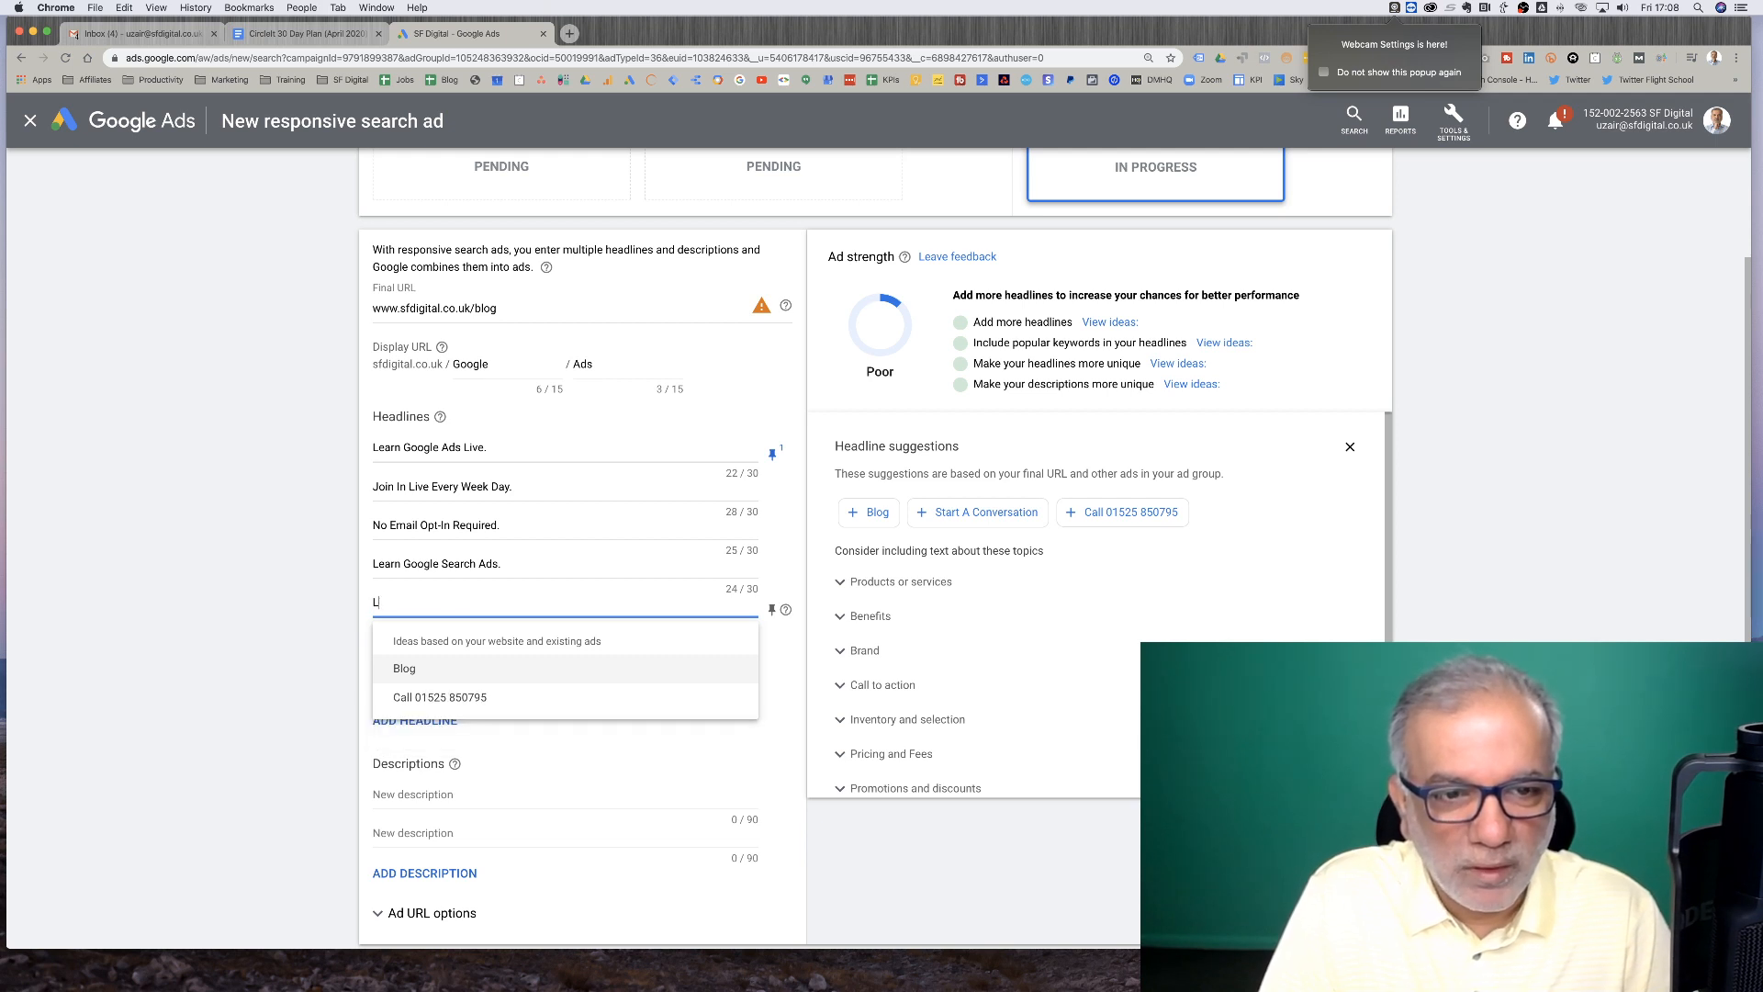
text(earn Google Dis)
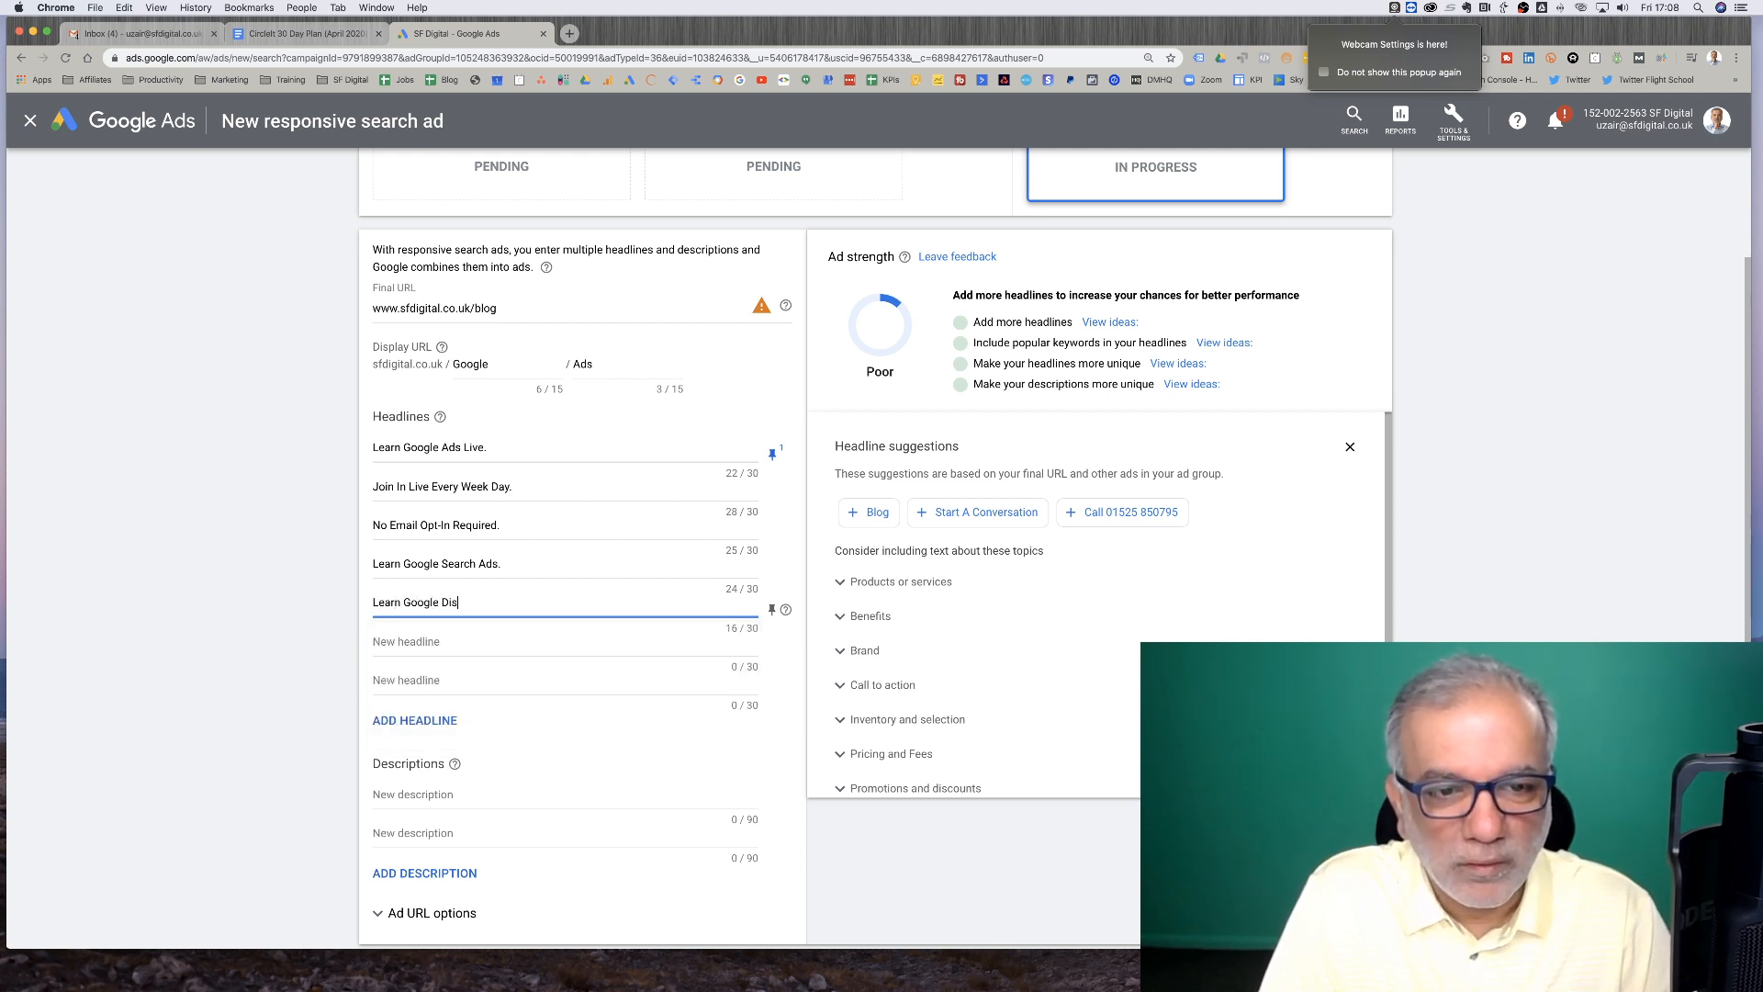
text(play Network Ads)
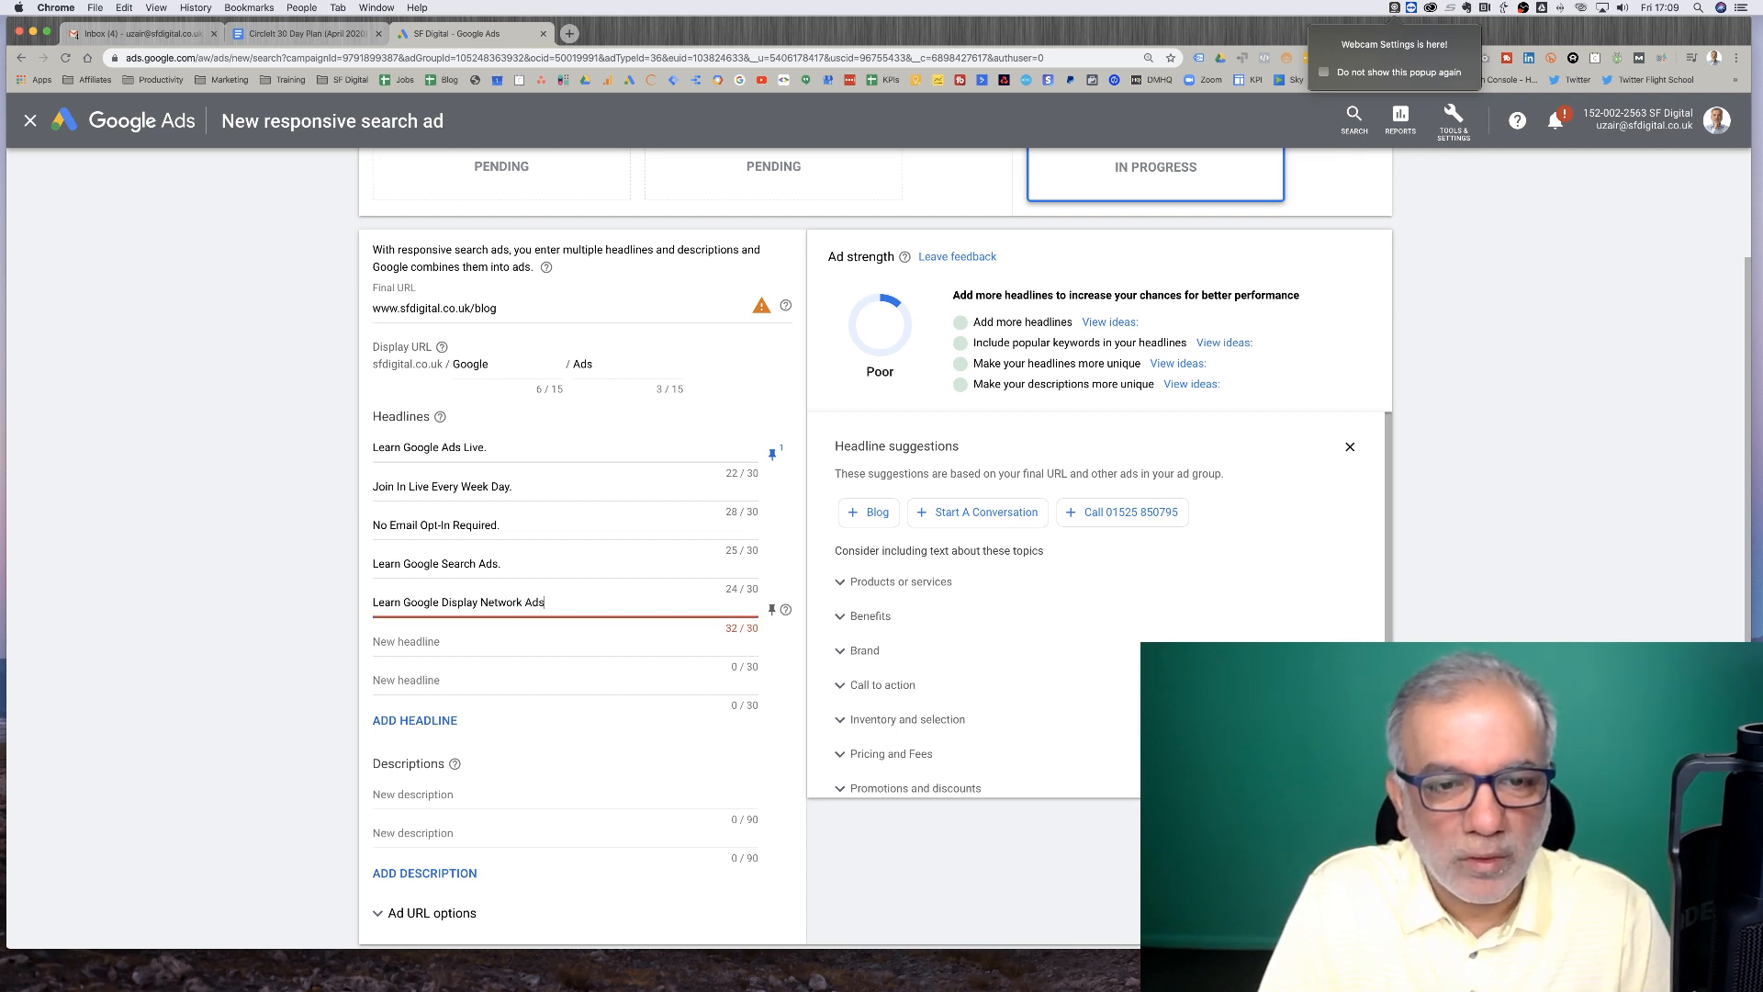
key(BackSpace)
key(BackSpace)
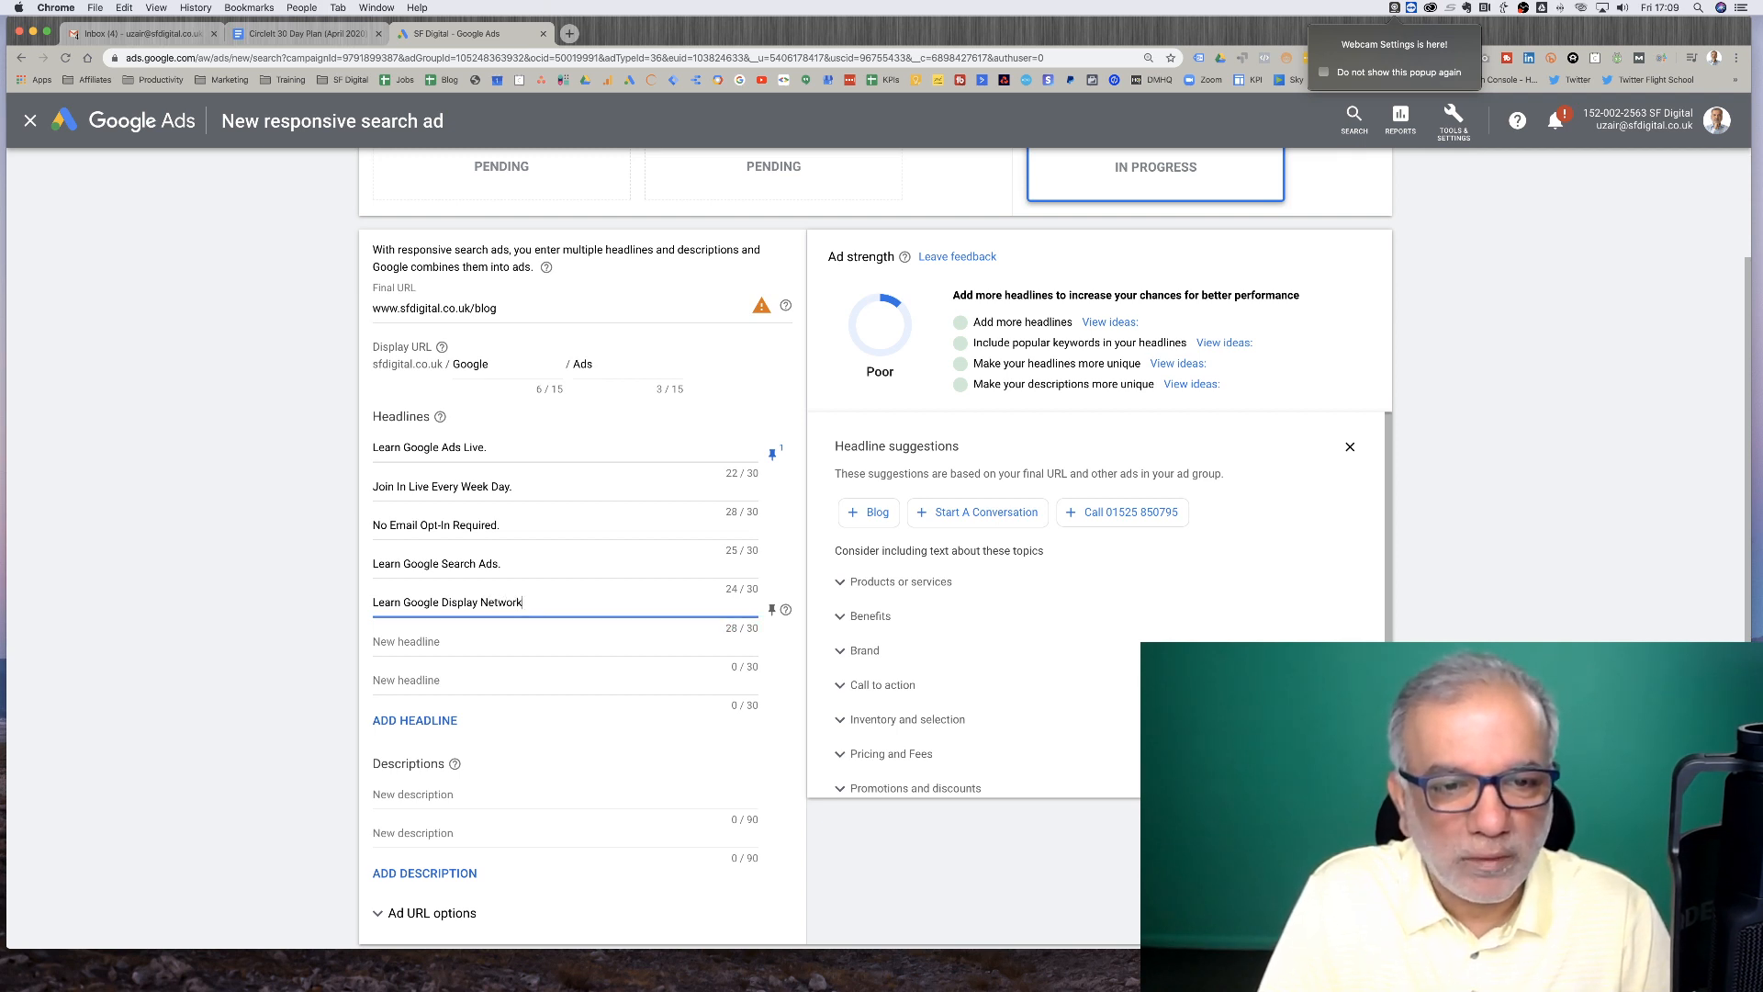
key(Tab)
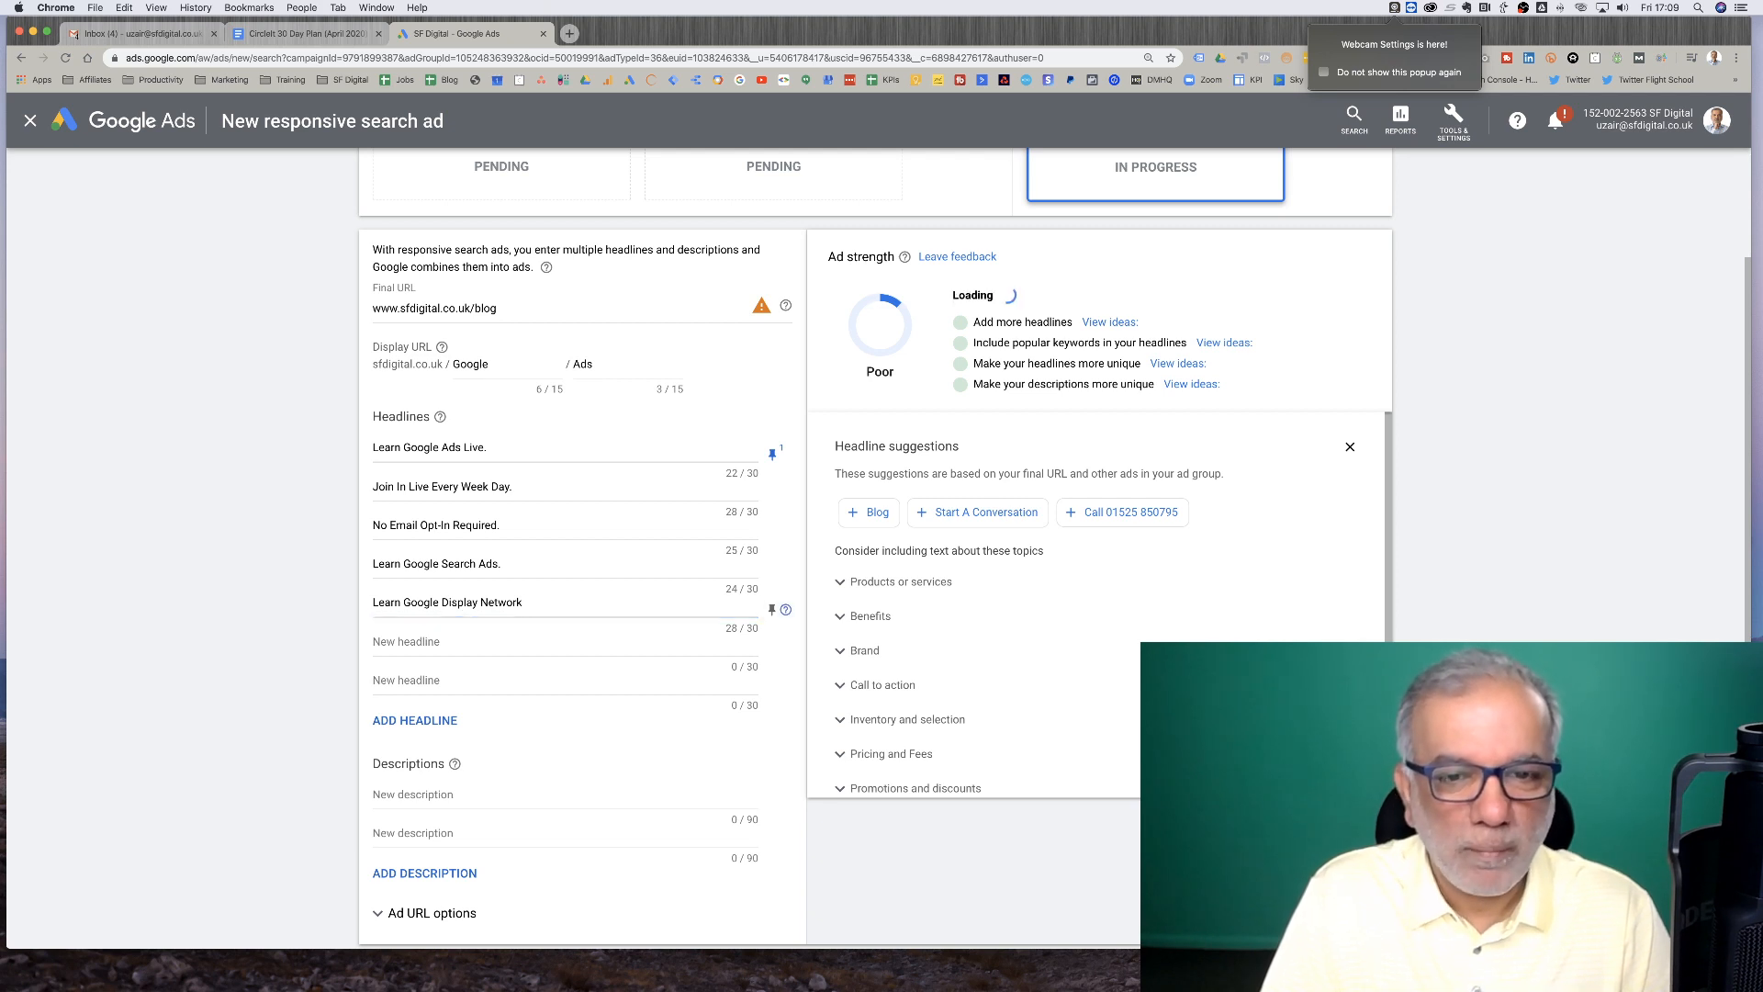
Enter "Learn YouTube Video Ads" as the sixth headline
click(432, 648)
text(Learn Google)
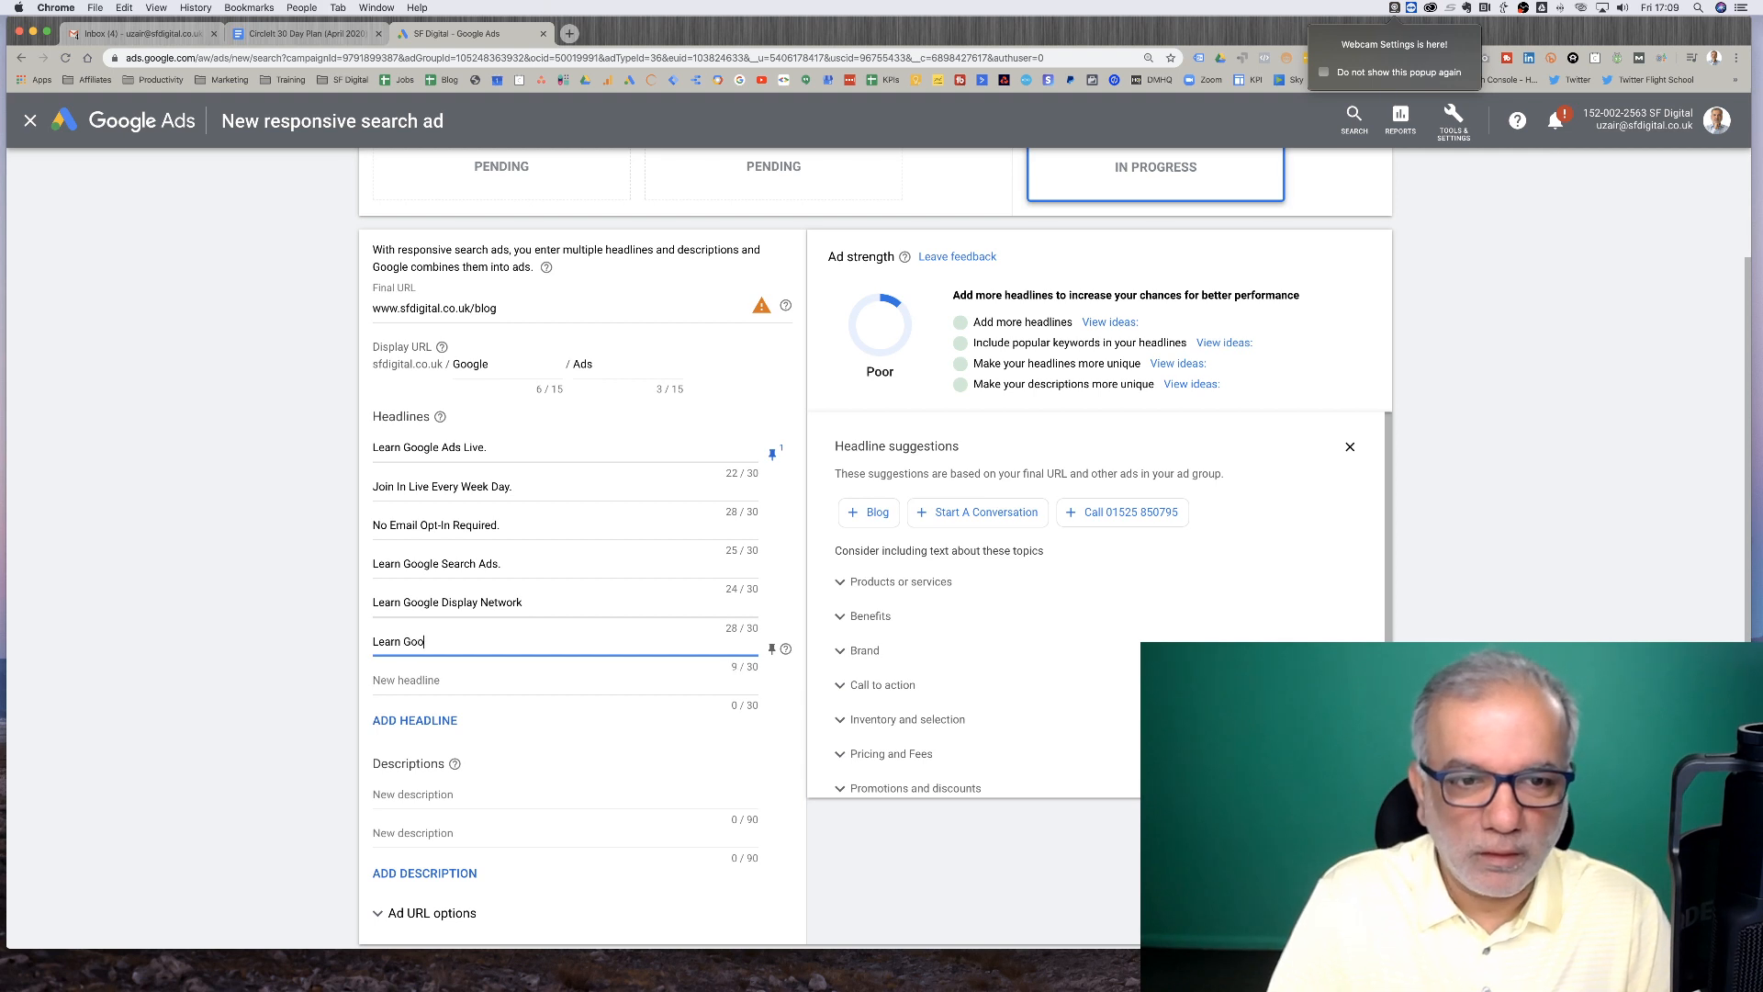
key(BackSpace)
key(BackSpace)
key(BackSpace)
key(BackSpace)
key(BackSpace)
key(BackSpace)
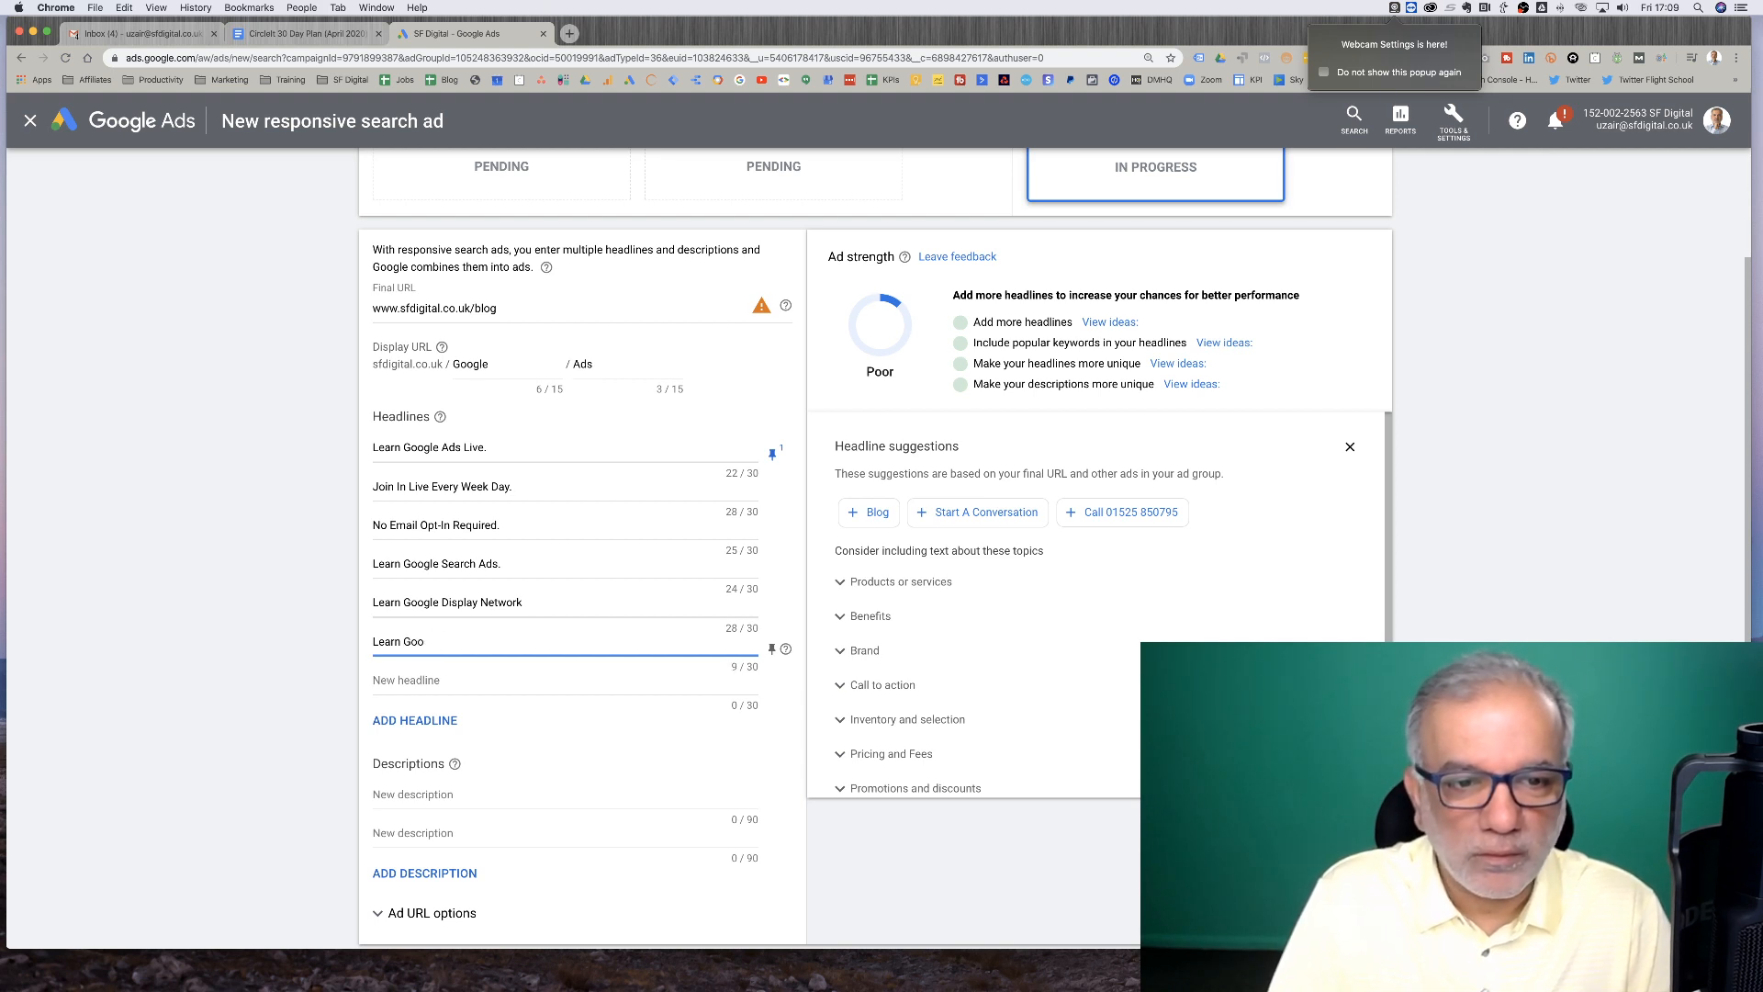
text(YouTube )
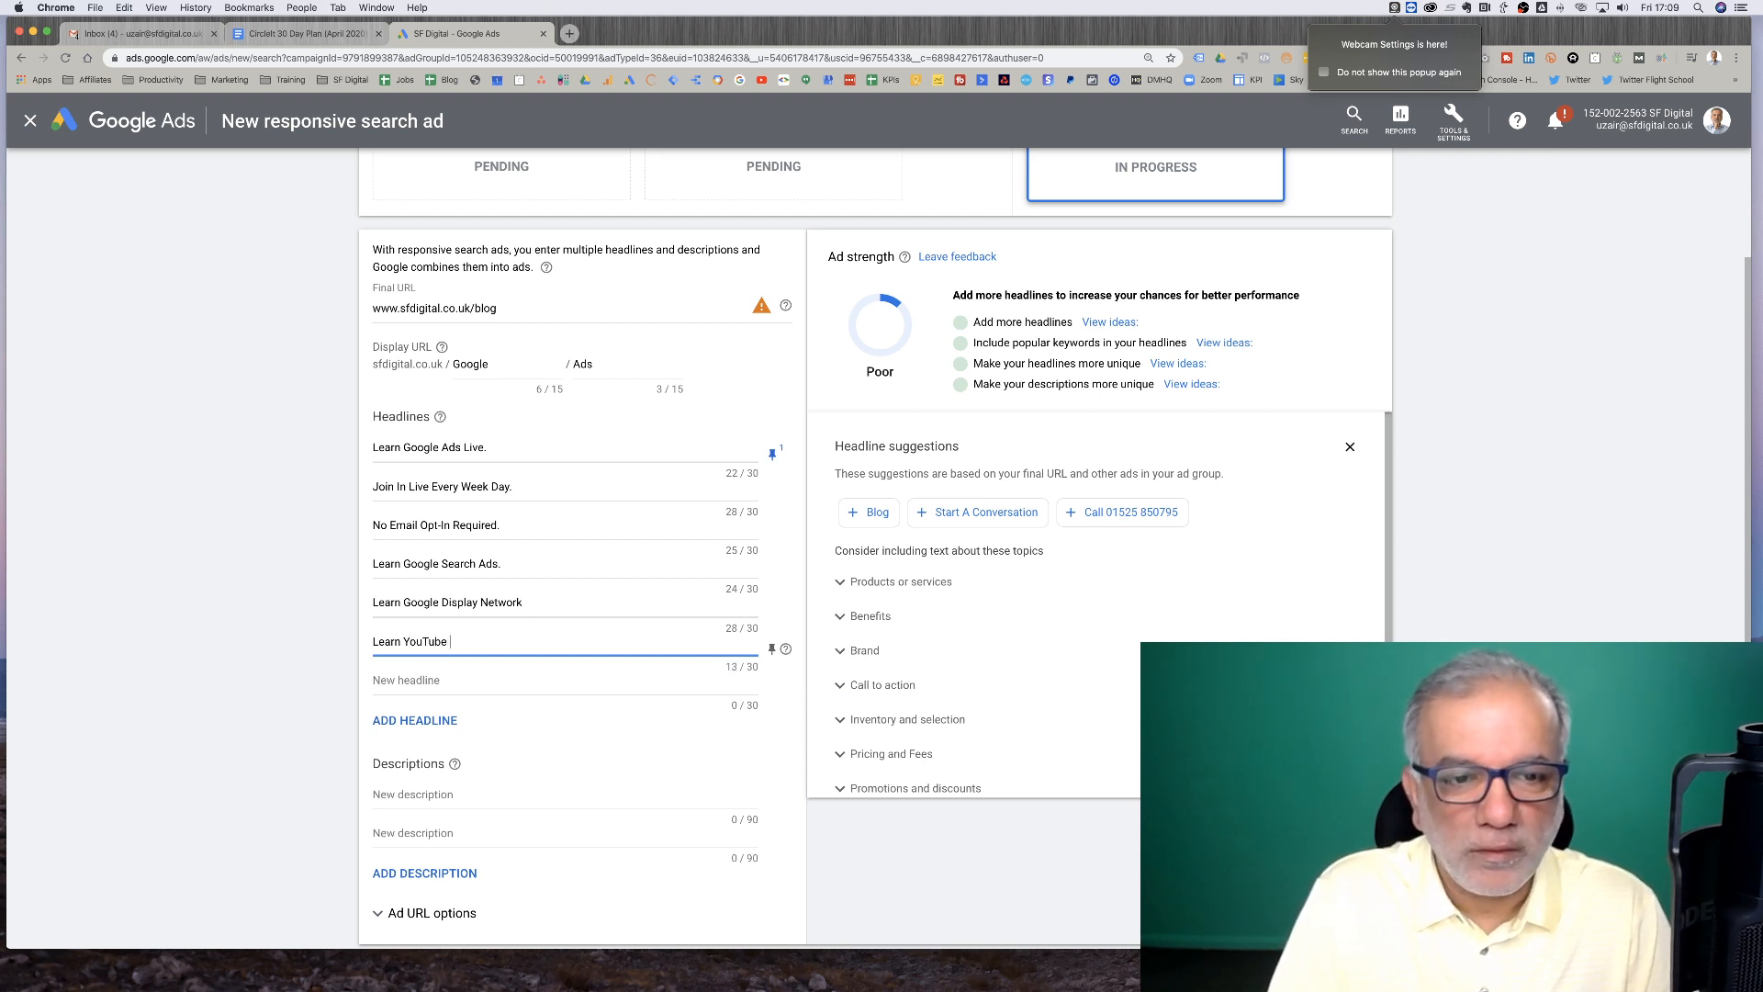
text(Video Ads)
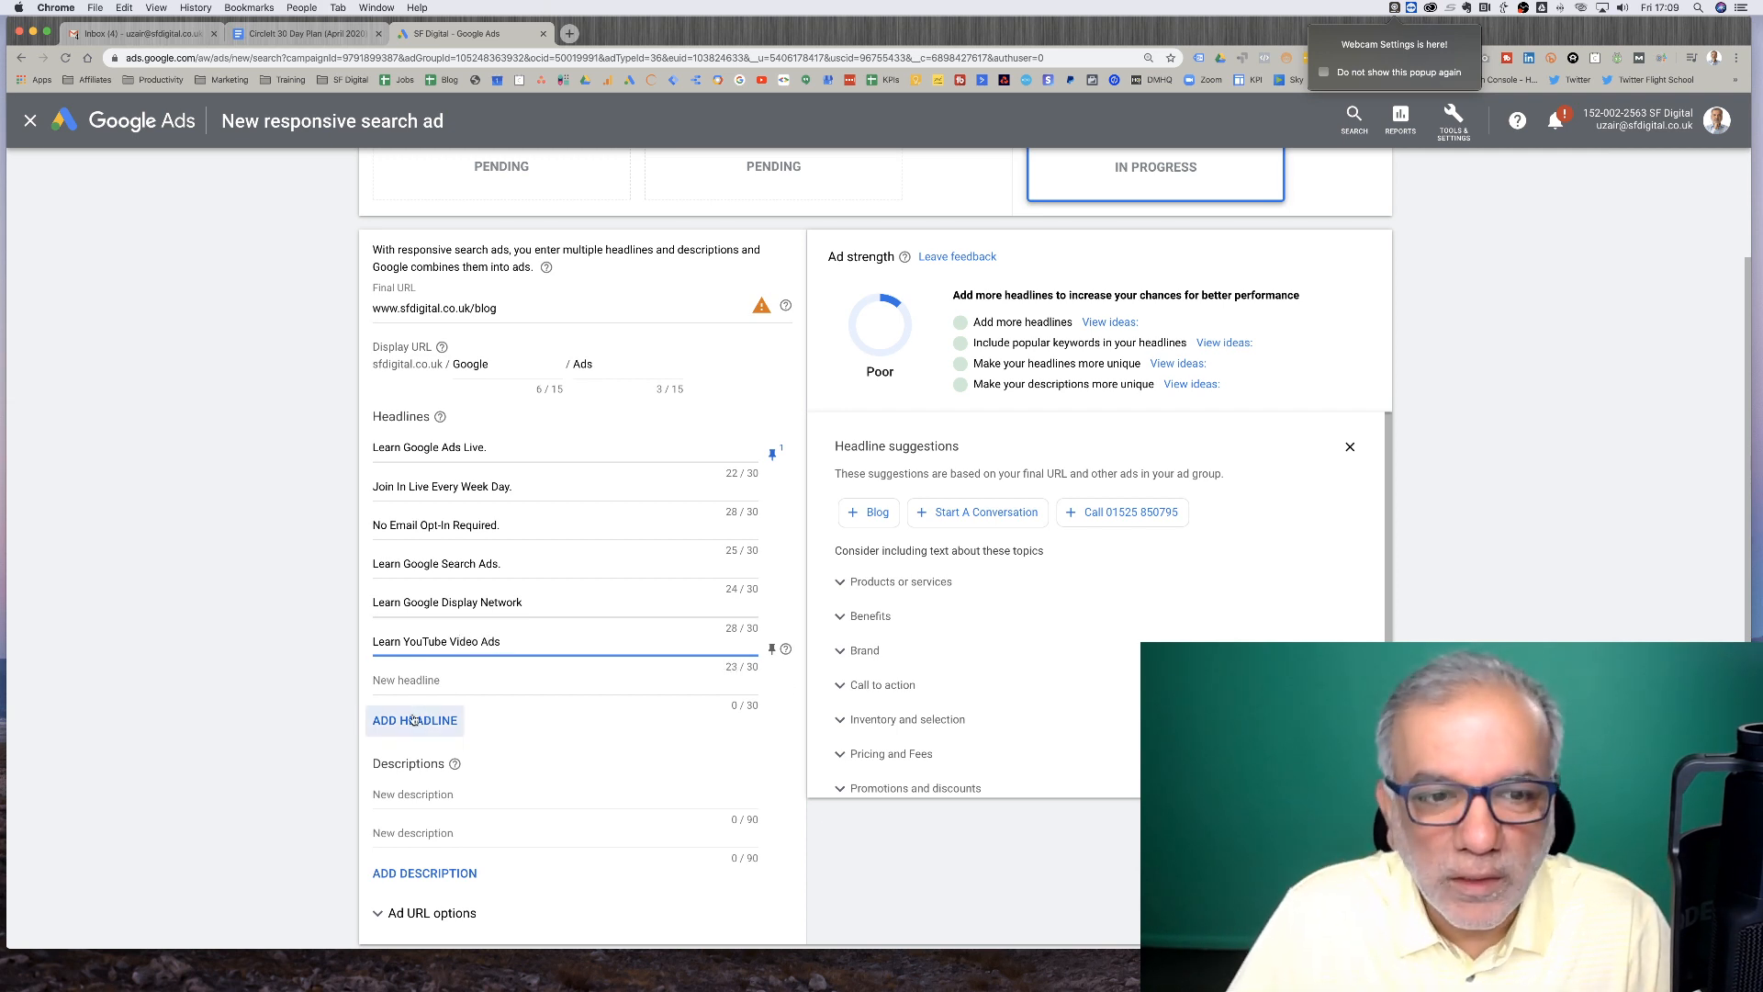
Enter "Google Ads Training Every Day" as the seventh headline
click(424, 681)
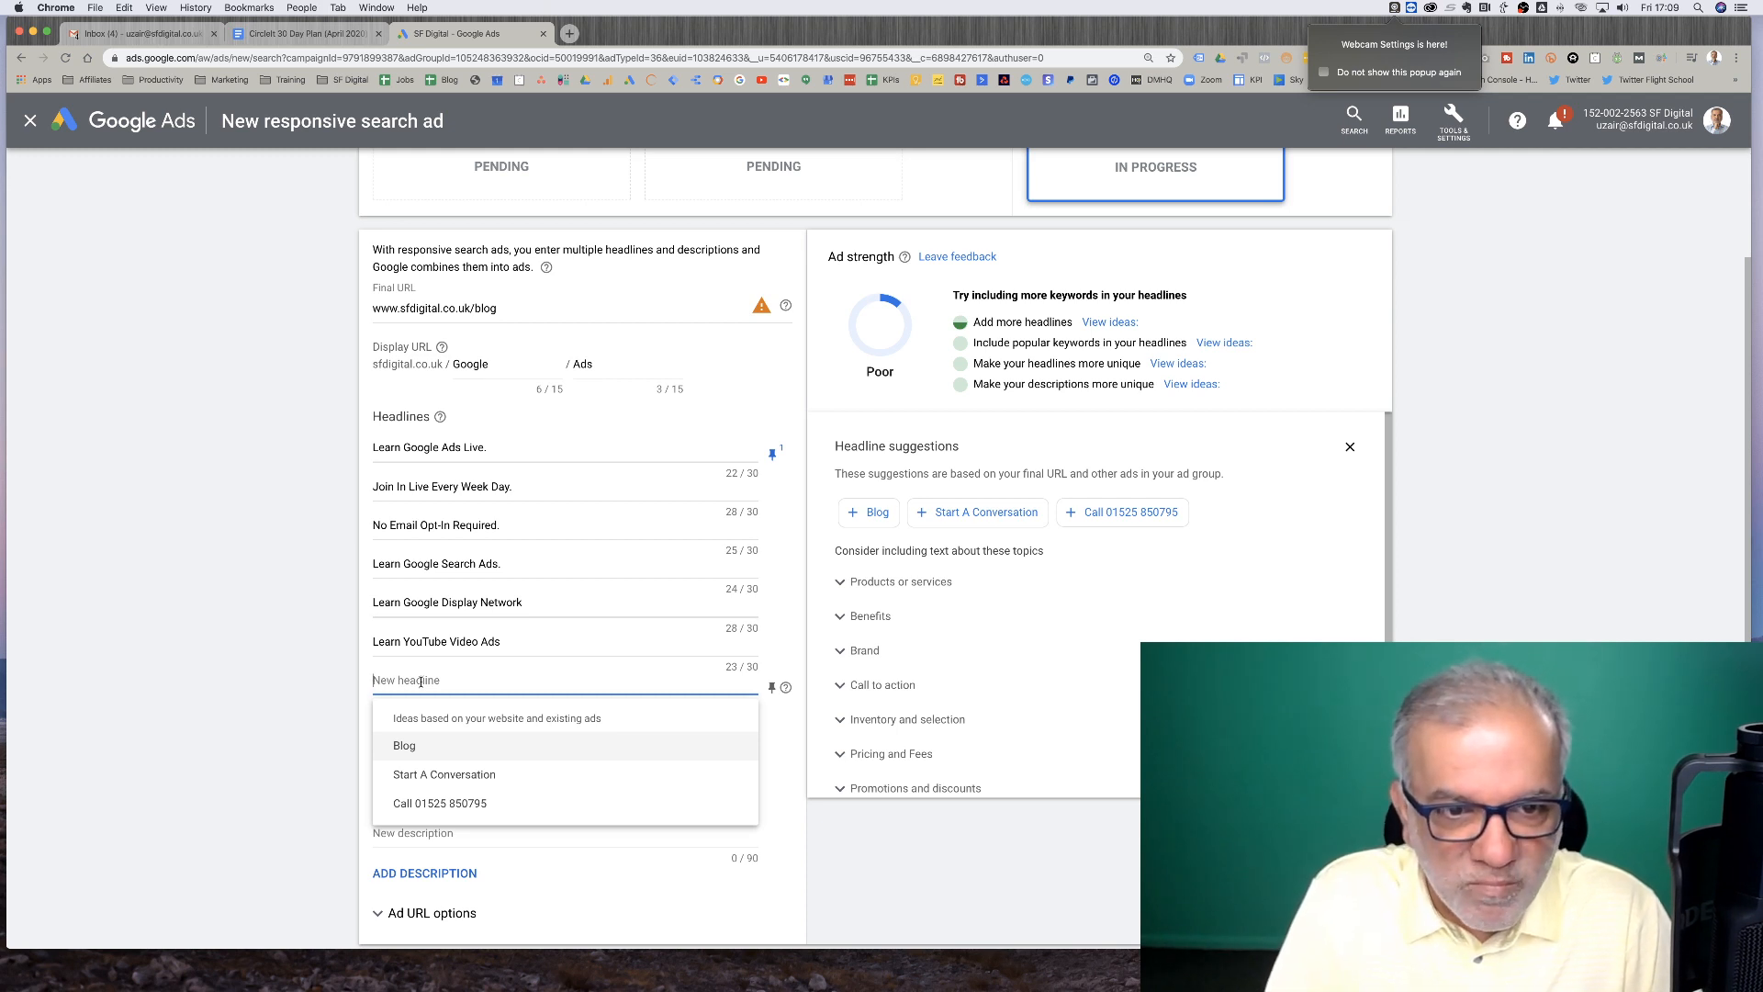
text(Google A)
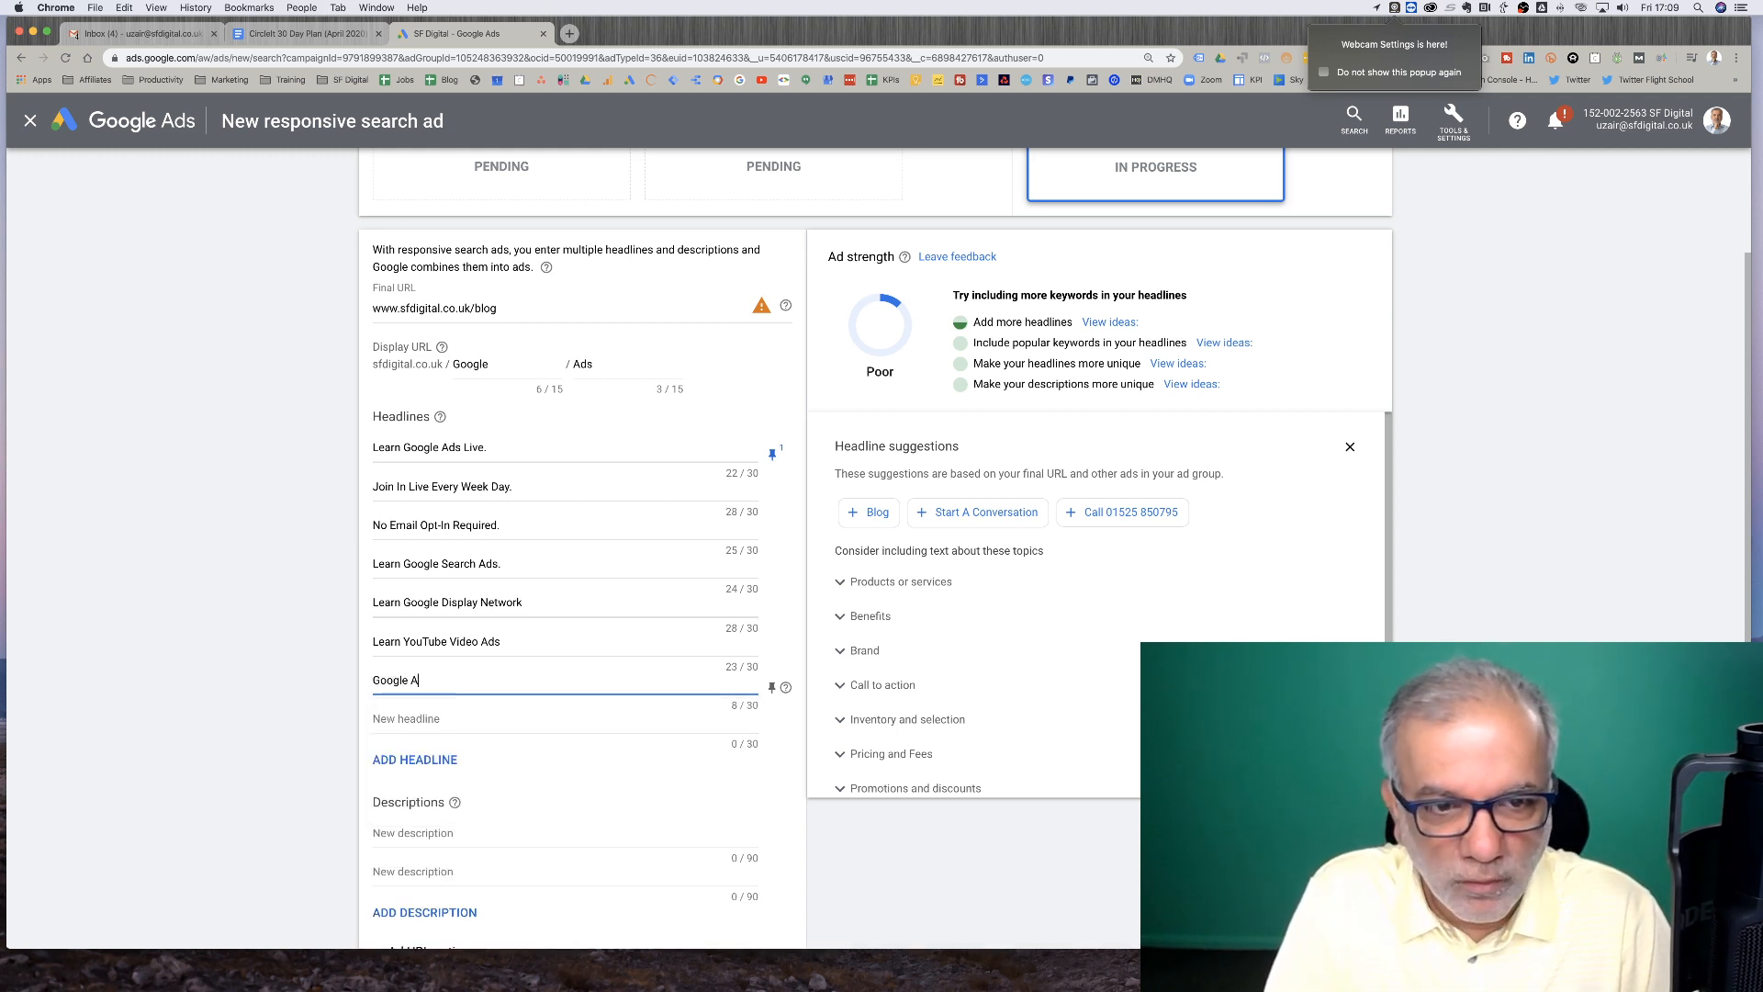
text(ds Training)
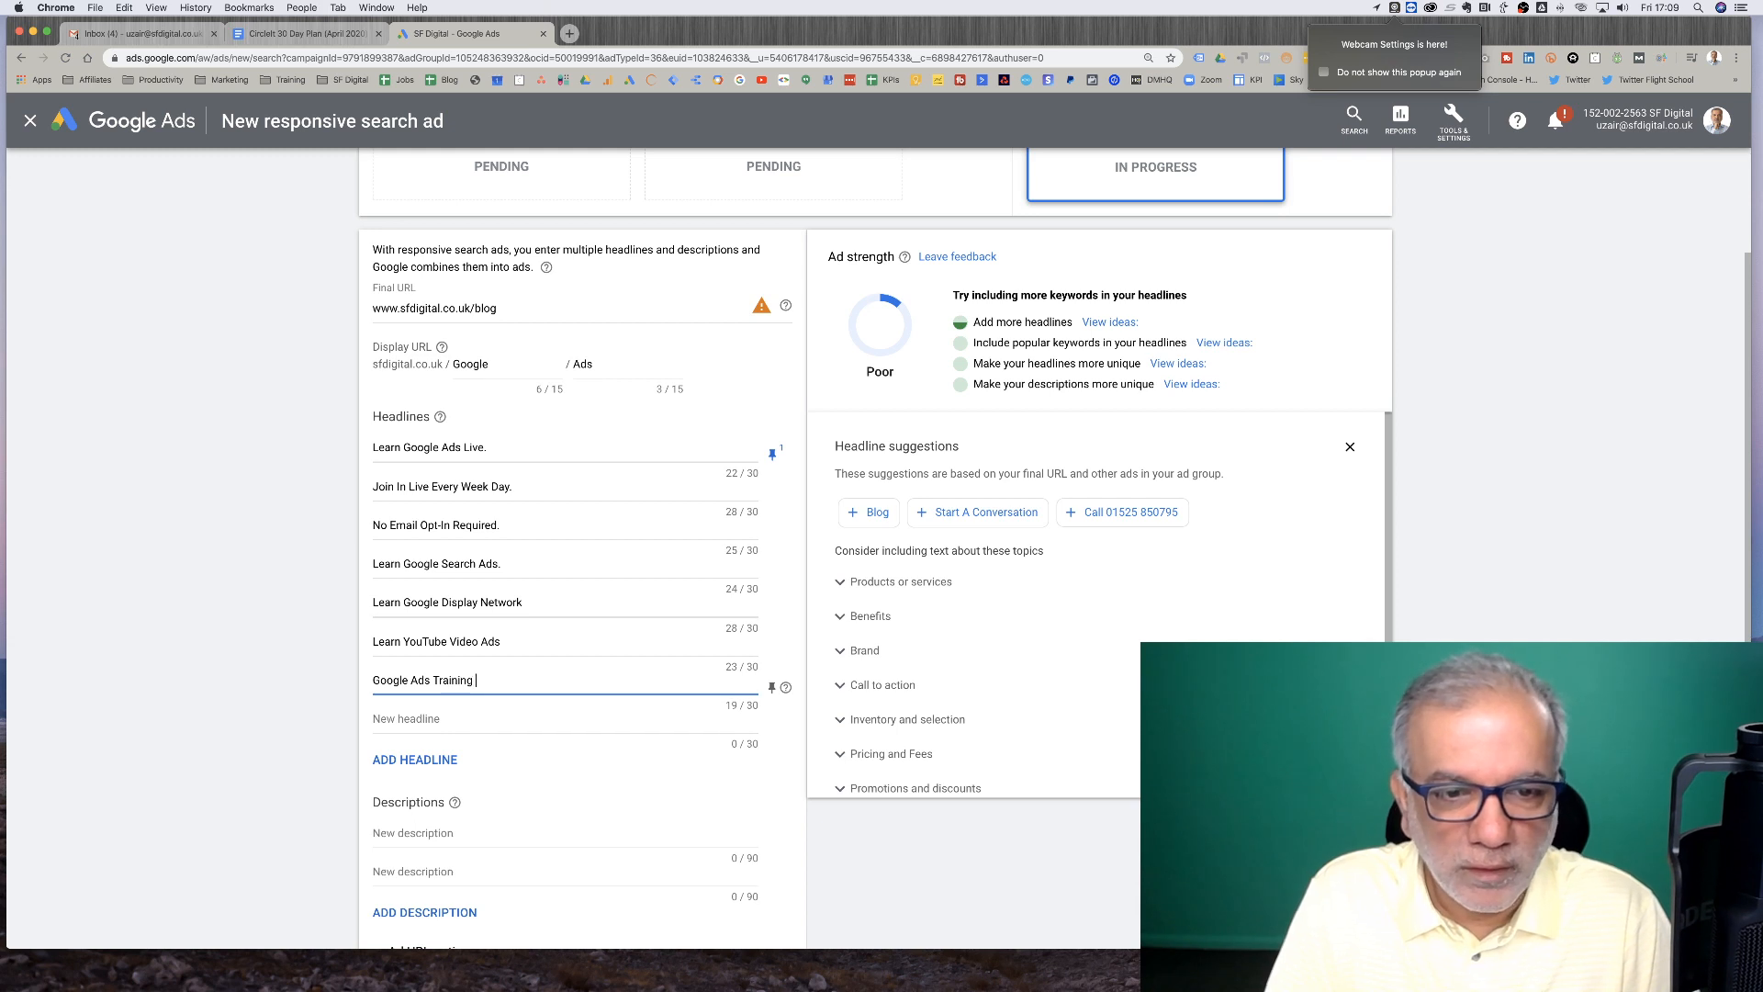
text( Every Day)
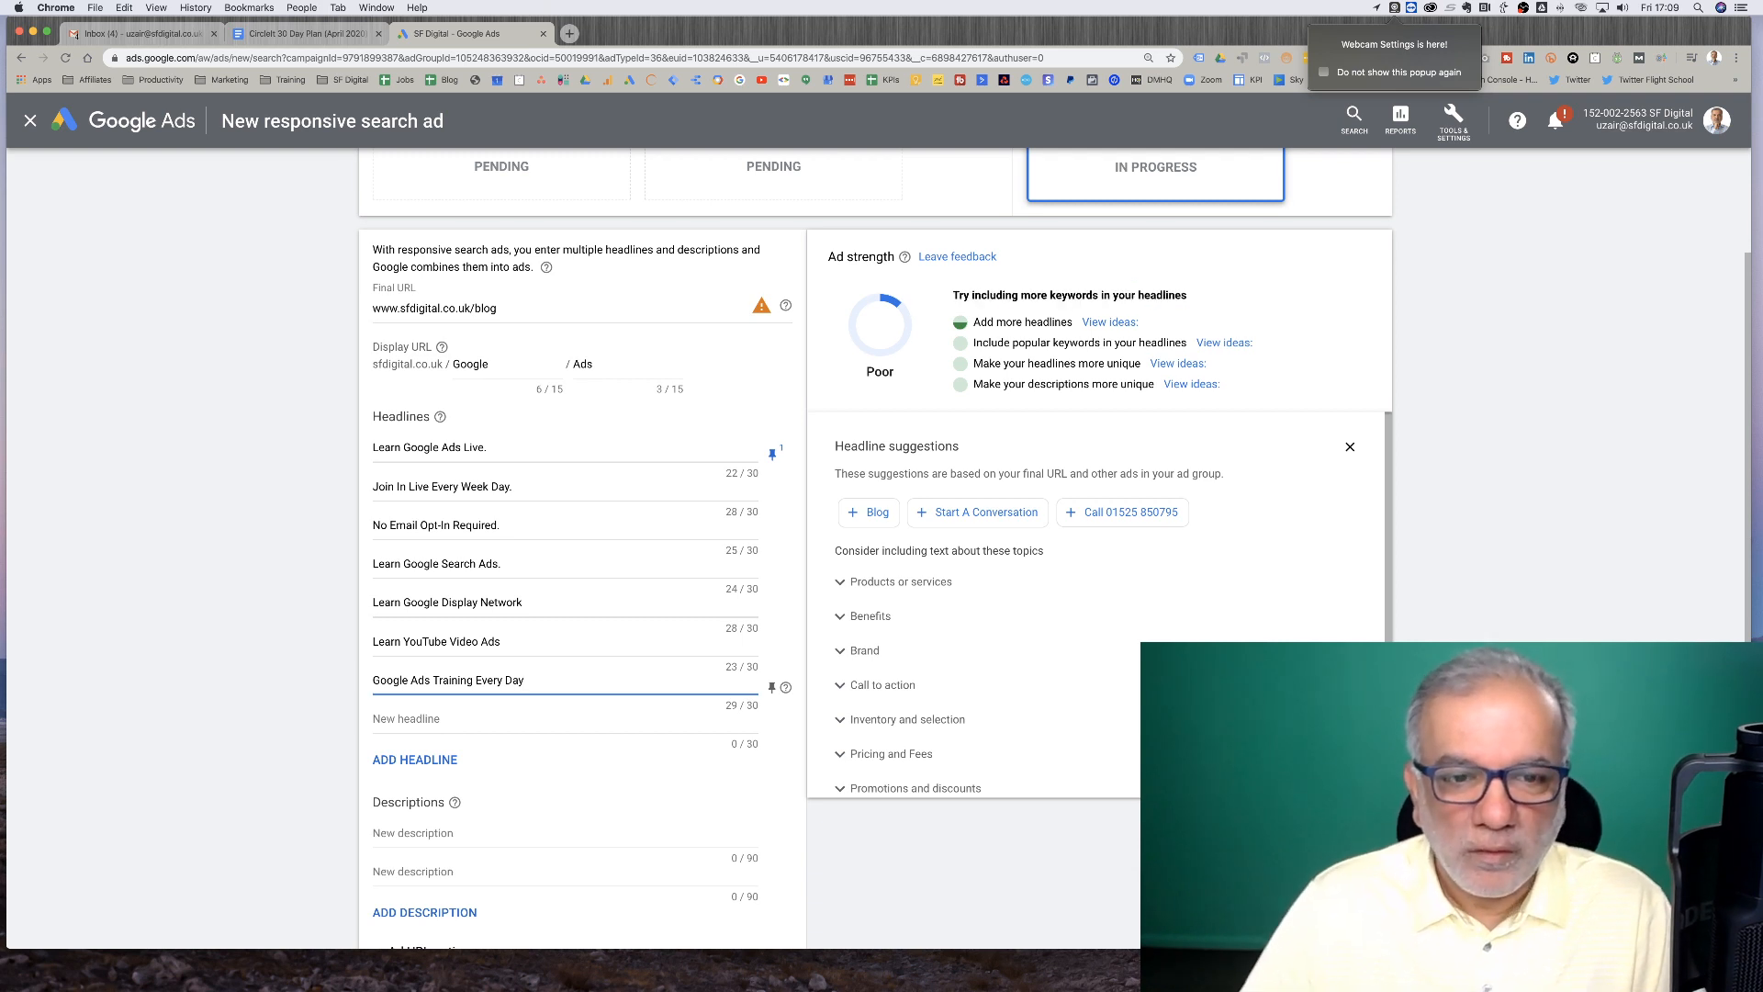
click(427, 721)
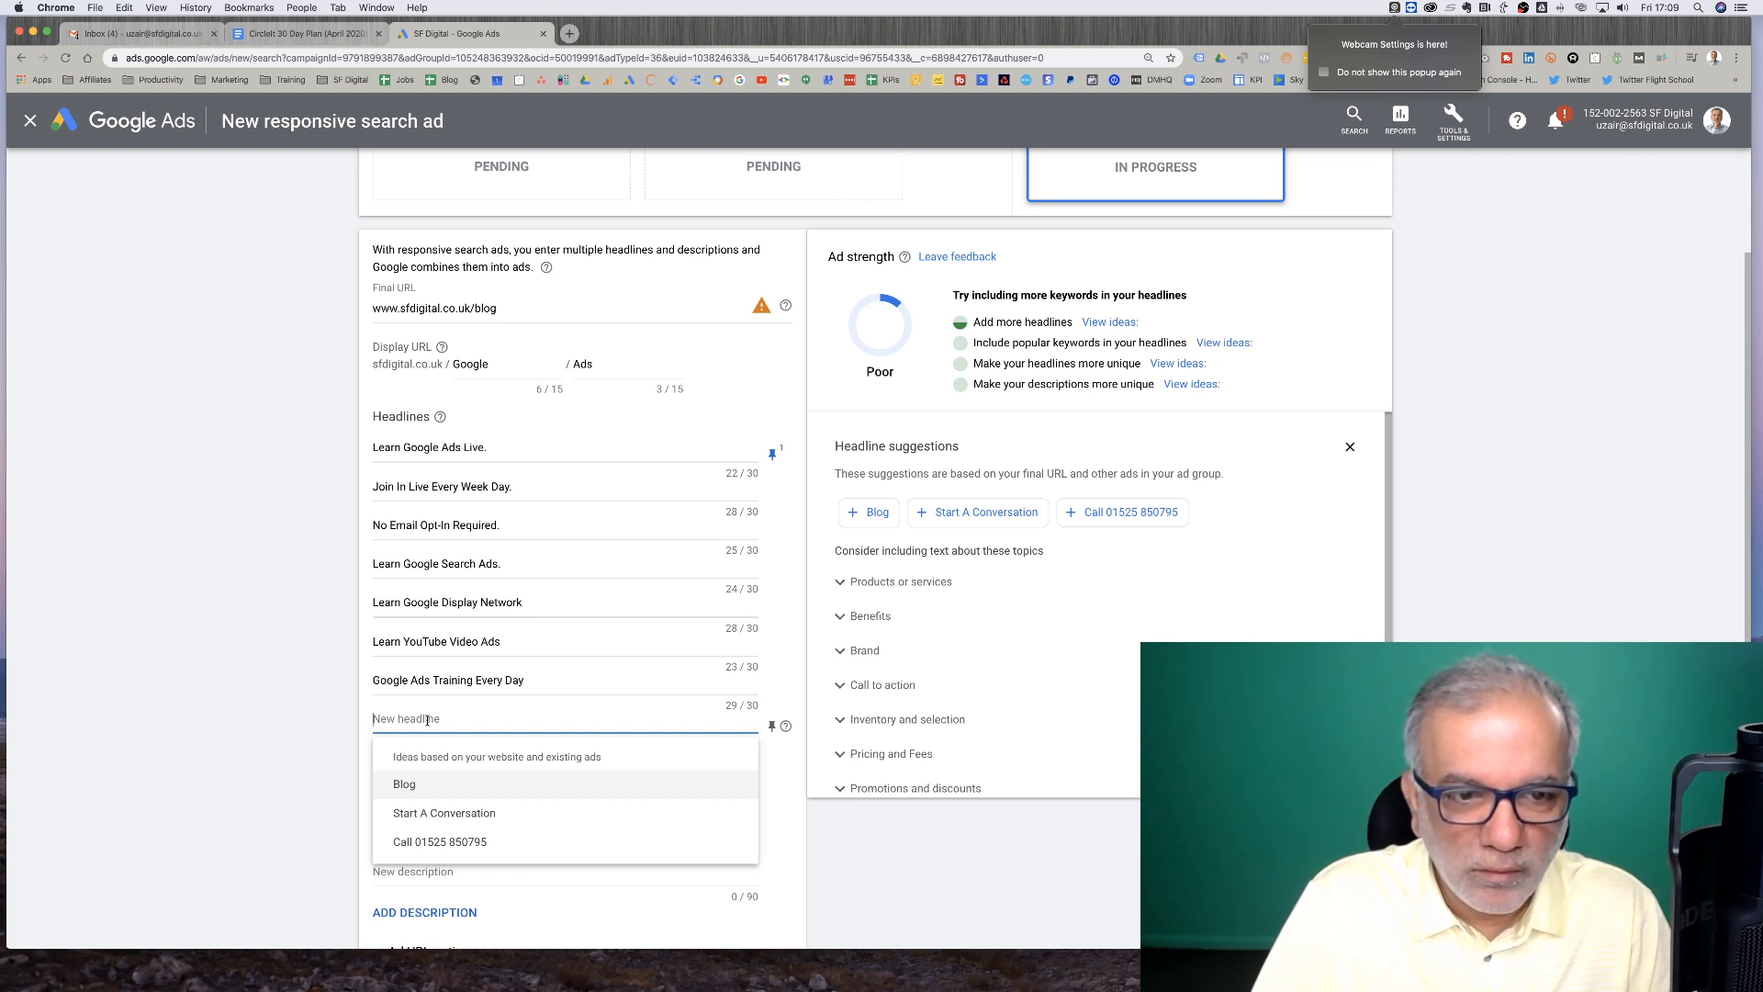
text(J)
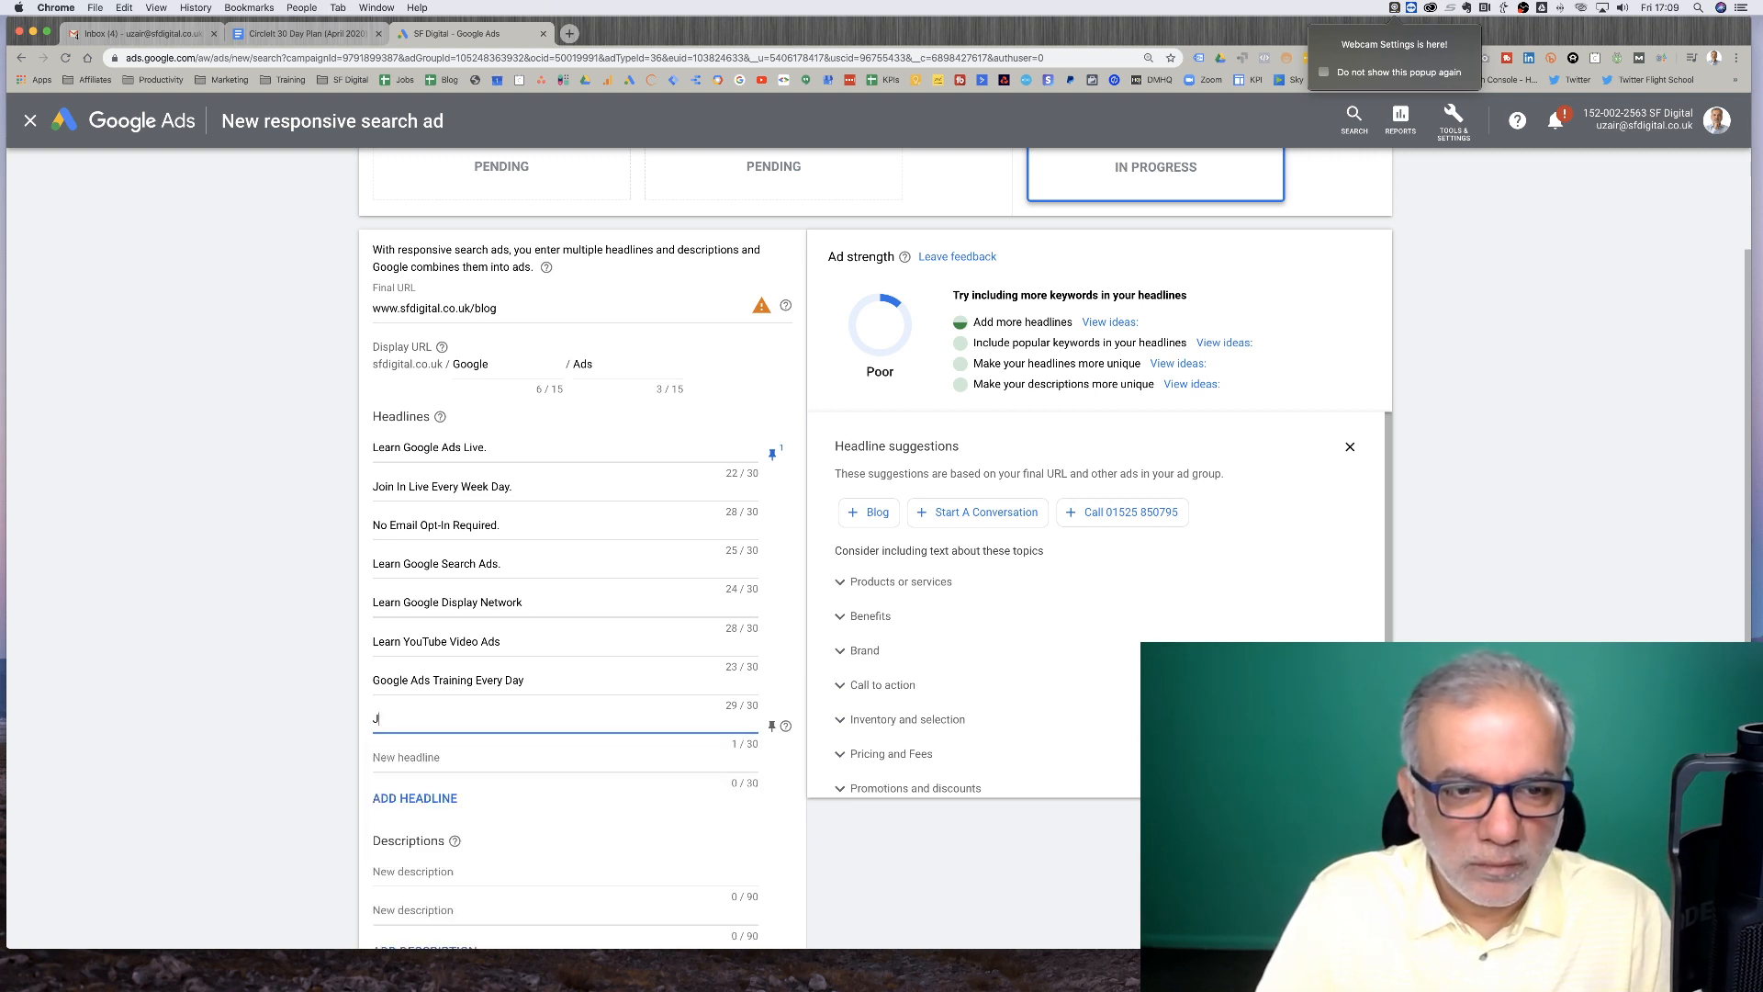
text(oin Uzair)
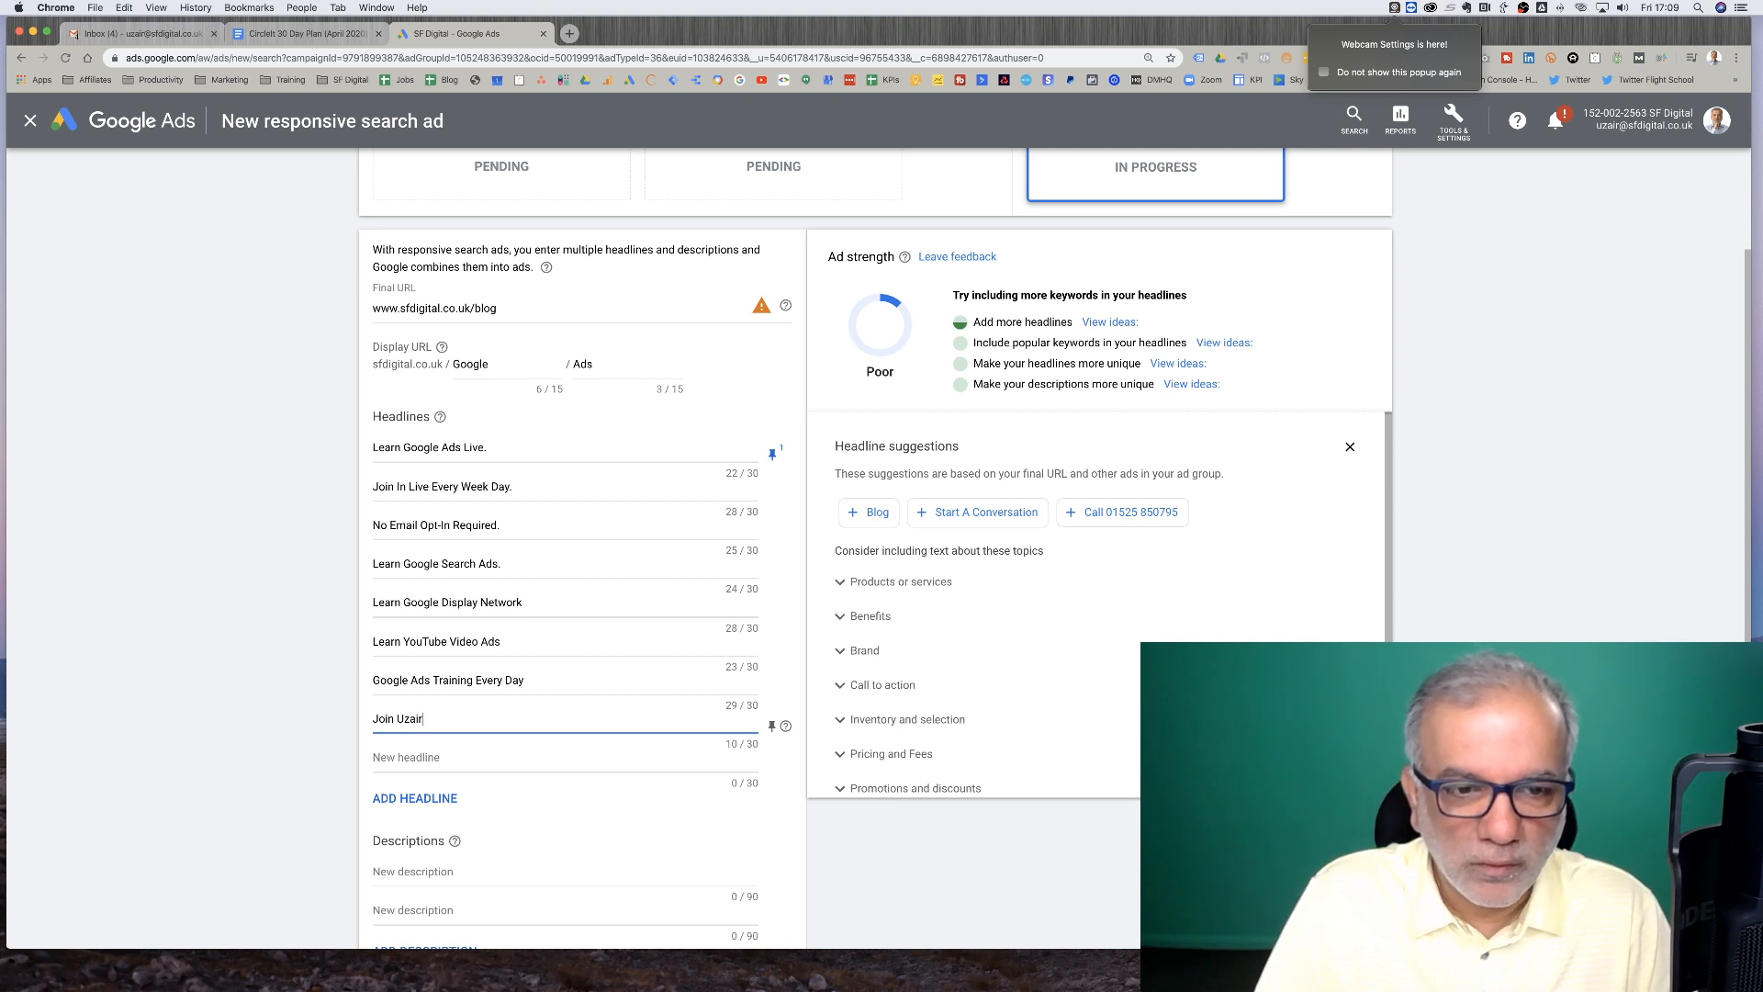
key(BackSpace)
key(BackSpace)
key(BackSpace)
key(BackSpace)
key(BackSpace)
key(BackSpace)
key(BackSpace)
key(BackSpace)
key(BackSpace)
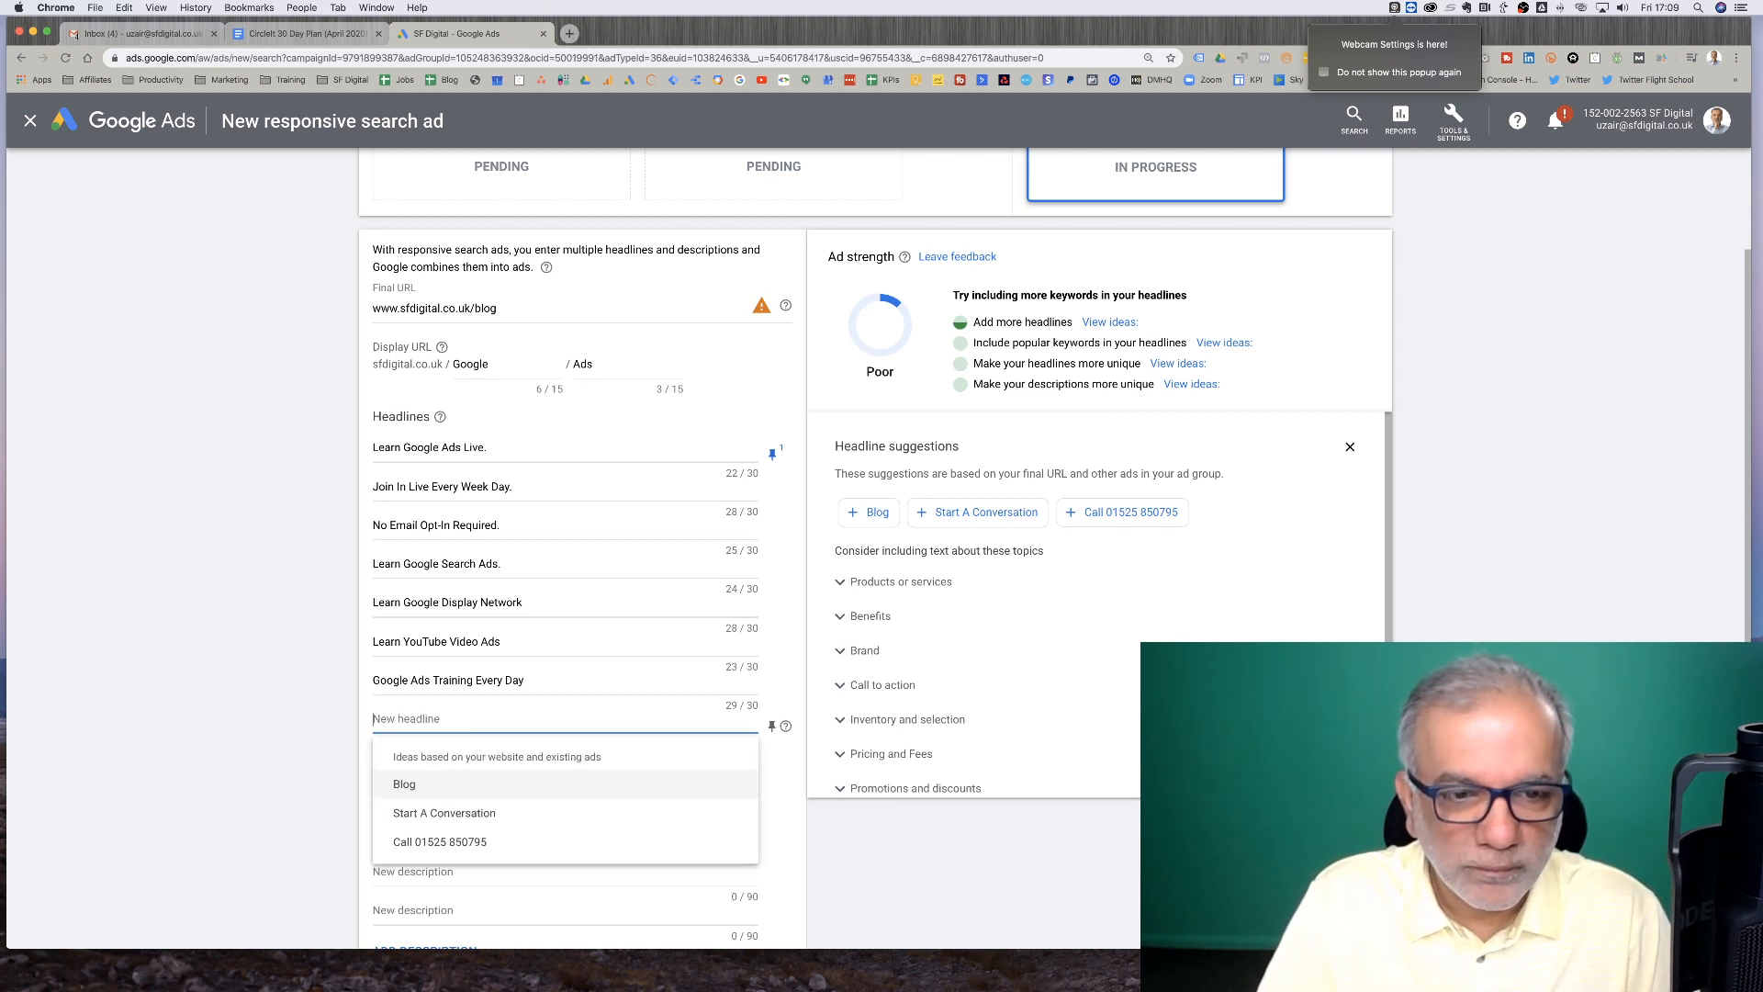
Enter "Learn Digital Marketing Live" as the eighth headline
text(Learn )
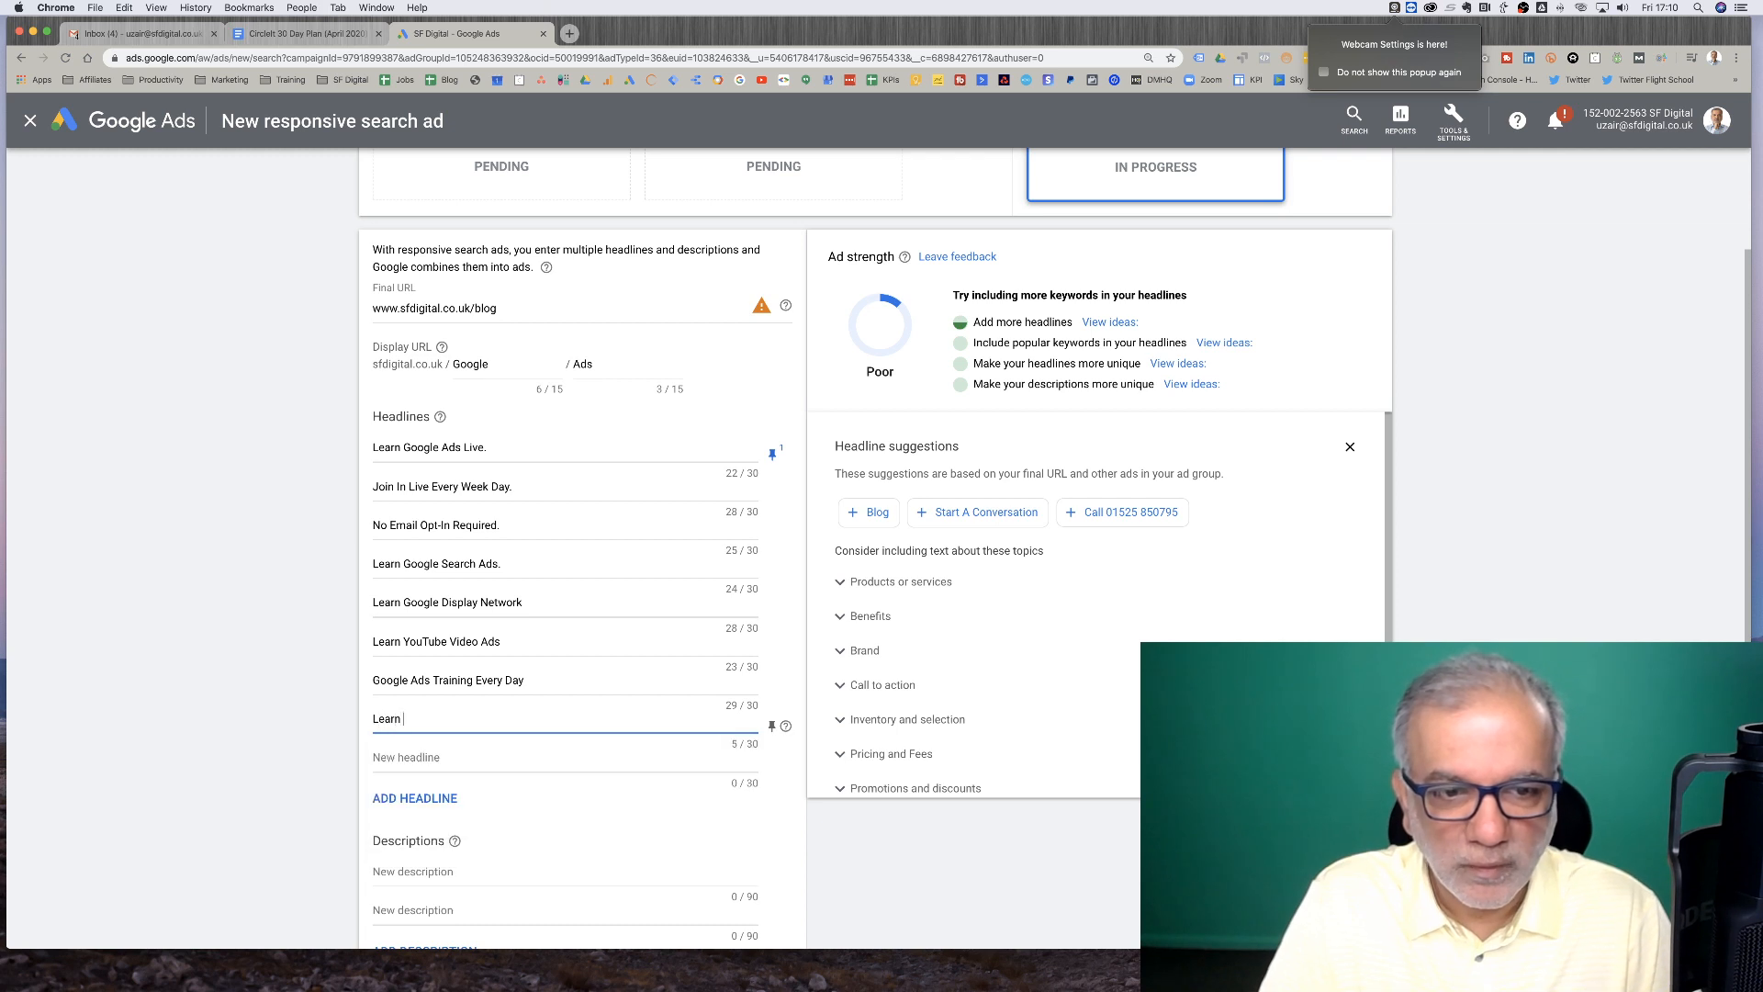
text(Digit)
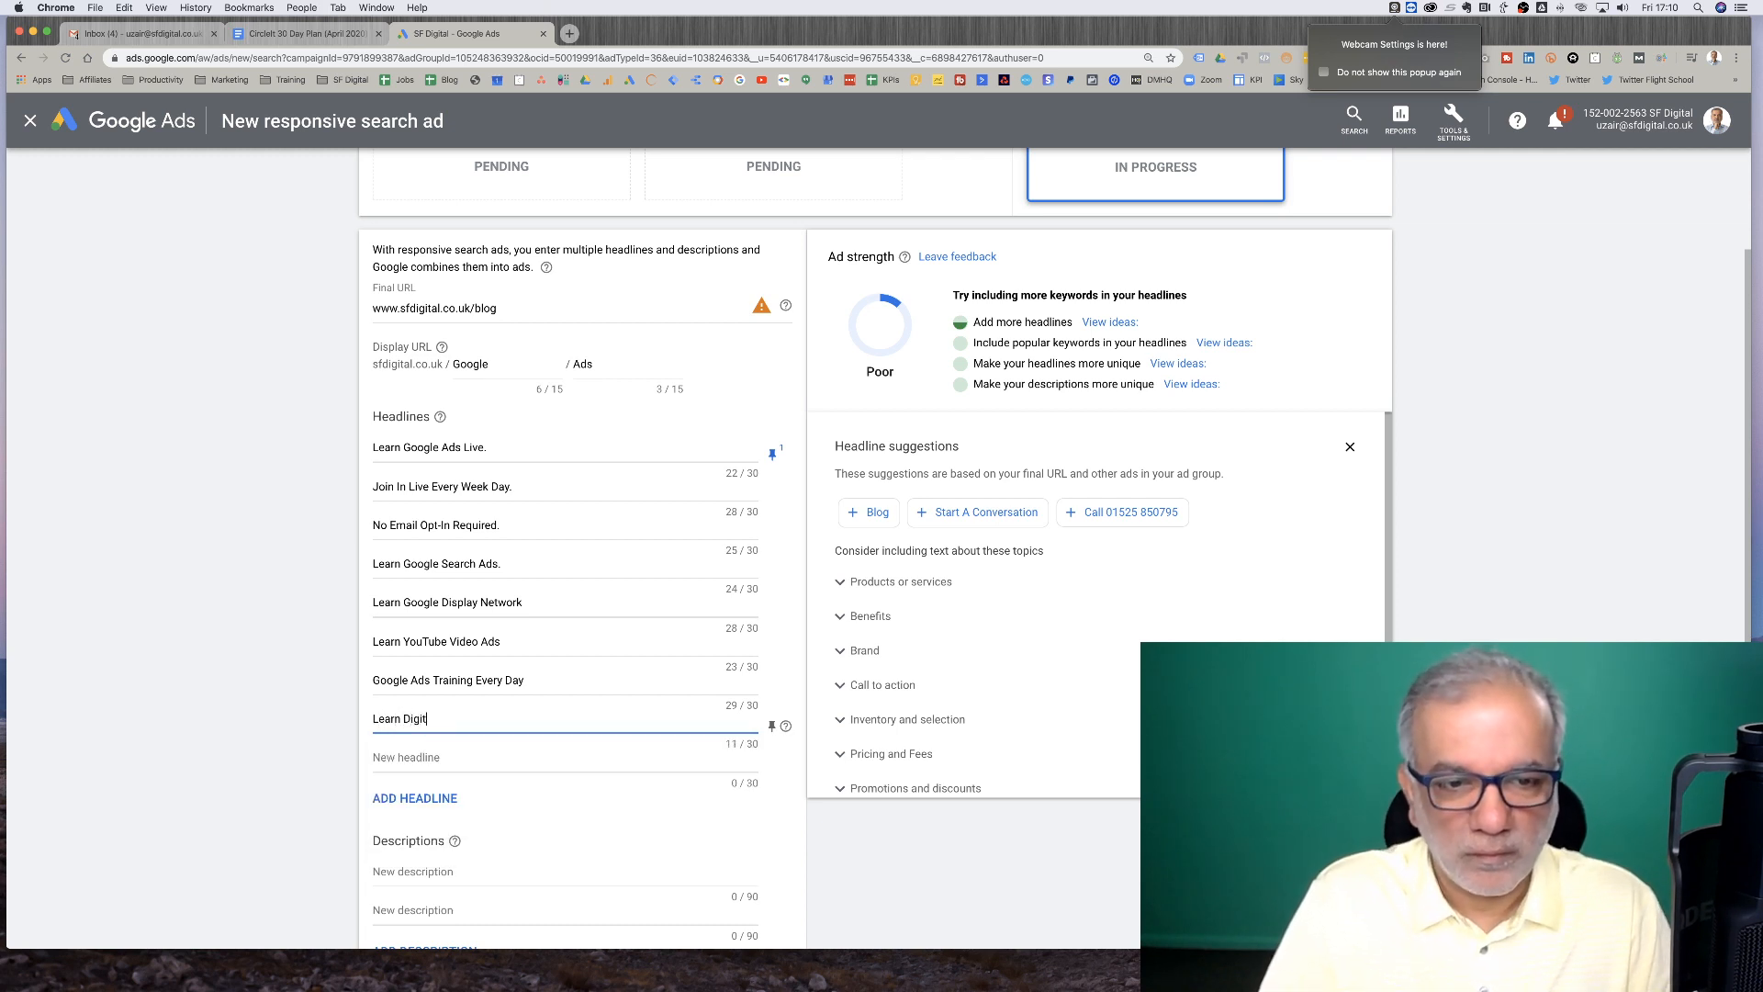
text(al Marketing Live)
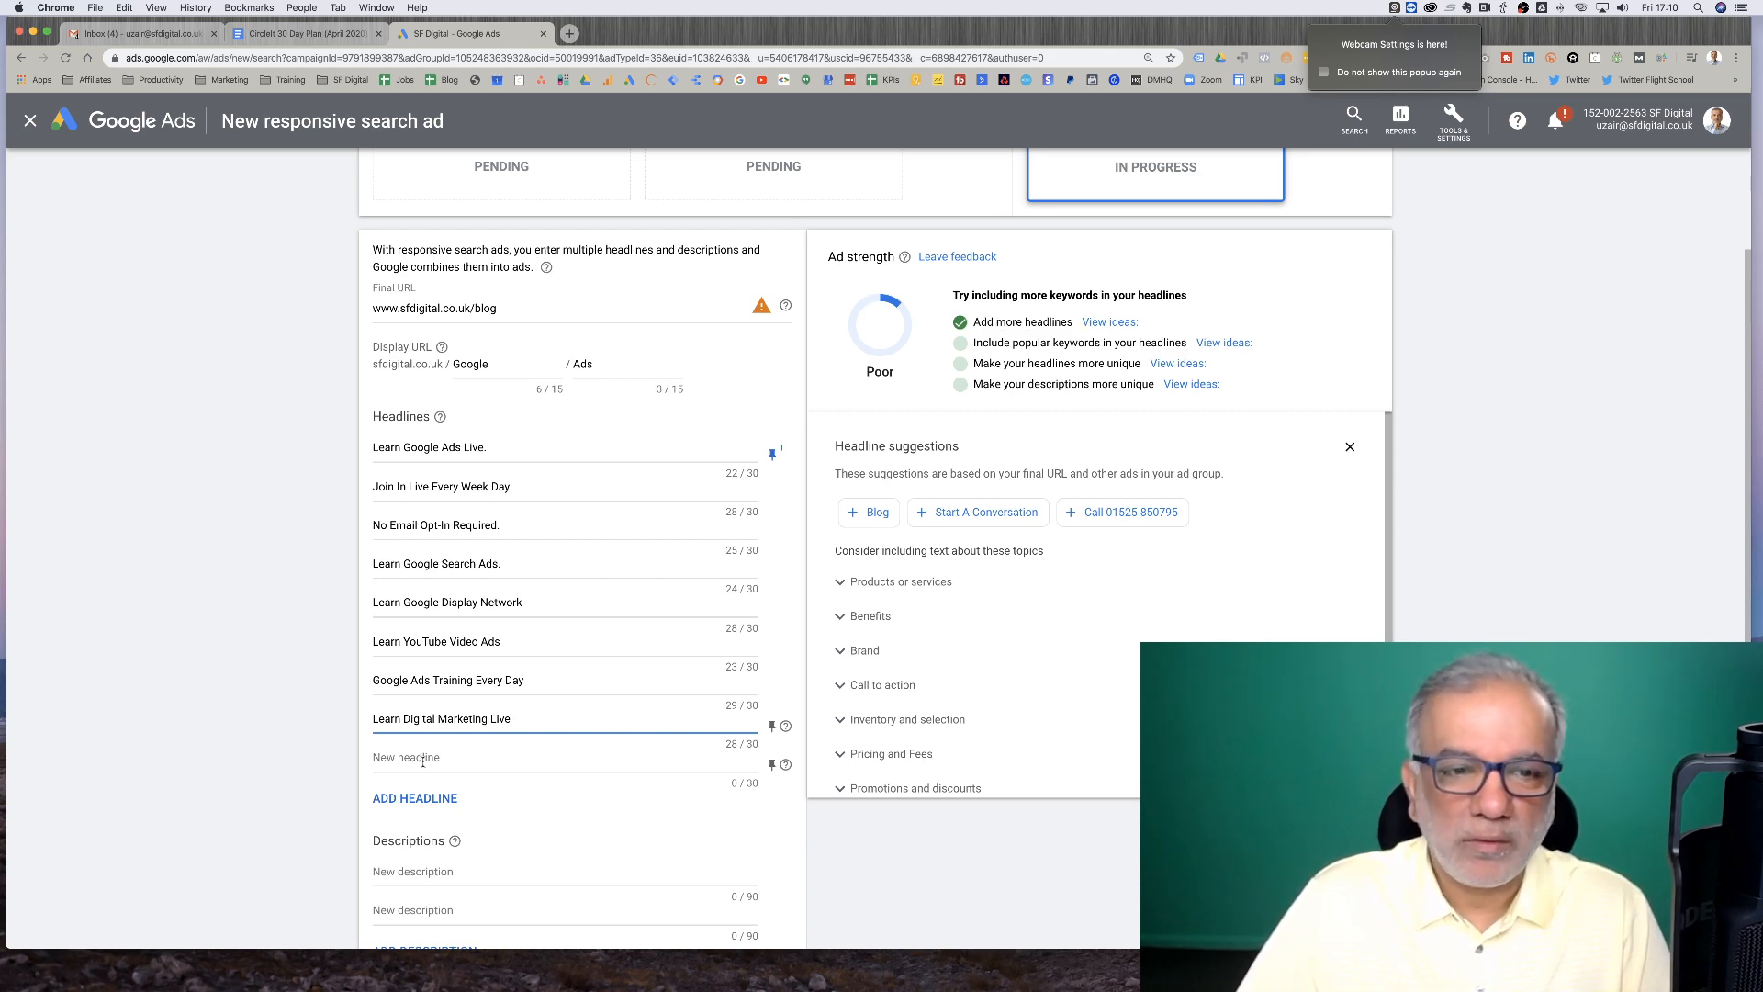
Enter "Improve Your Google Ads." as the ninth headline
scroll(424, 765, down, 3)
scroll(424, 765, up, 2)
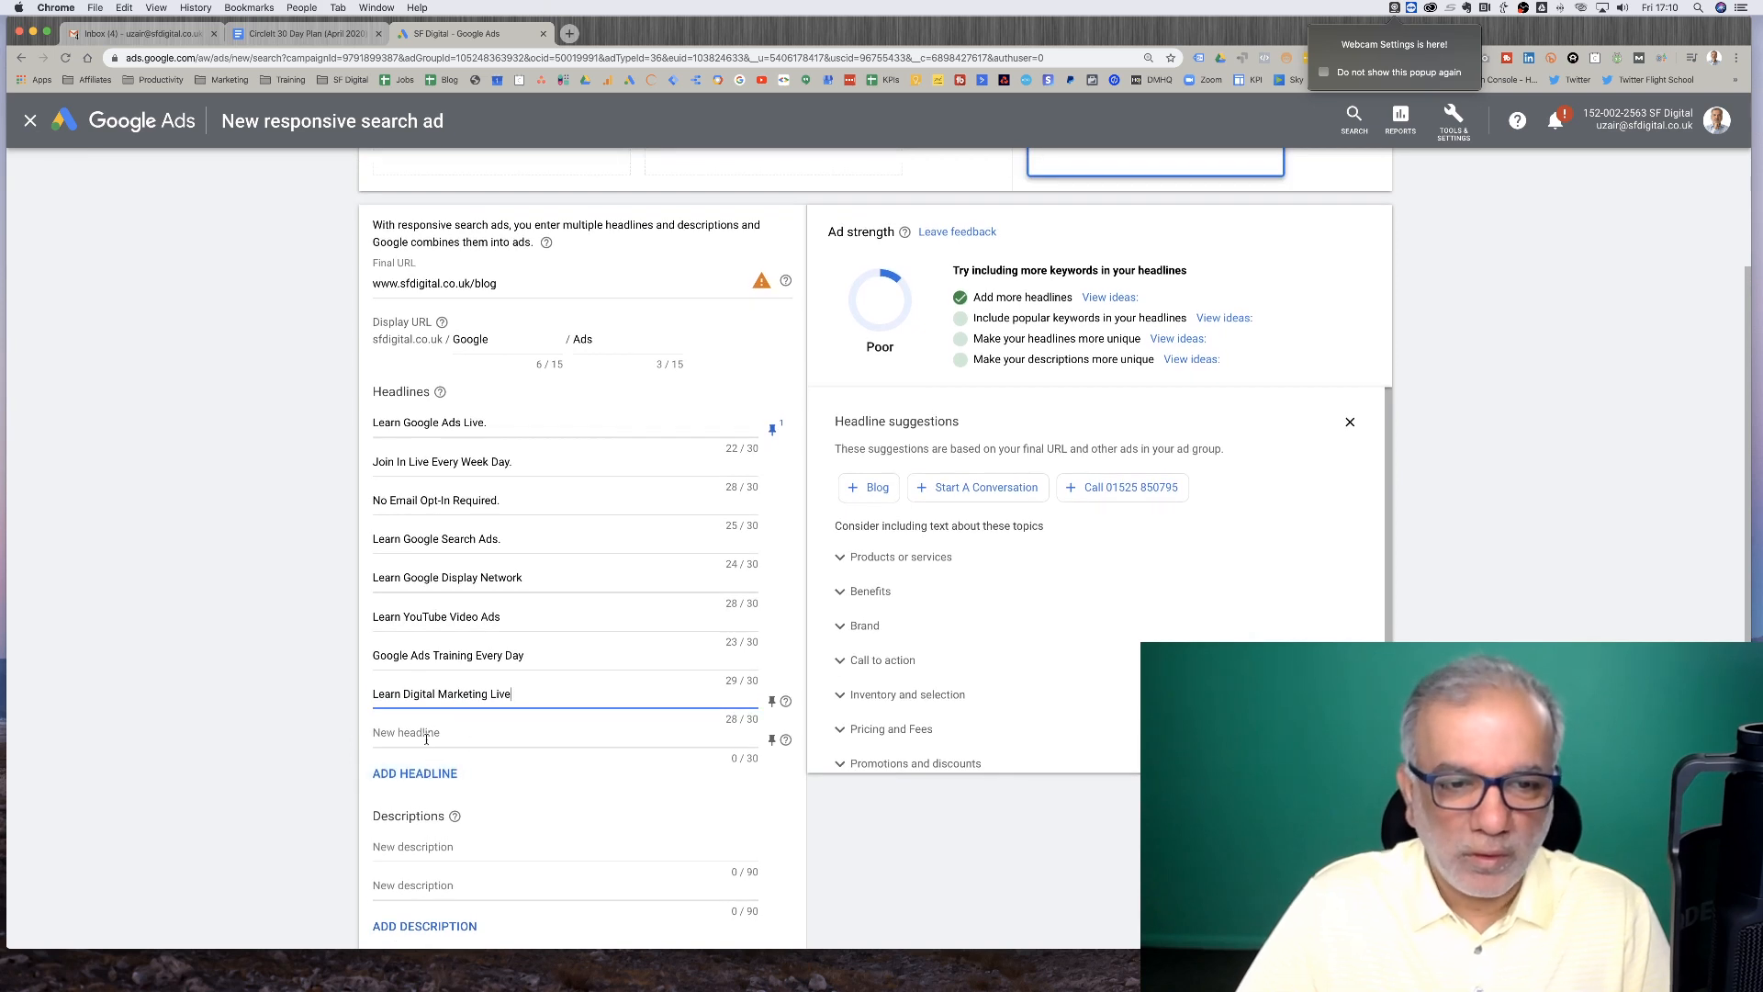
click(448, 734)
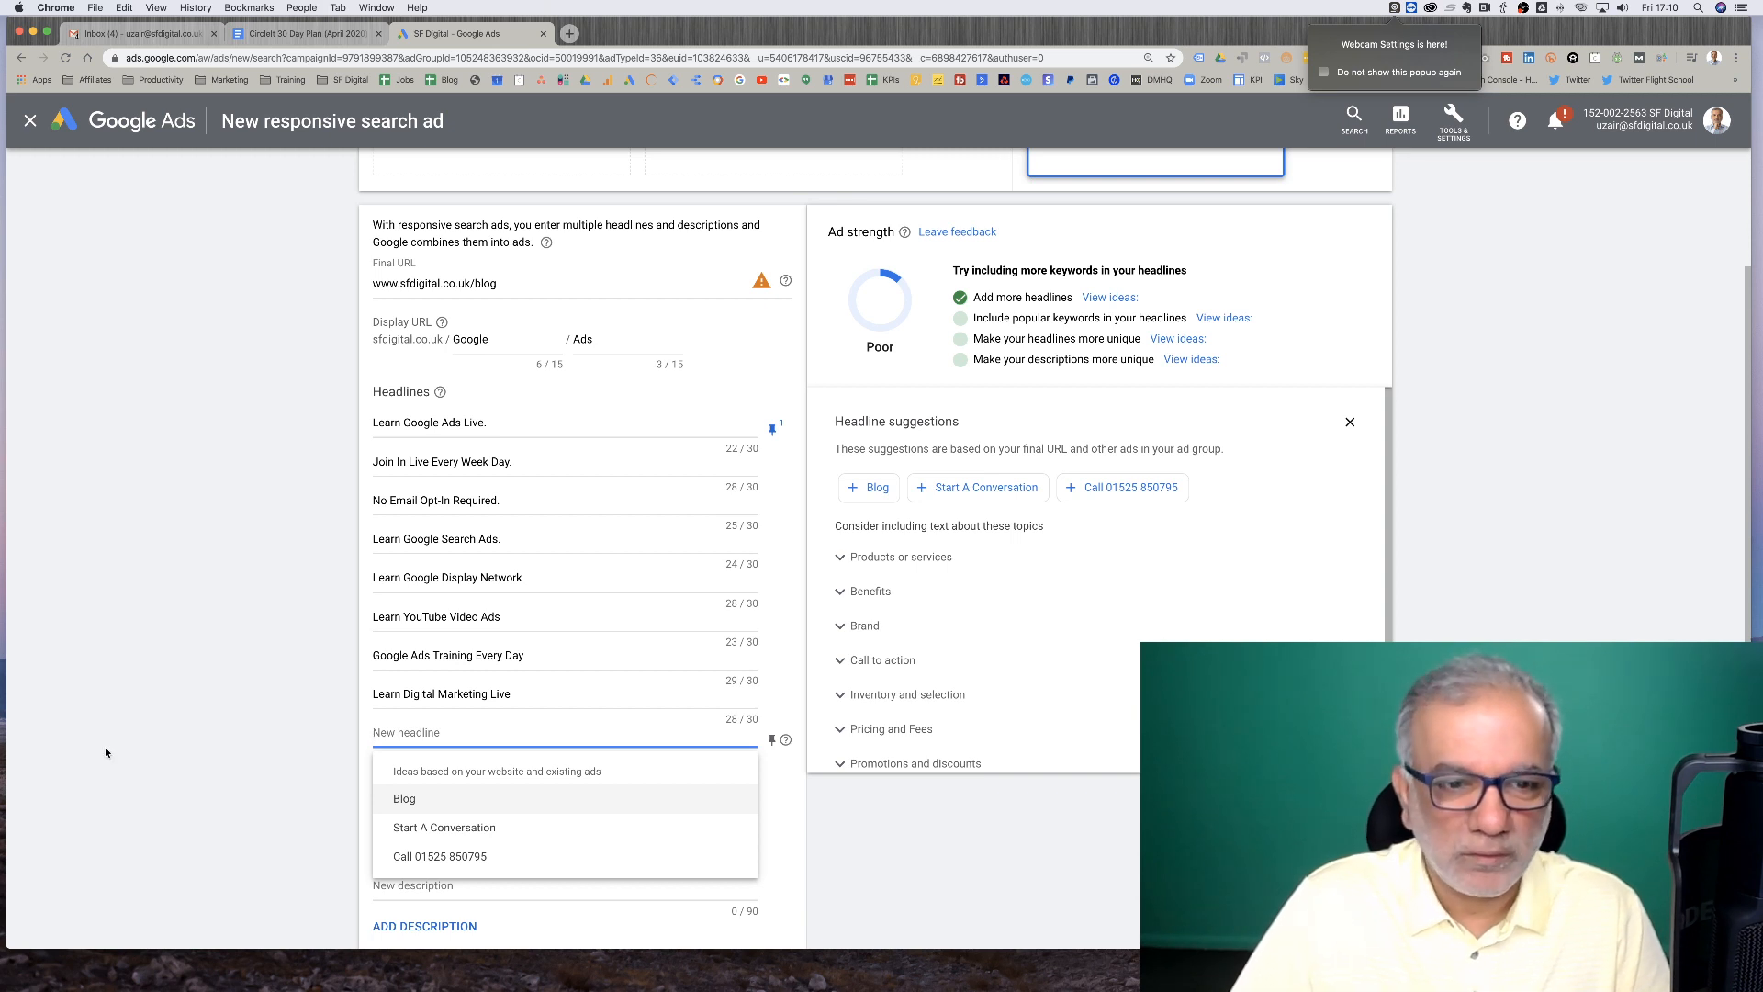
click(275, 730)
click(411, 732)
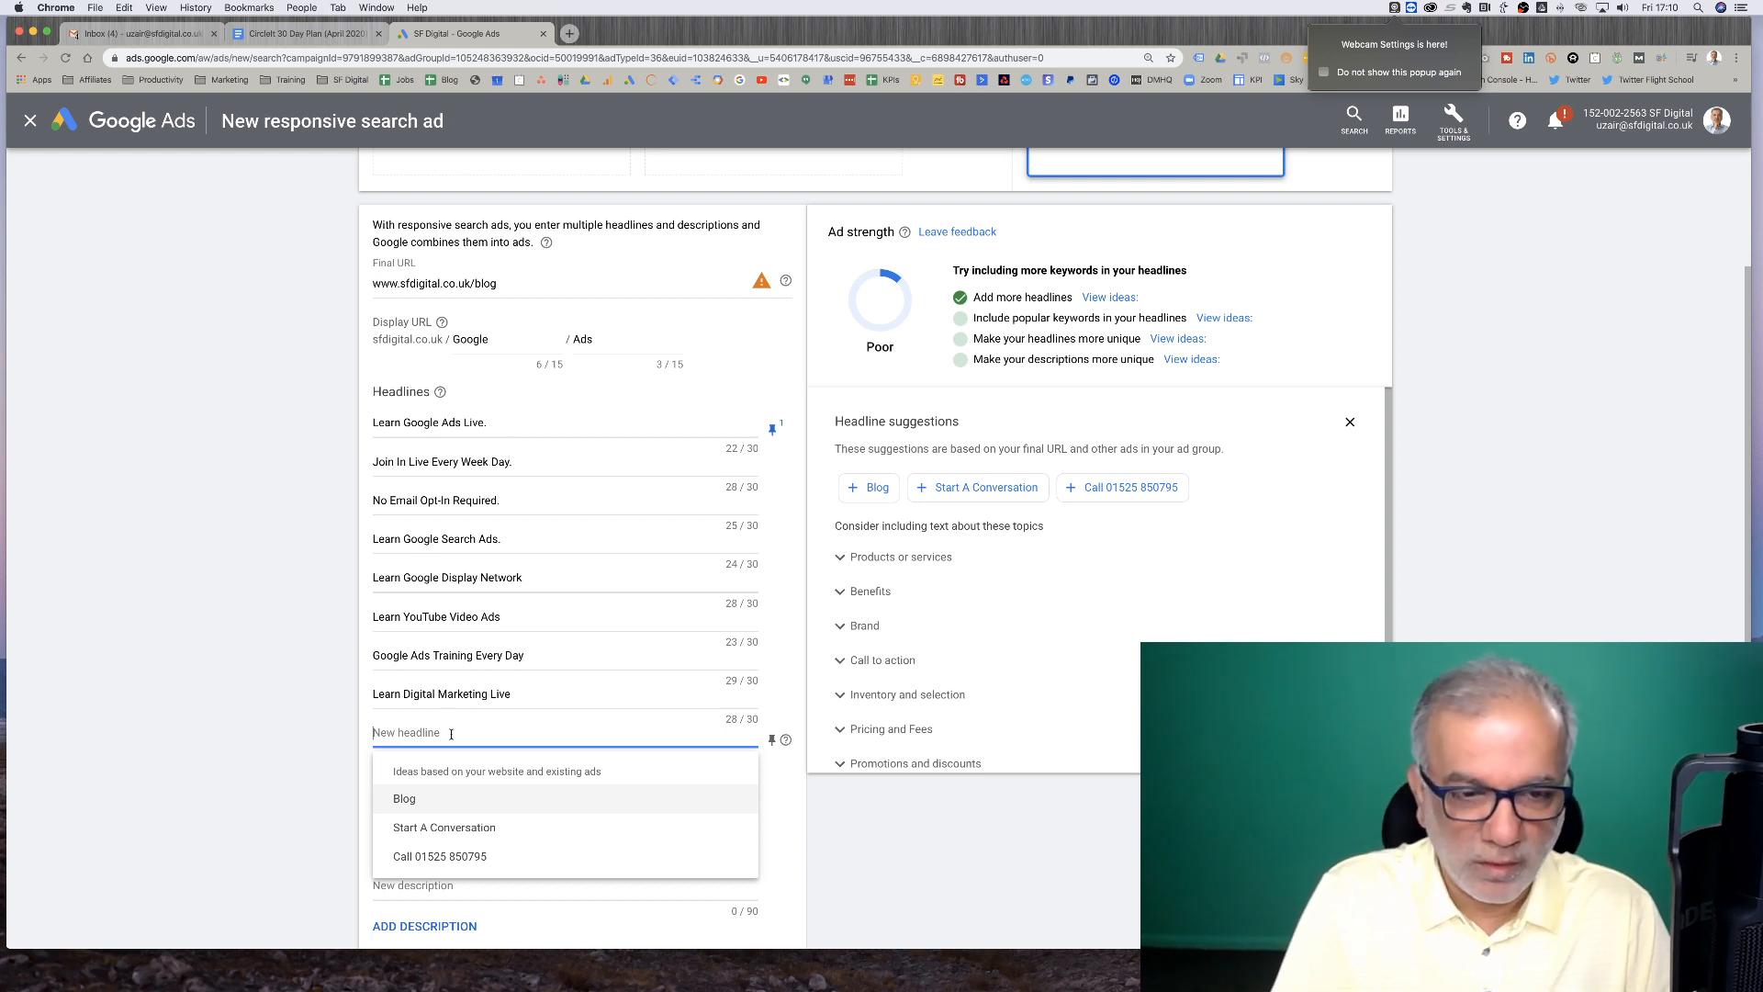
text(W)
key(BackSpace)
text(I)
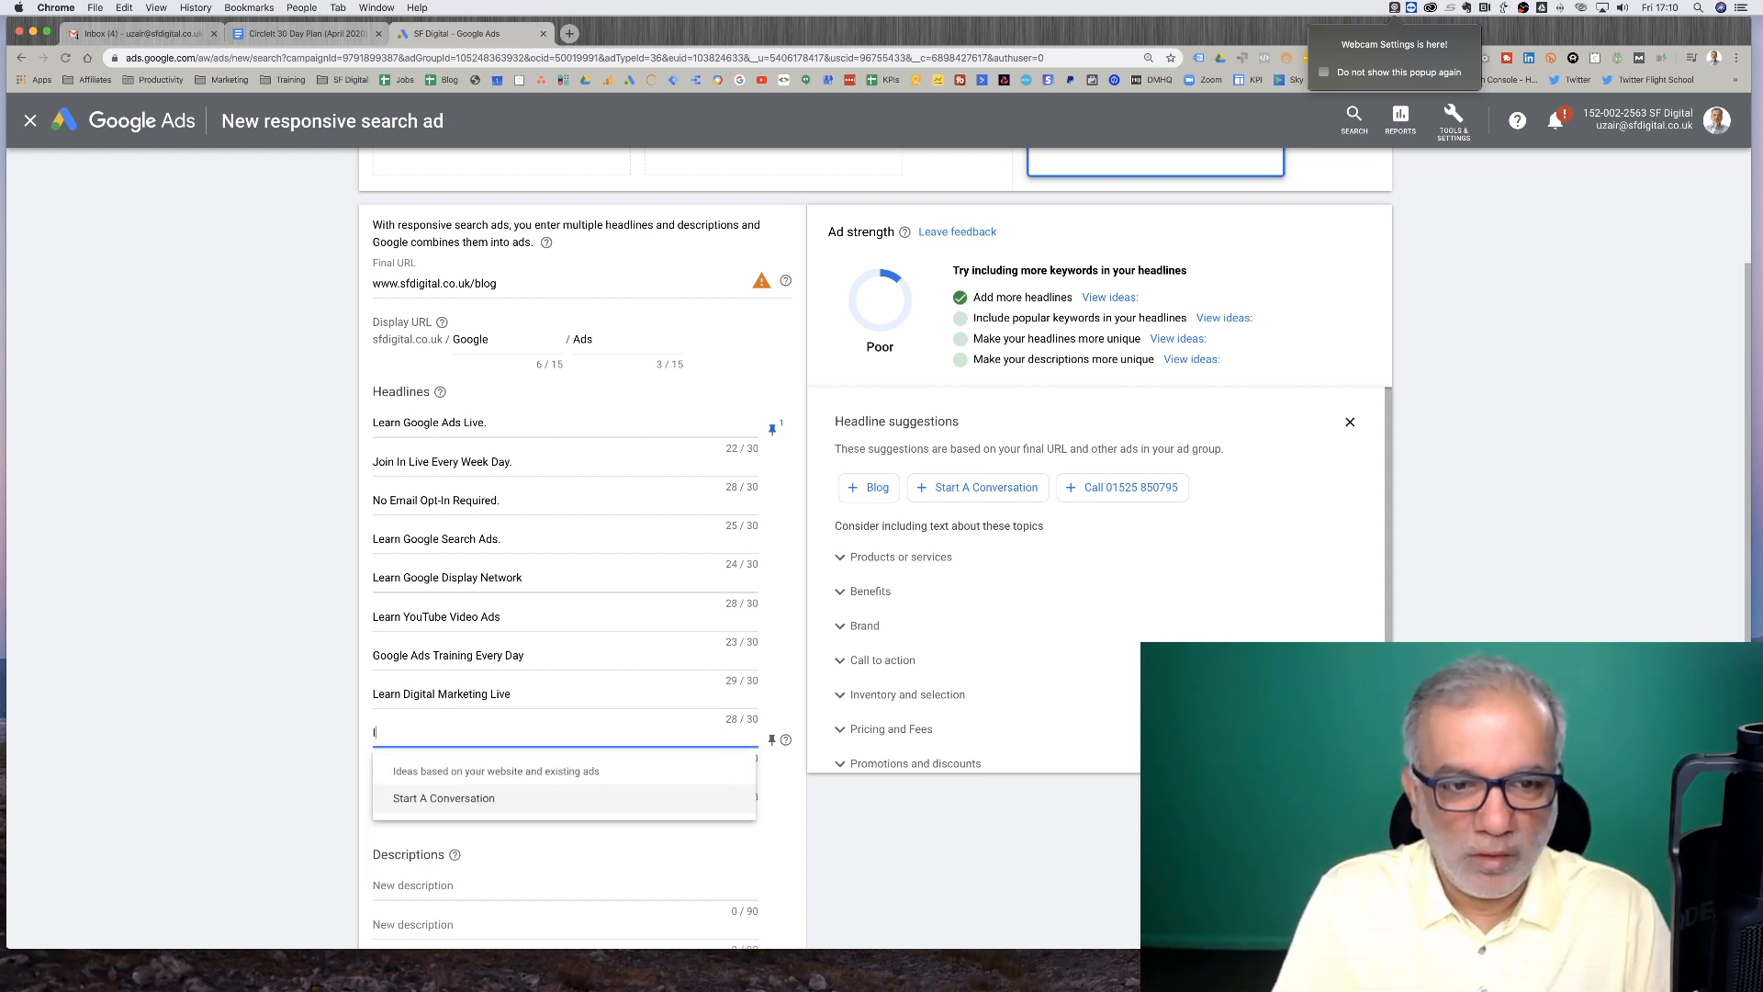
text(mprove Your Gogo)
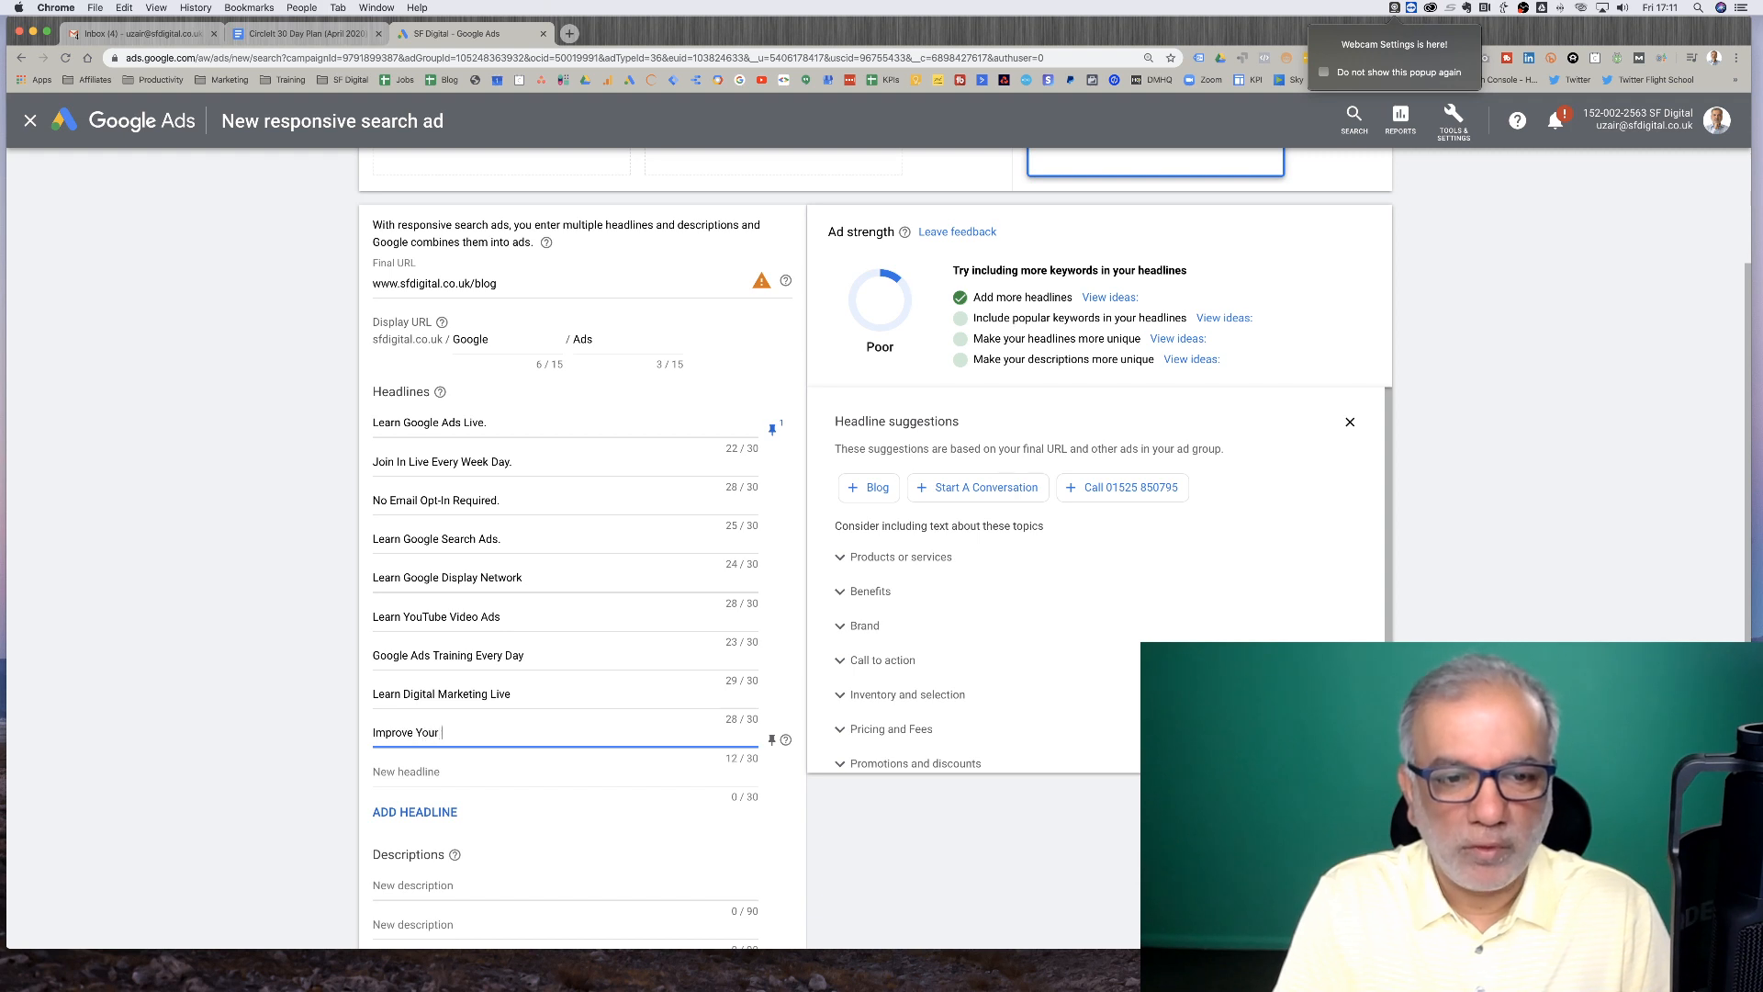
key(BackSpace)
key(BackSpace)
text(ogle )
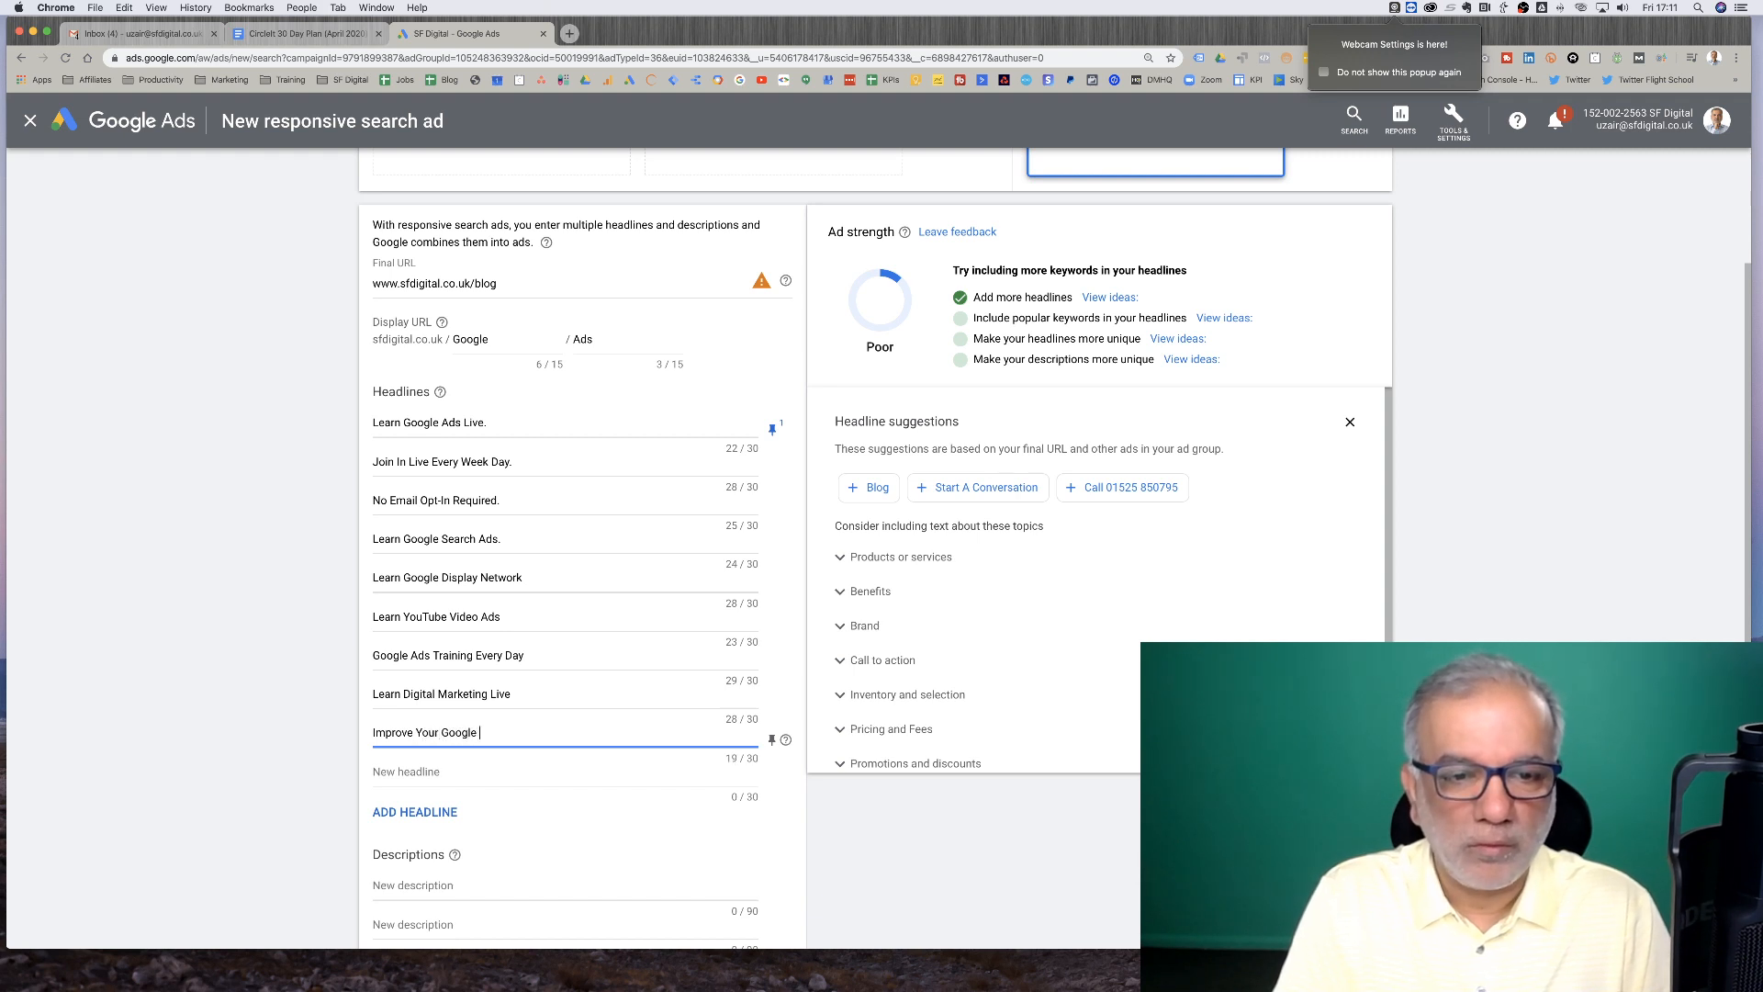
text(Ads Cma)
key(BackSpace)
text(amapg)
key(BackSpace)
key(BackSpace)
key(BackSpace)
key(BackSpace)
key(BackSpace)
key(BackSpace)
key(BackSpace)
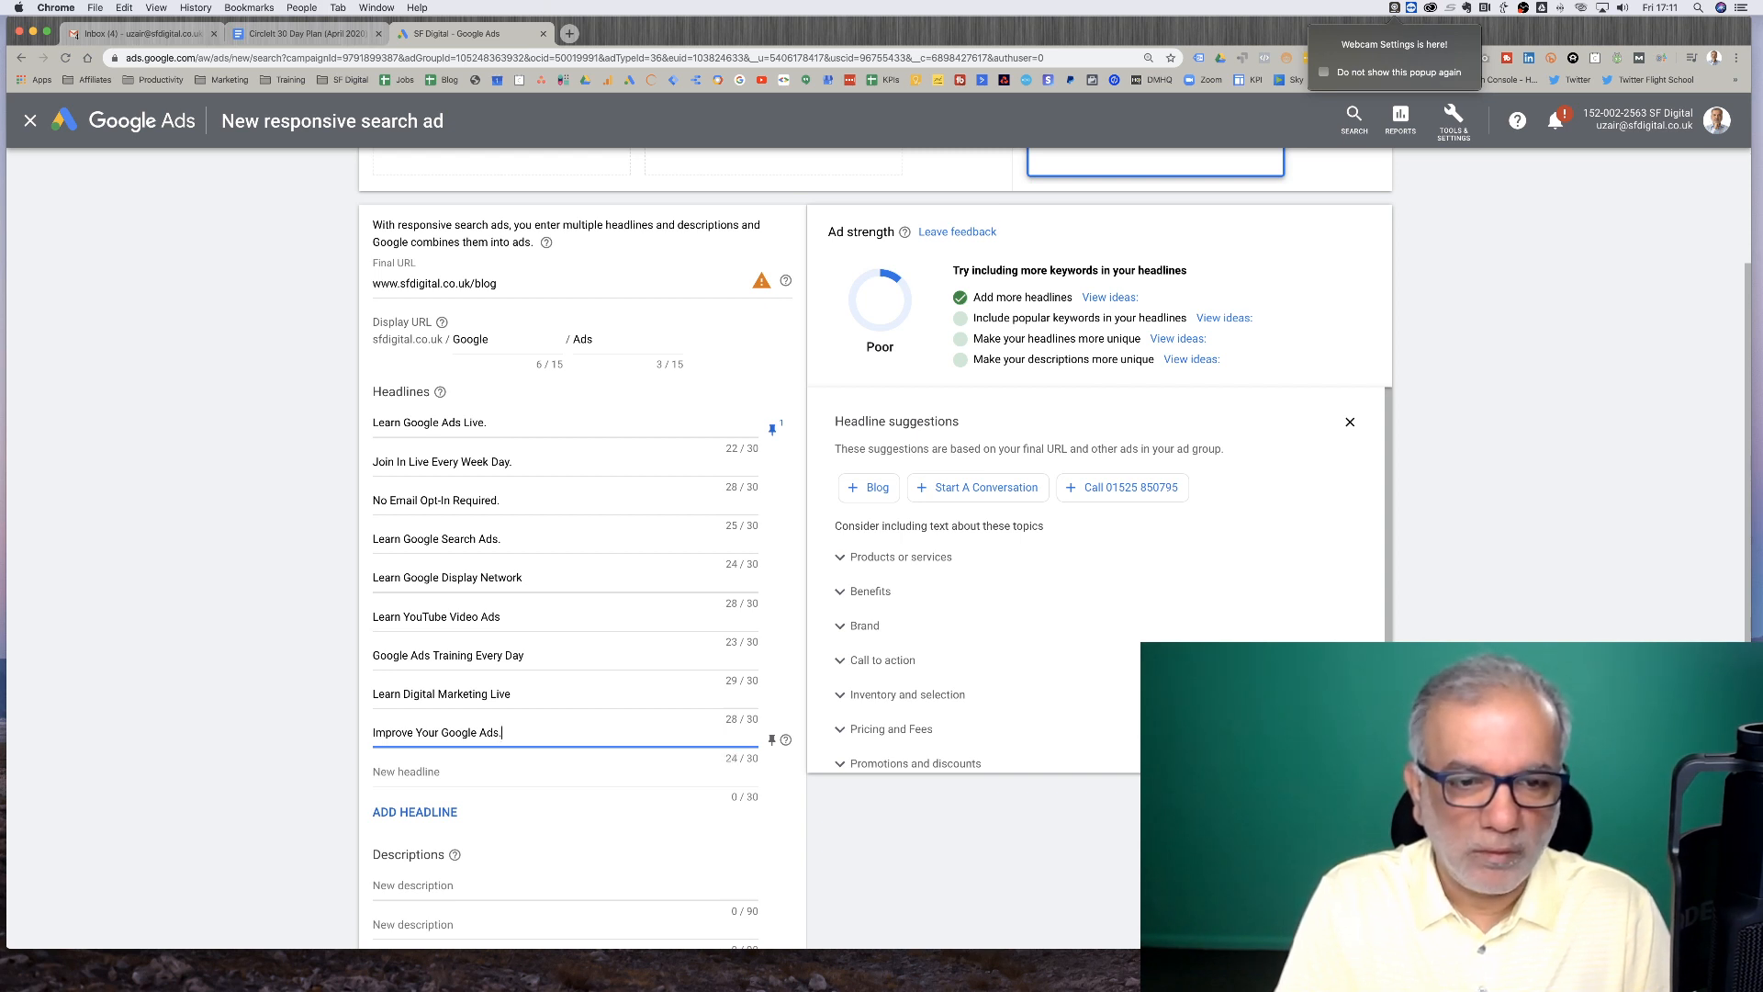
Enter "Want More ROI From Google Ads" as the tenth headline
click(541, 773)
text(Want More )
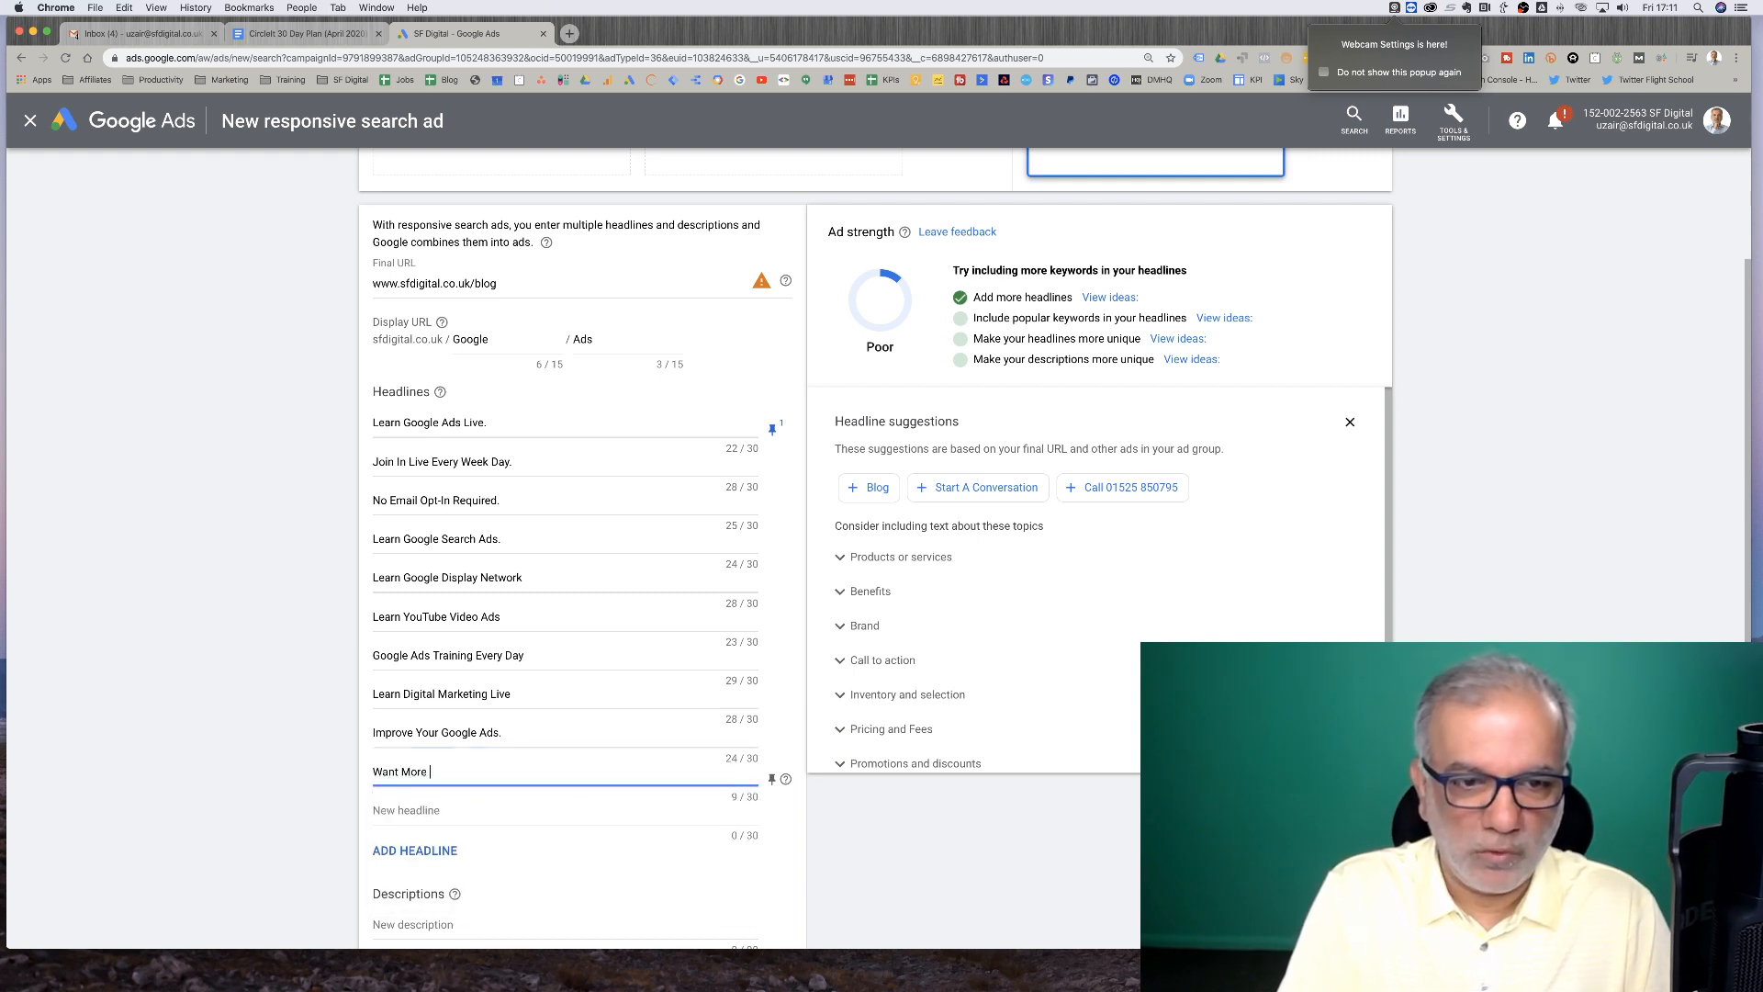
text(ROI)
text(Fr)
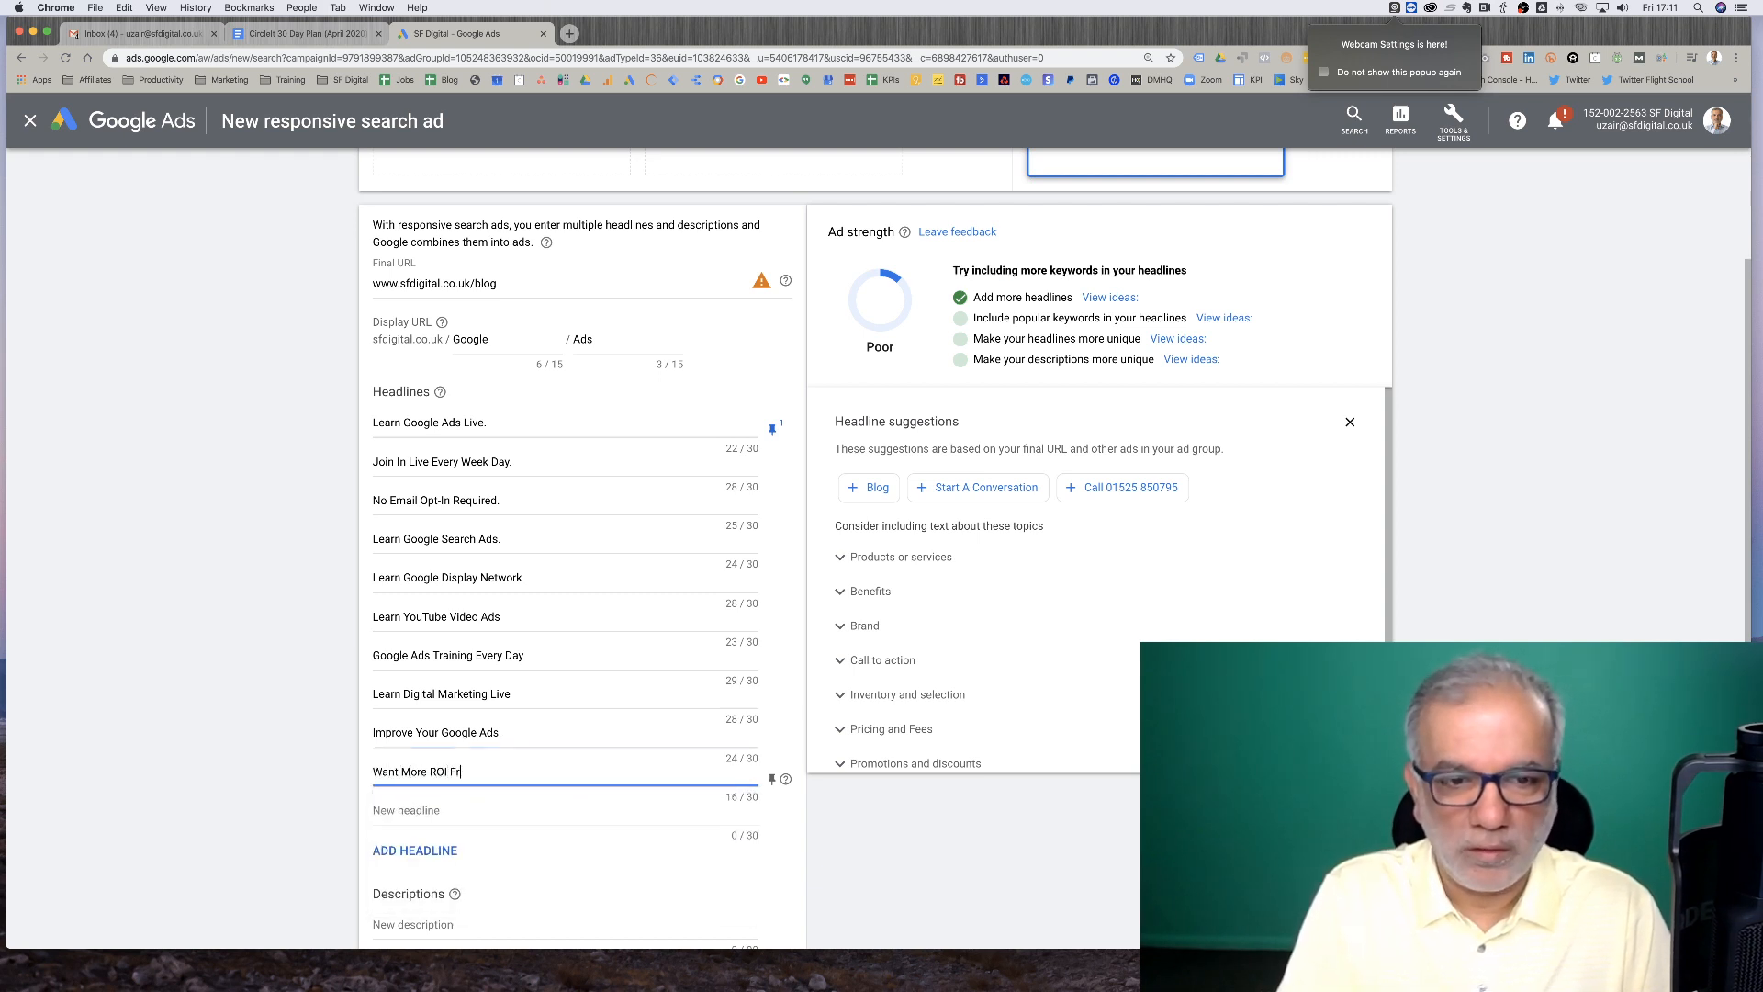
text(om Yoruur Google A)
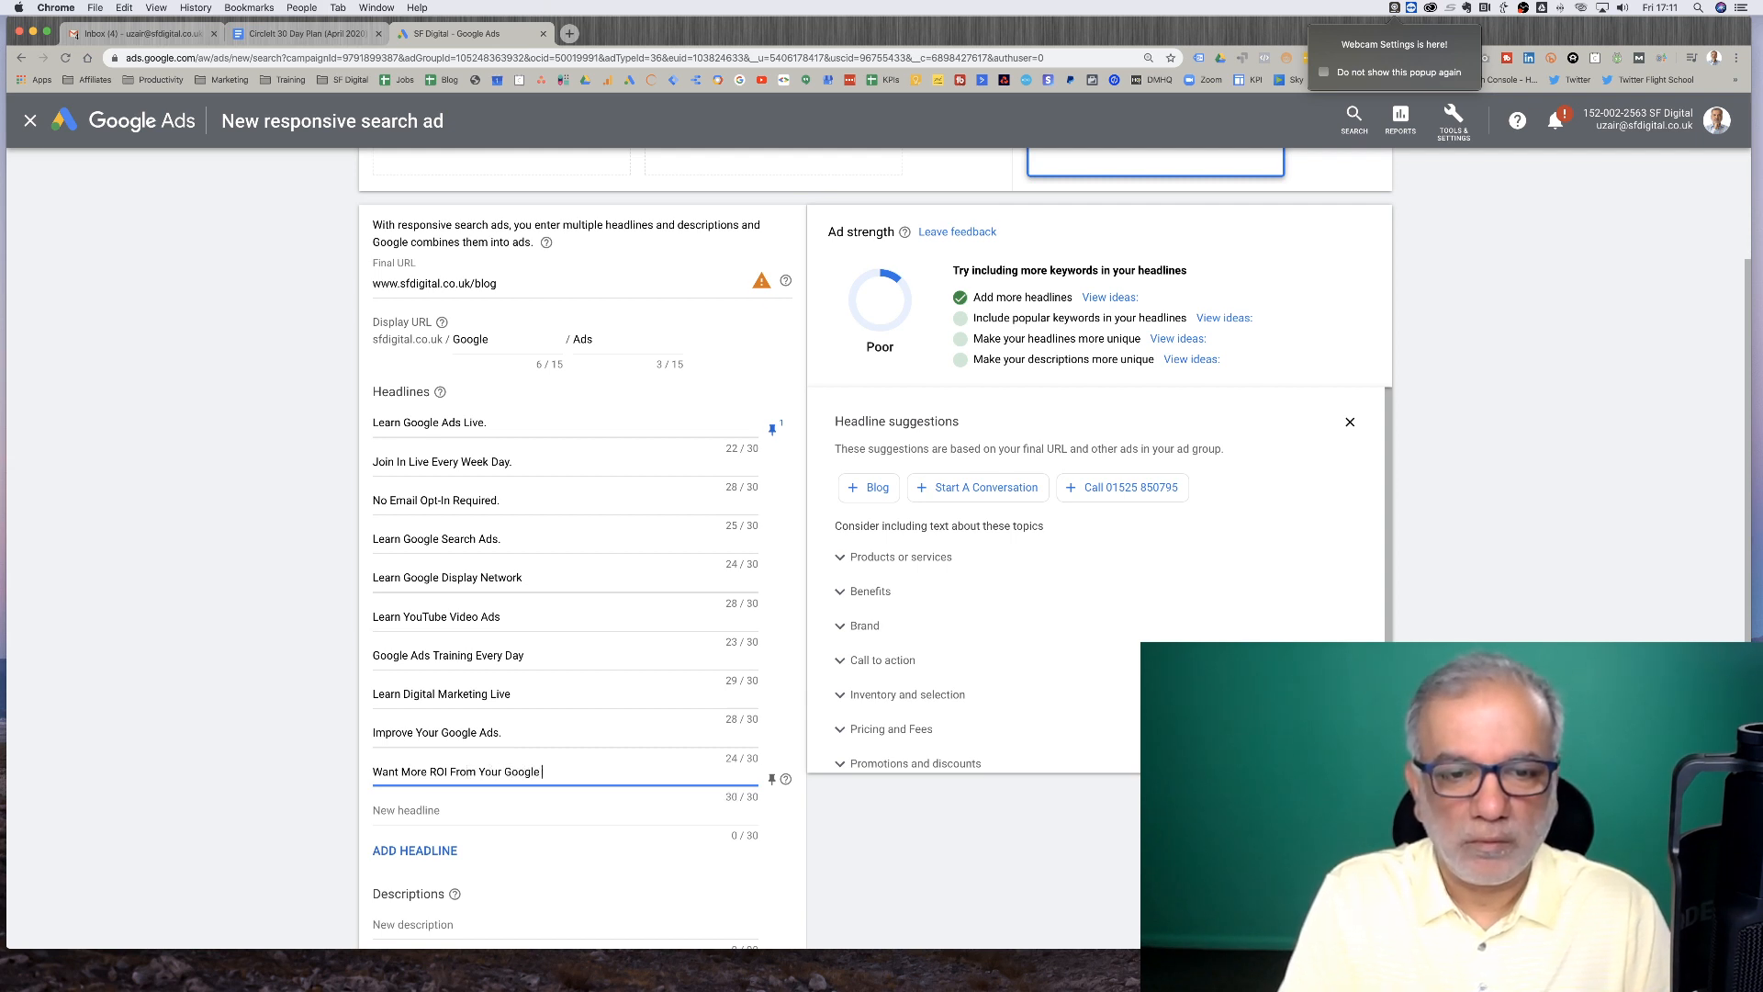
key(BackSpace)
key(BackSpace)
key(BackSpace)
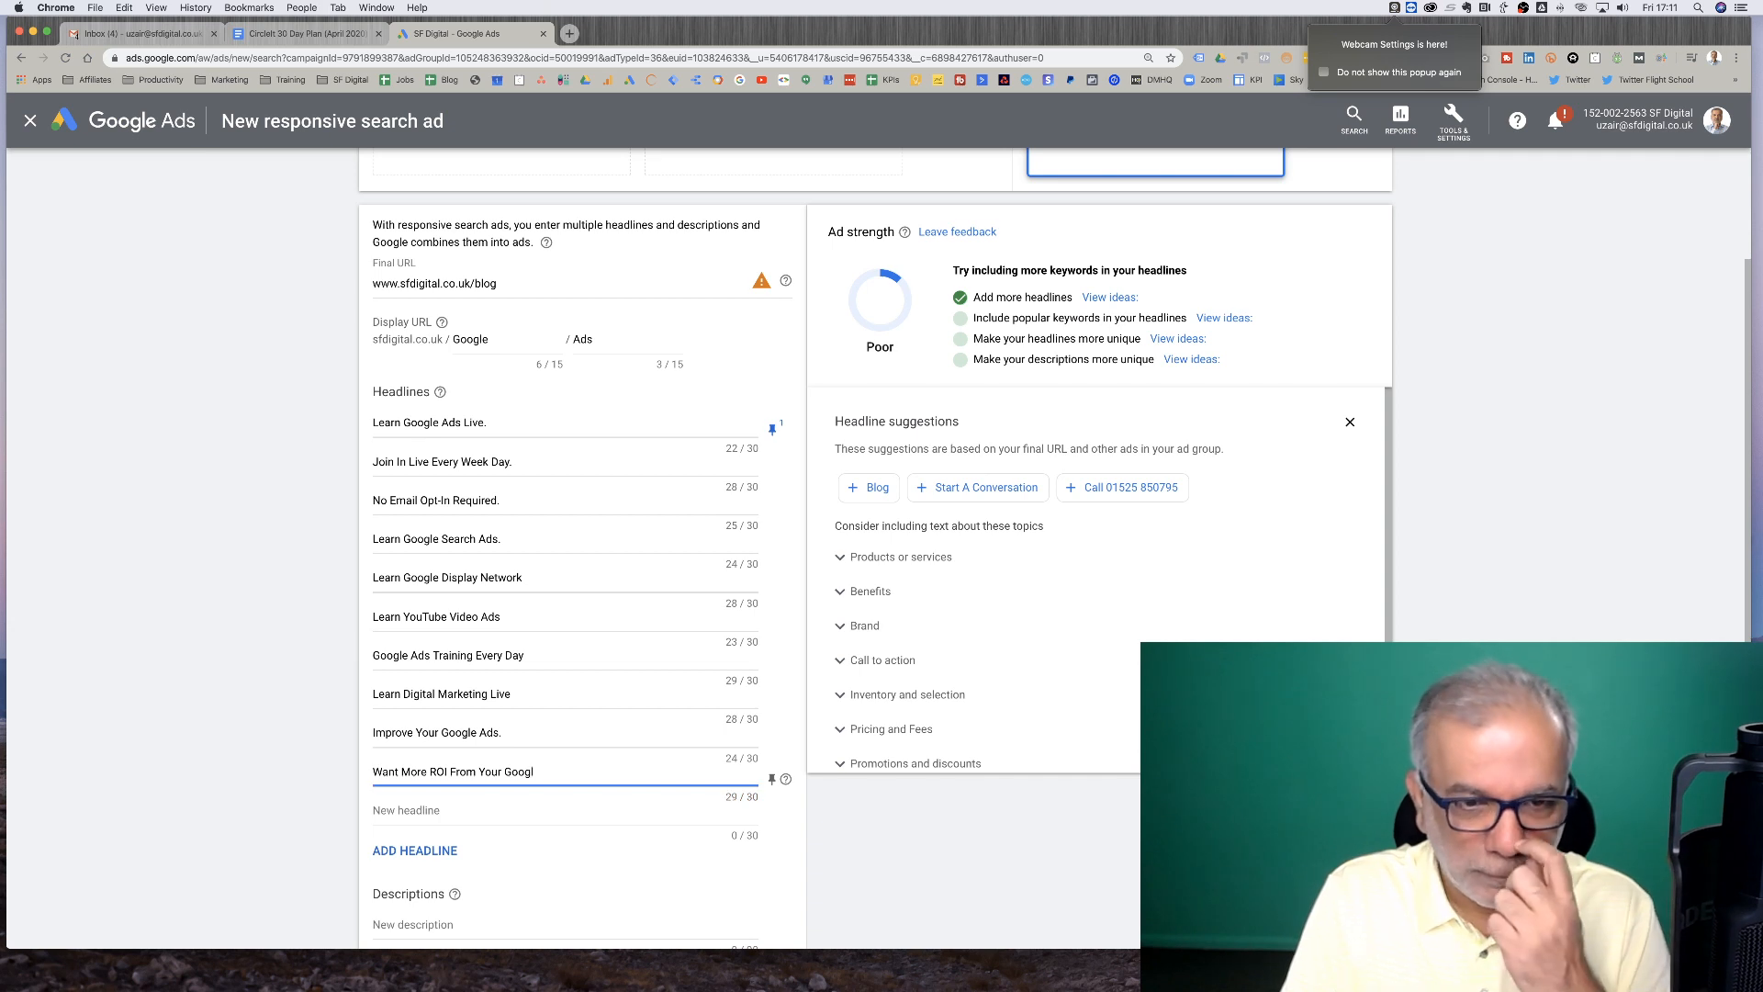
key(BackSpace)
key(BackSpace)
key(BackSpace)
key(BackSpace)
key(BackSpace)
key(BackSpace)
key(BackSpace)
key(BackSpace)
key(BackSpace)
text(Google Ads)
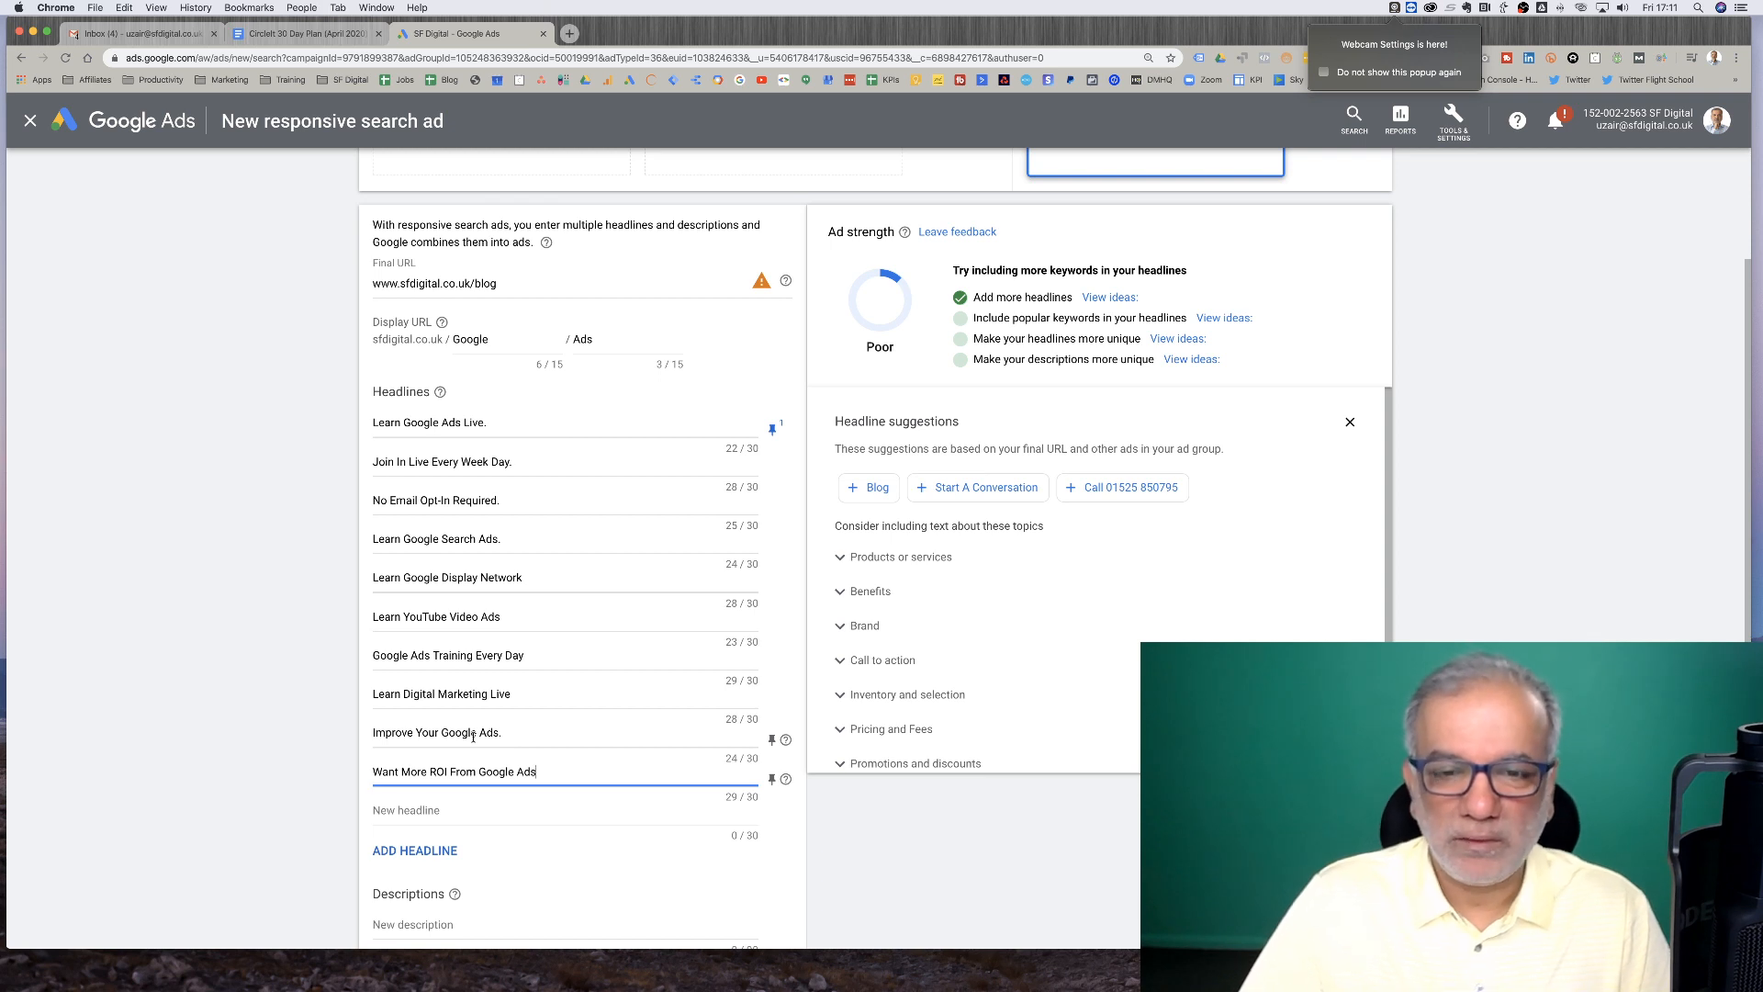
Enter "Increase ROAS From Google Ads" as the eleventh headline, keeping it within the 30-character limit
click(441, 809)
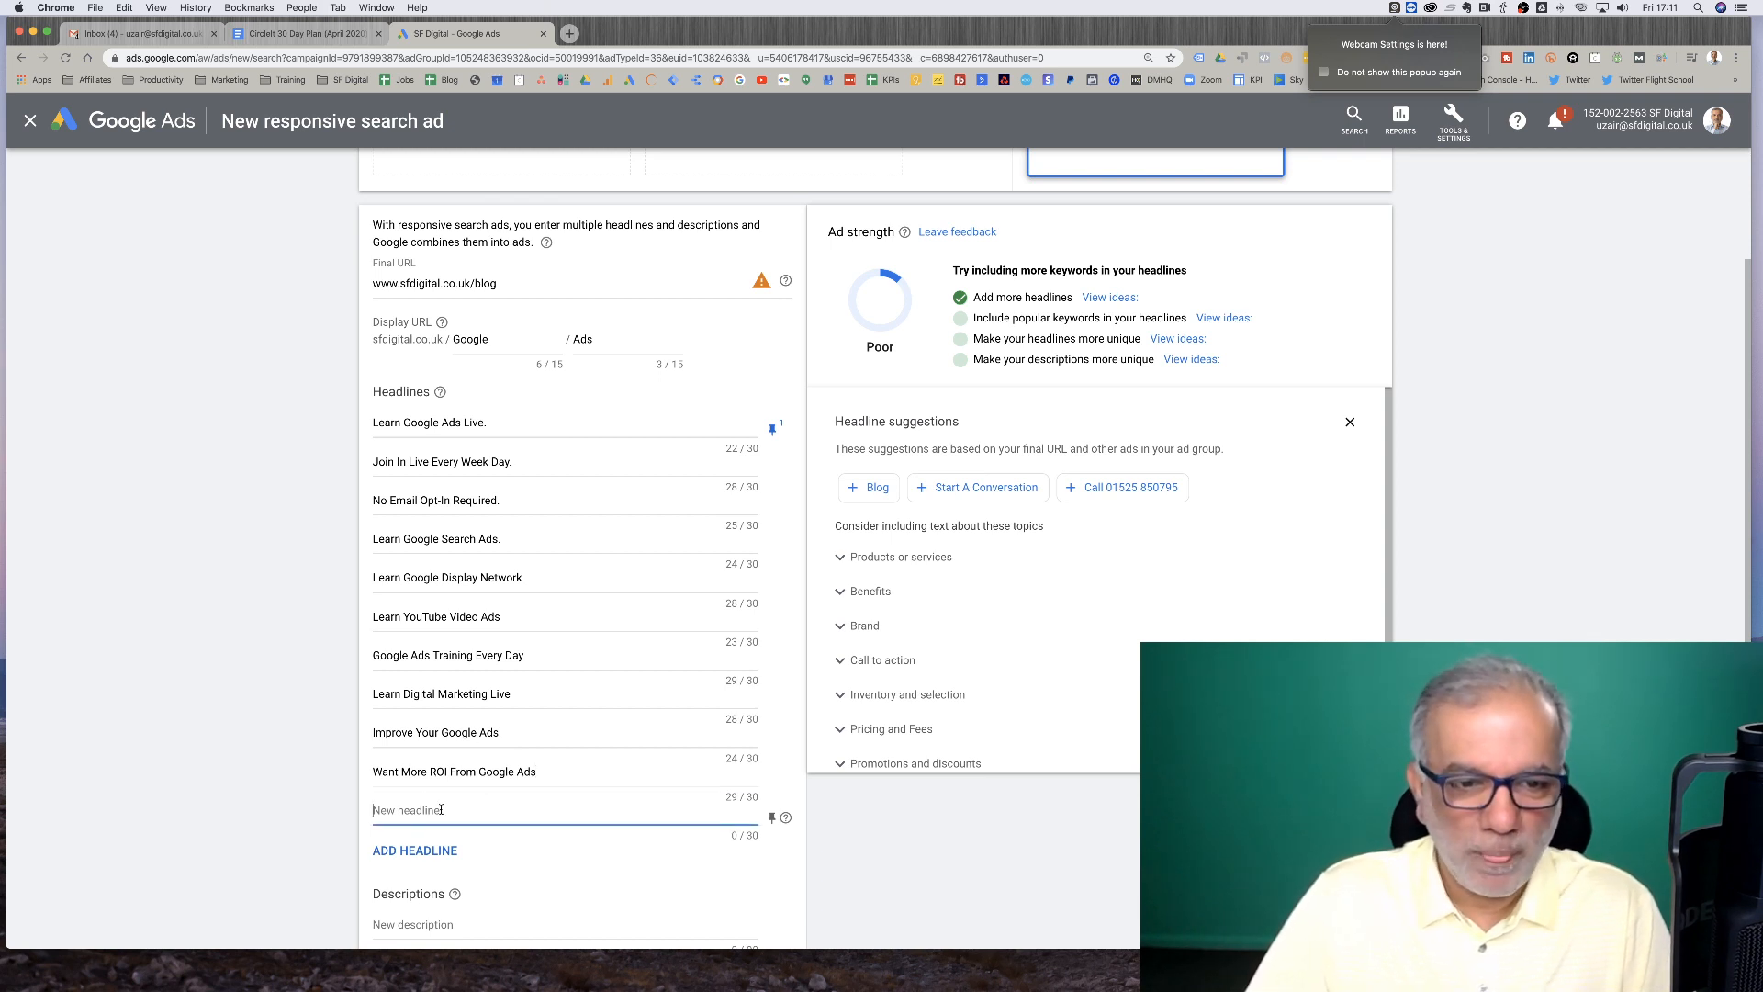
text(Want M)
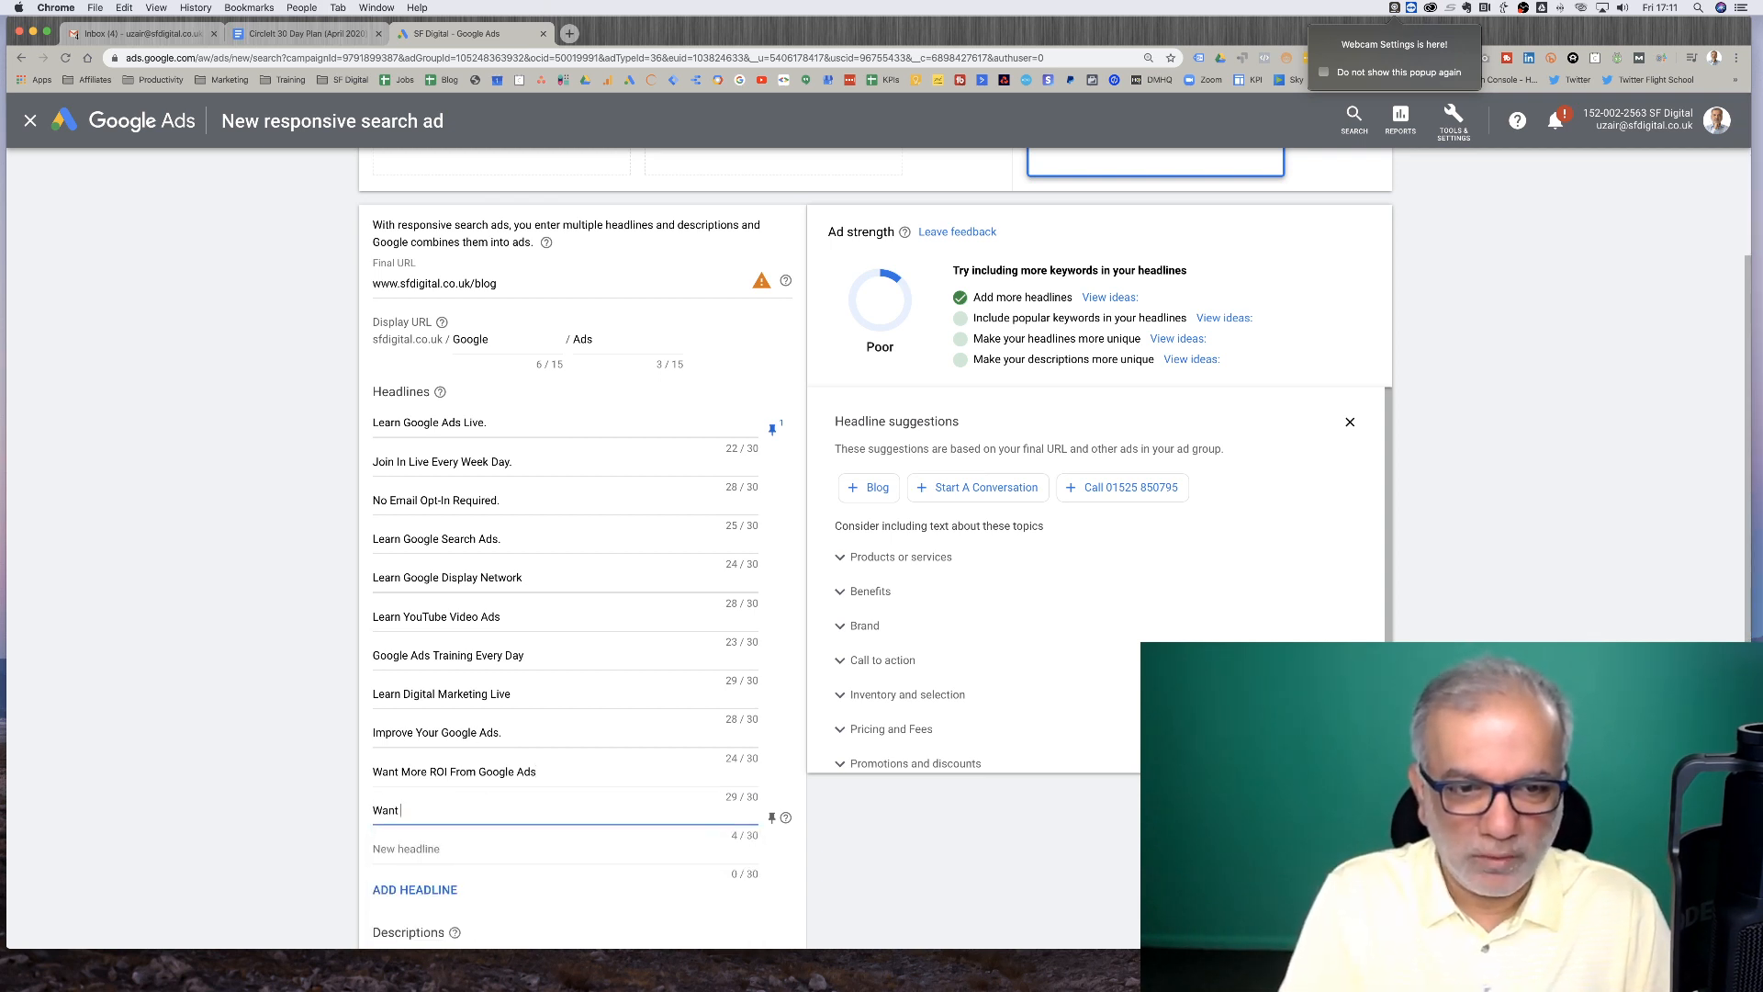
key(BackSpace)
key(BackSpace)
text(Higher ROAS F)
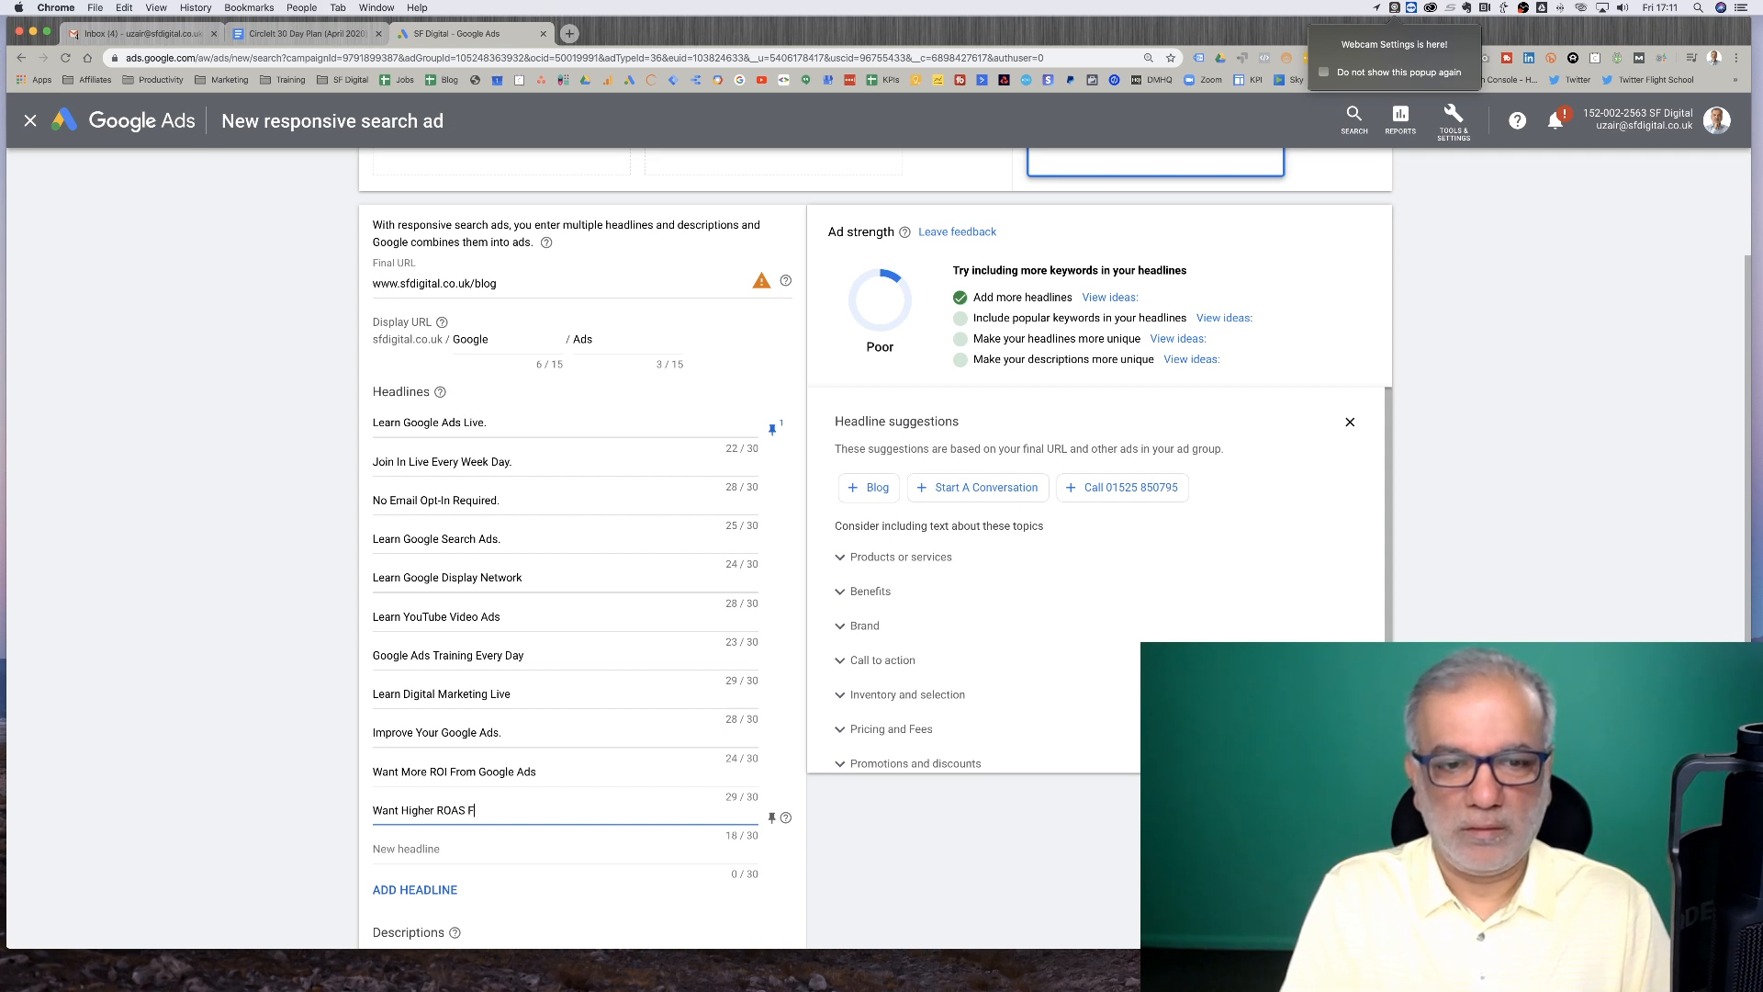
text(rom Google Ads)
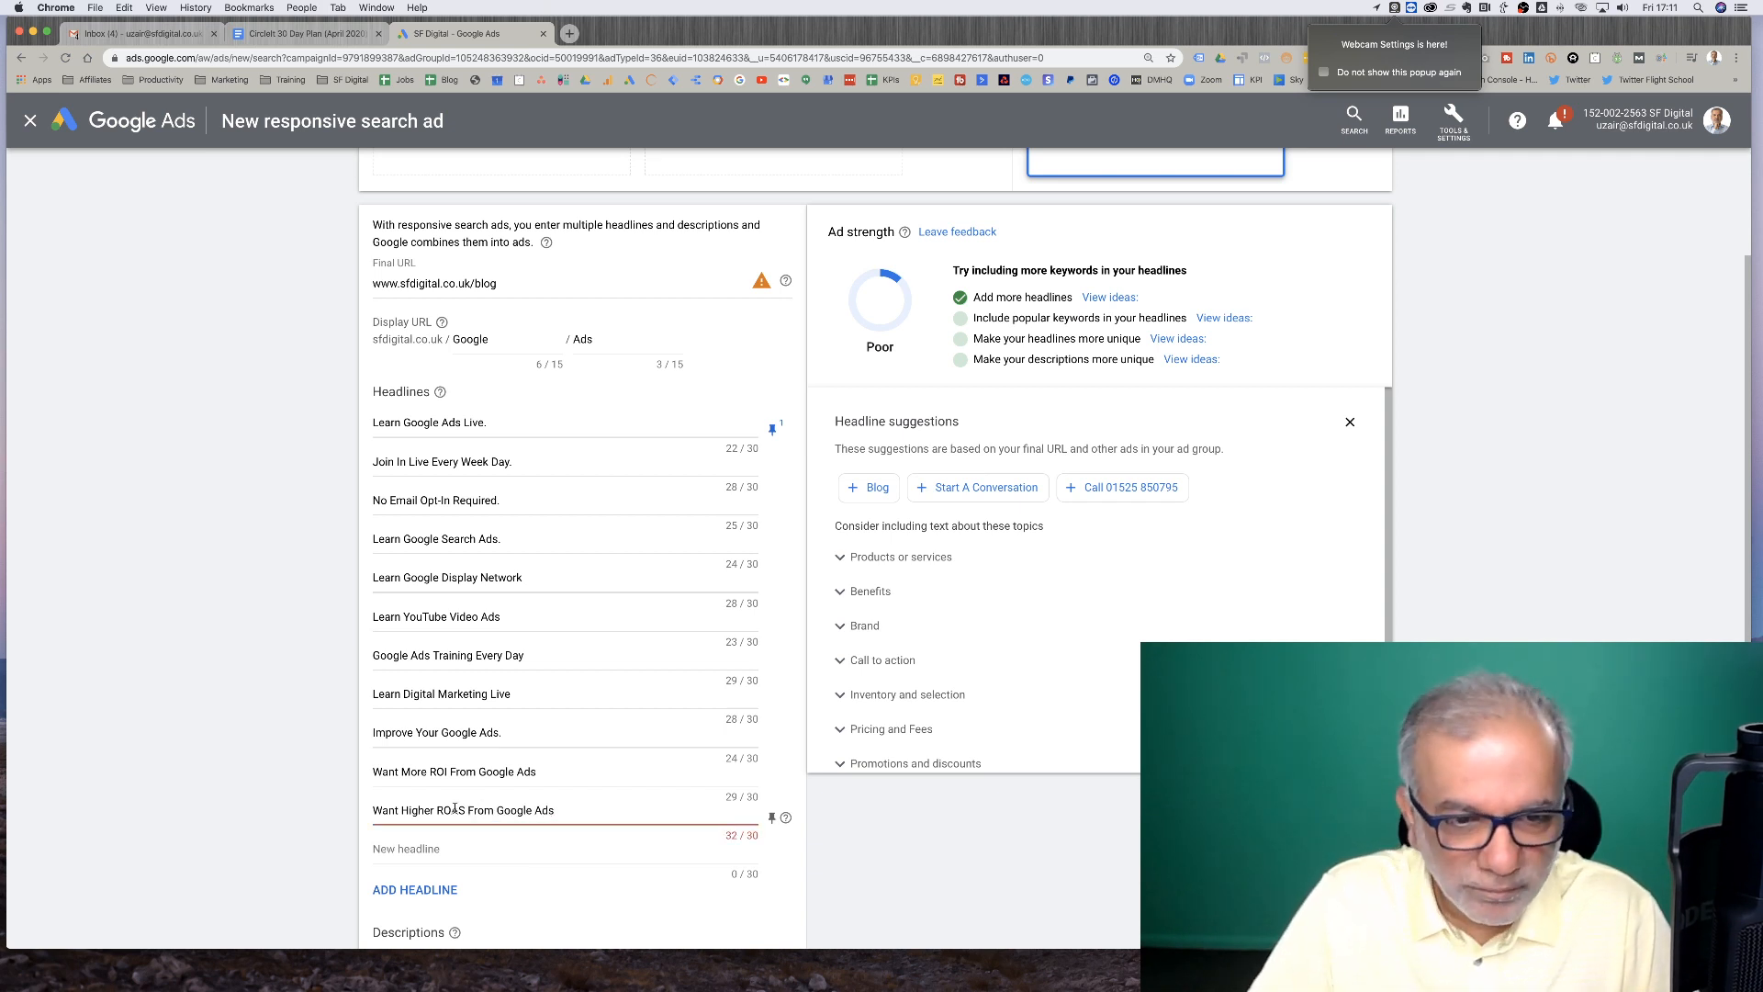
double_click(386, 810)
text(Get)
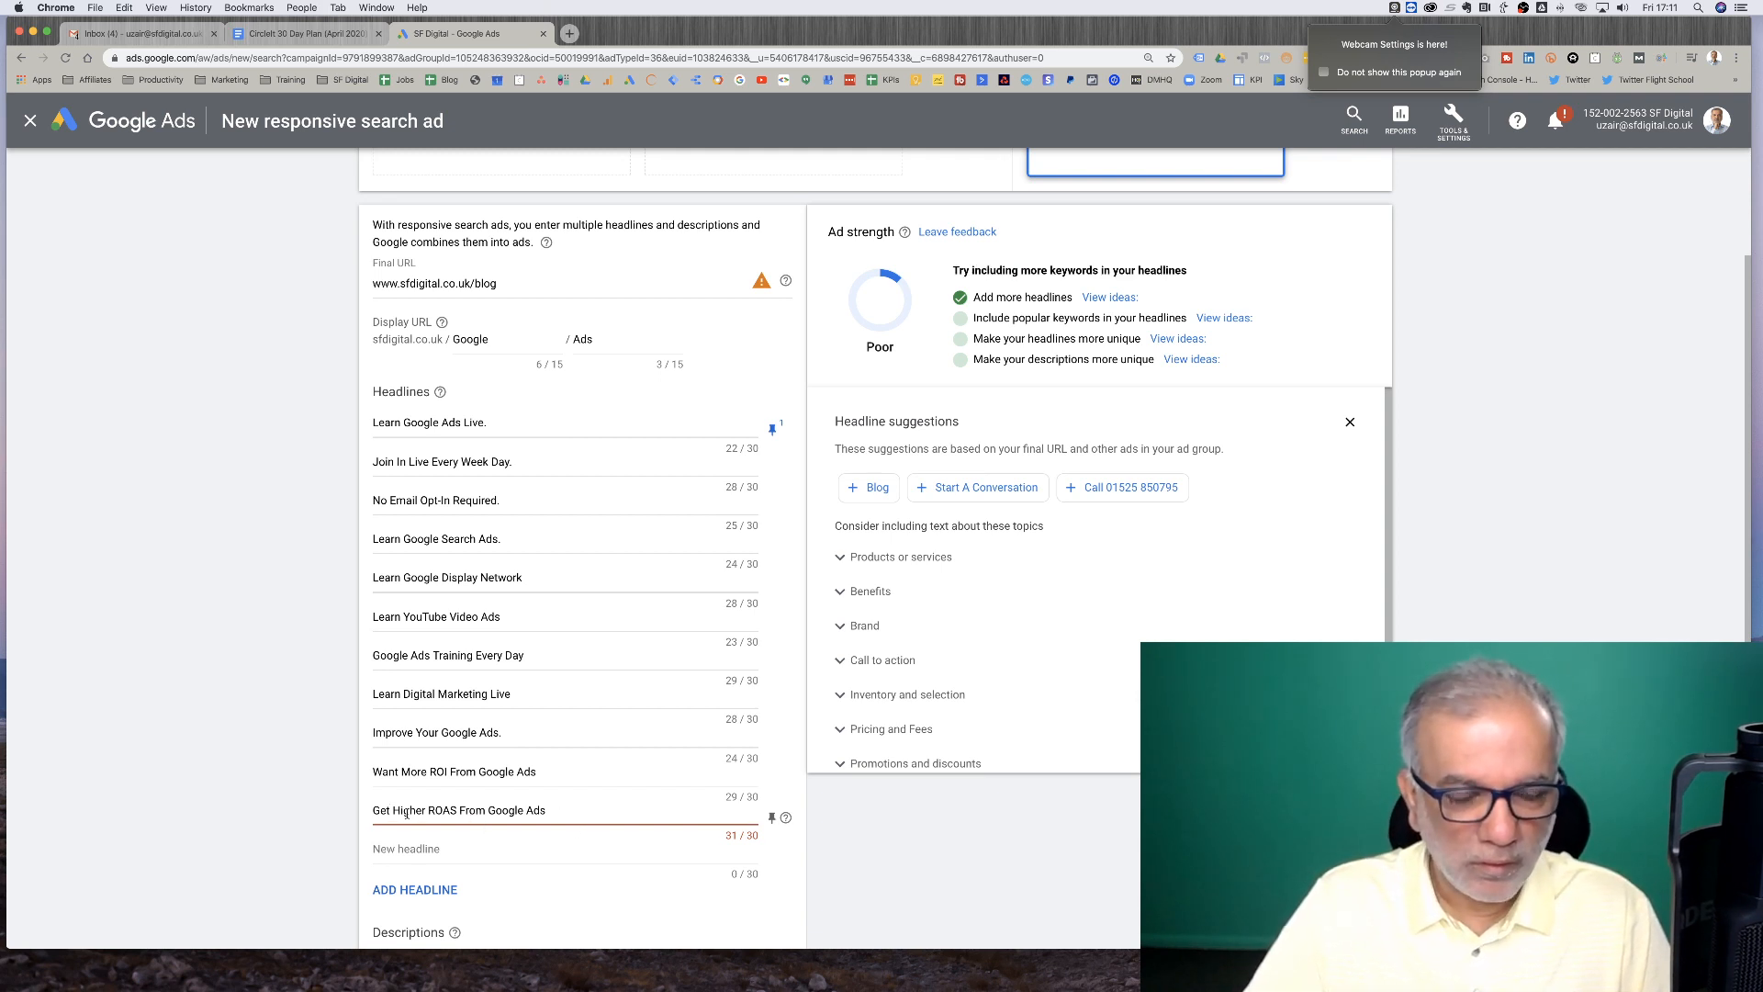
drag(425, 811, 345, 818)
text(Increa)
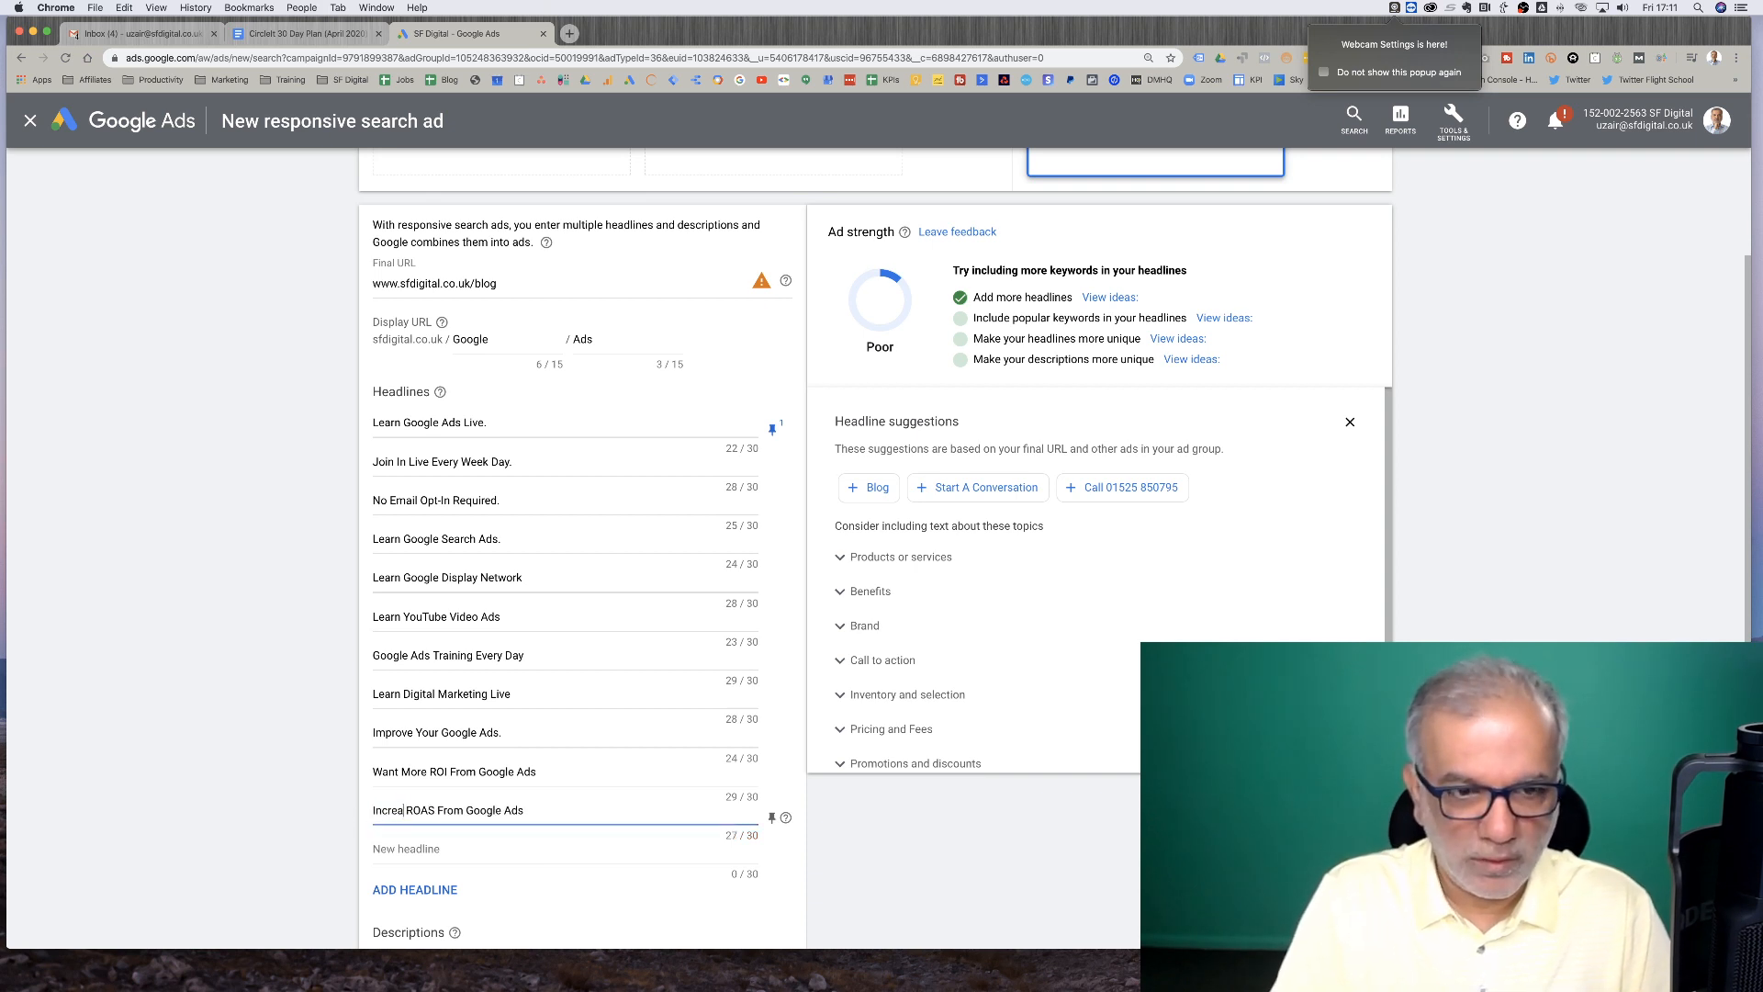
text(se)
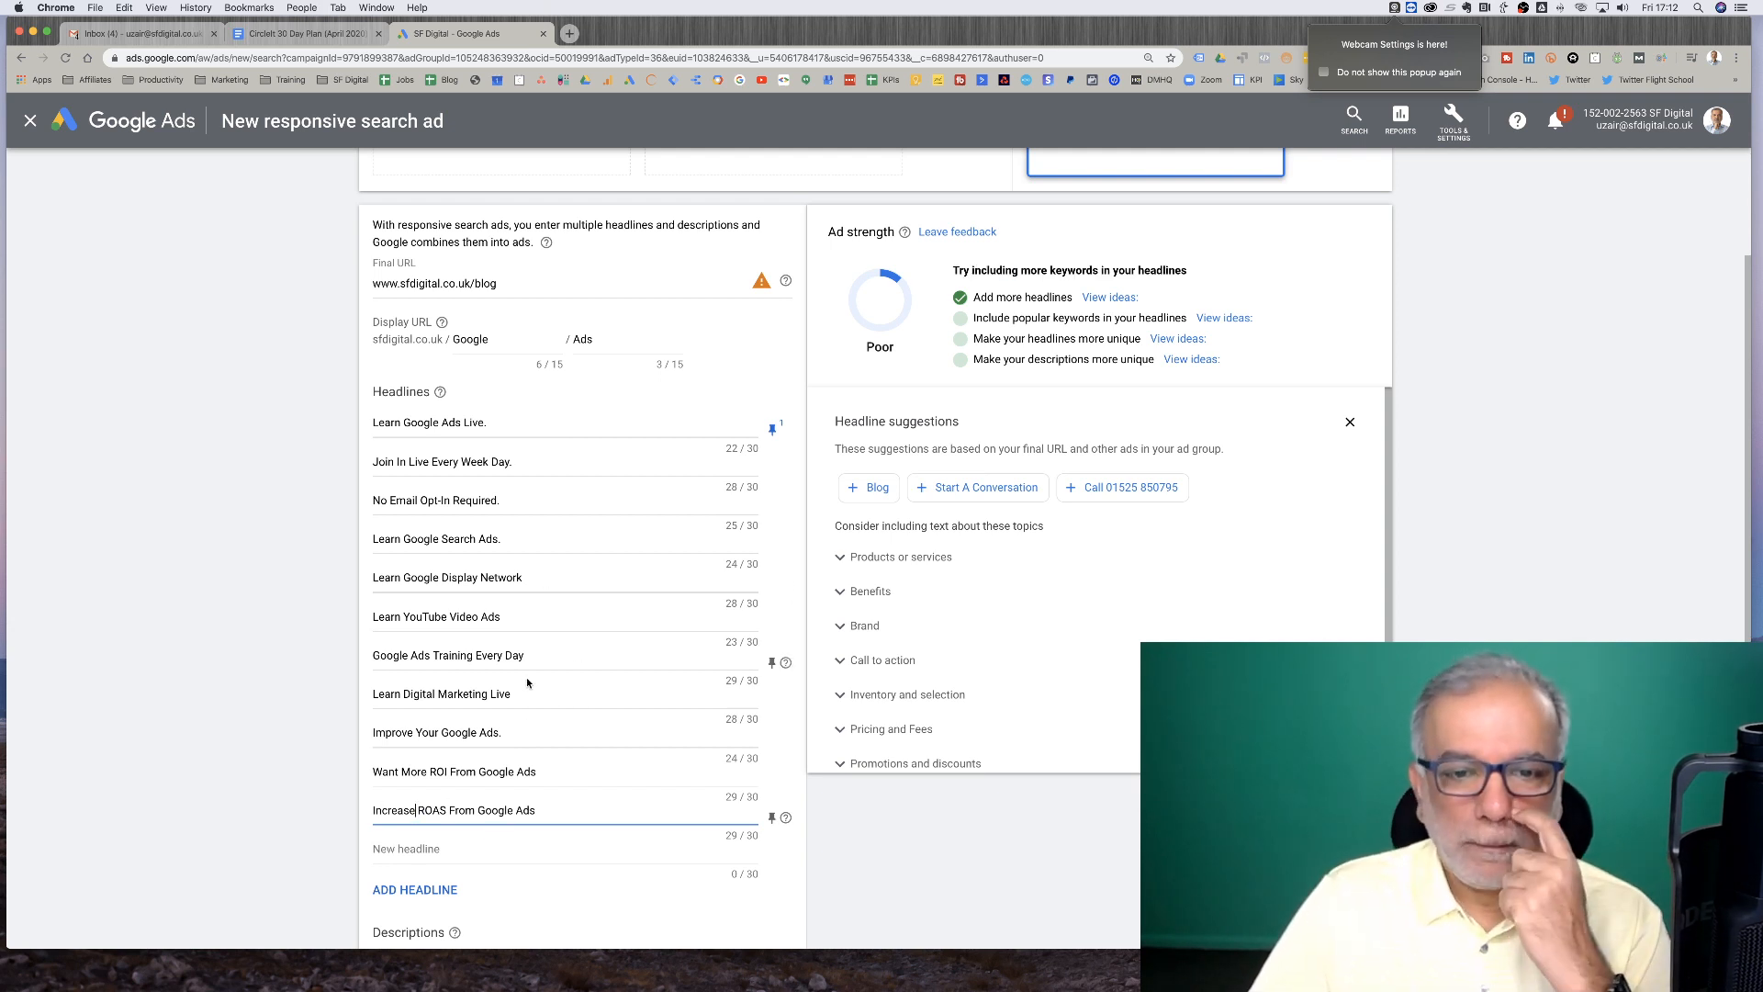
Check the Benefits headline ideas and enter "Learn Google Ads In 30 Mins" as the twelfth headline
scroll(505, 689, down, 1)
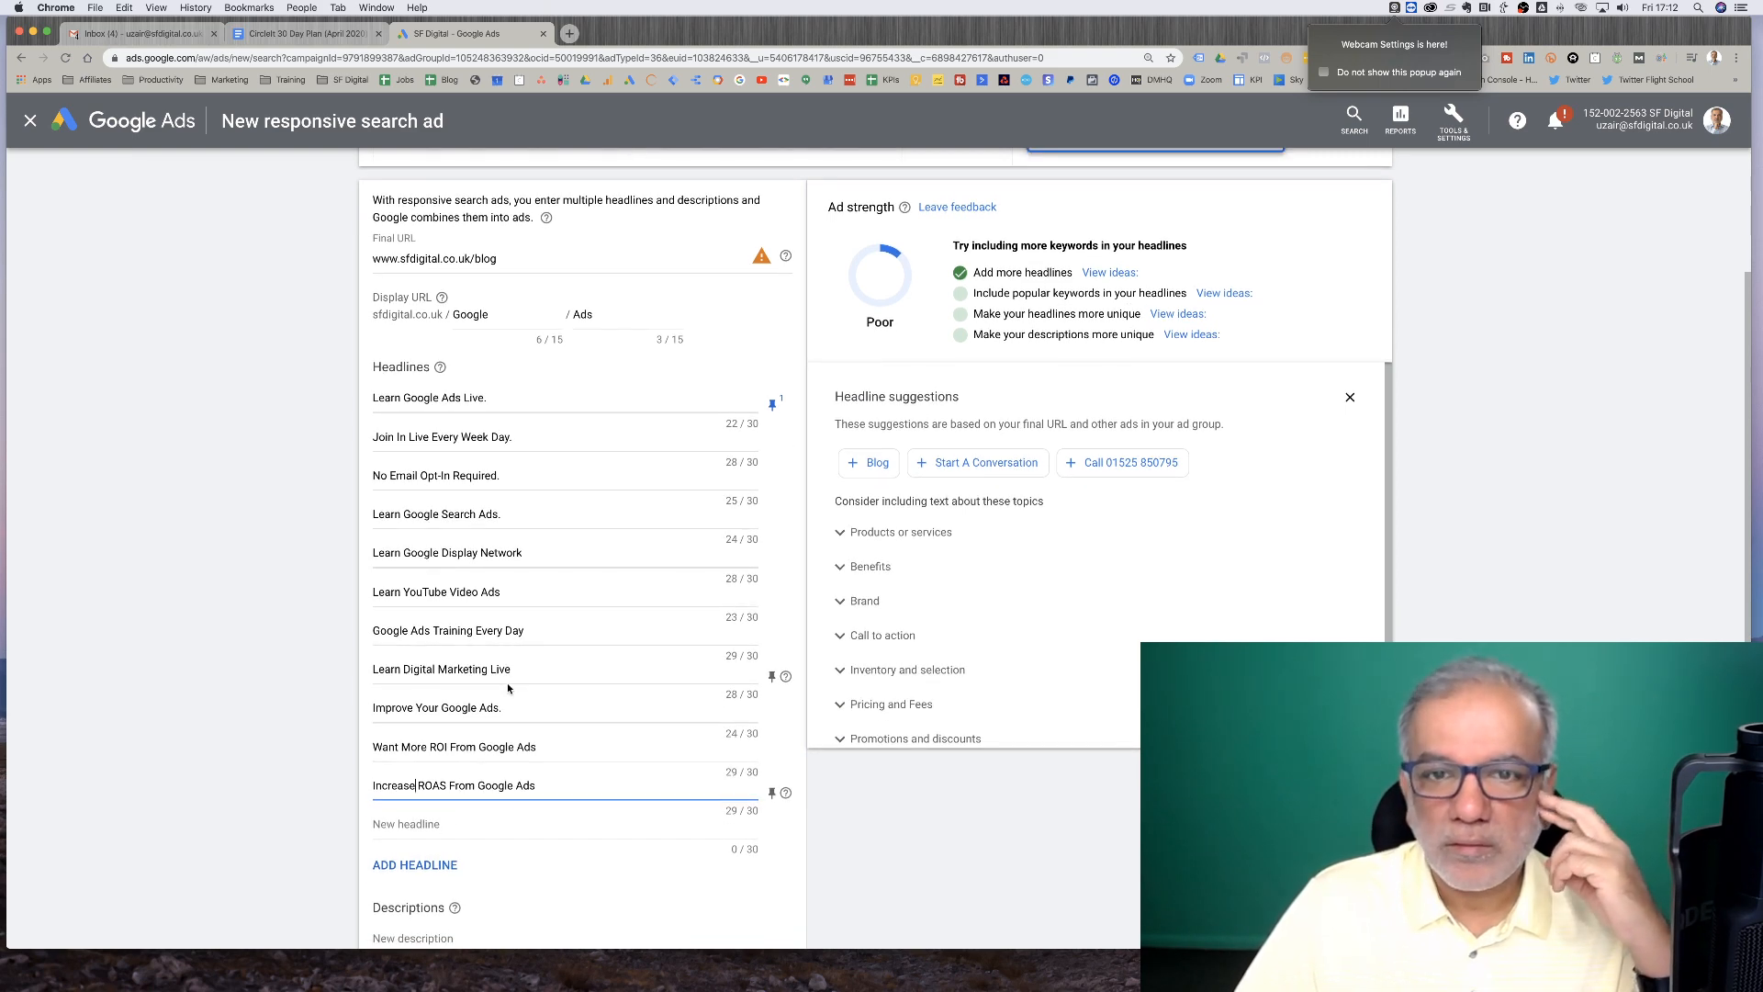
click(844, 570)
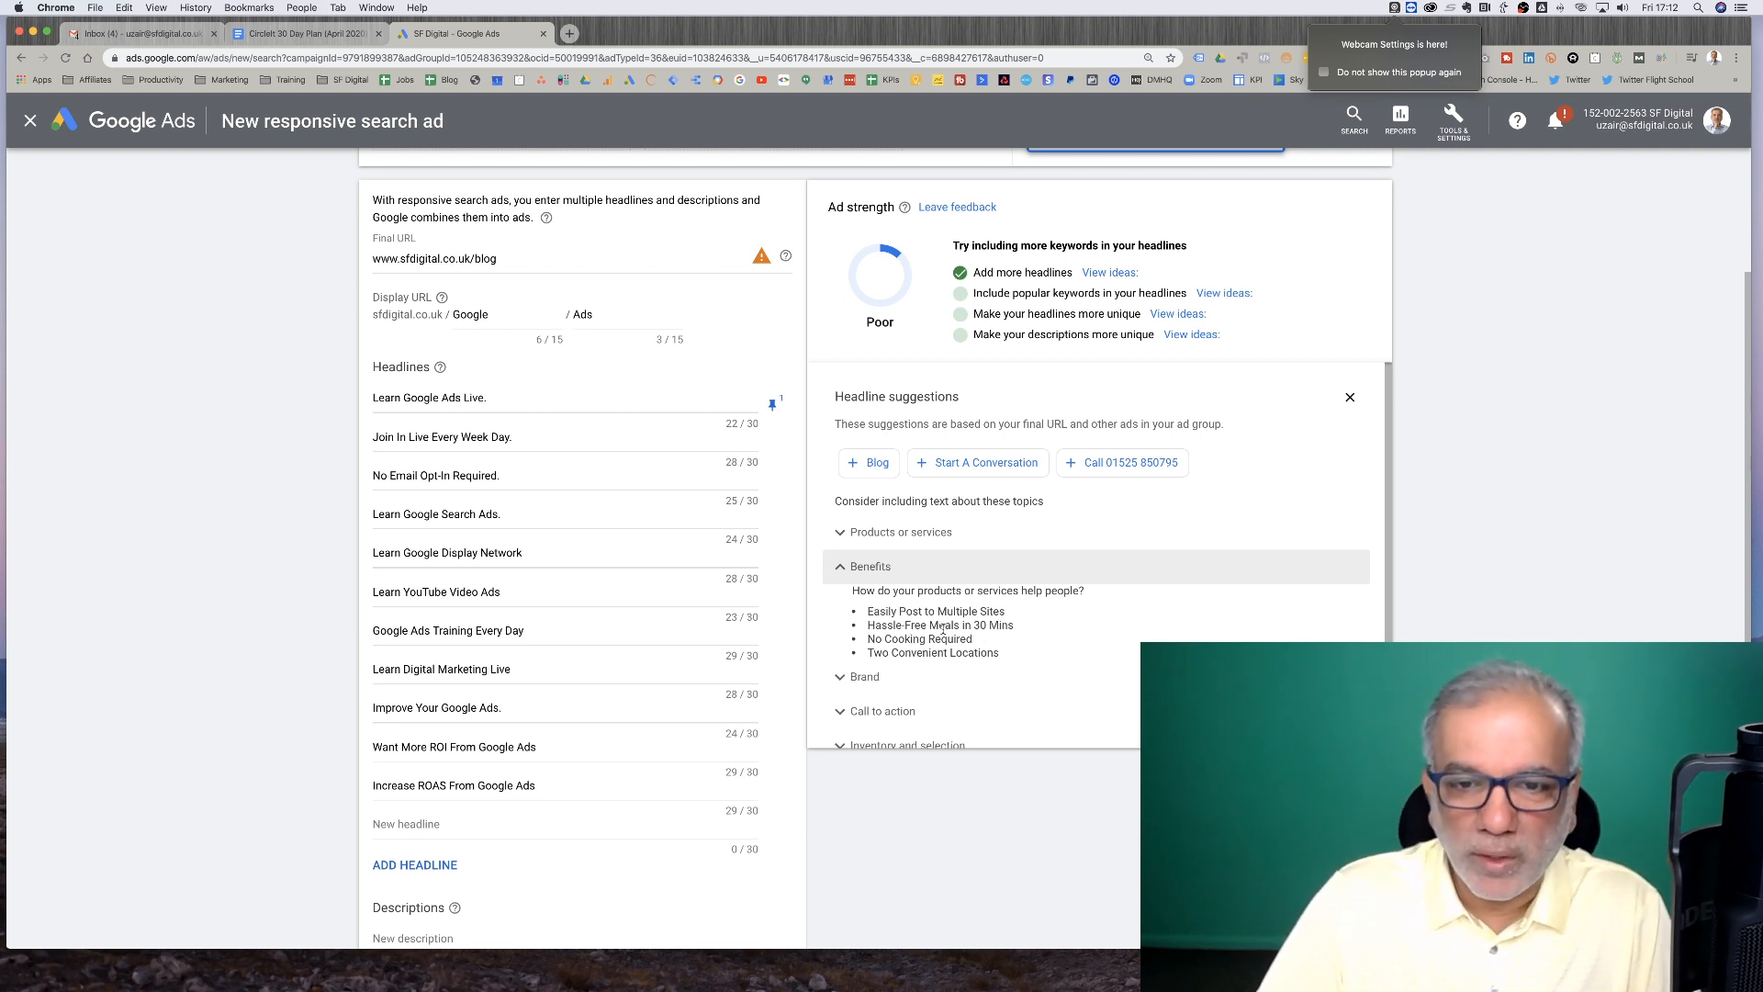
click(459, 823)
text(Learn G)
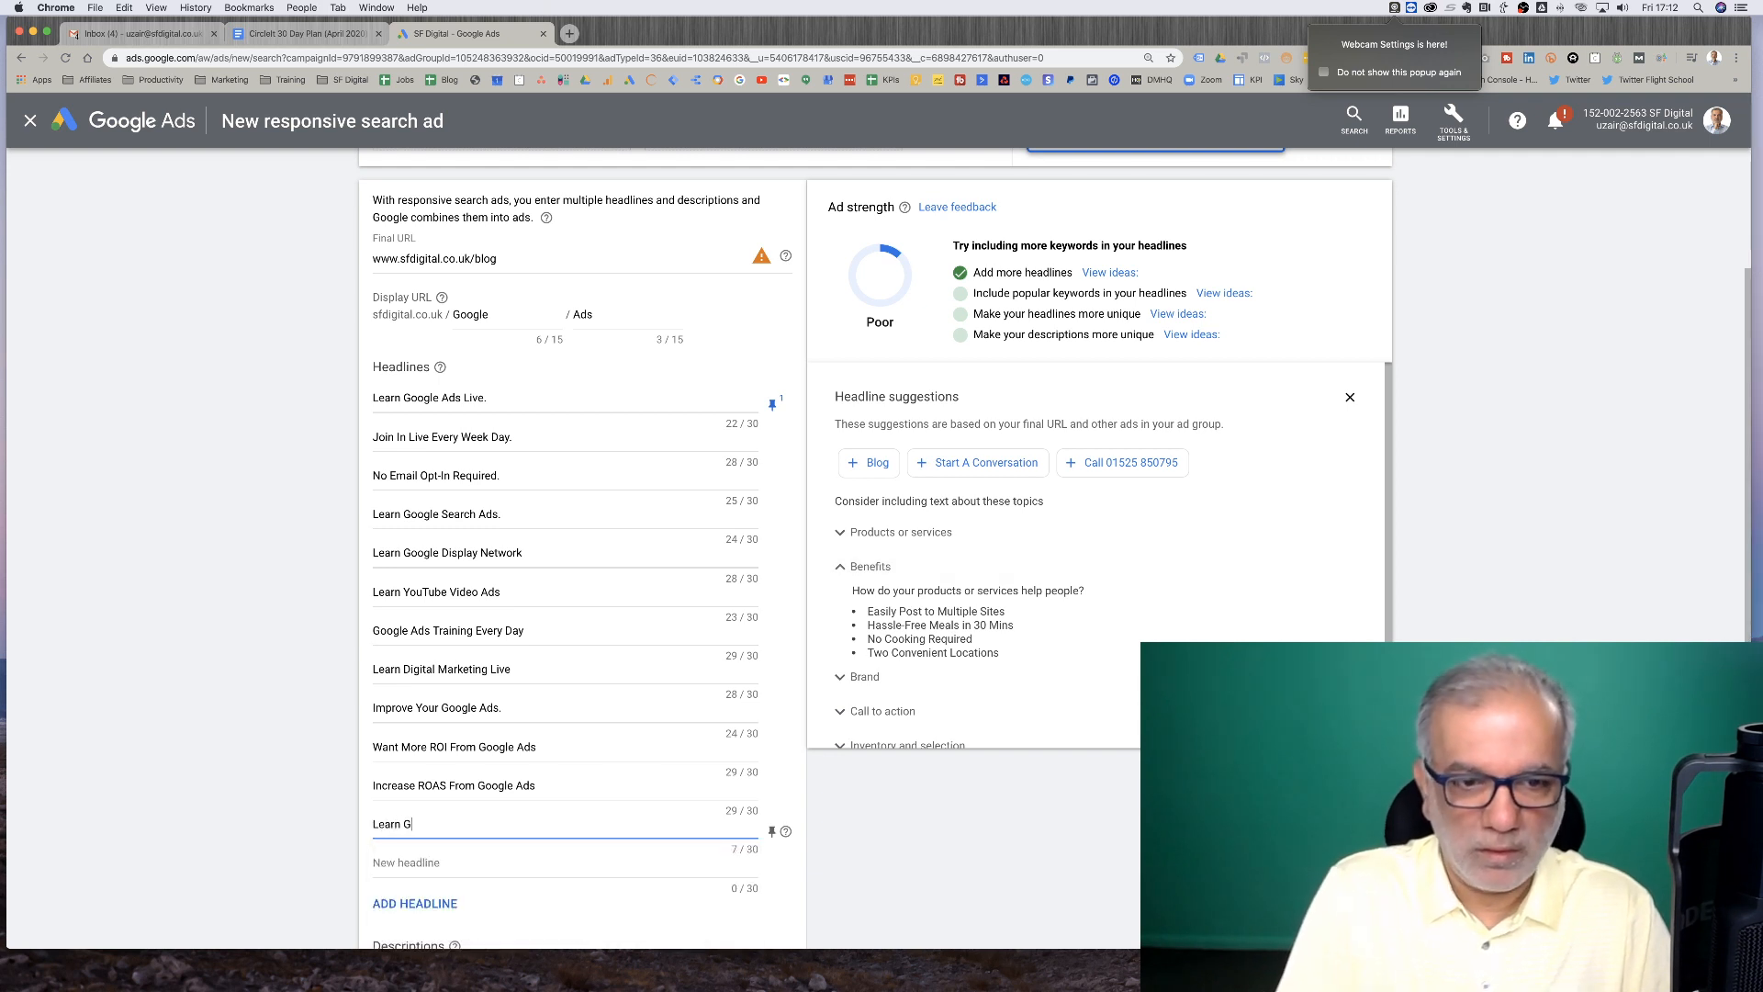
text(oogle Ads In 30 Mins)
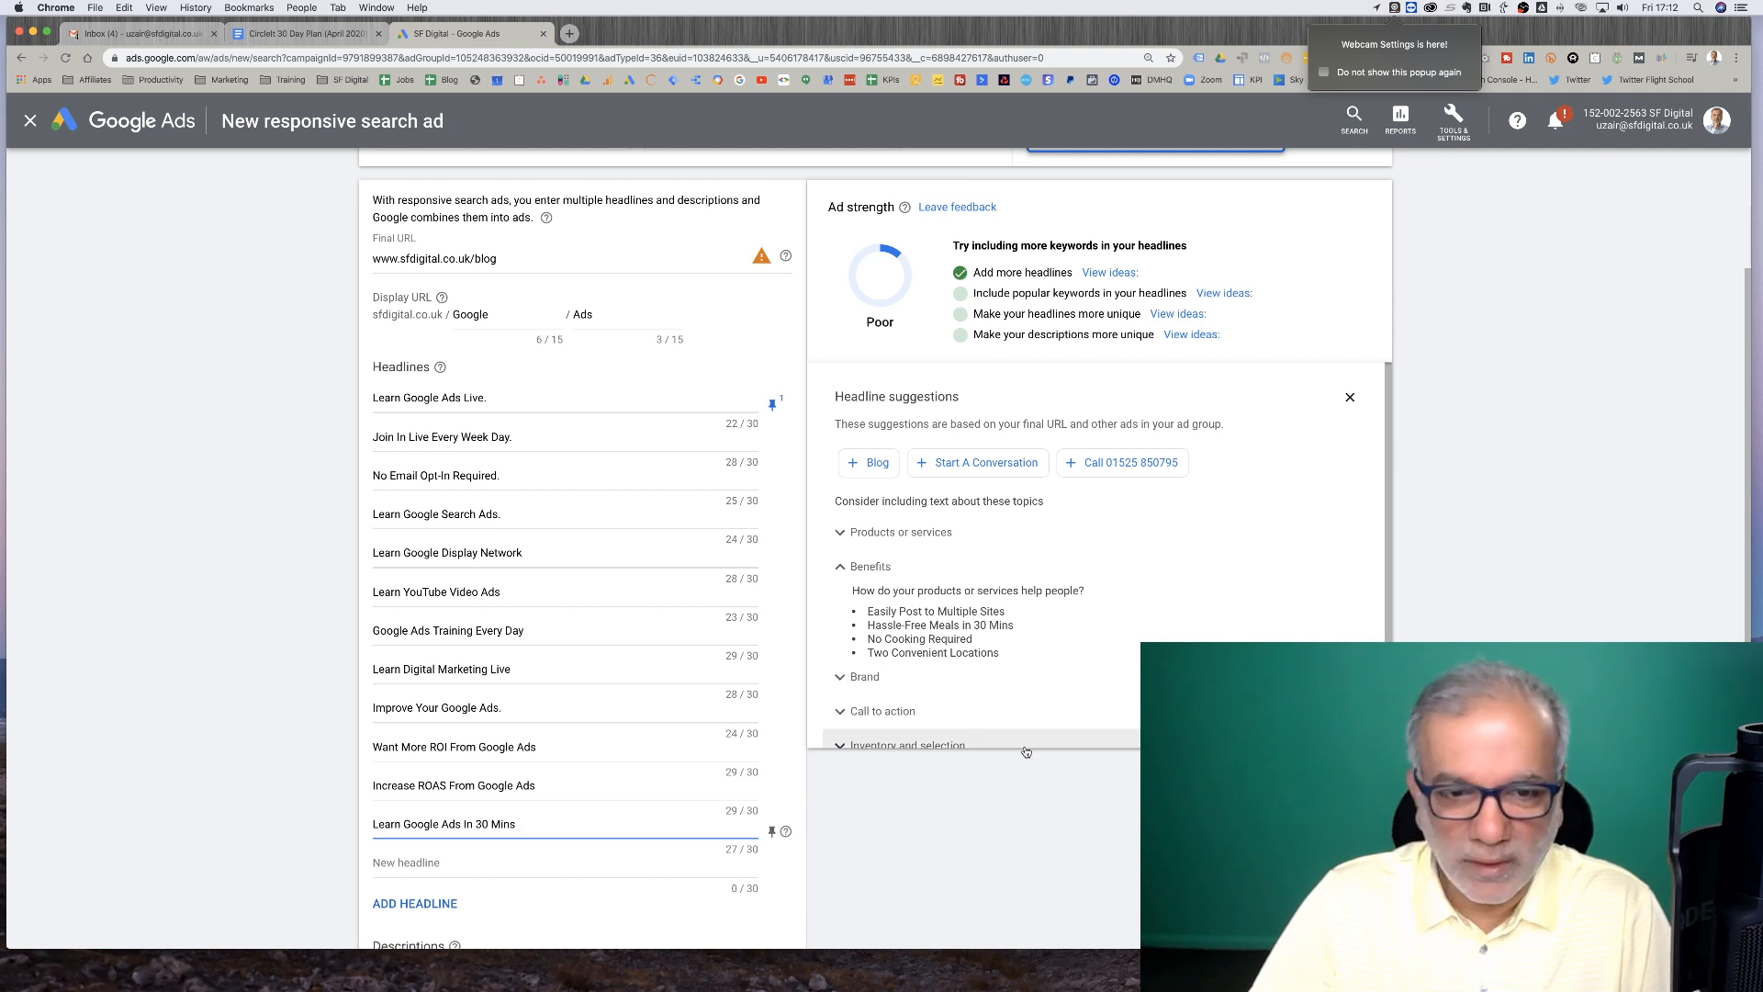
Check the Brand headline ideas and enter "Learn Google Ads With" plus the presenter's first name as the thirteenth headline
click(477, 865)
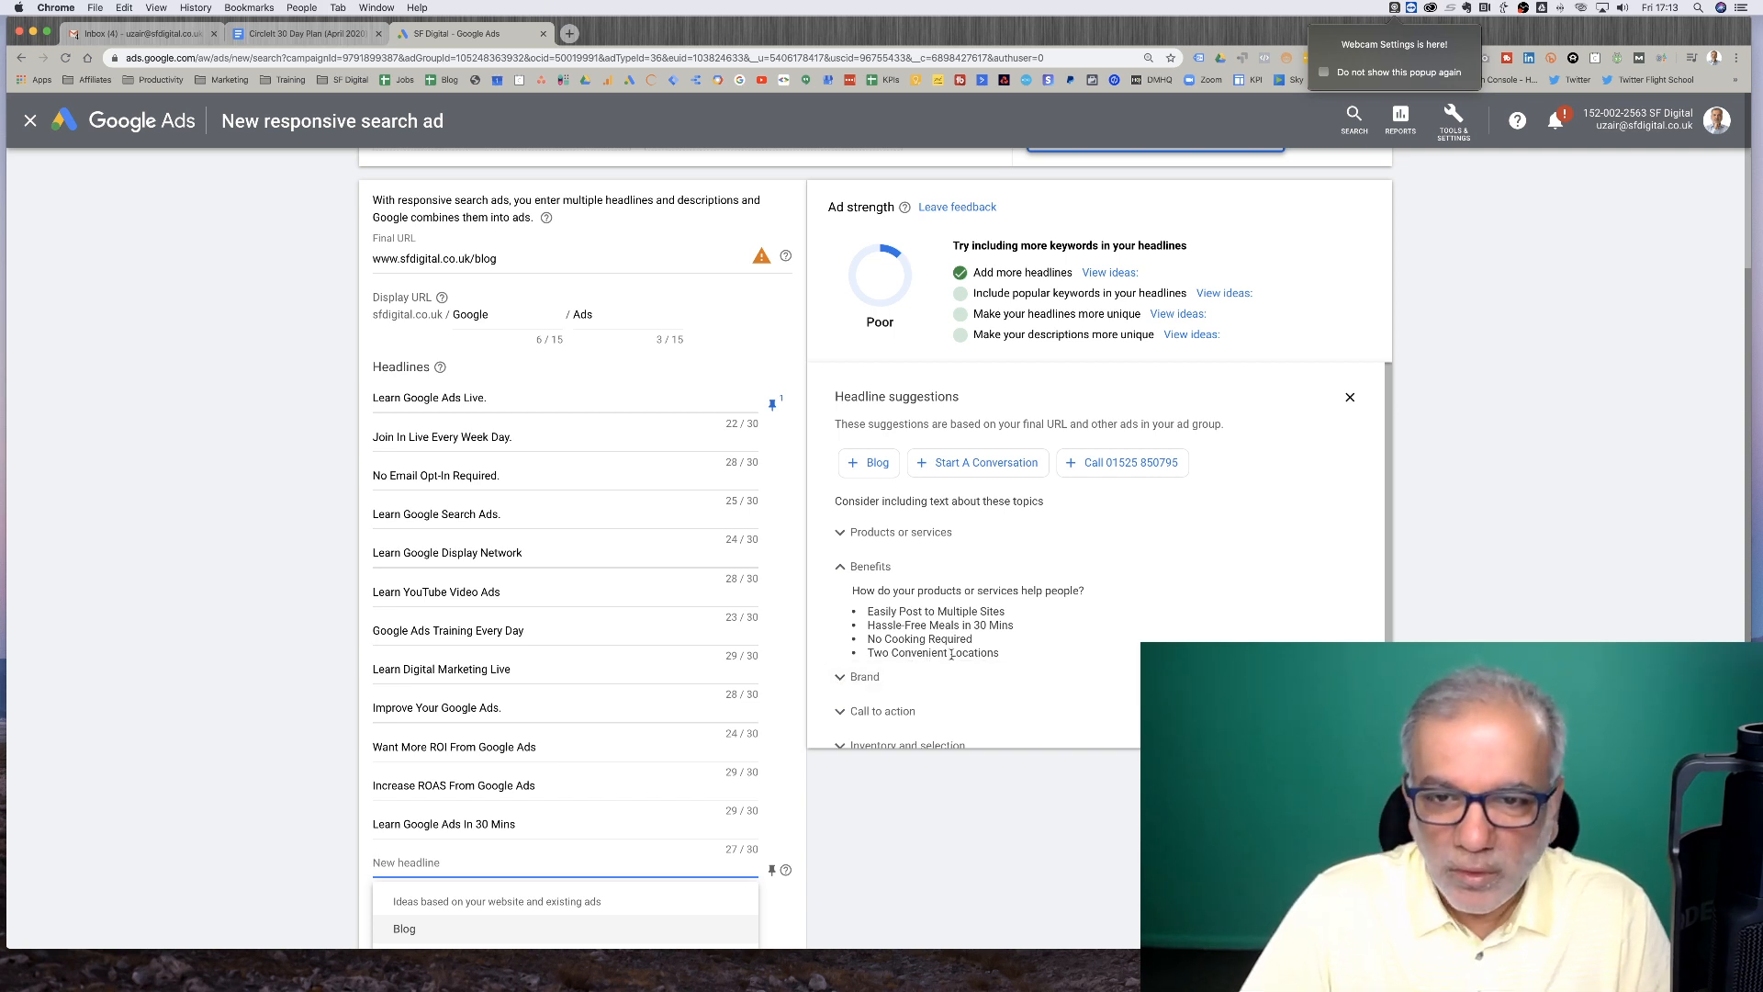
scroll(930, 615, down, 3)
click(842, 564)
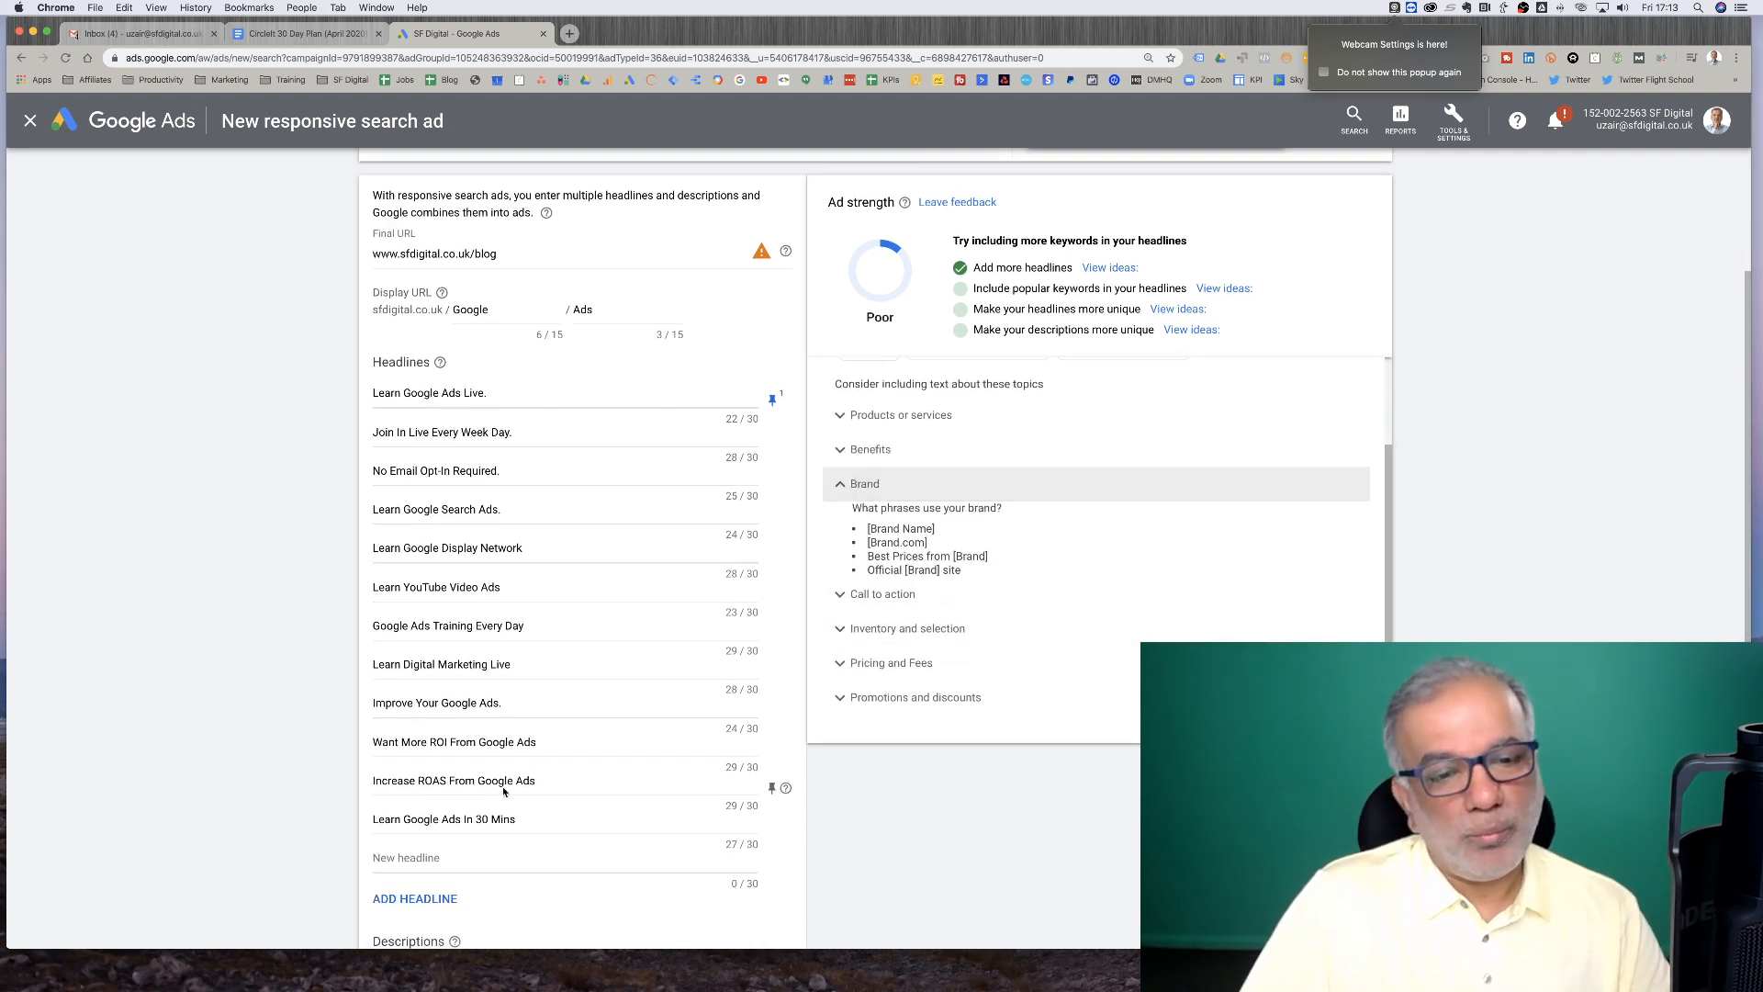
click(452, 856)
text(Learn Google )
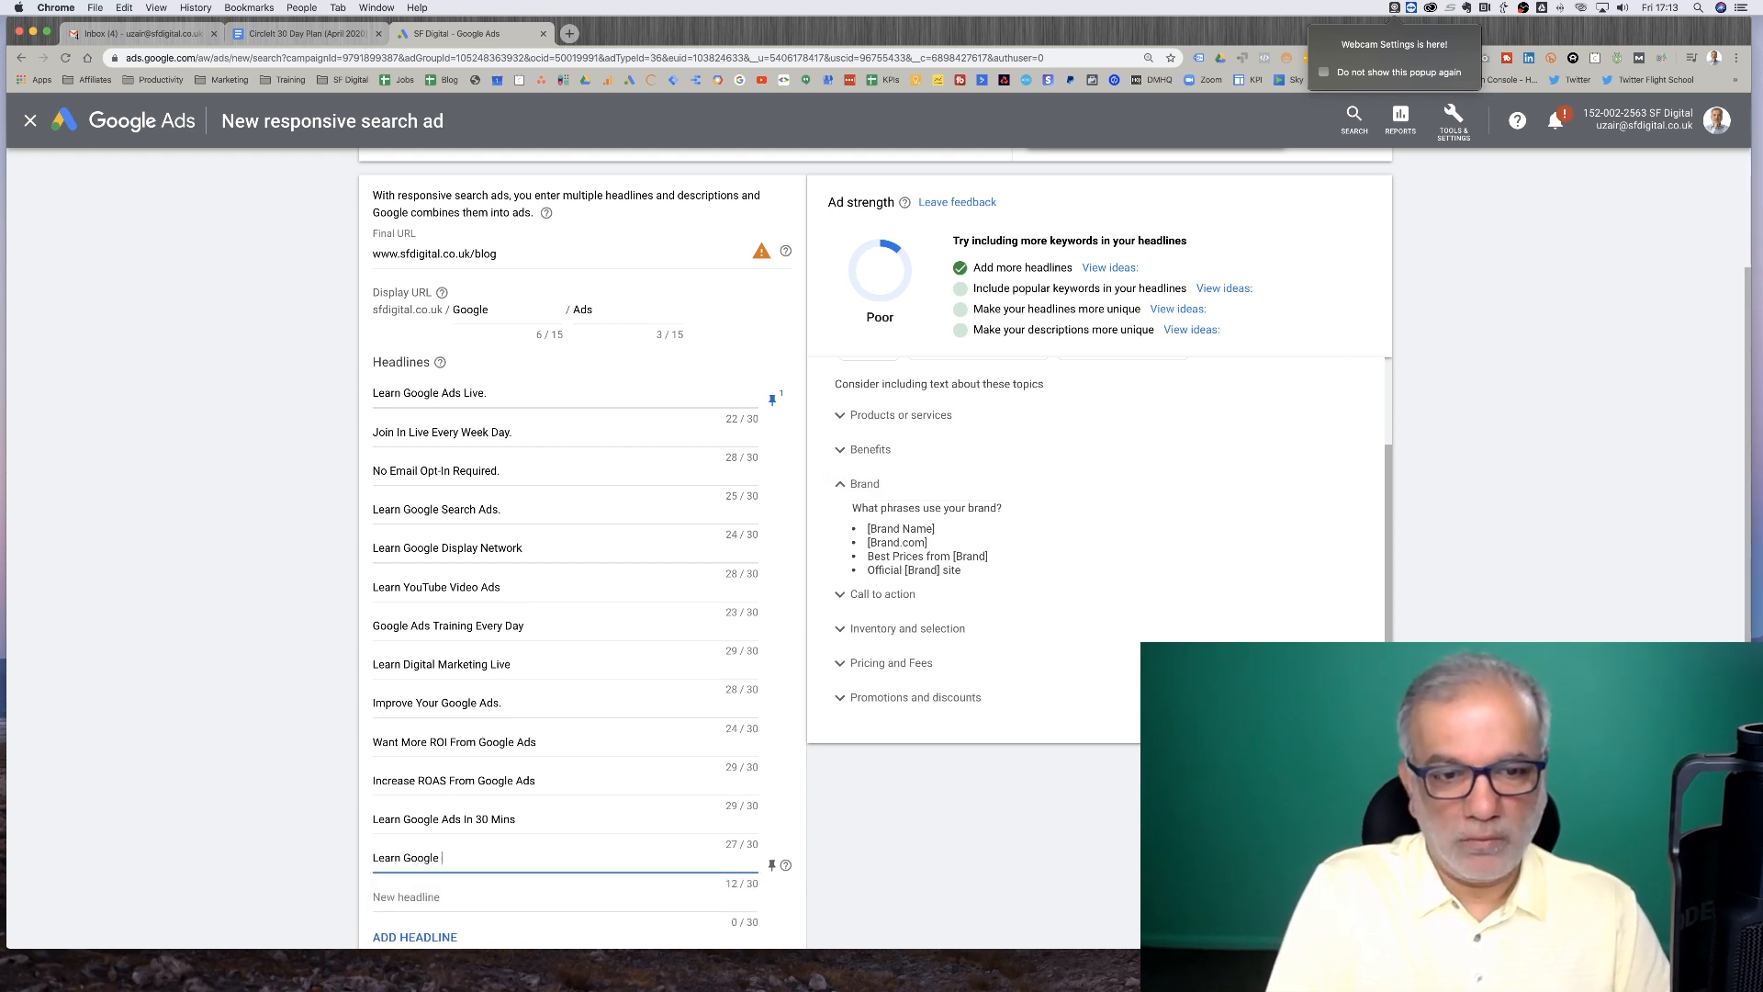
text(Ads With Uzair)
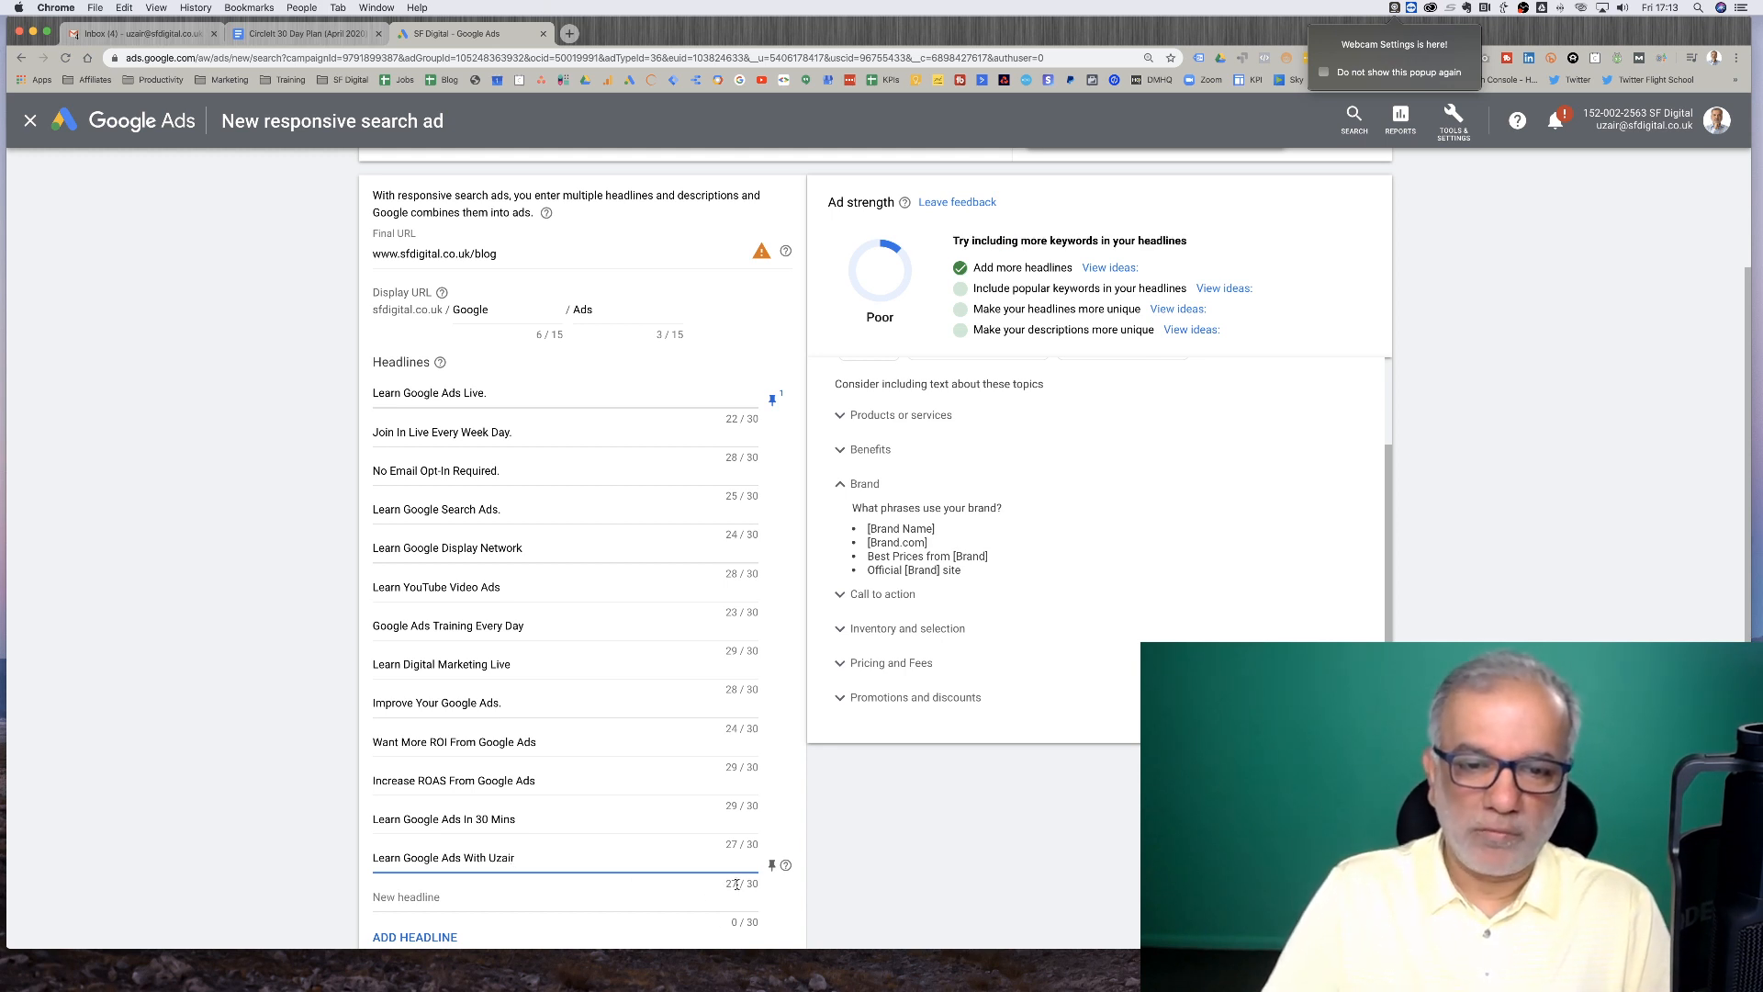
Enter "Google Ads With SF Digital" as the fourteenth headline, within the 30-character limit
click(480, 898)
text(Learn Google Ads WIt)
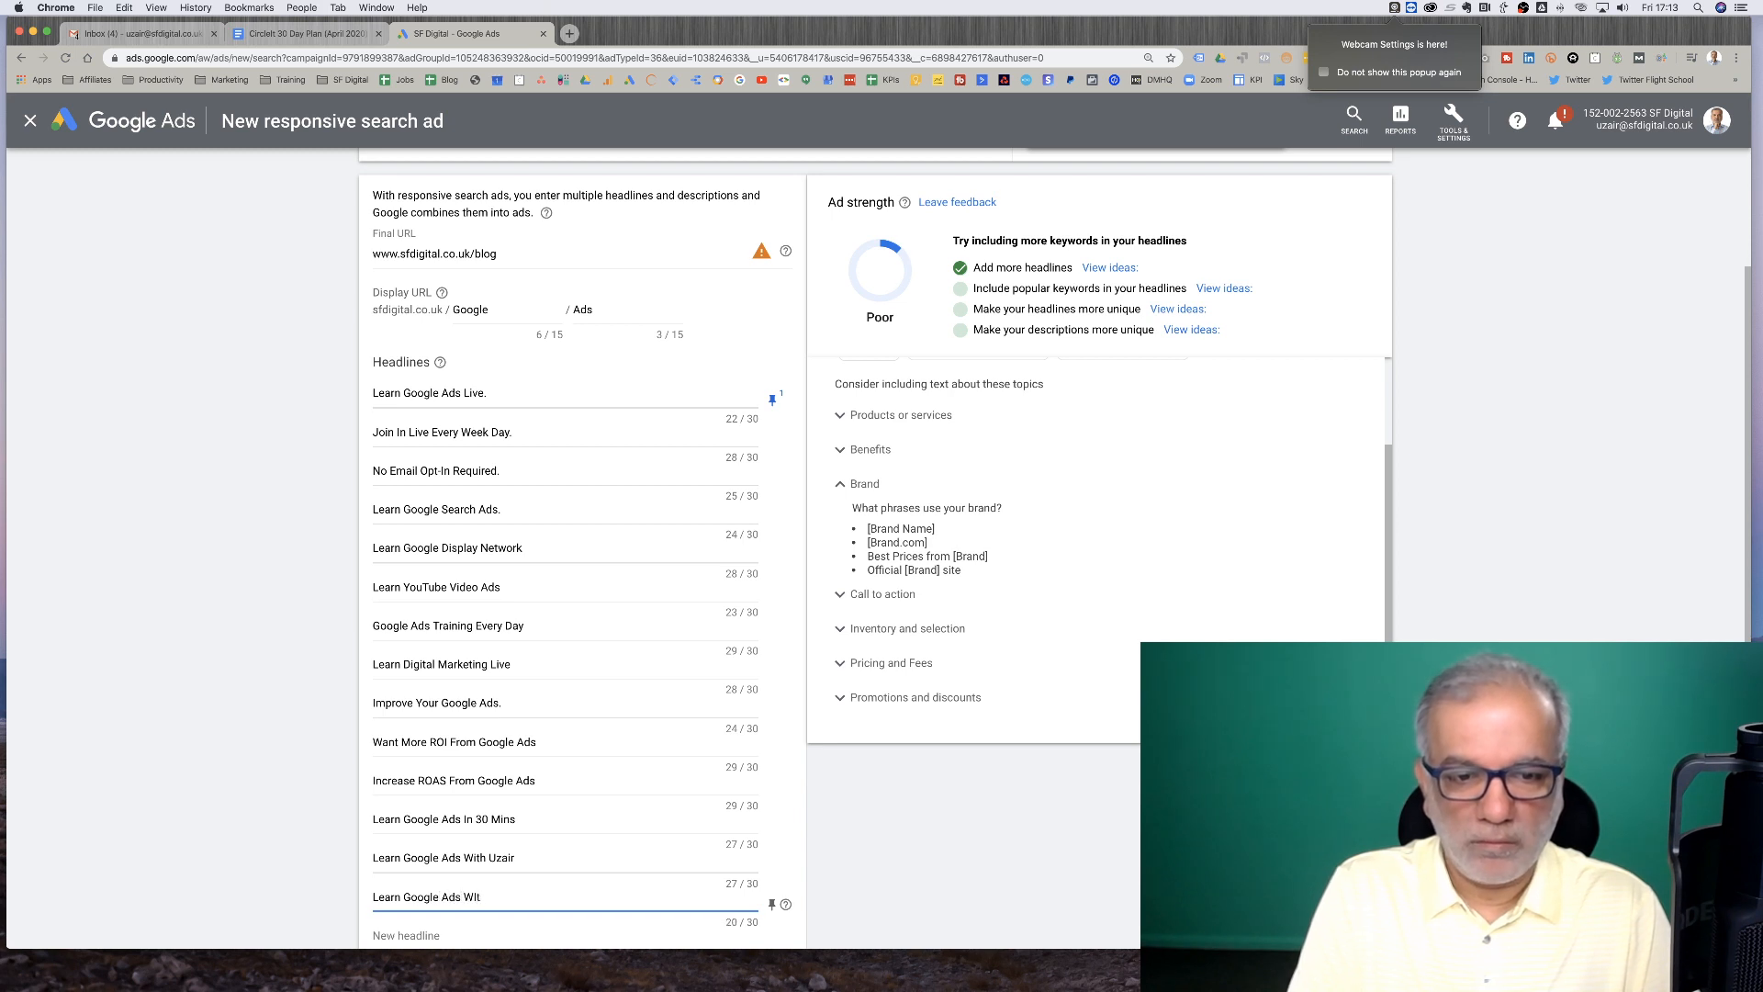
text(hth SF)
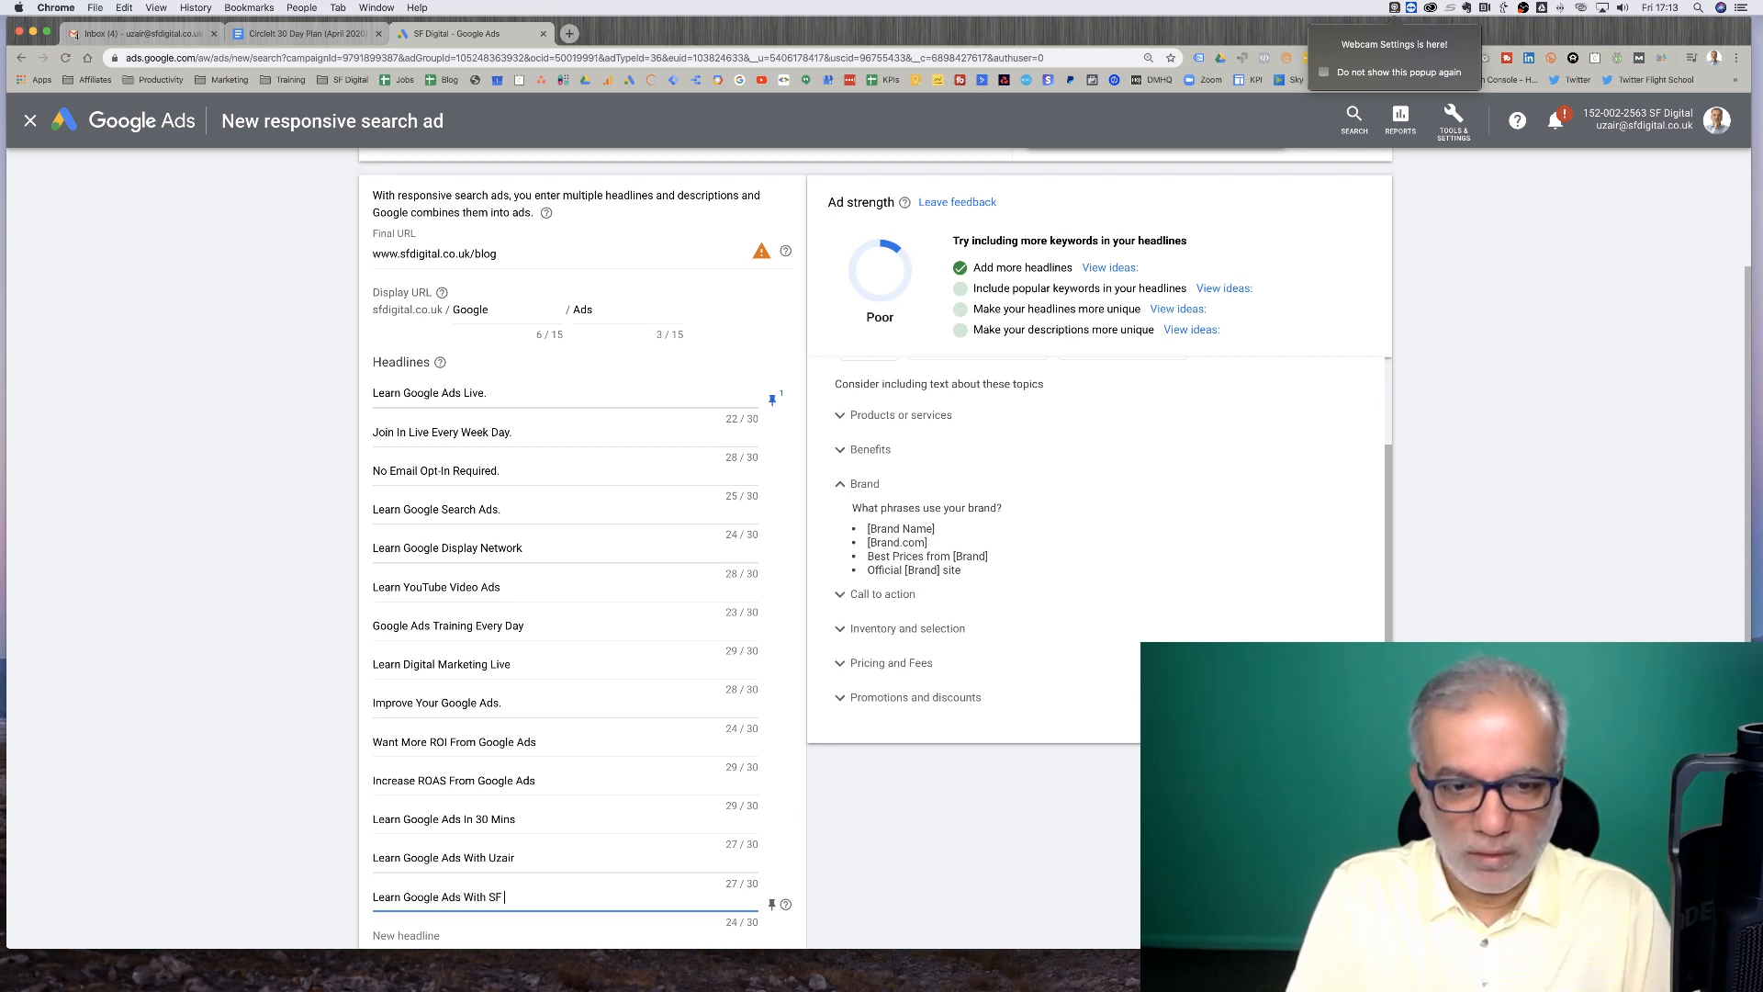
text( Digital)
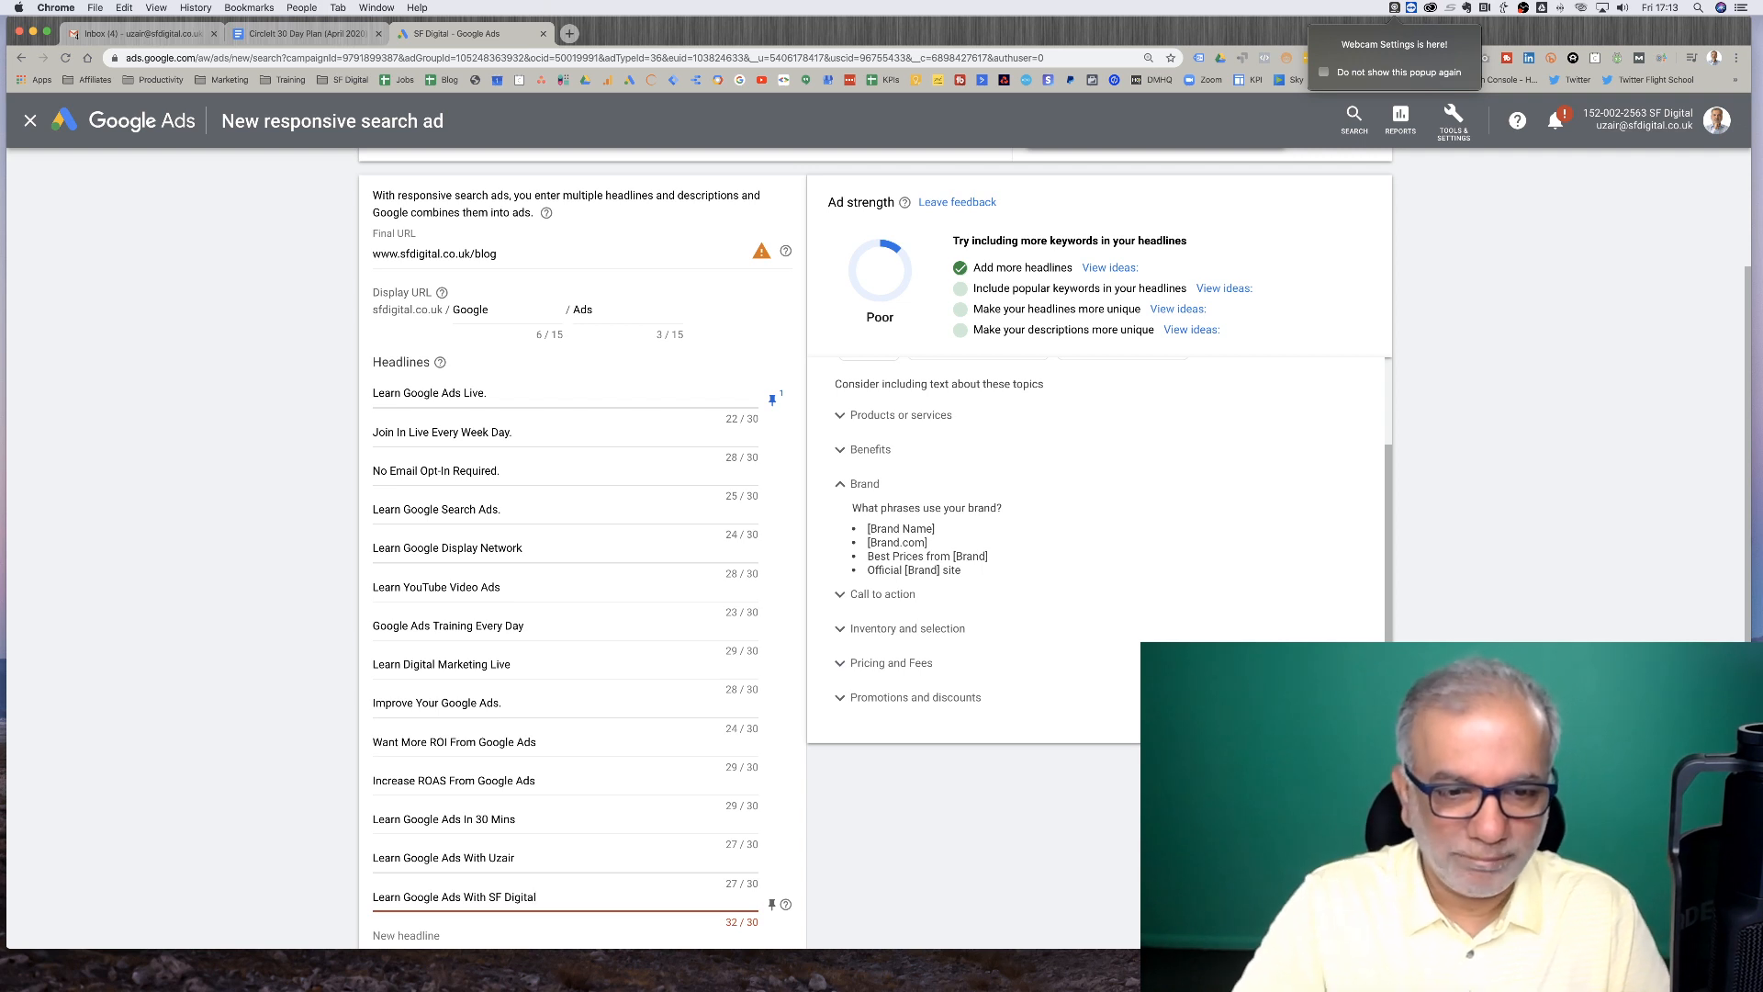
double_click(395, 898)
key(BackSpace)
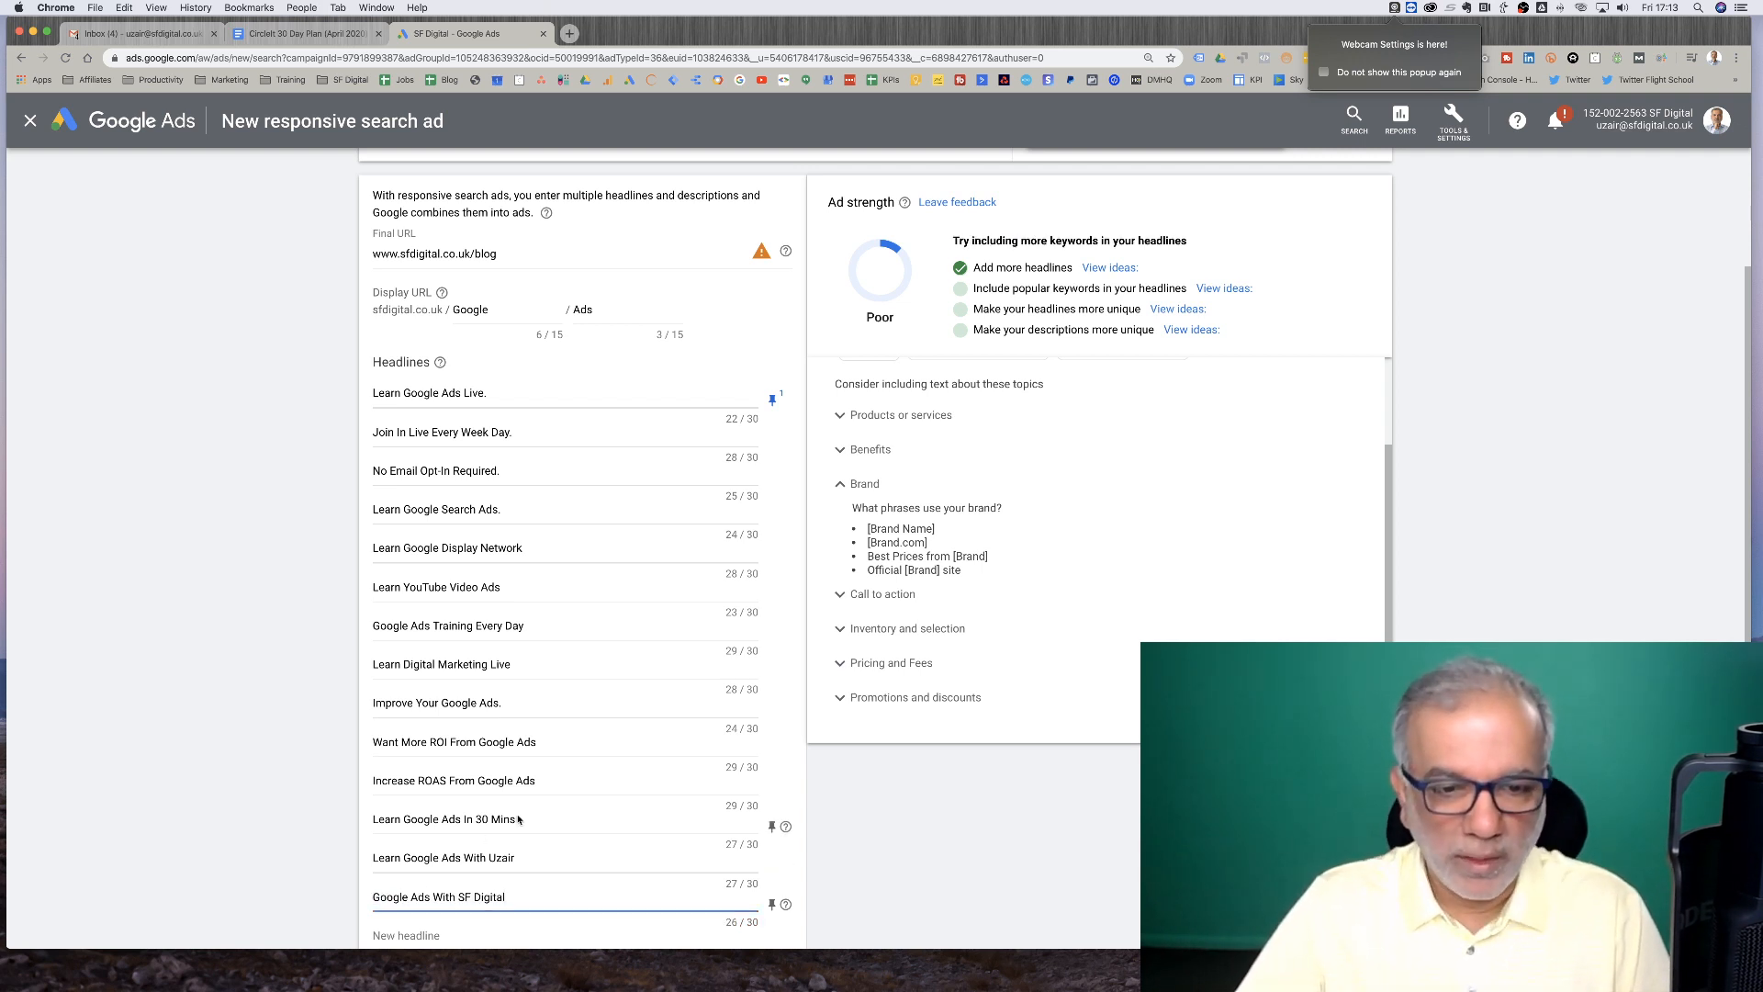
View the ideas for making the headlines more unique and expand the Products or services topic
scroll(533, 797, down, 1)
scroll(534, 799, down, 3)
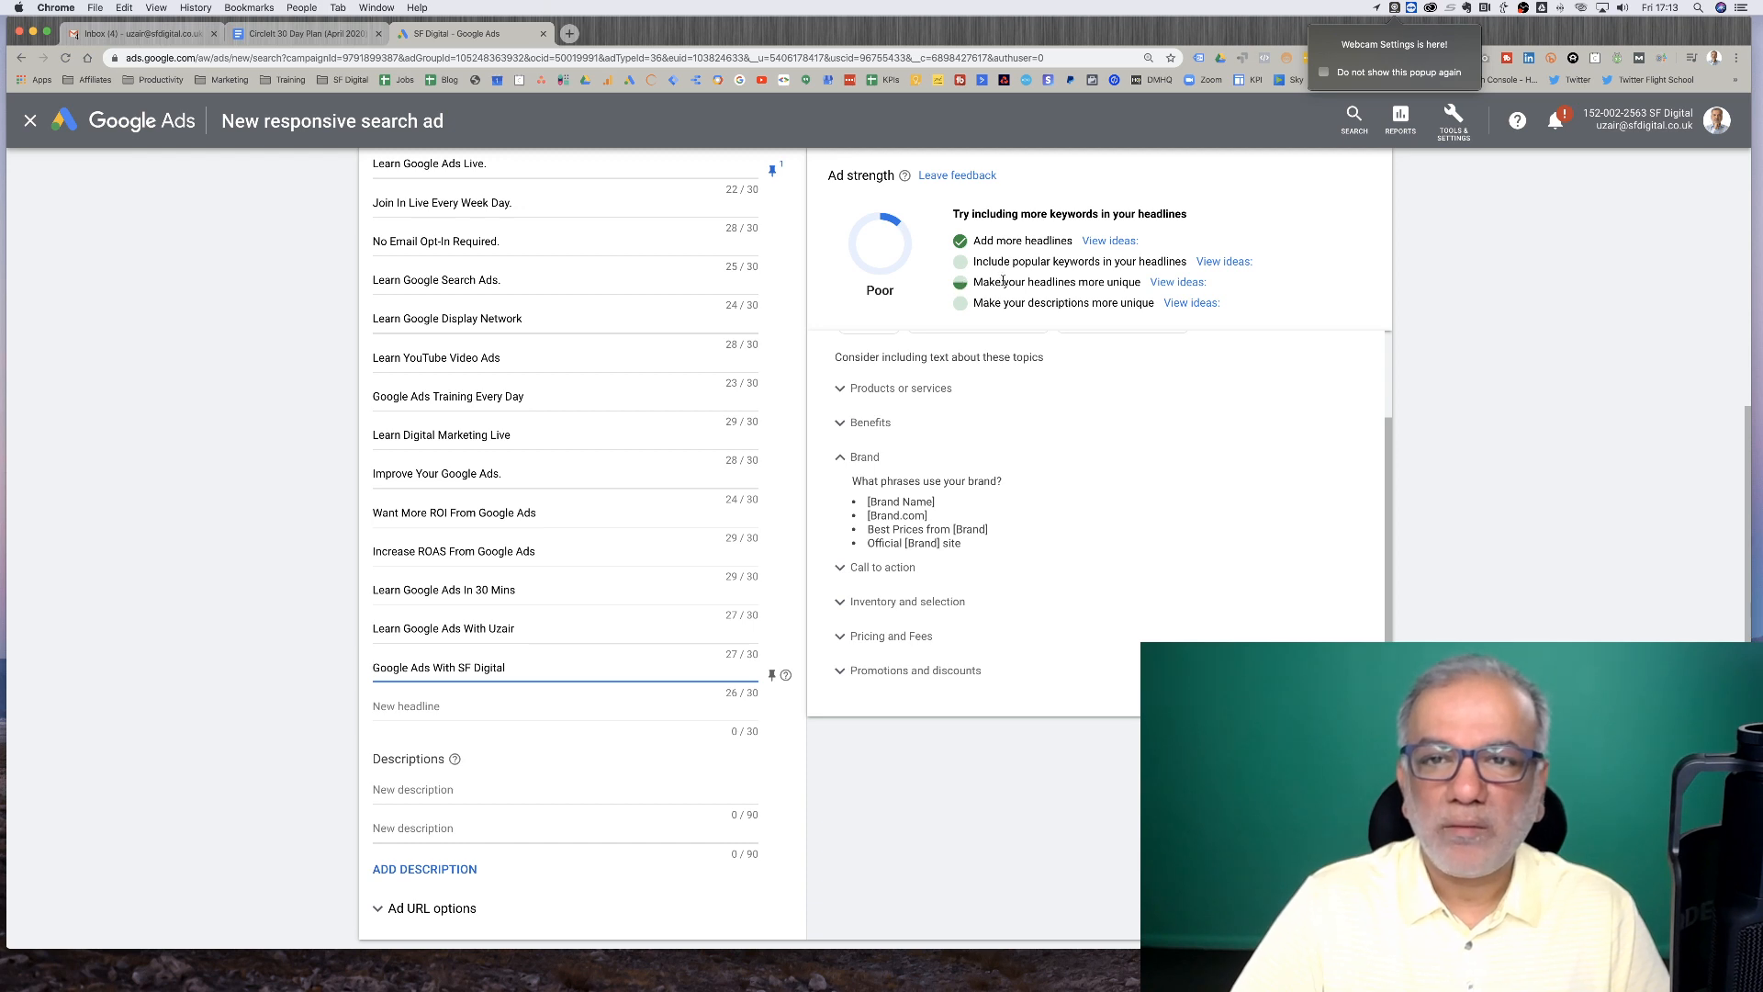
drag(960, 282, 1138, 284)
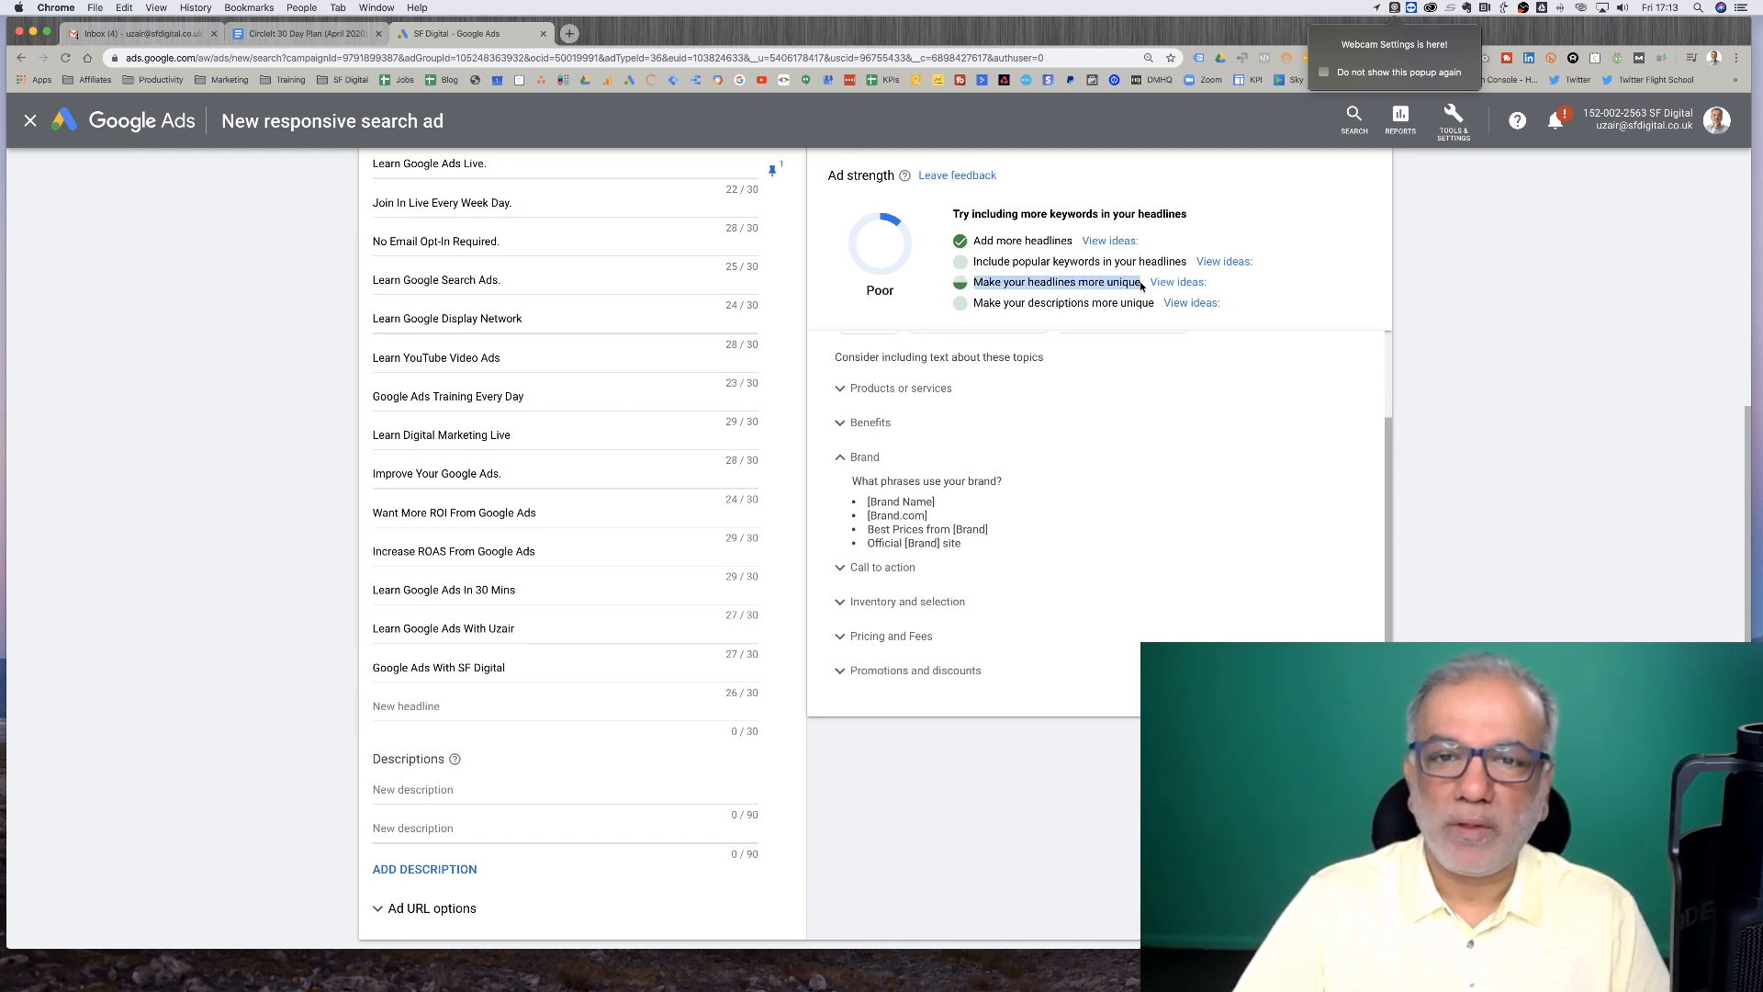
click(1197, 285)
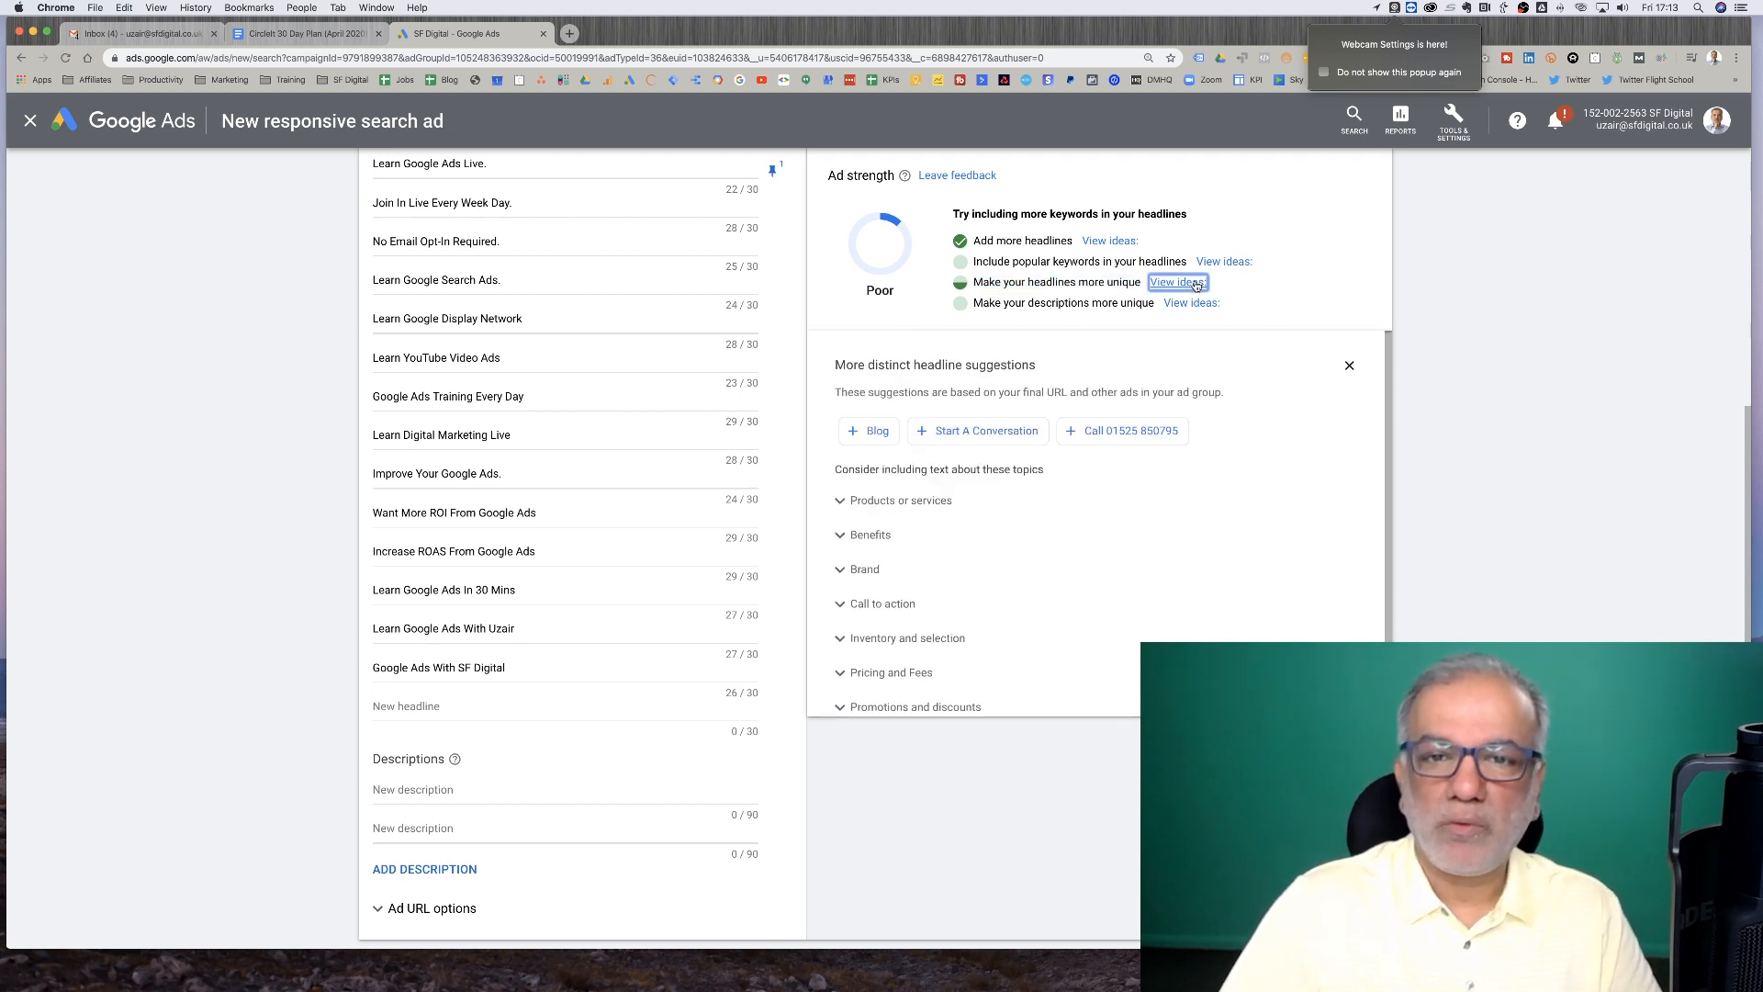
click(871, 502)
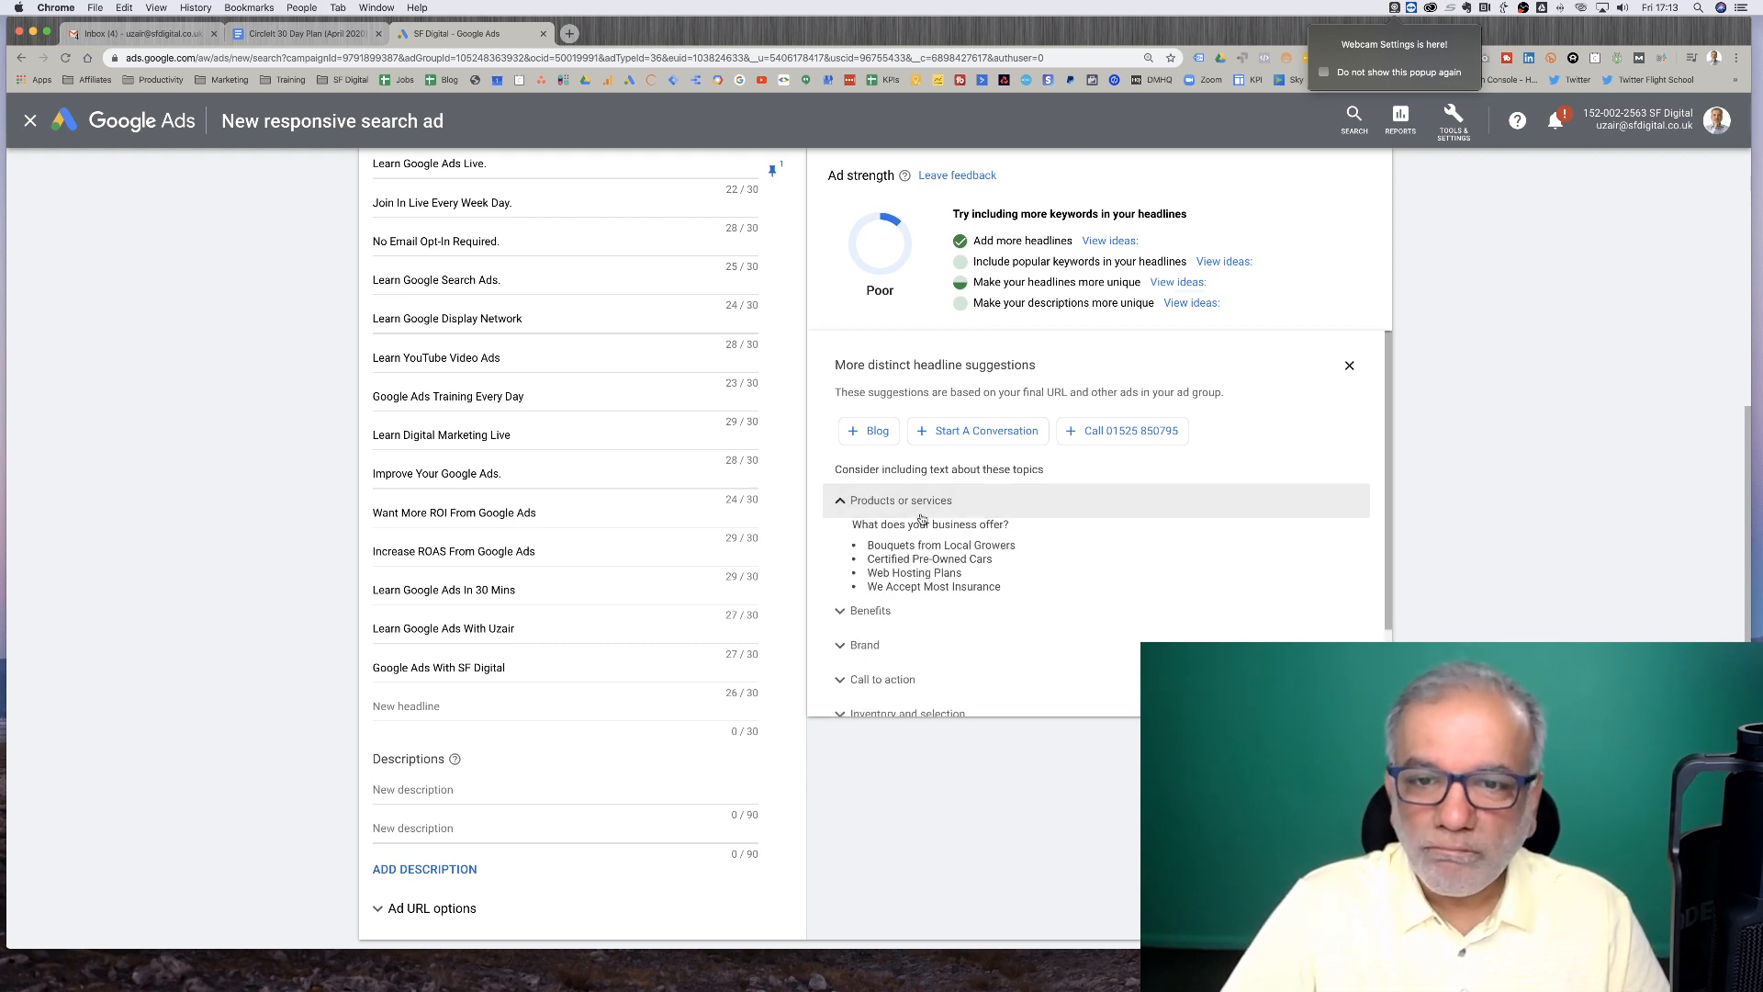
Check the Benefits and Brand headline ideas and enter "sfdigital.co.uk" as the fifteenth headline
click(839, 610)
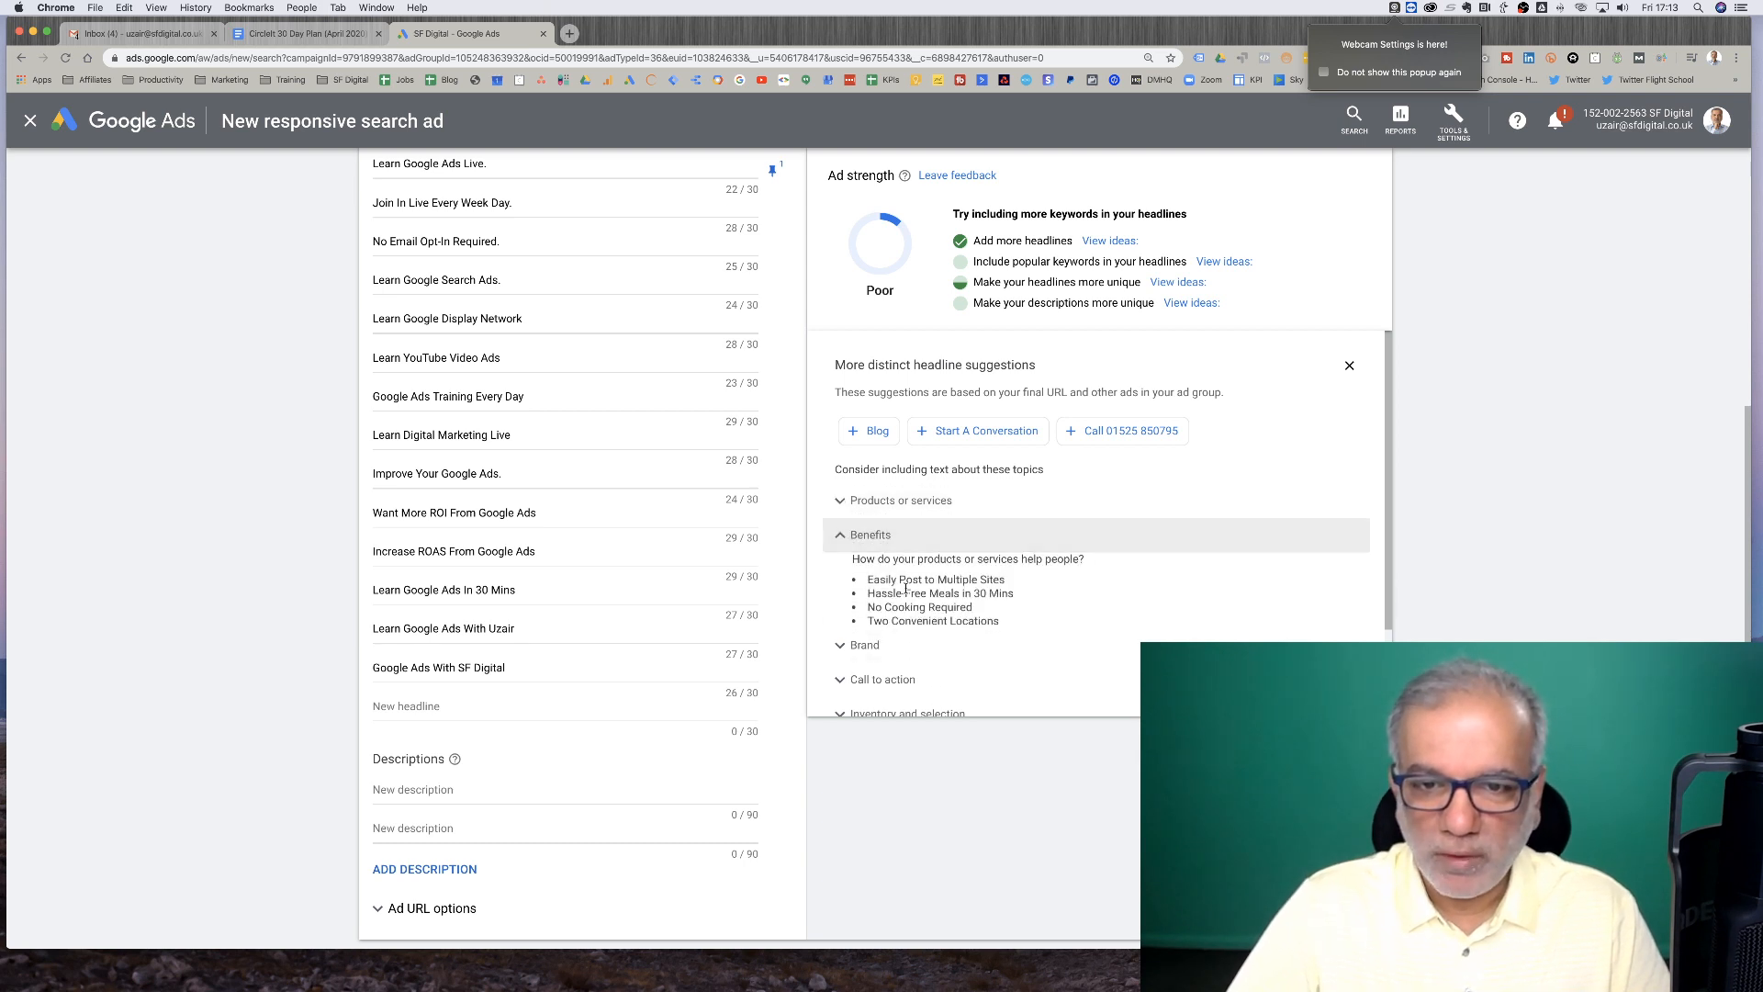
scroll(904, 597, down, 3)
click(843, 532)
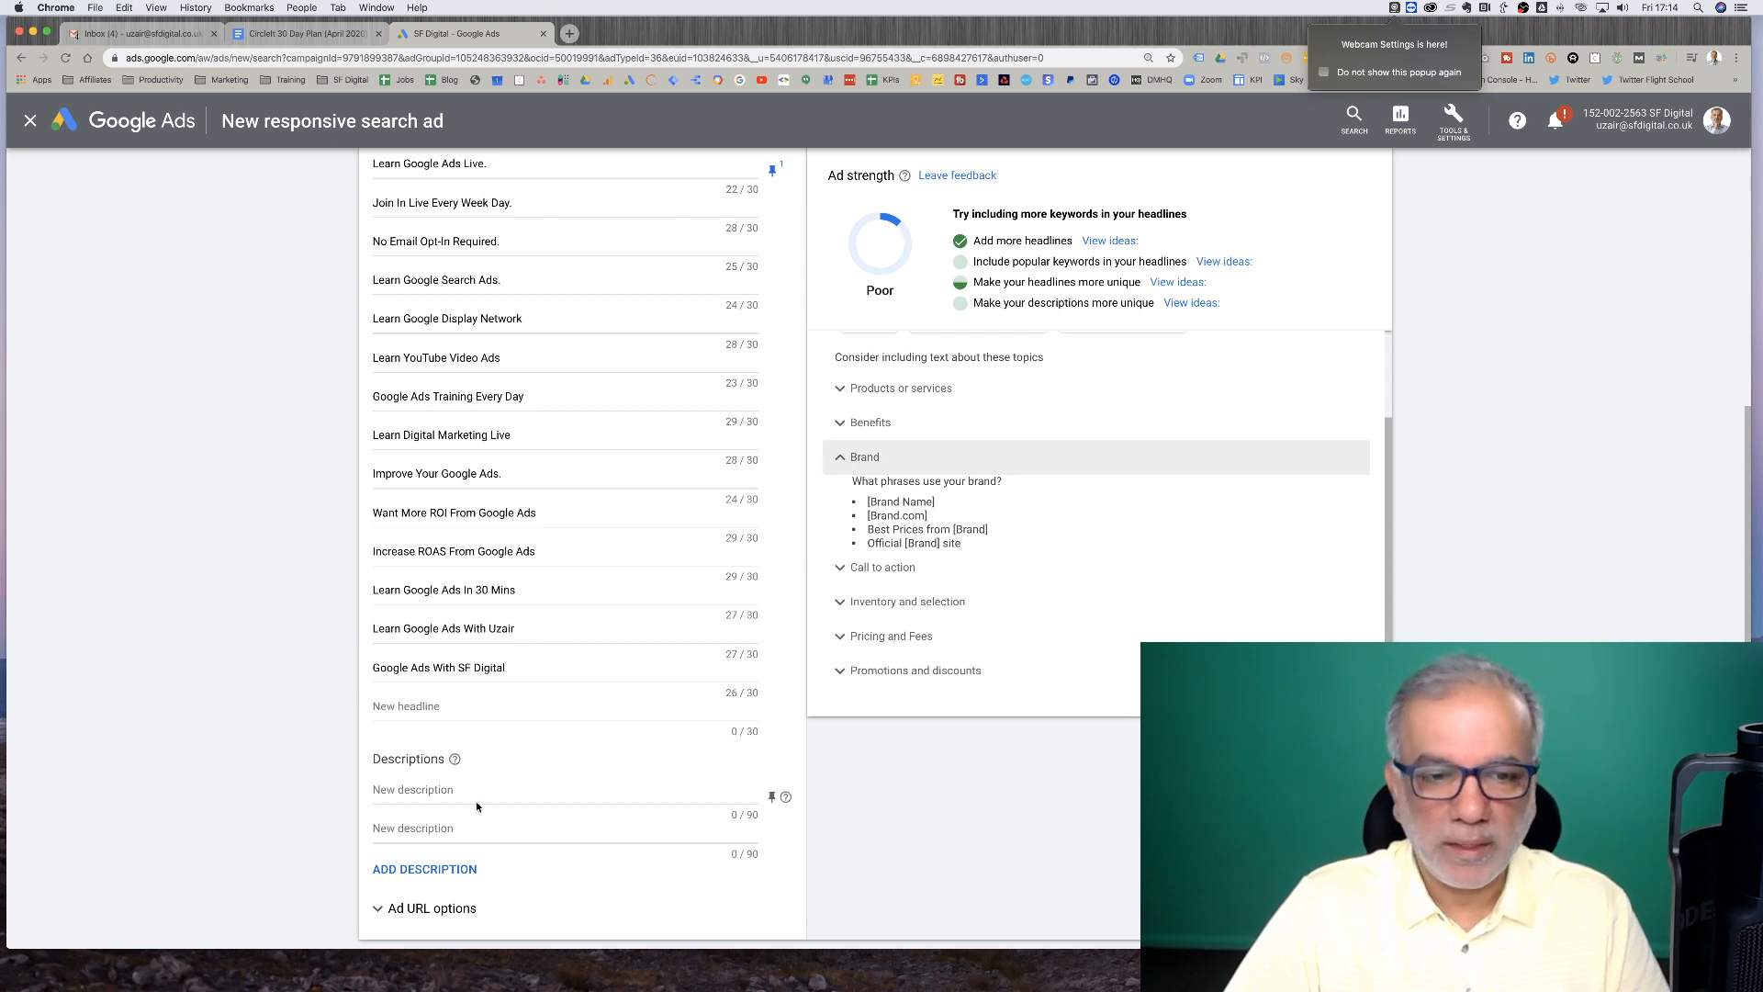
click(443, 708)
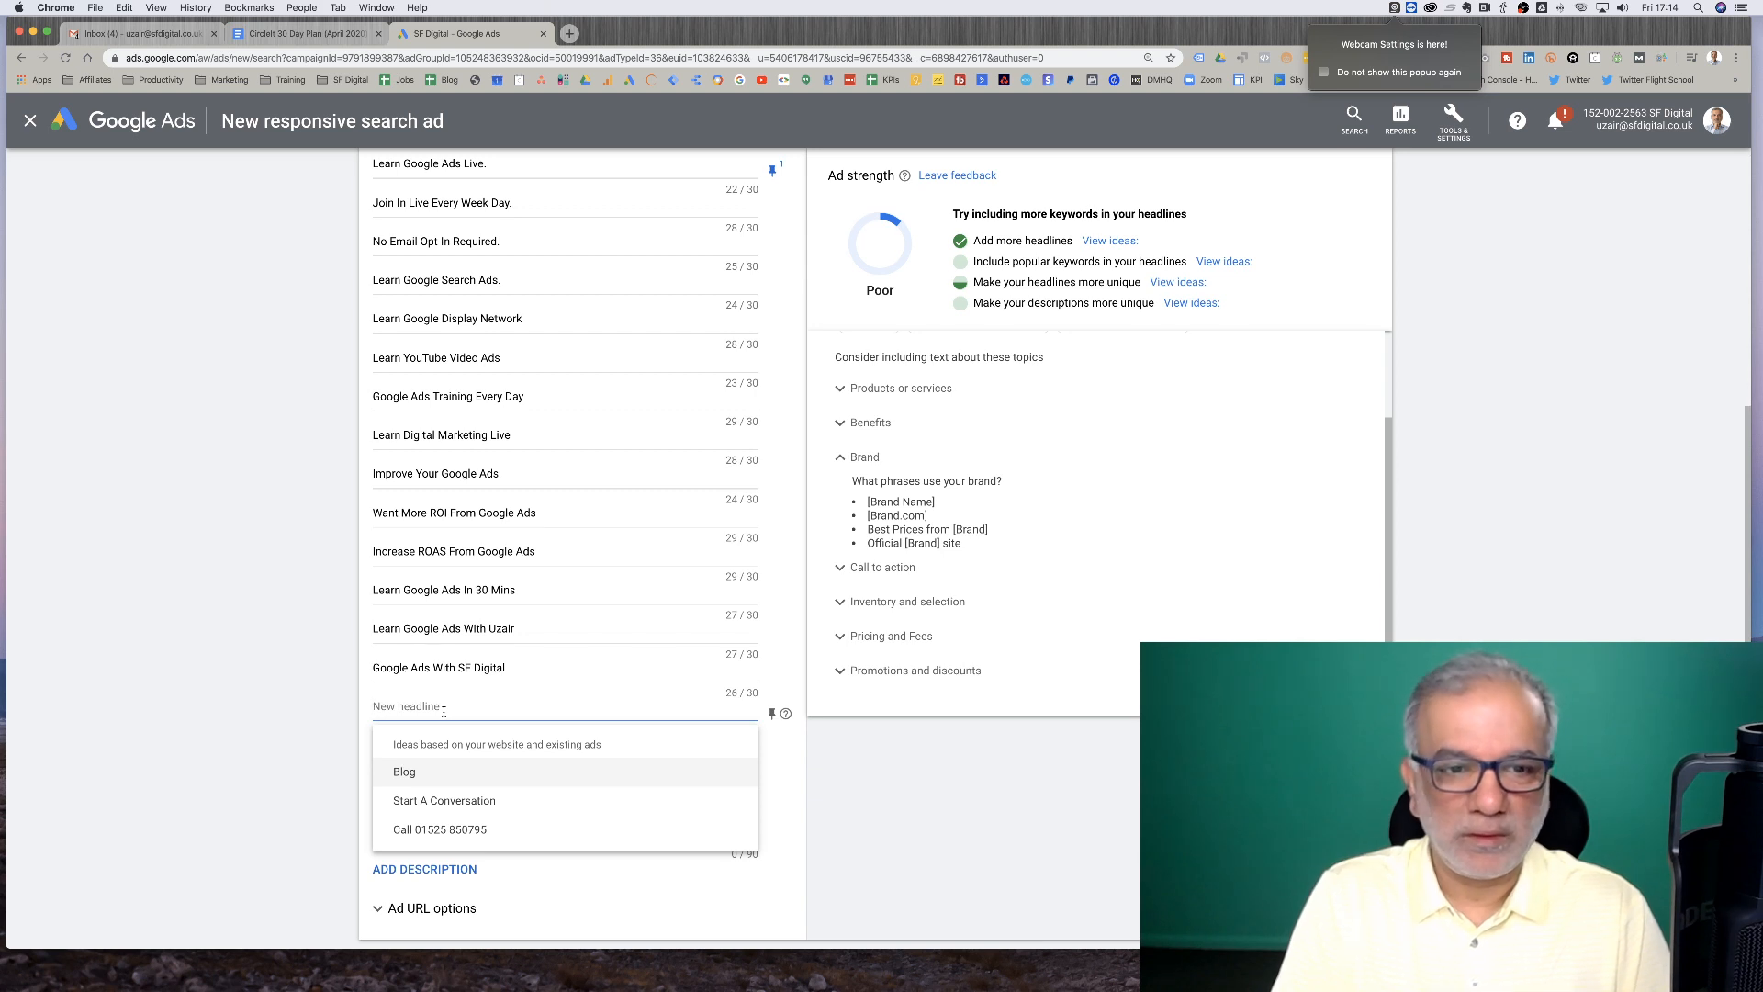
text(sfdigital.co.uk)
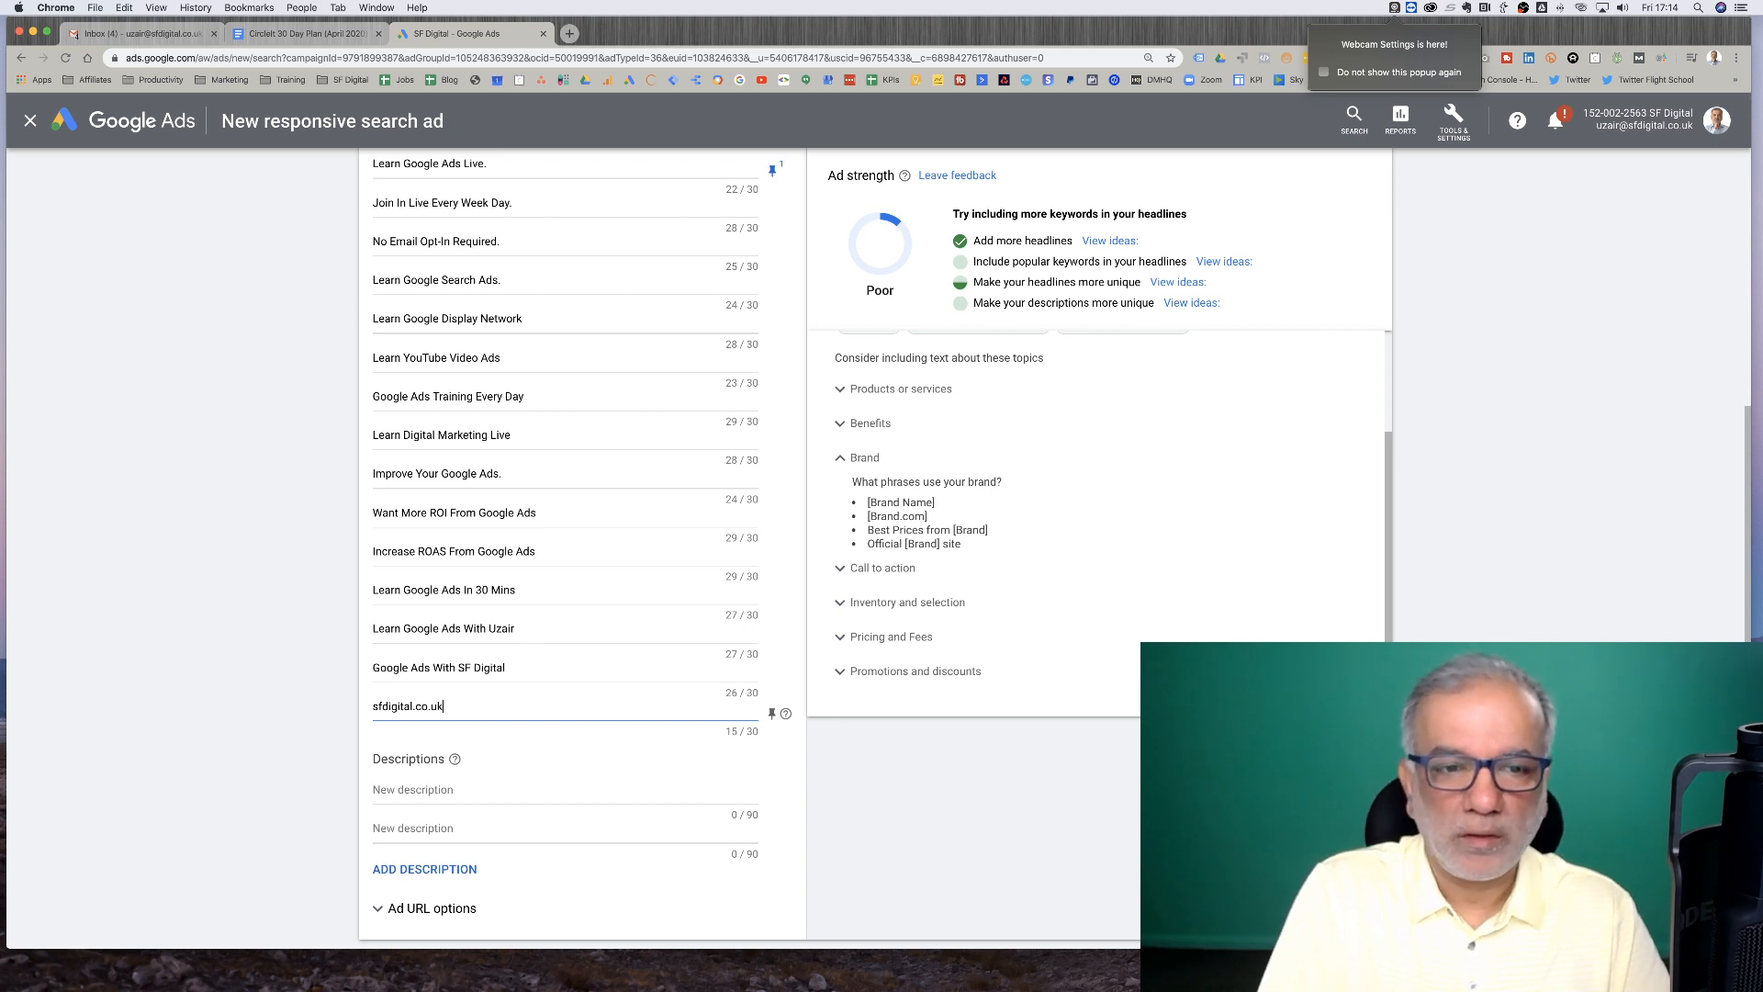
key(Tab)
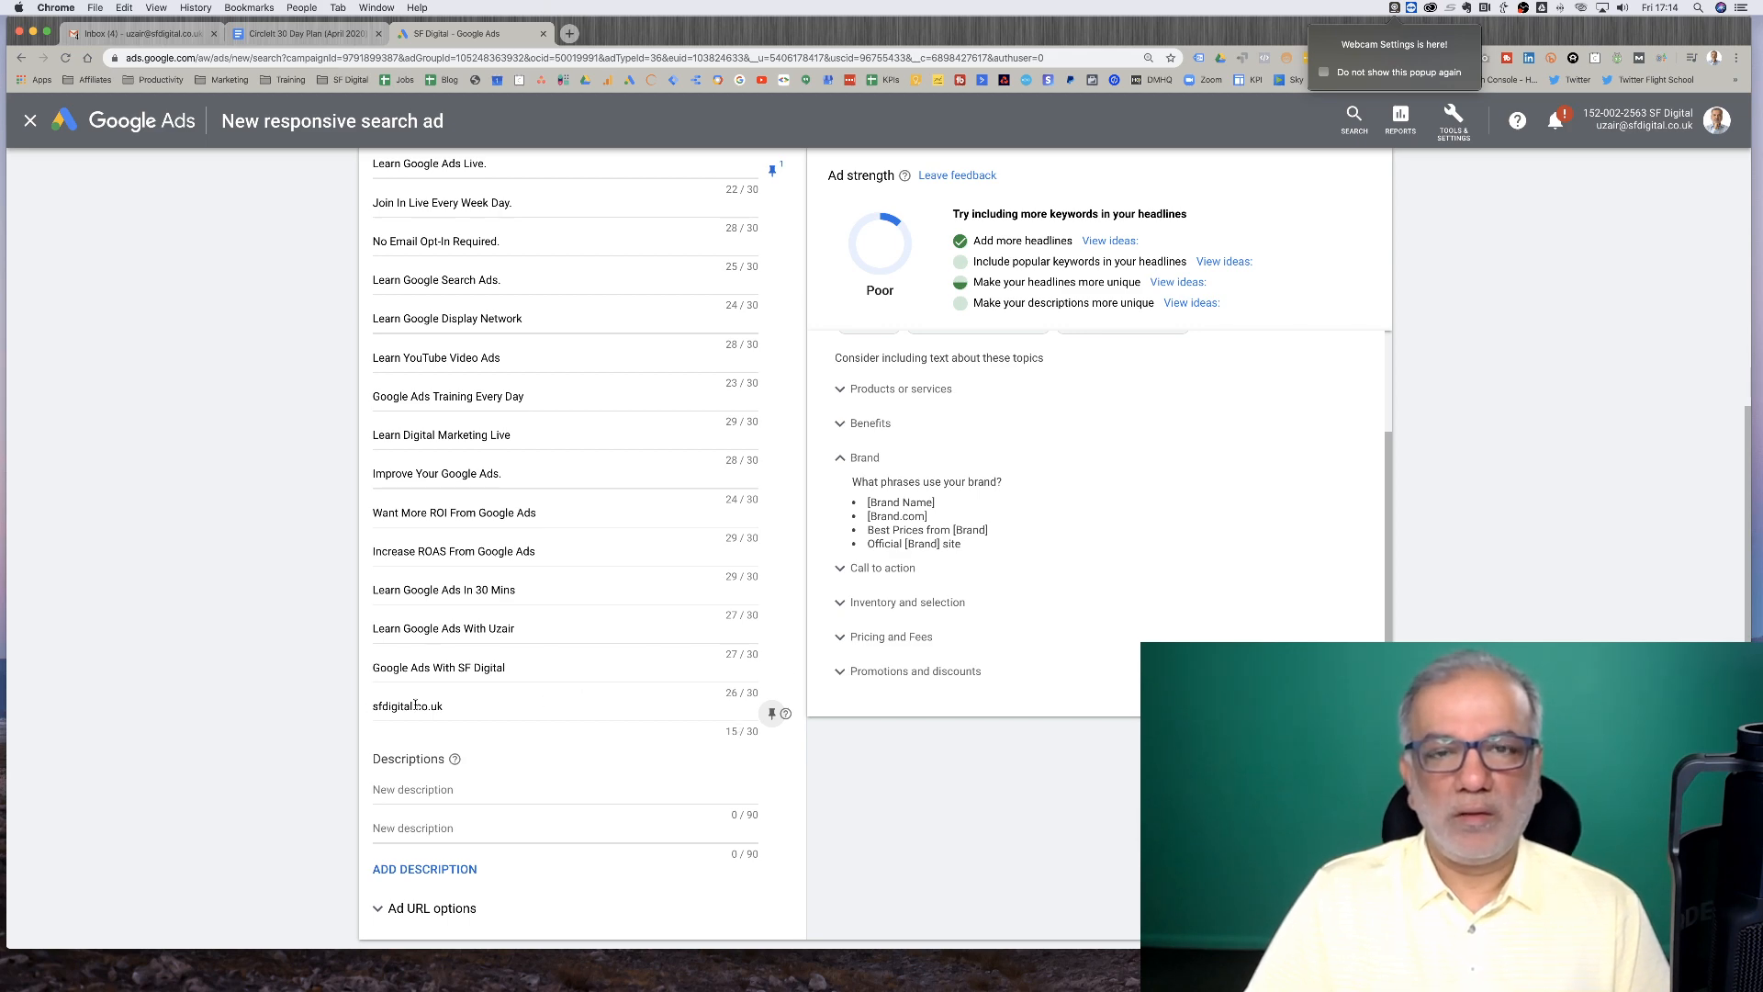
Review the ad's headlines and replace the fifteenth one with "Google Ads Training With" plus the presenter's first name
scroll(911, 359, up, 6)
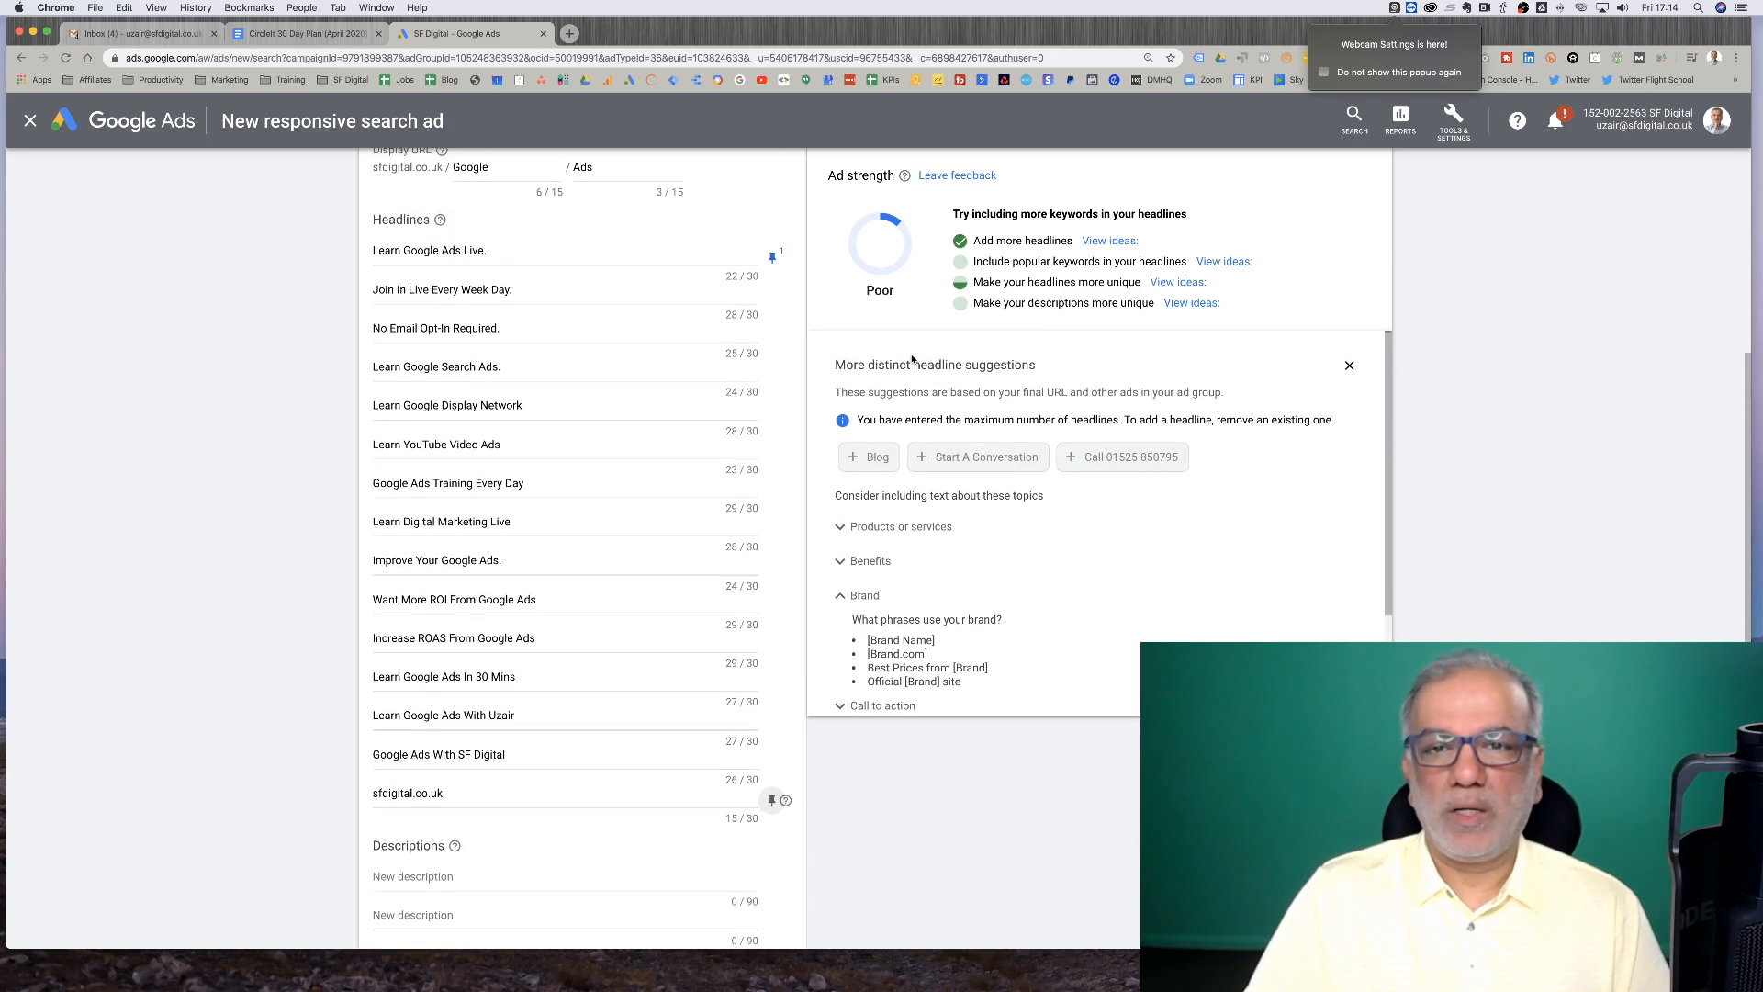
scroll(912, 359, up, 5)
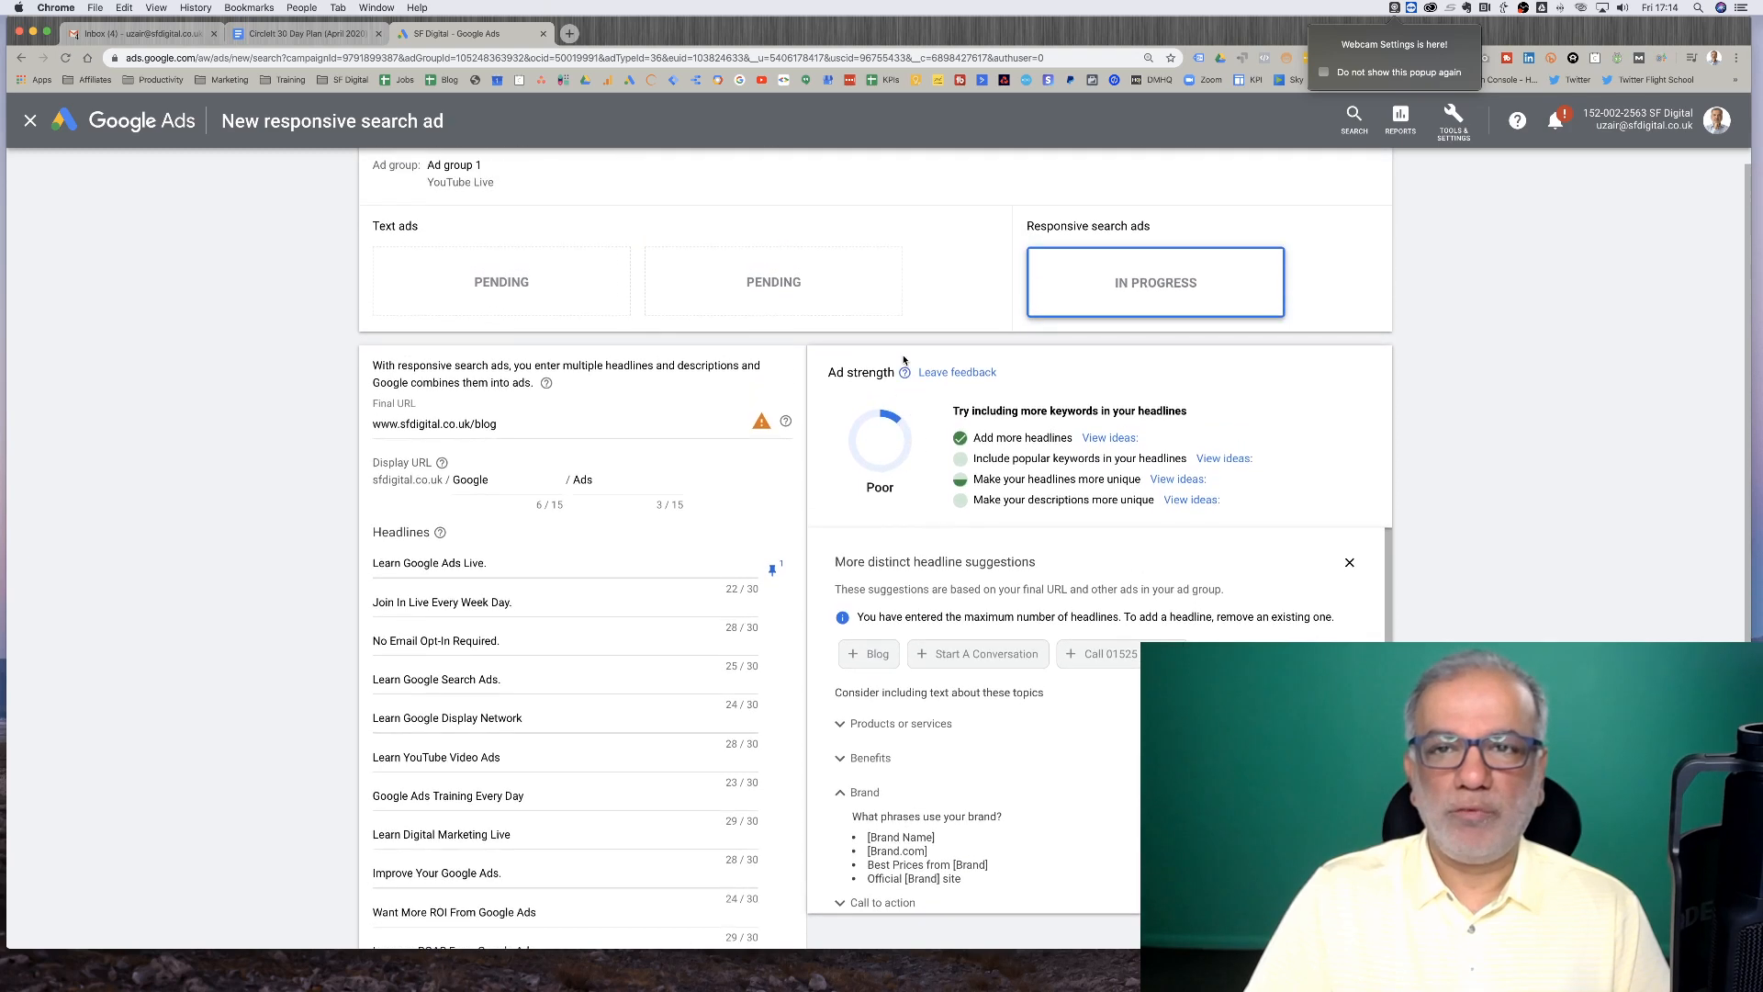
scroll(910, 363, down, 4)
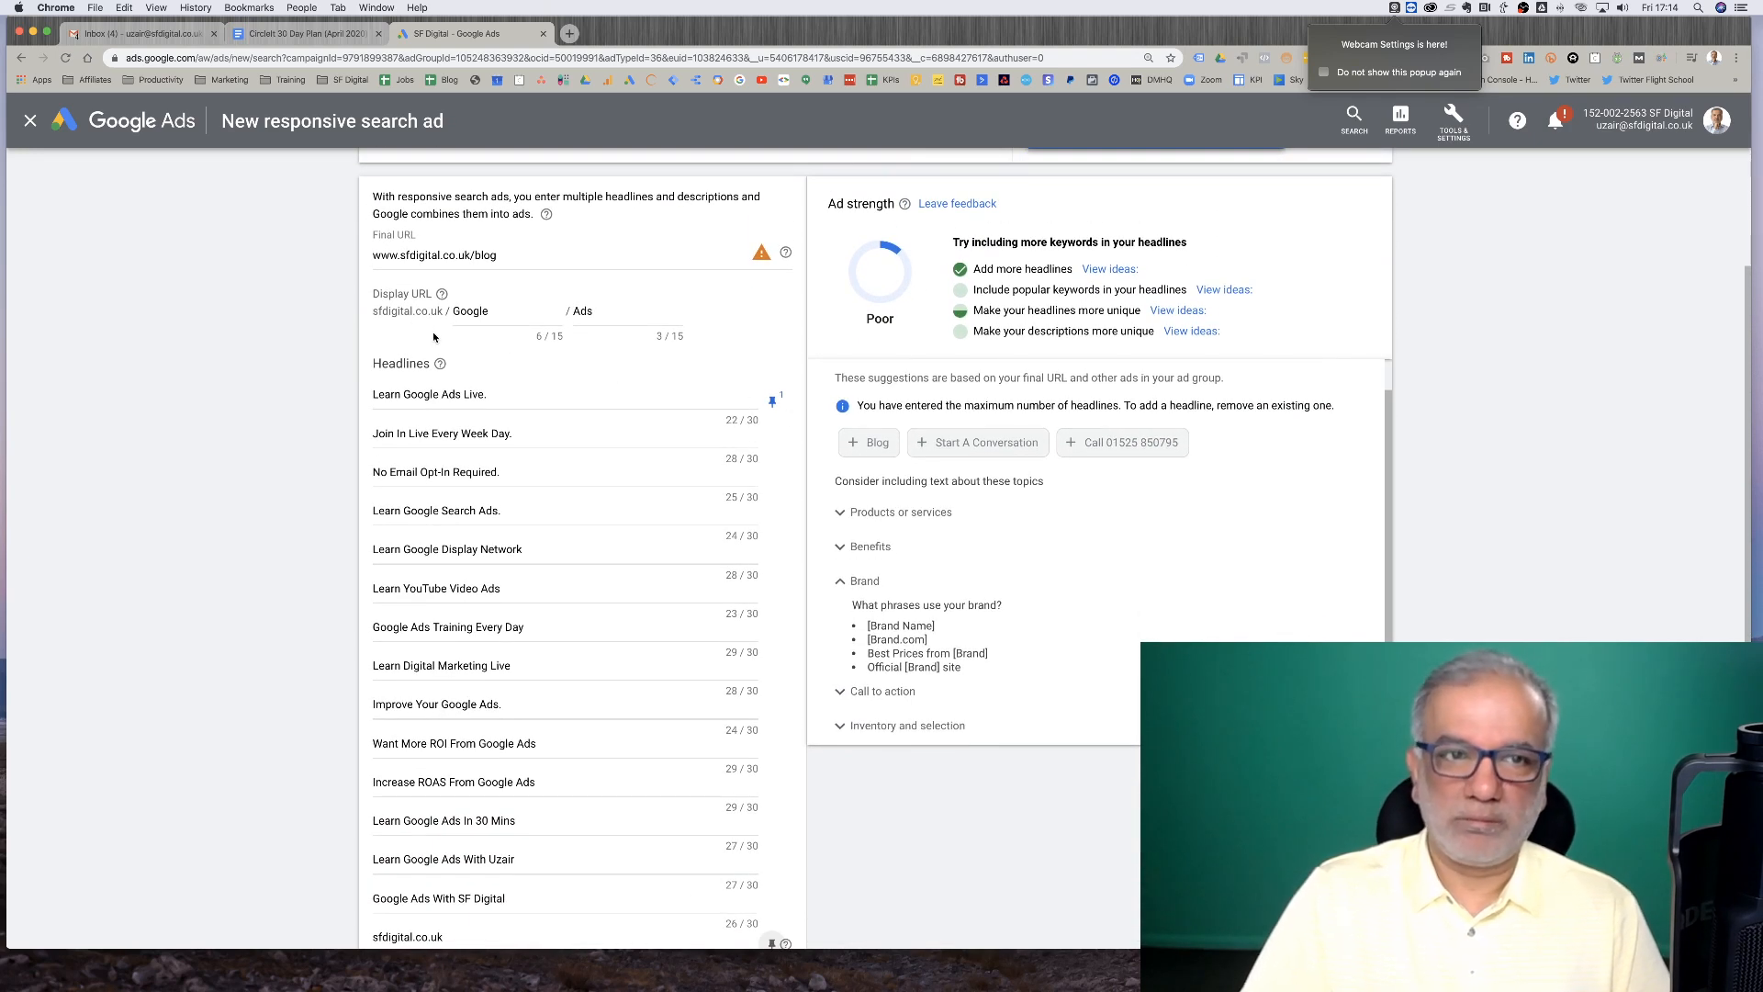
scroll(410, 937, down, 3)
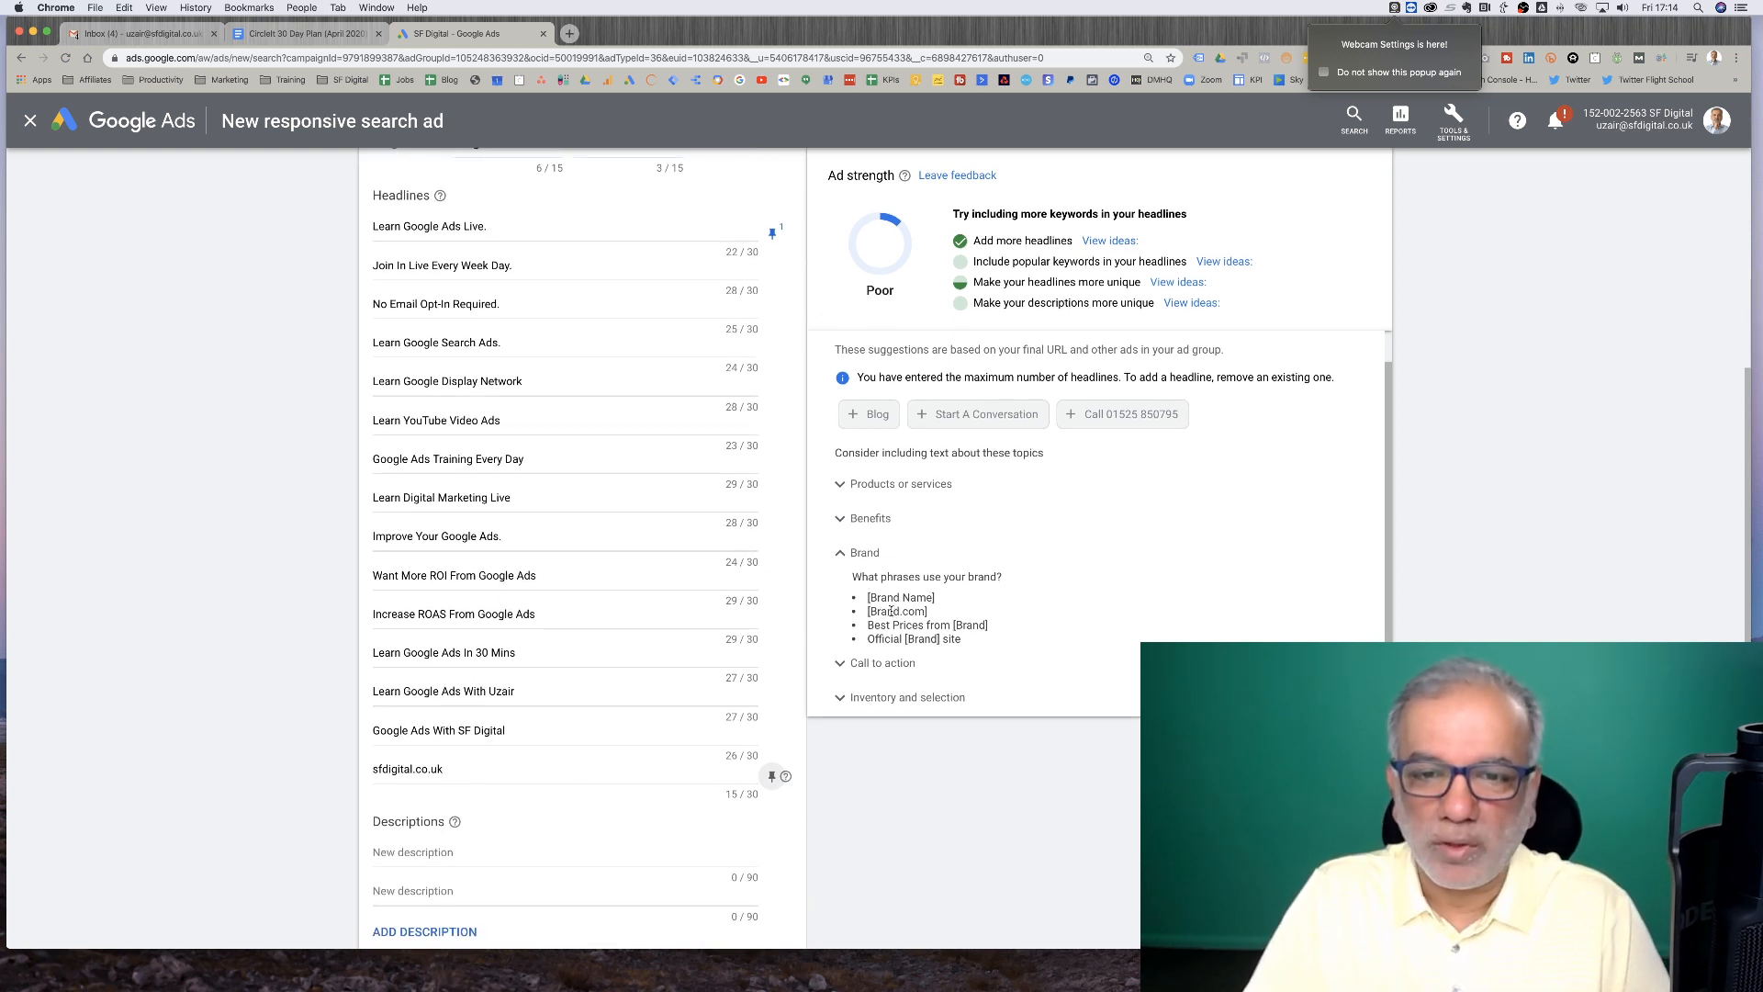
double_click(423, 773)
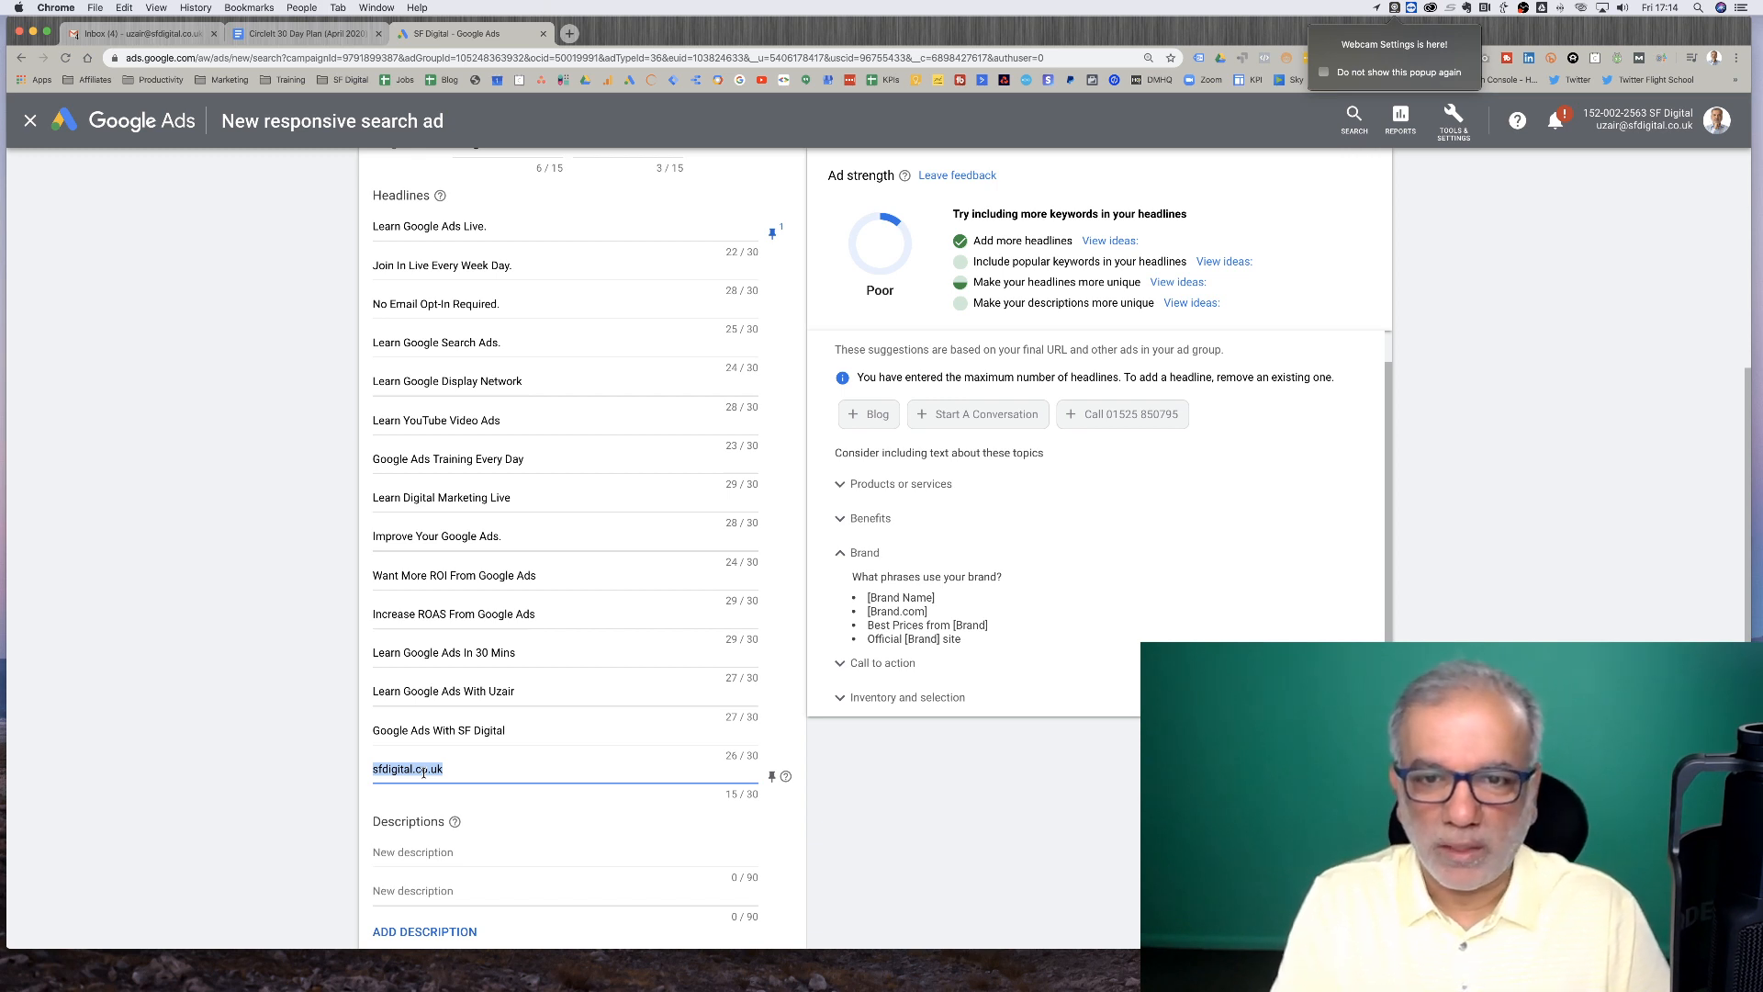
text(G)
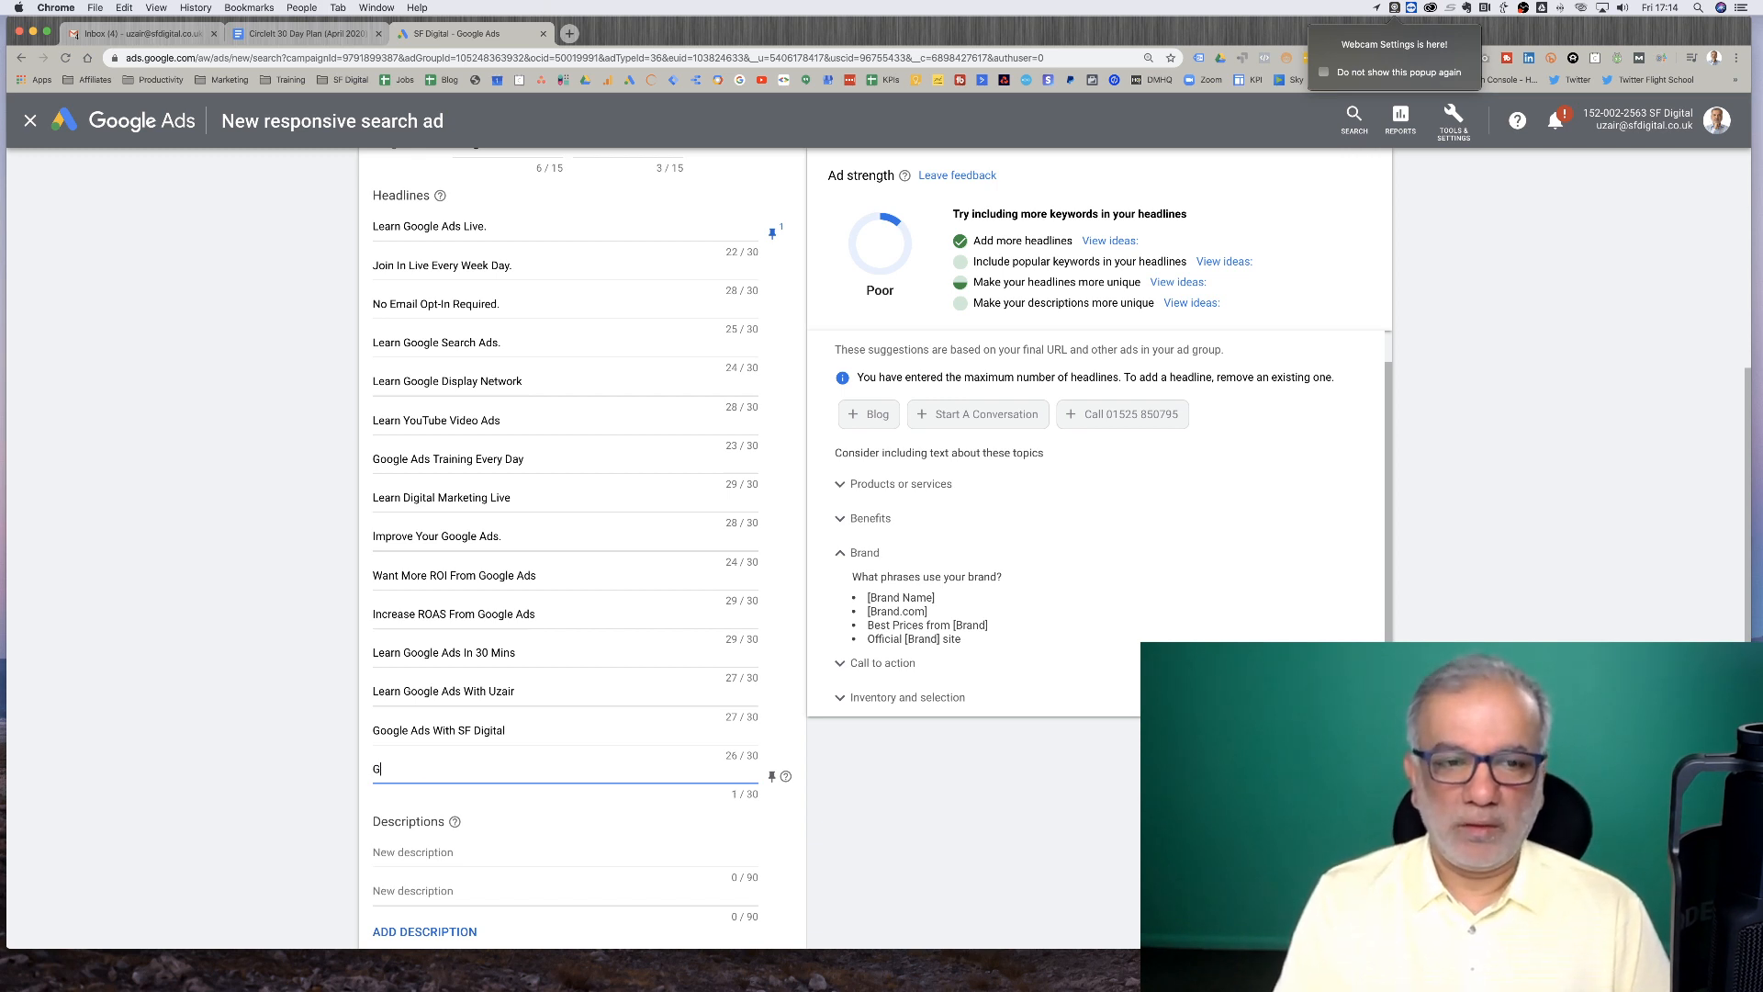
text(oogle Ads )
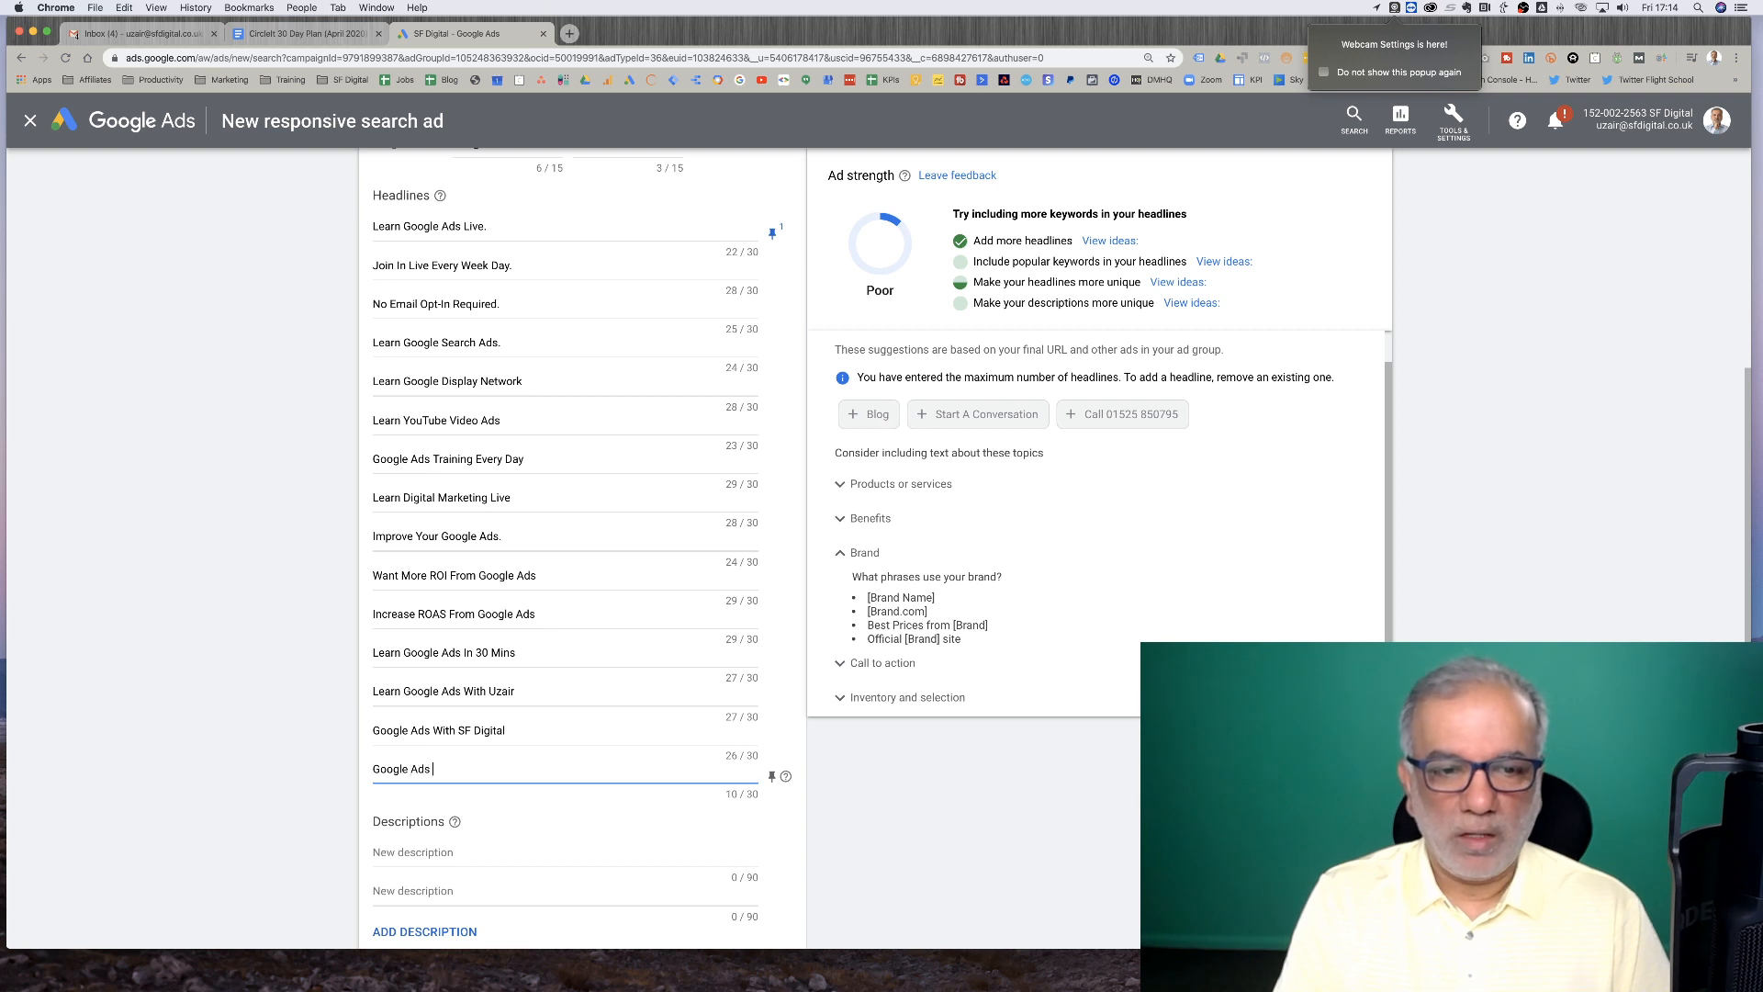
text( Training)
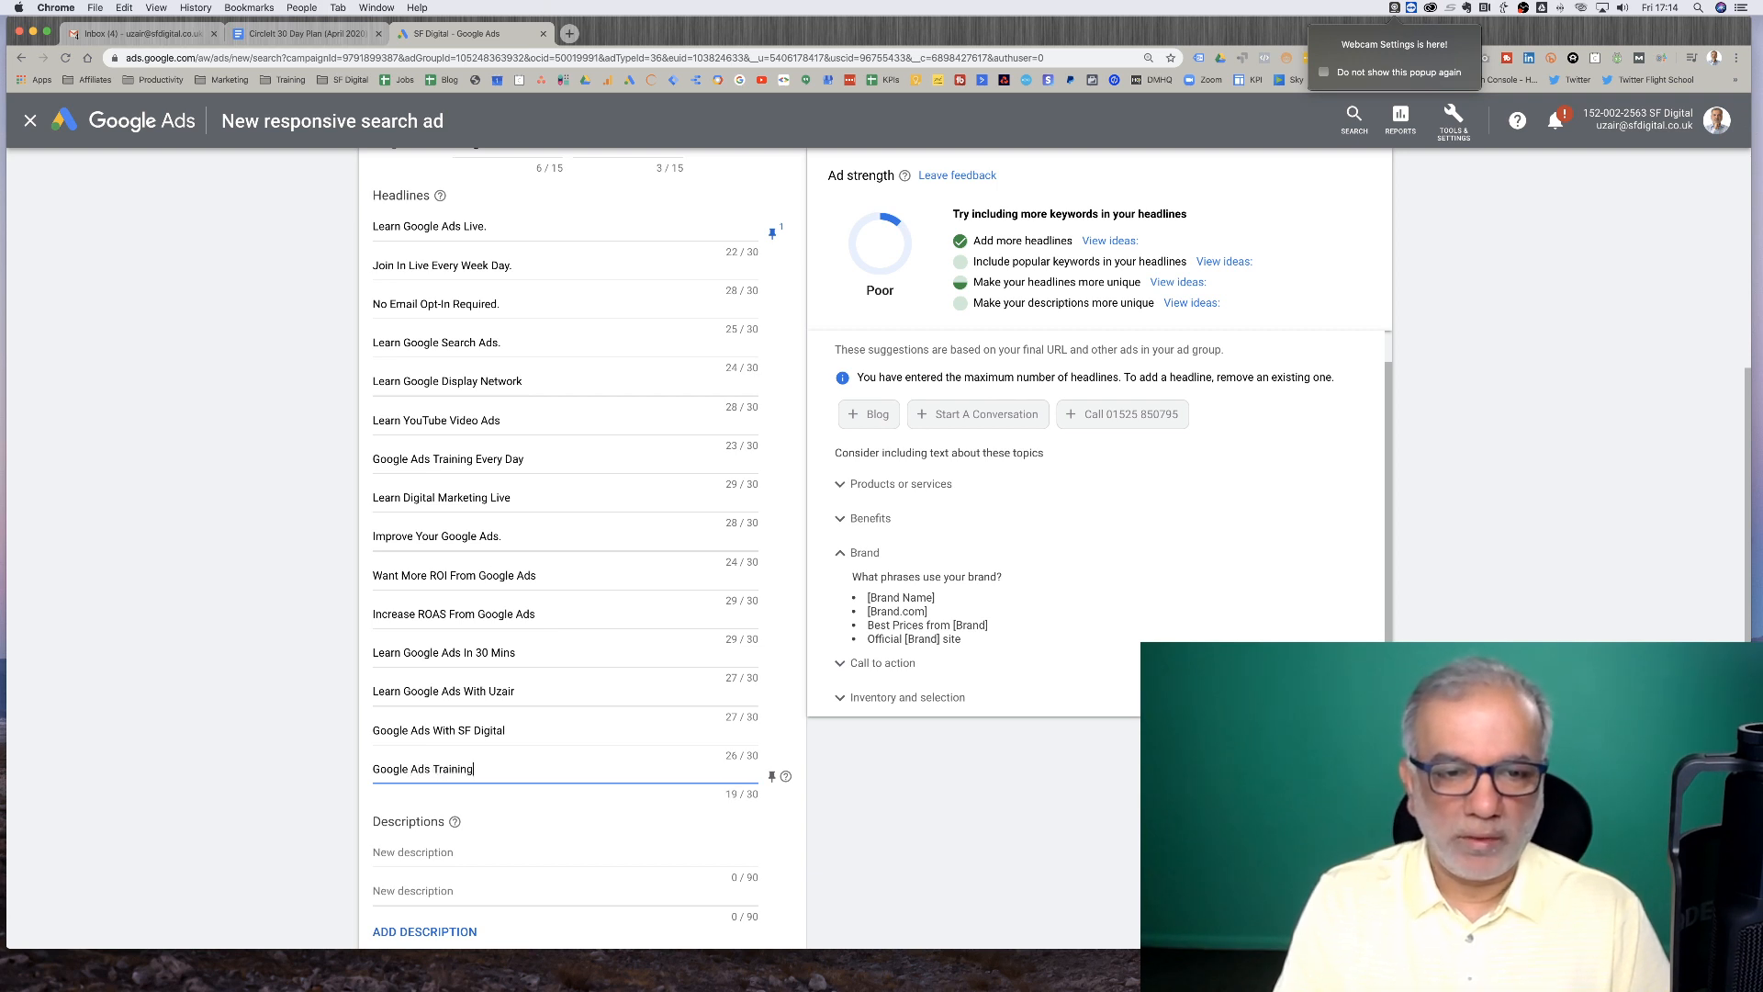
text( With Uzair)
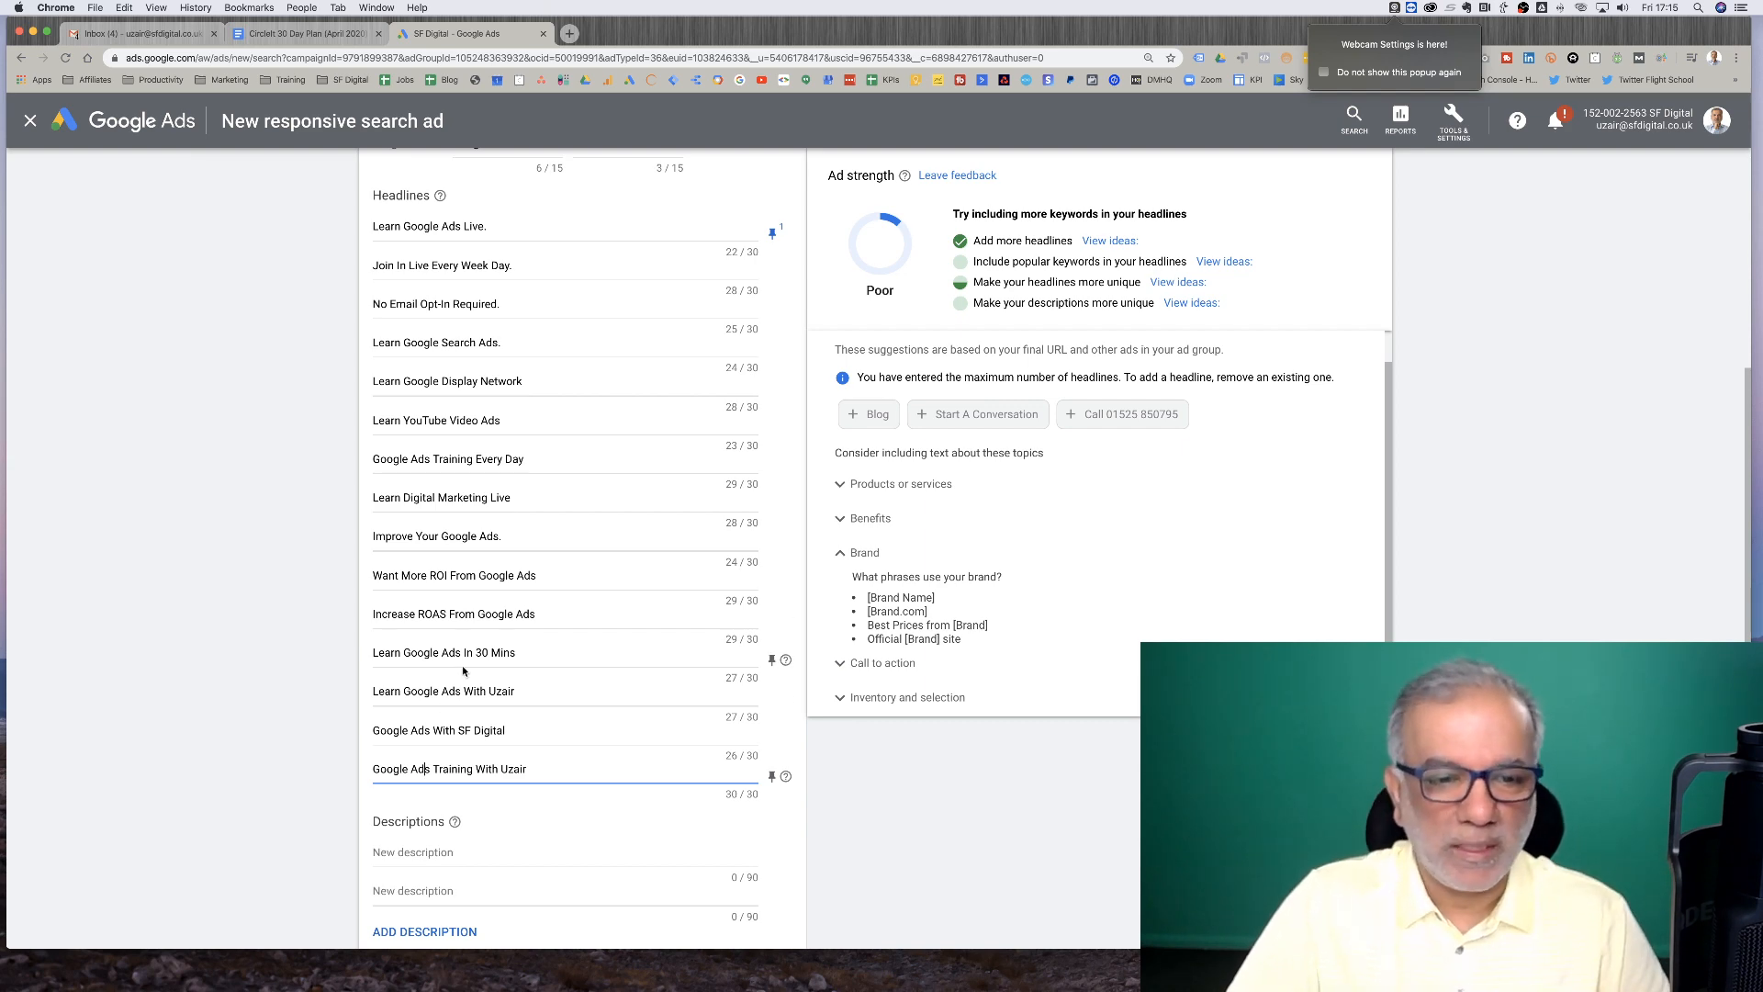
Add a third description field and enter "Join", the presenter's first name and "Every Week Day Live On YouTube" as the first description
scroll(463, 670, down, 3)
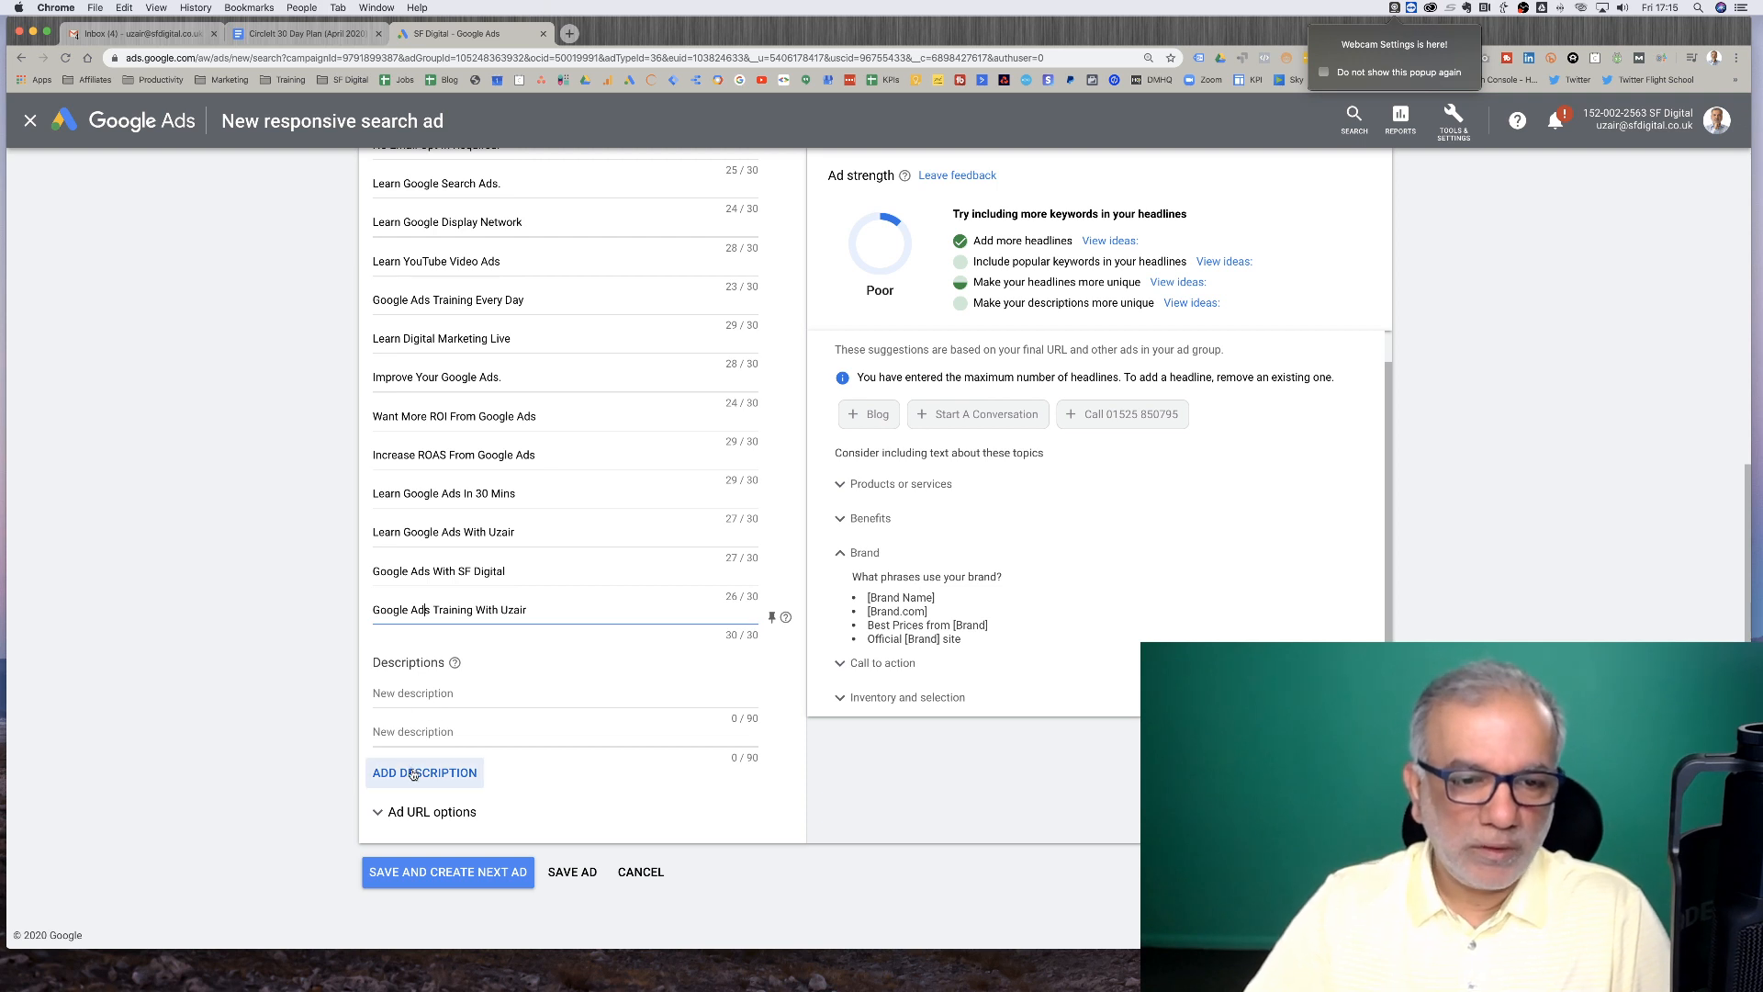
click(414, 774)
click(451, 692)
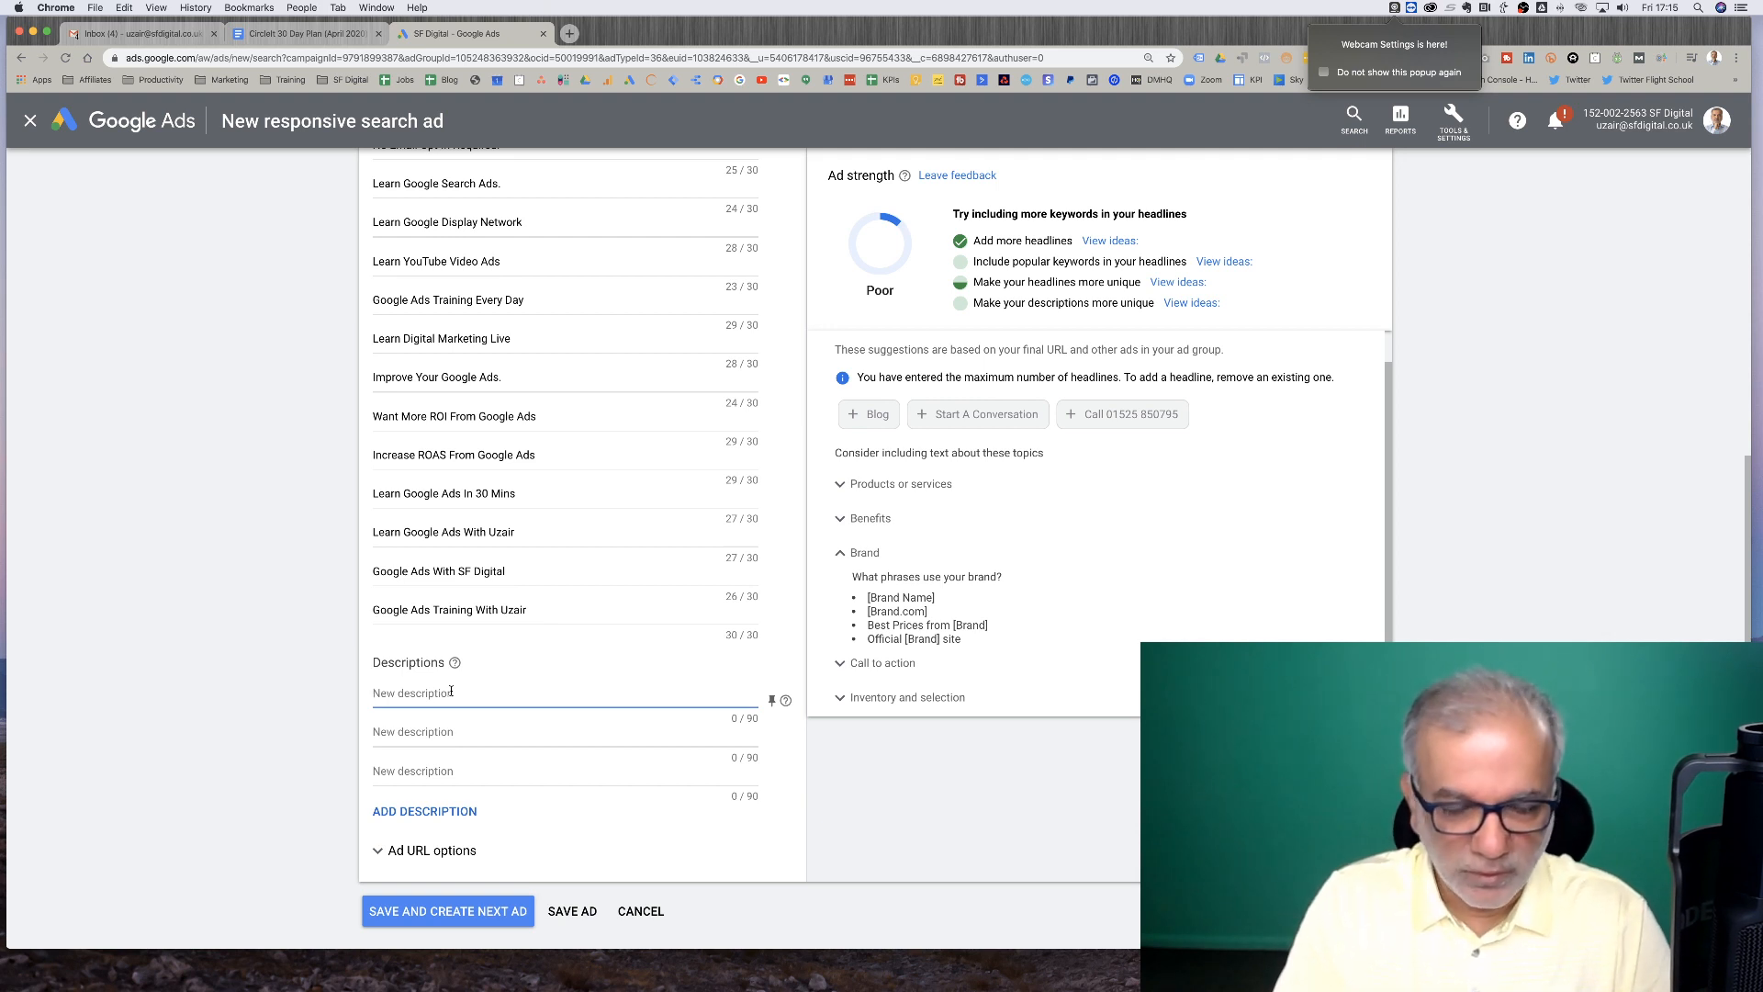
text(Join Uzair Every Week Day)
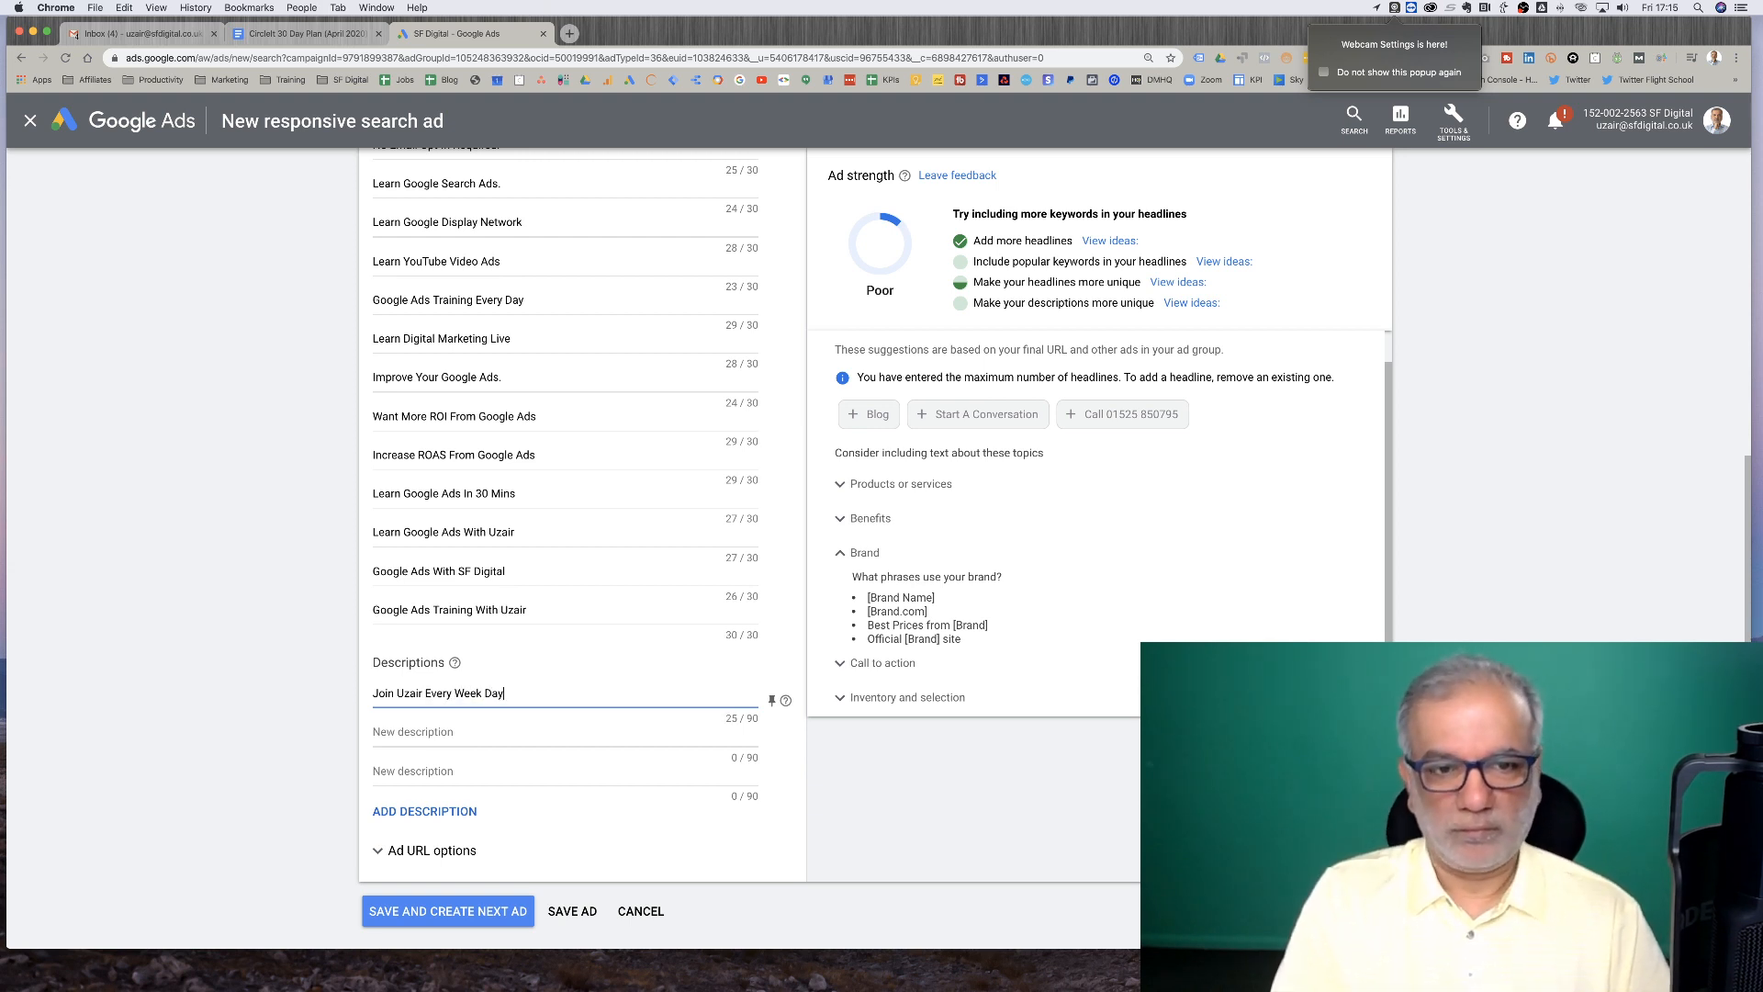
text( Li)
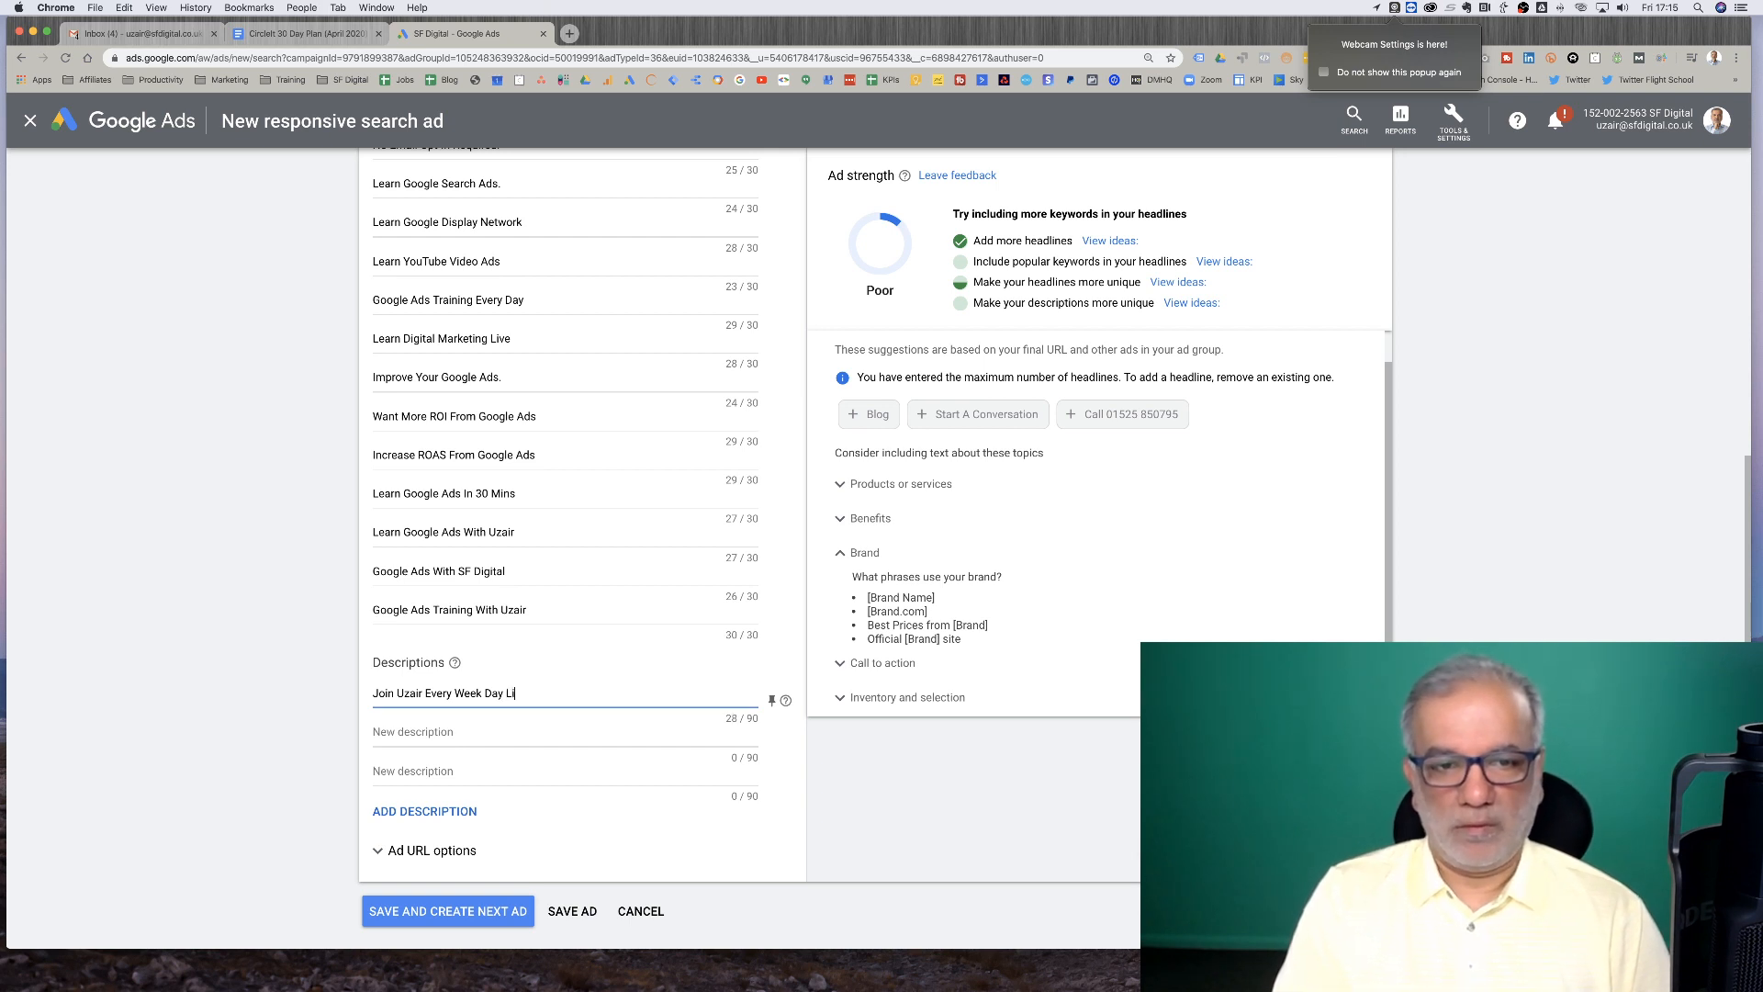
text(ve On  YouTube)
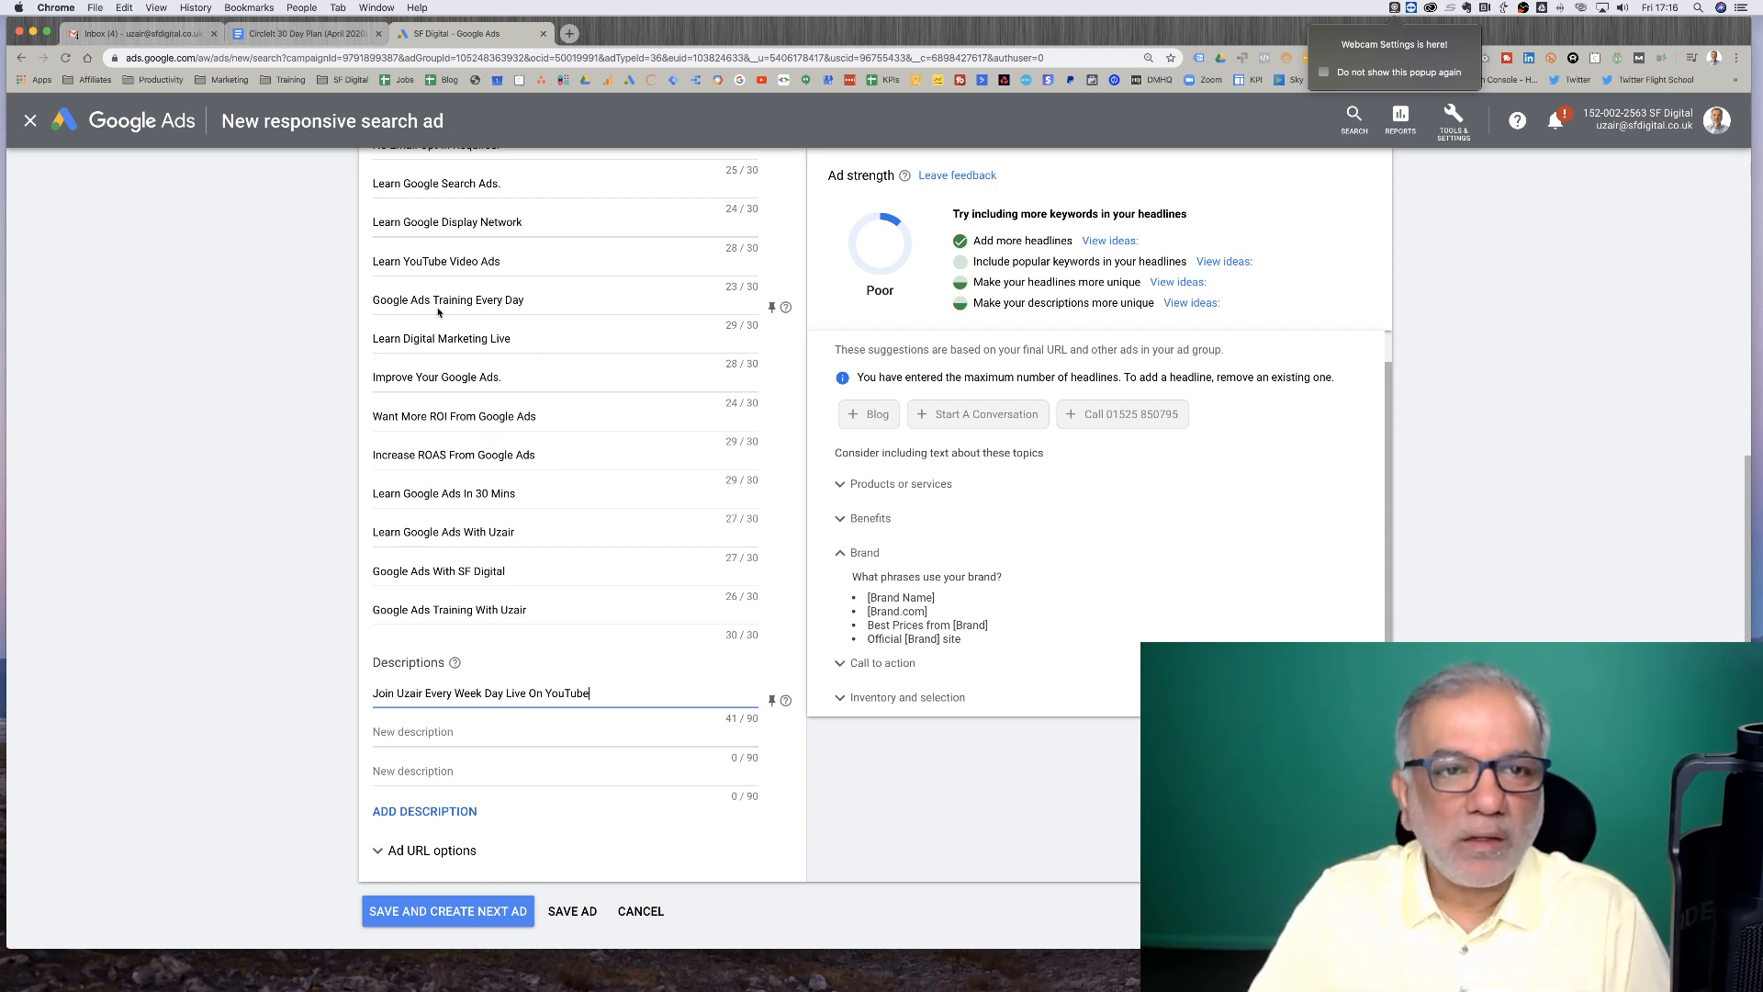
End the first description's sentence with a full stop, try "EVERYDAY" after it and remove that word
scroll(458, 191, up, 3)
scroll(458, 191, down, 4)
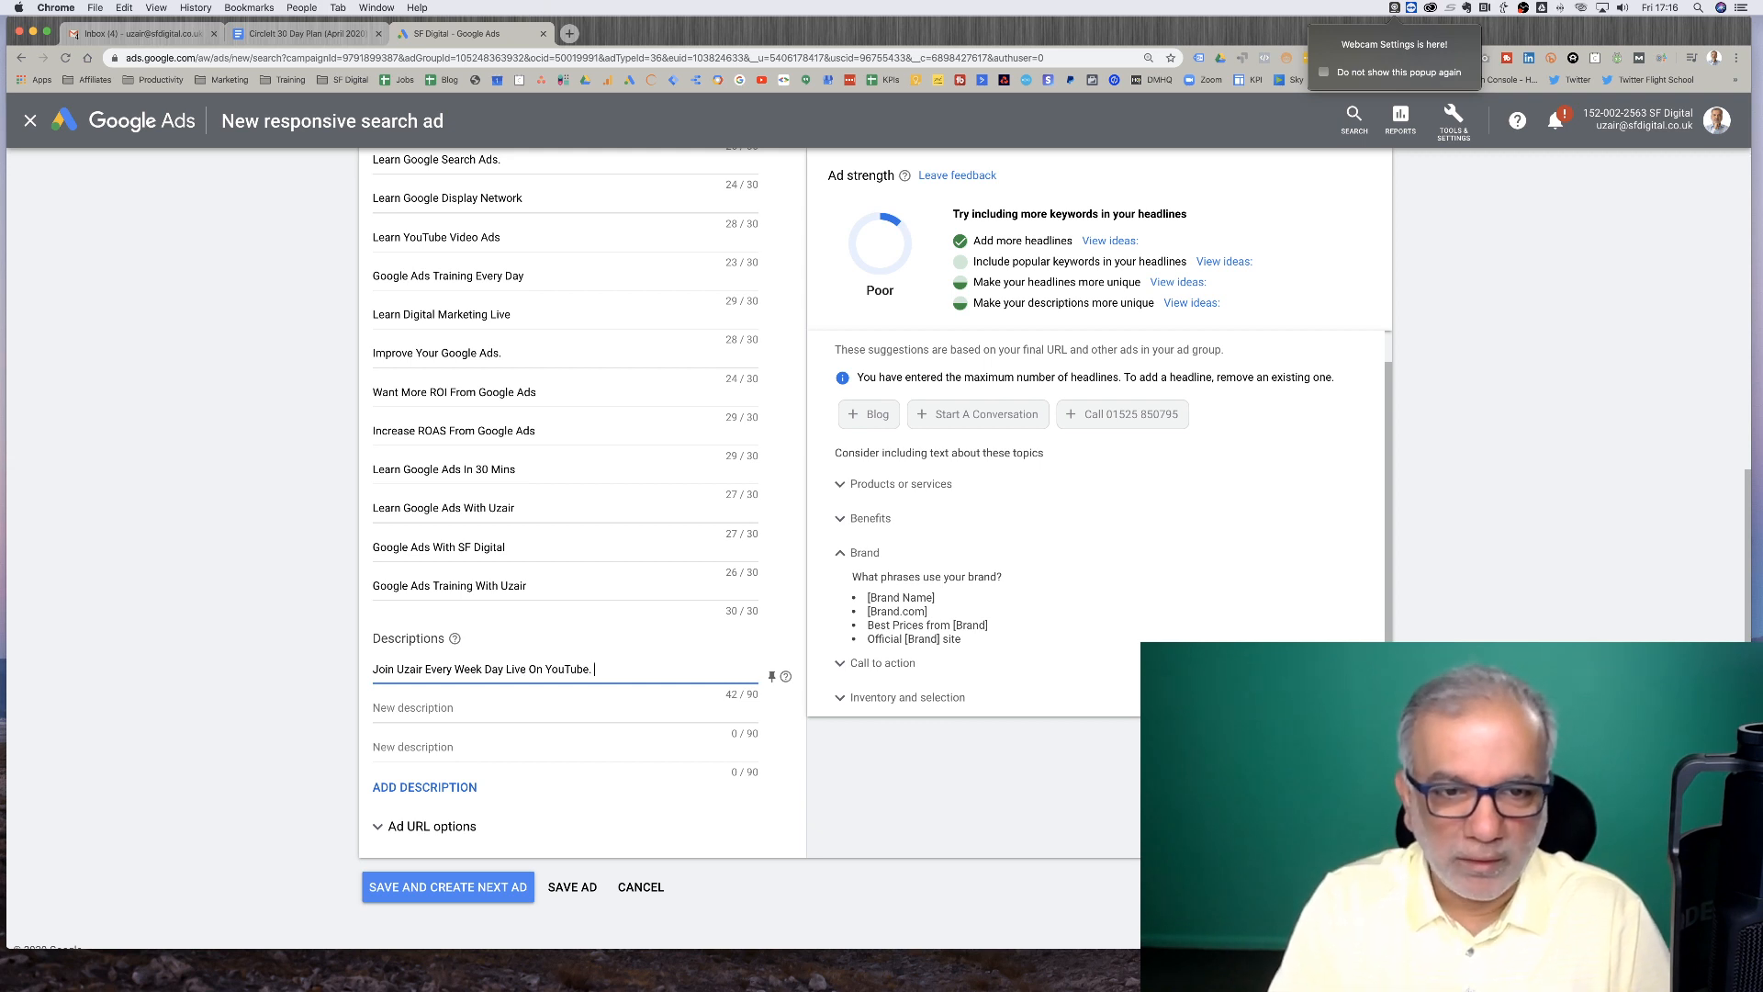
text(RYDAY)
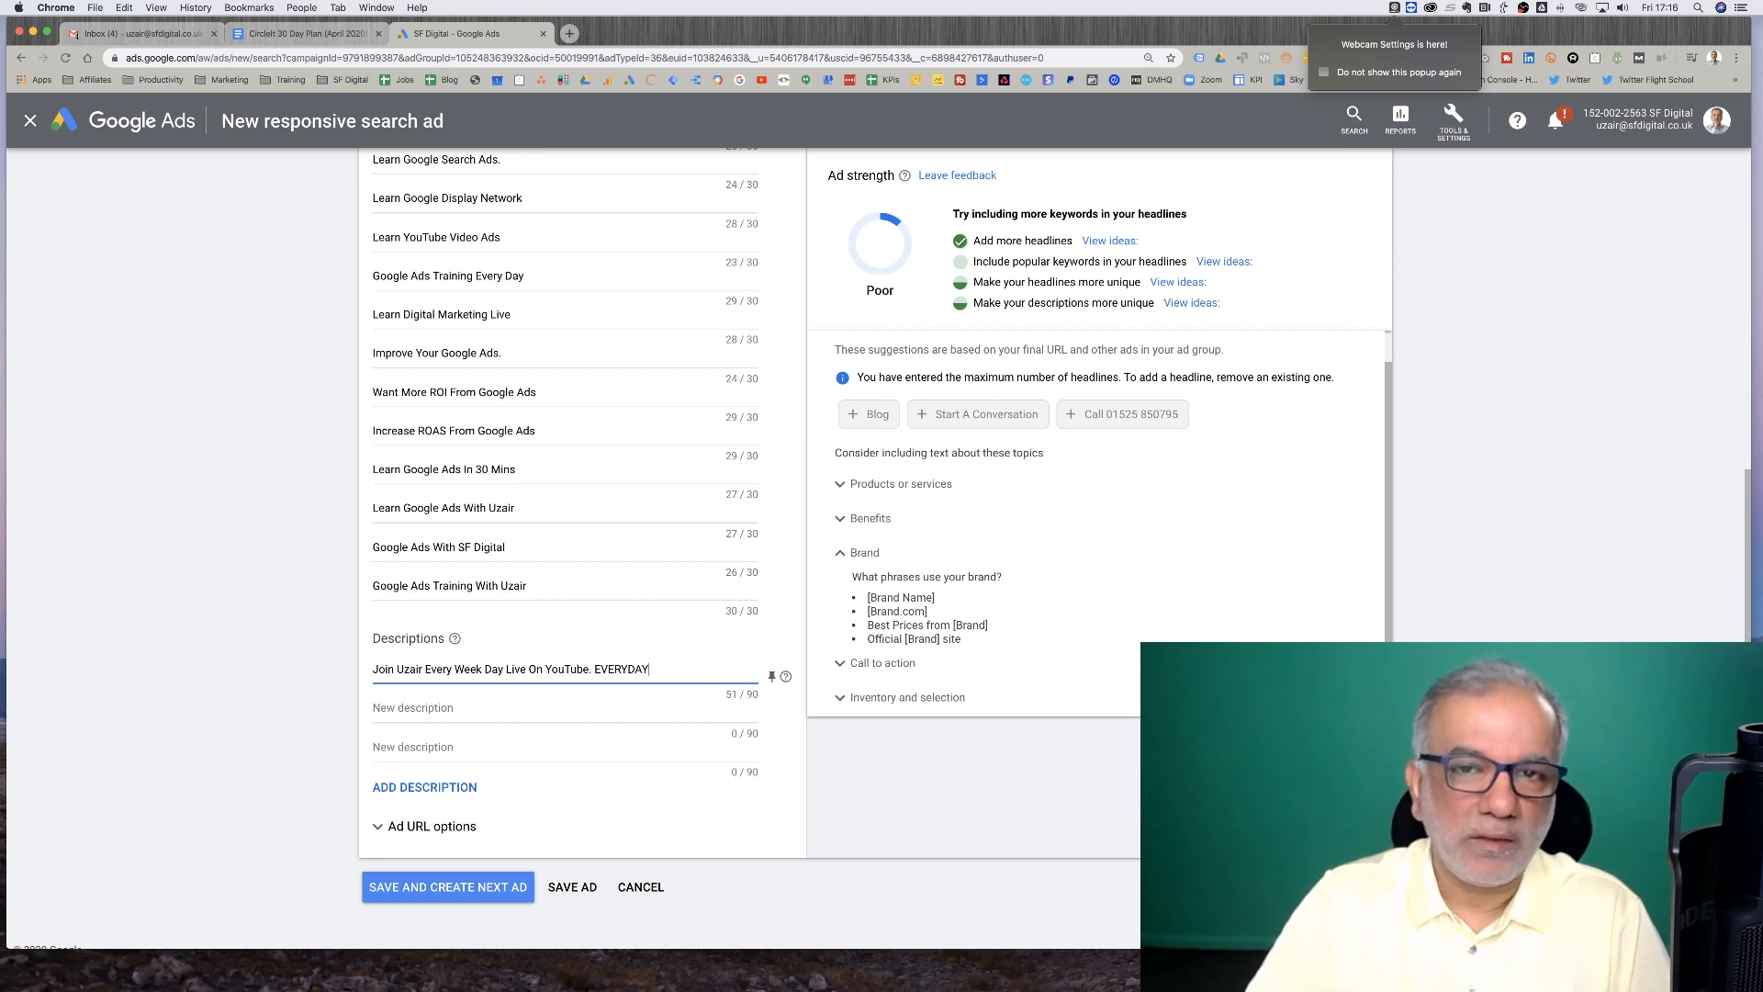
key(shift+alt+Left)
key(BackSpace)
key(BackSpace)
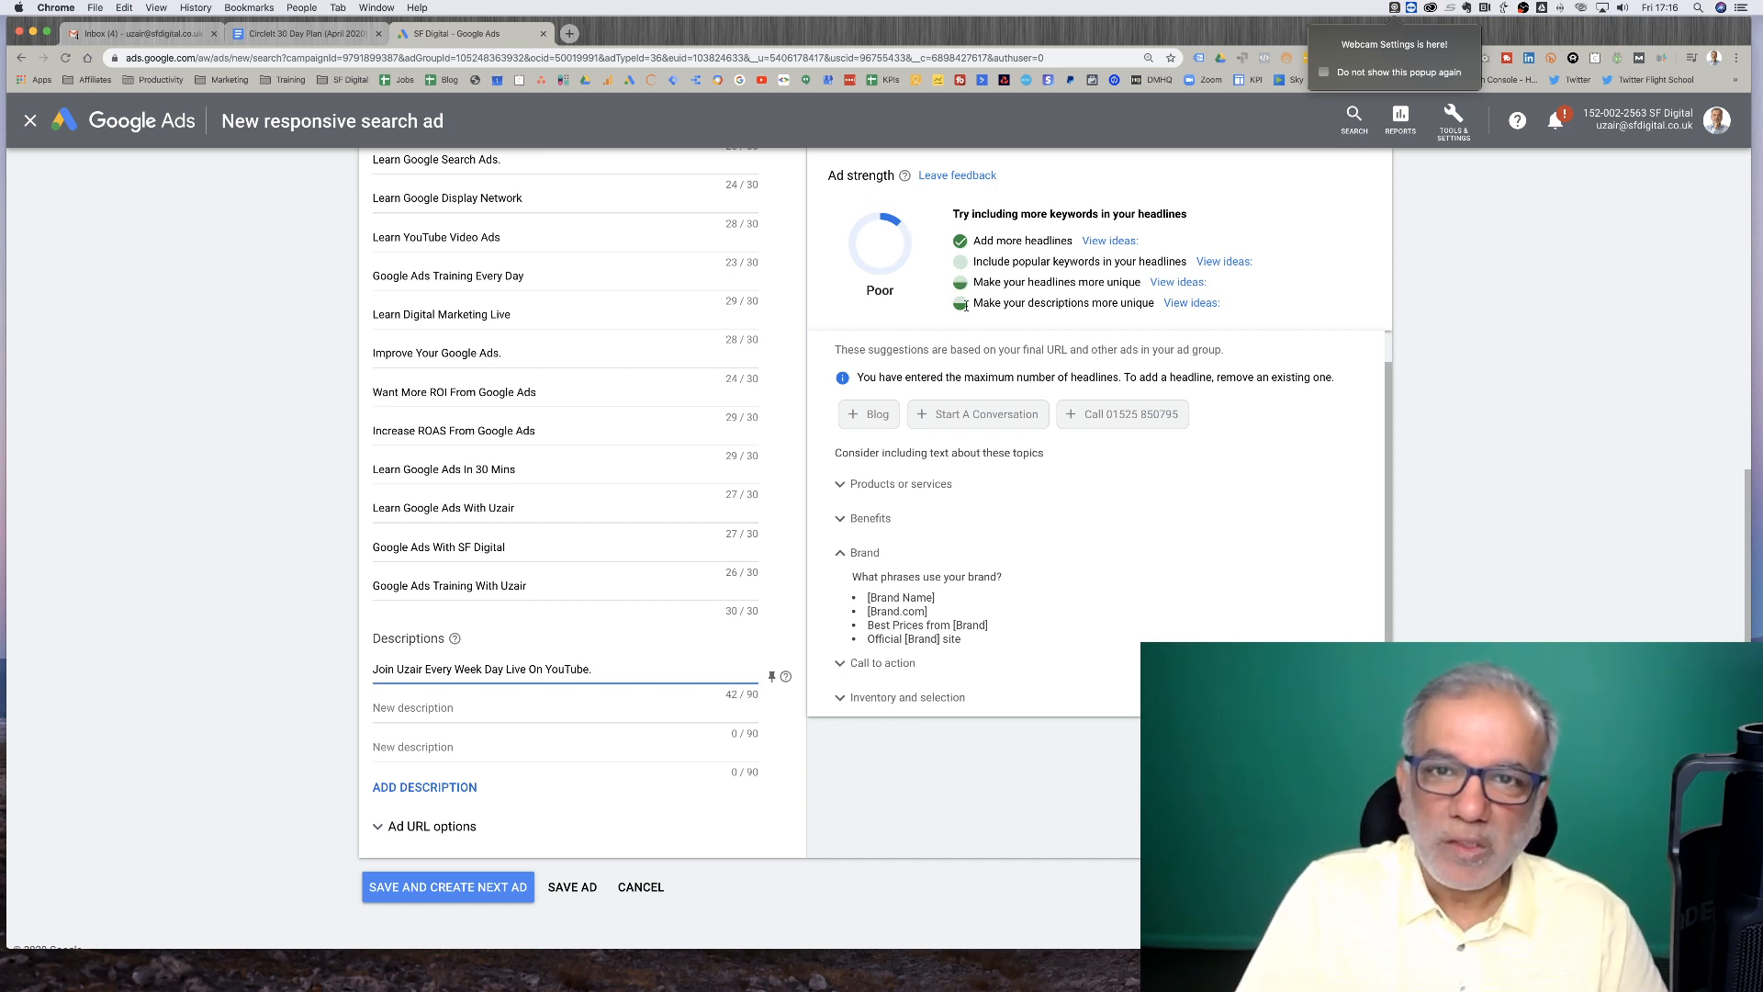
View the ideas for unique descriptions, unique headlines and popular keywords, and check the "Google Ads" wording in the existing headlines
click(1205, 303)
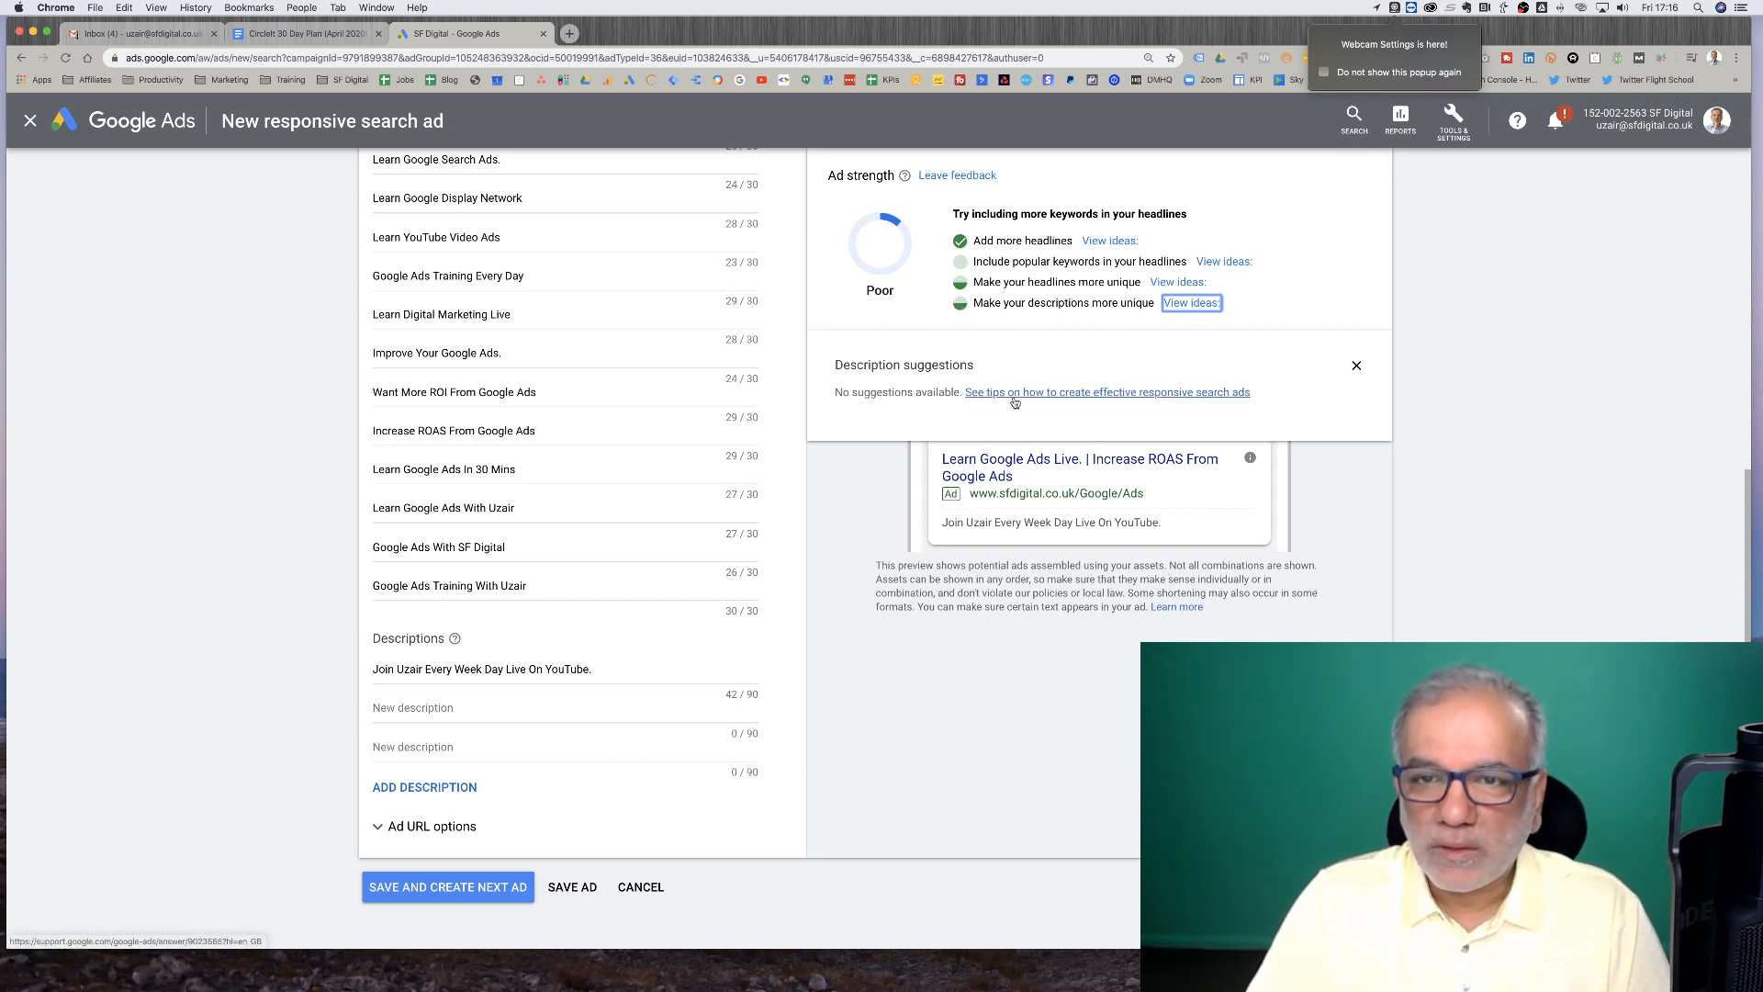
click(1188, 284)
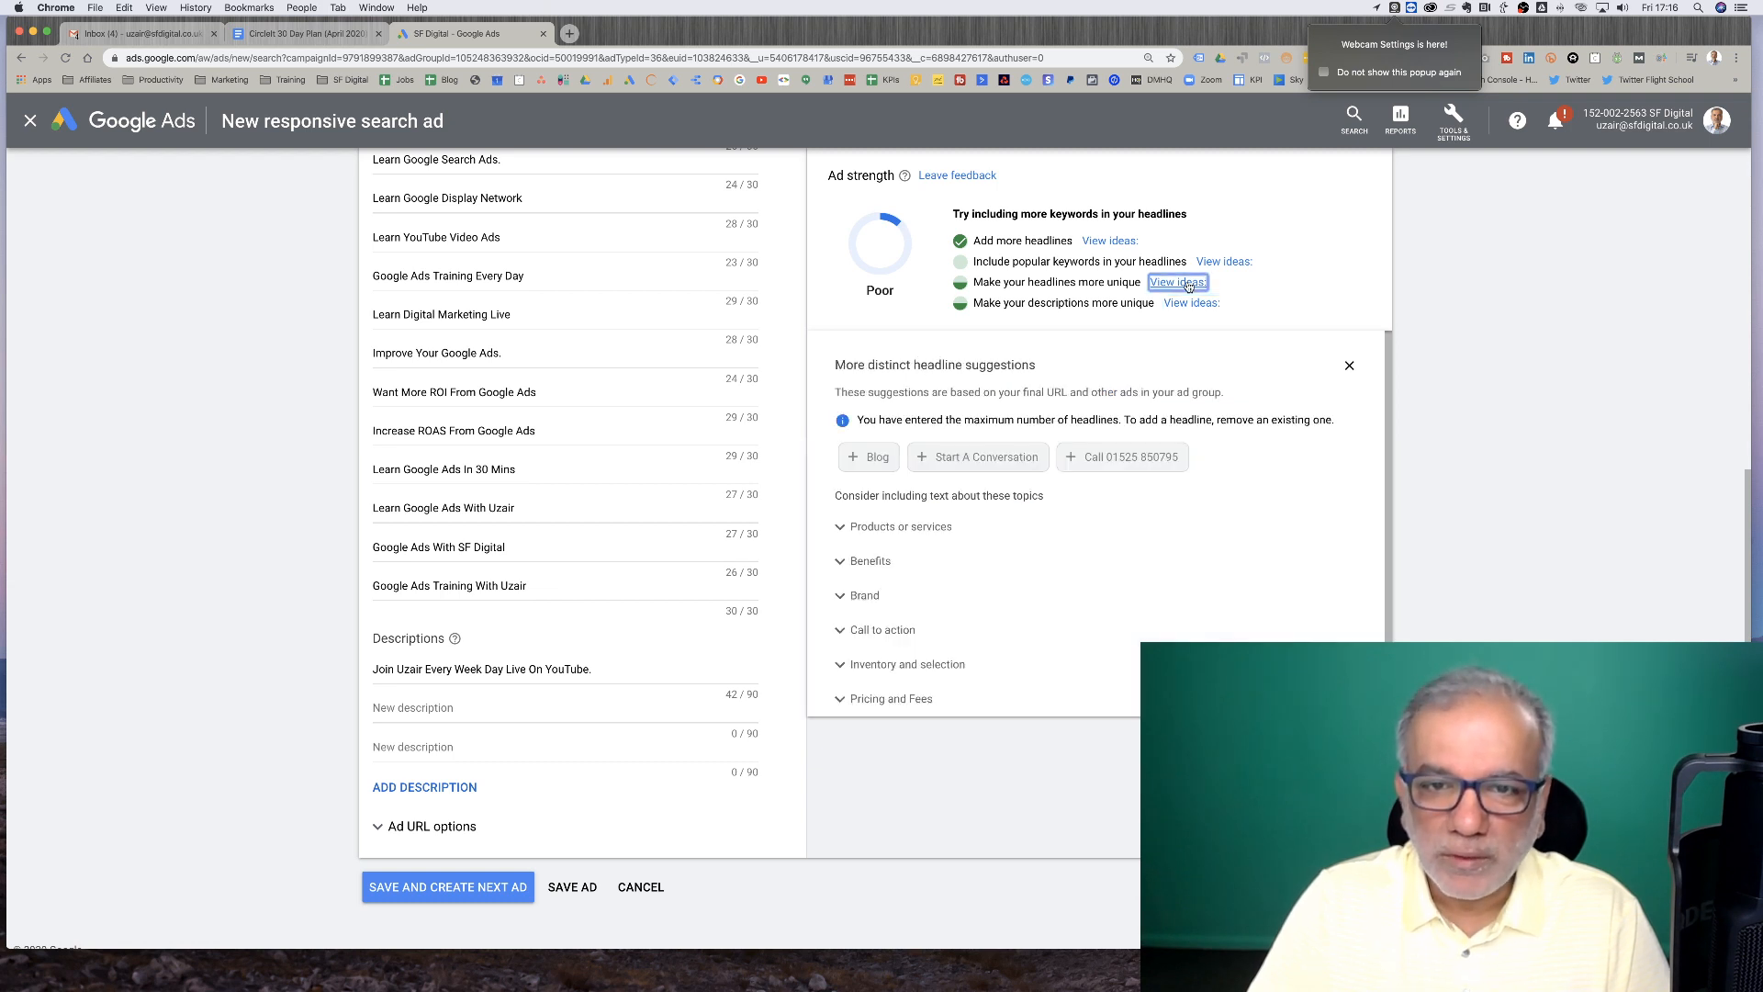
click(1205, 265)
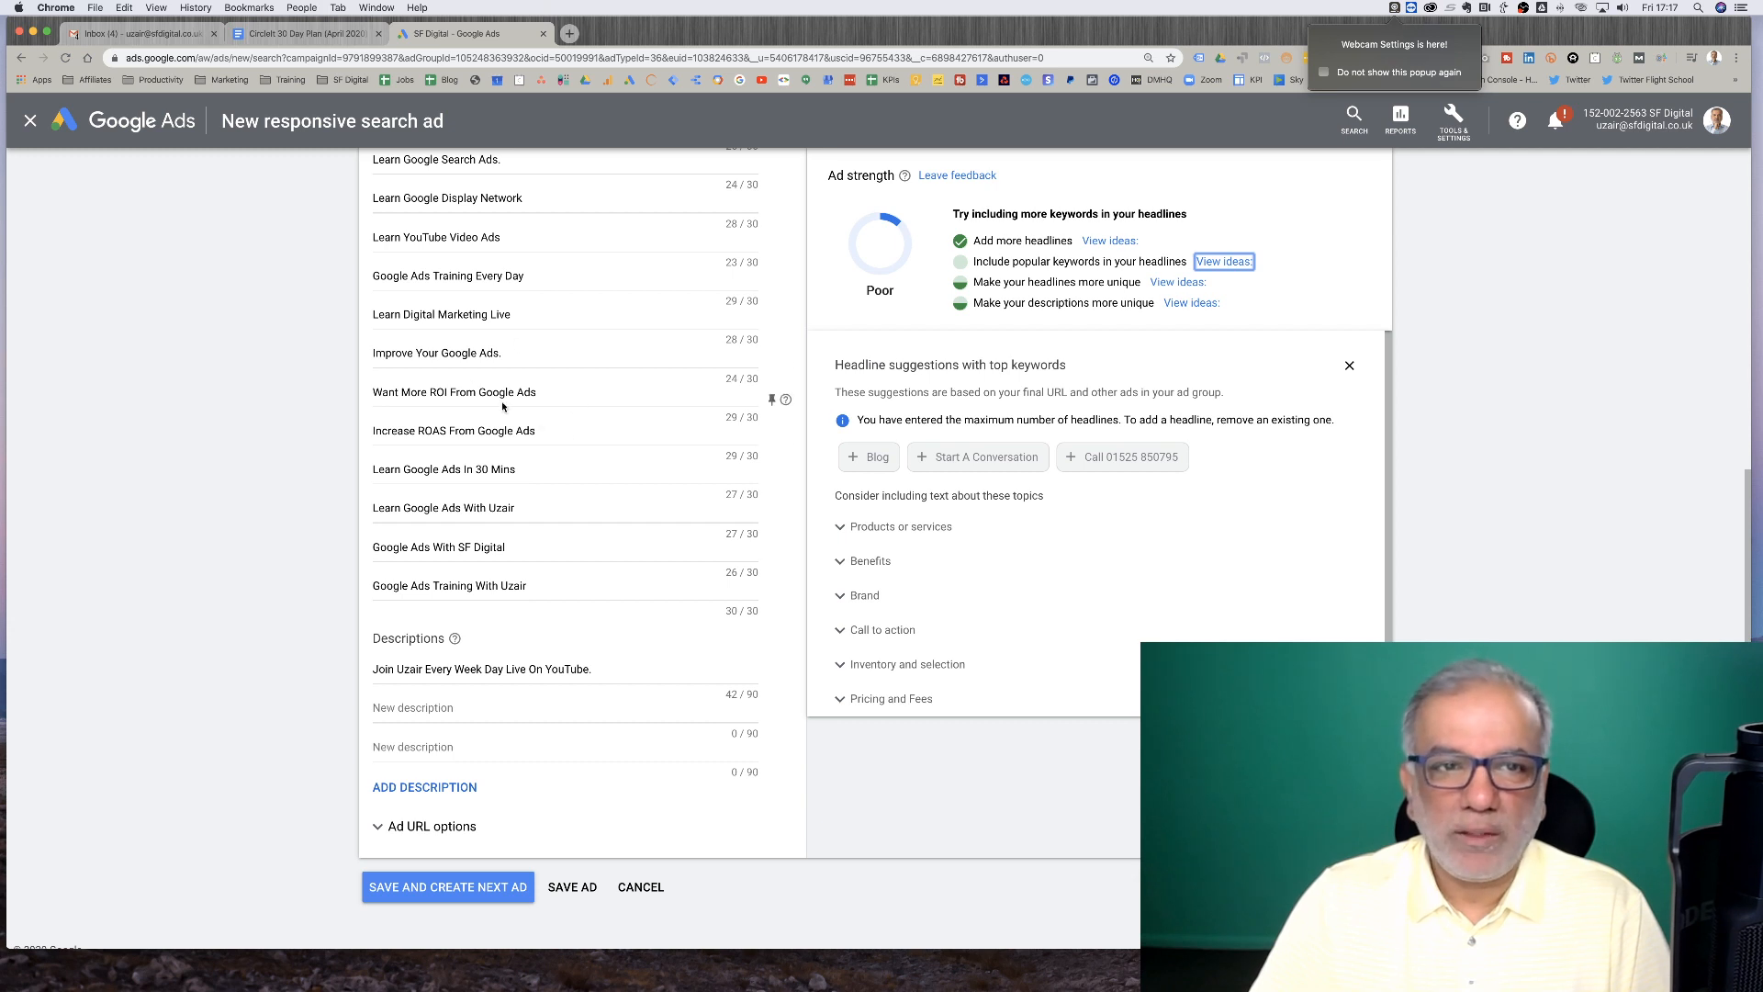
drag(448, 354, 490, 359)
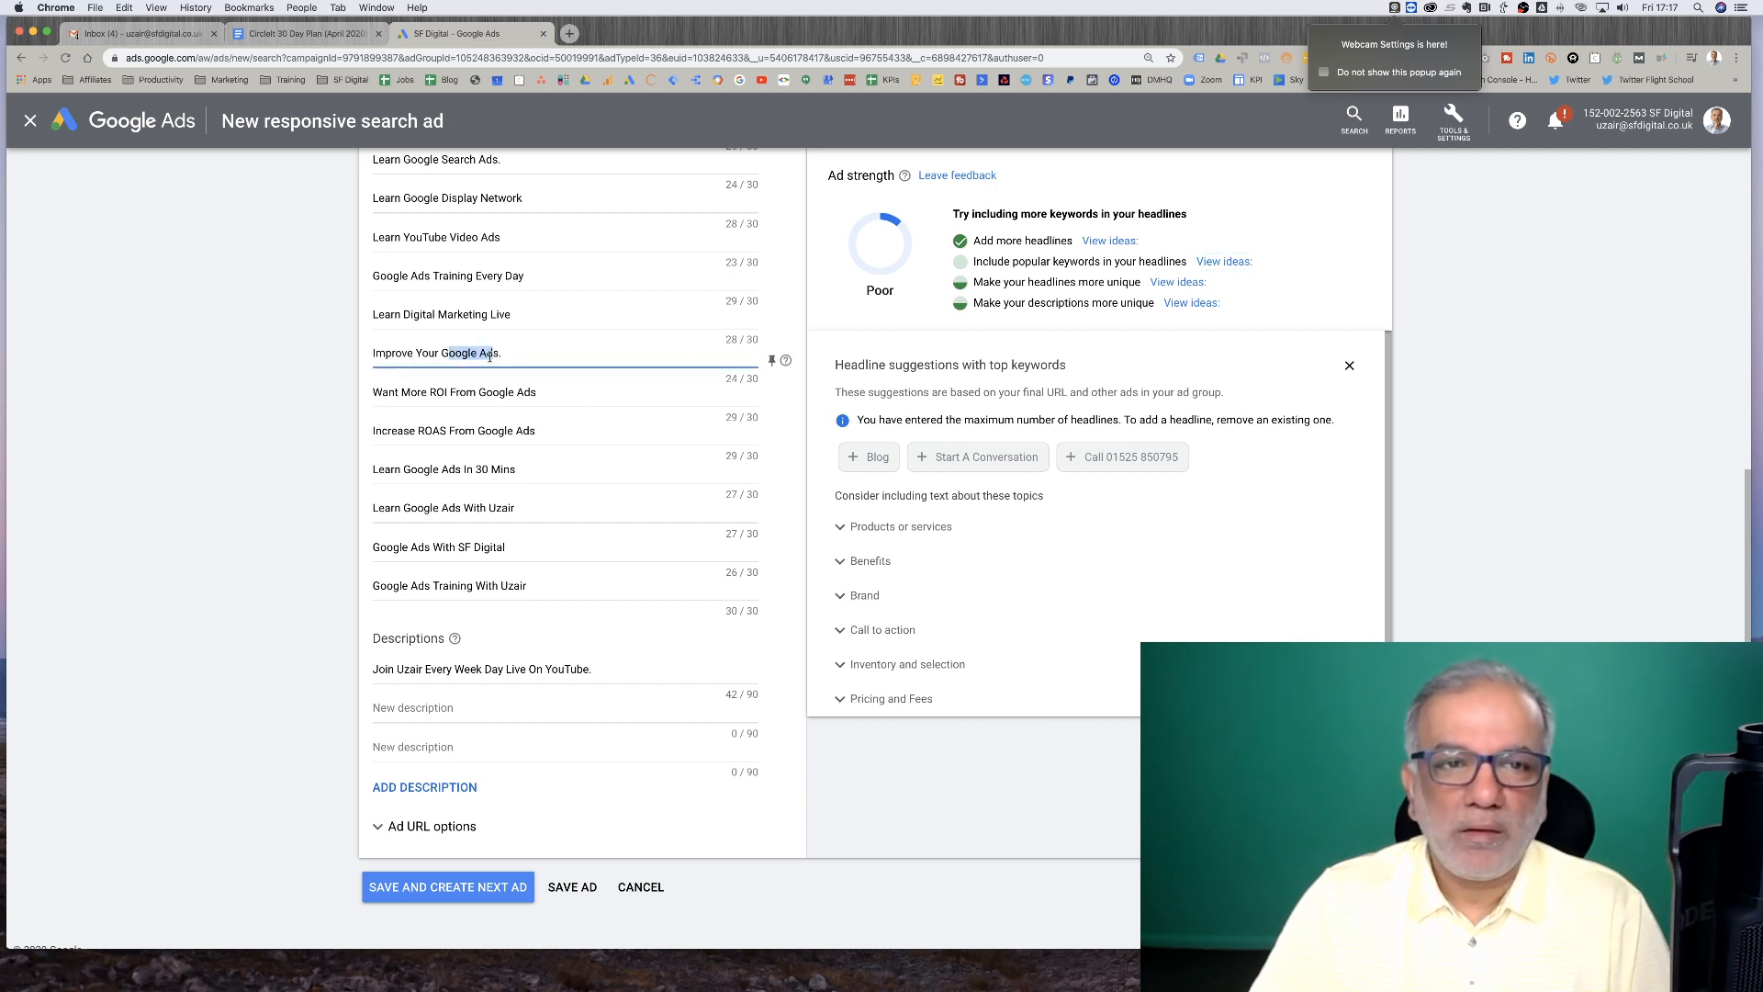
drag(393, 276, 423, 276)
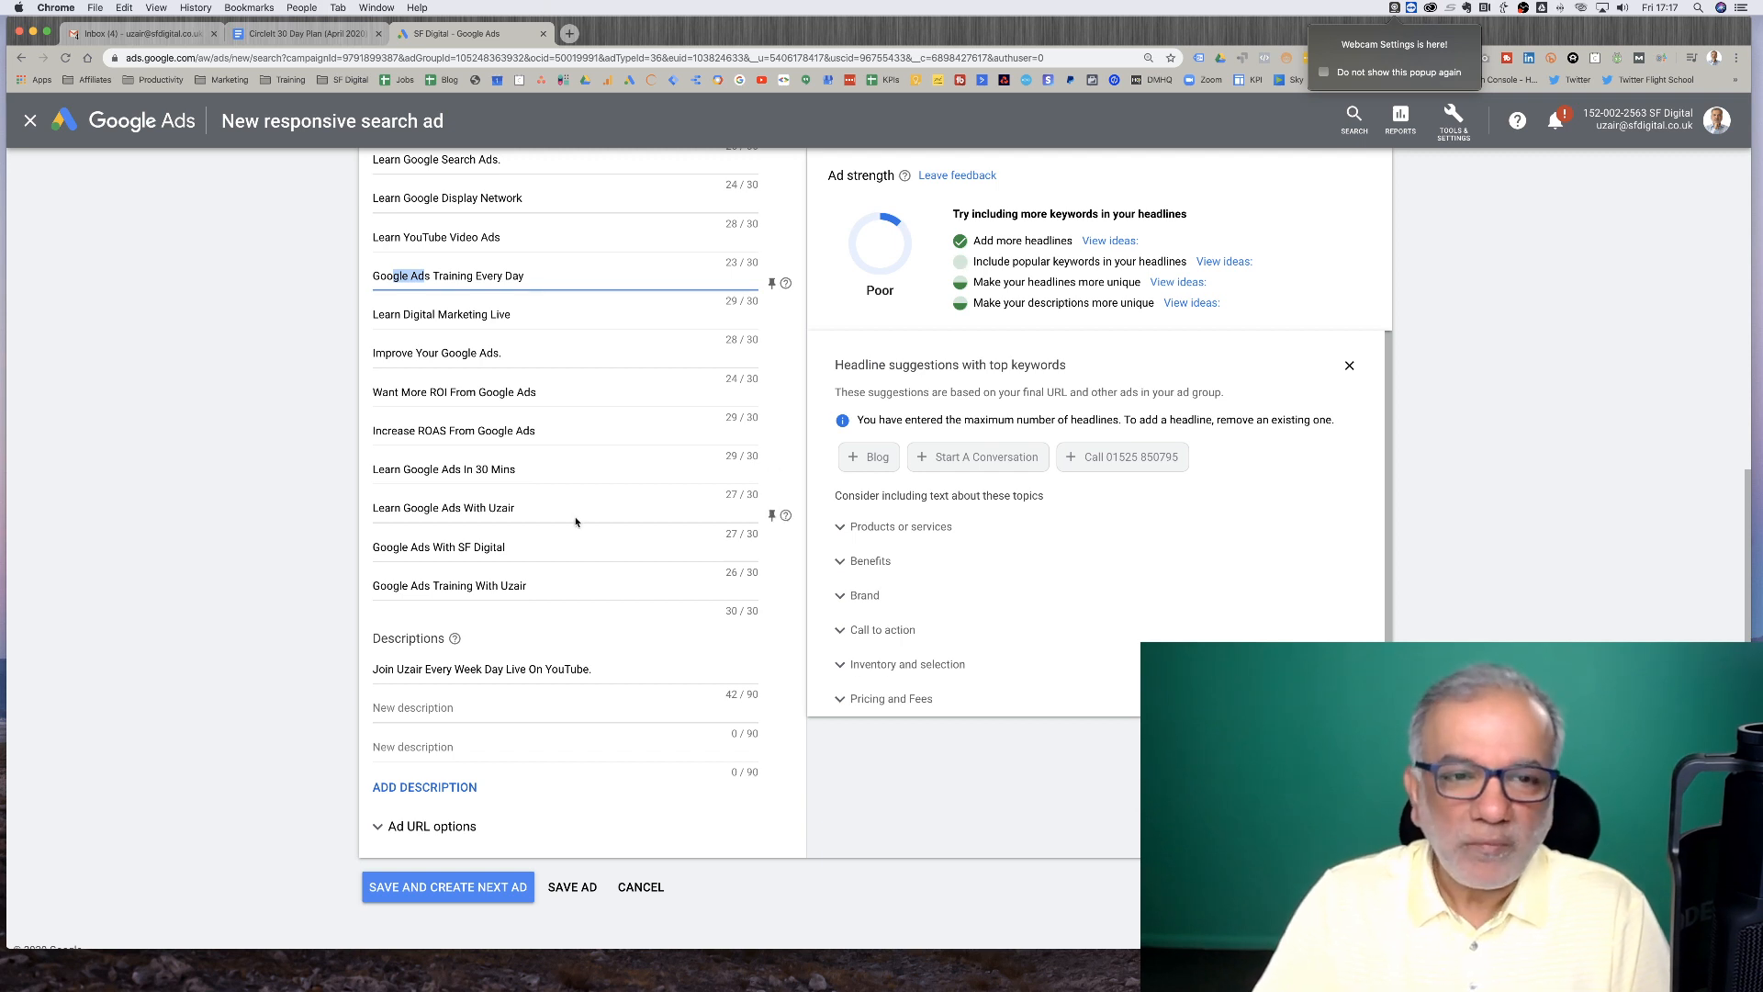
scroll(576, 521, down, 1)
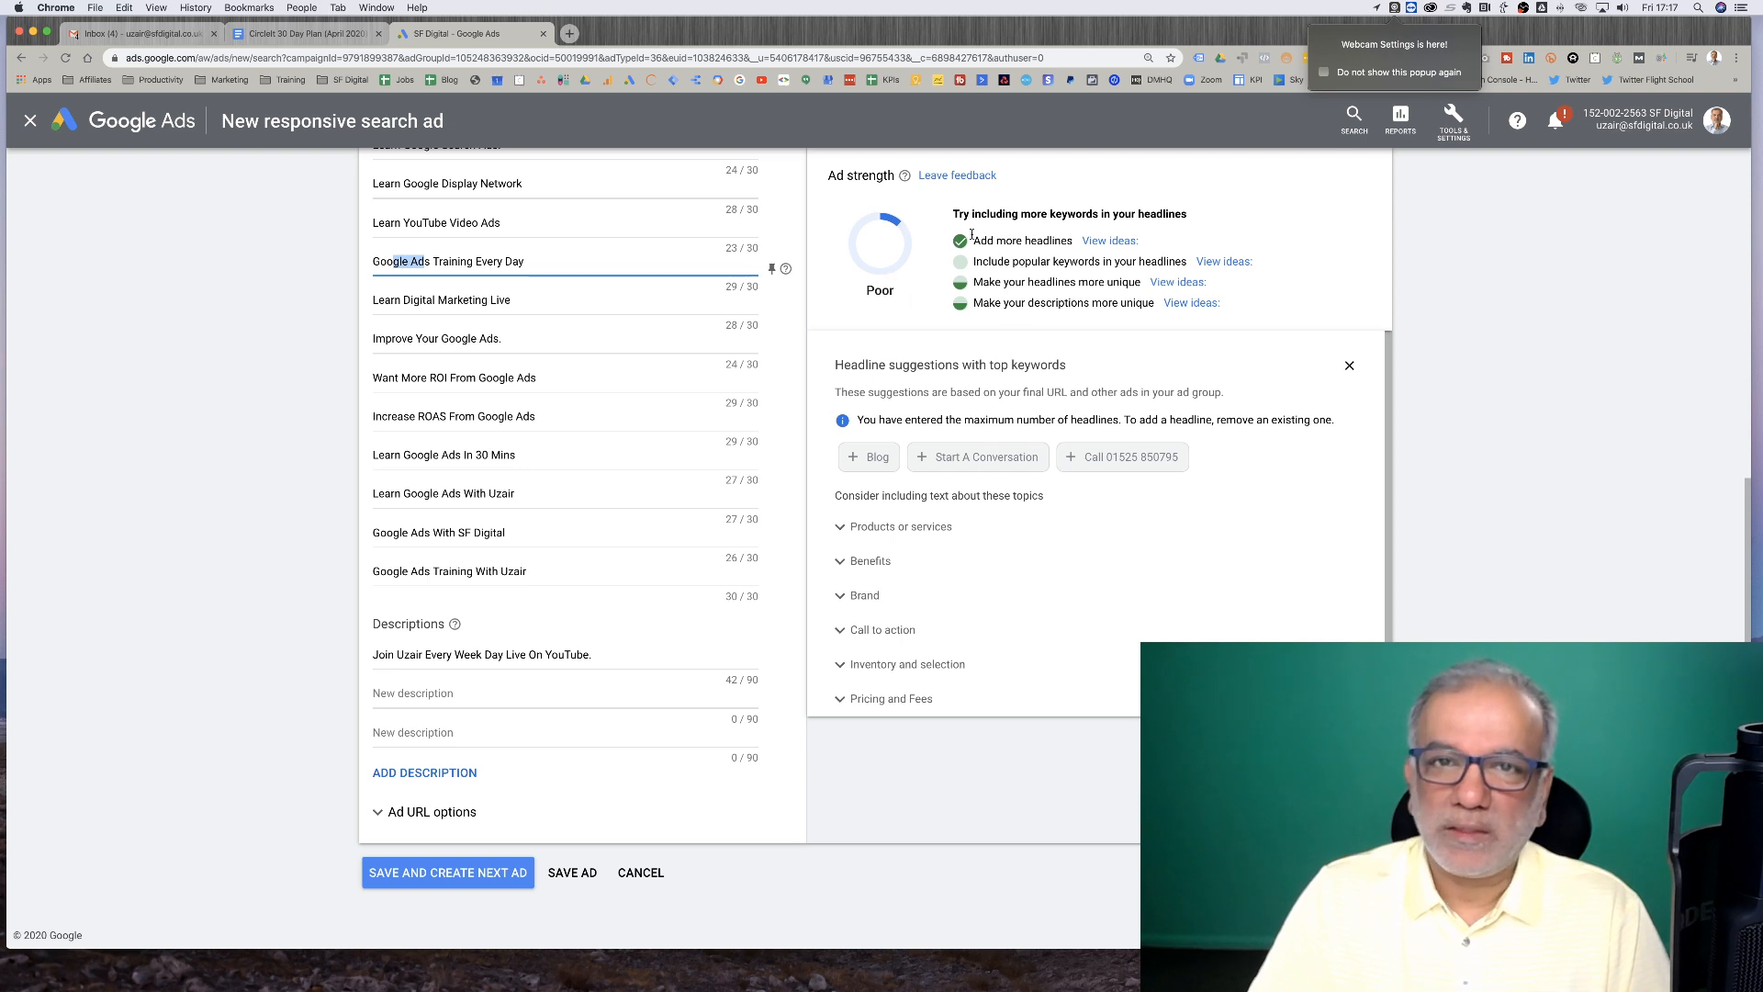
Extend the first description with "Ask Any Questions You May Have About Digital", within the 90-character limit
click(512, 654)
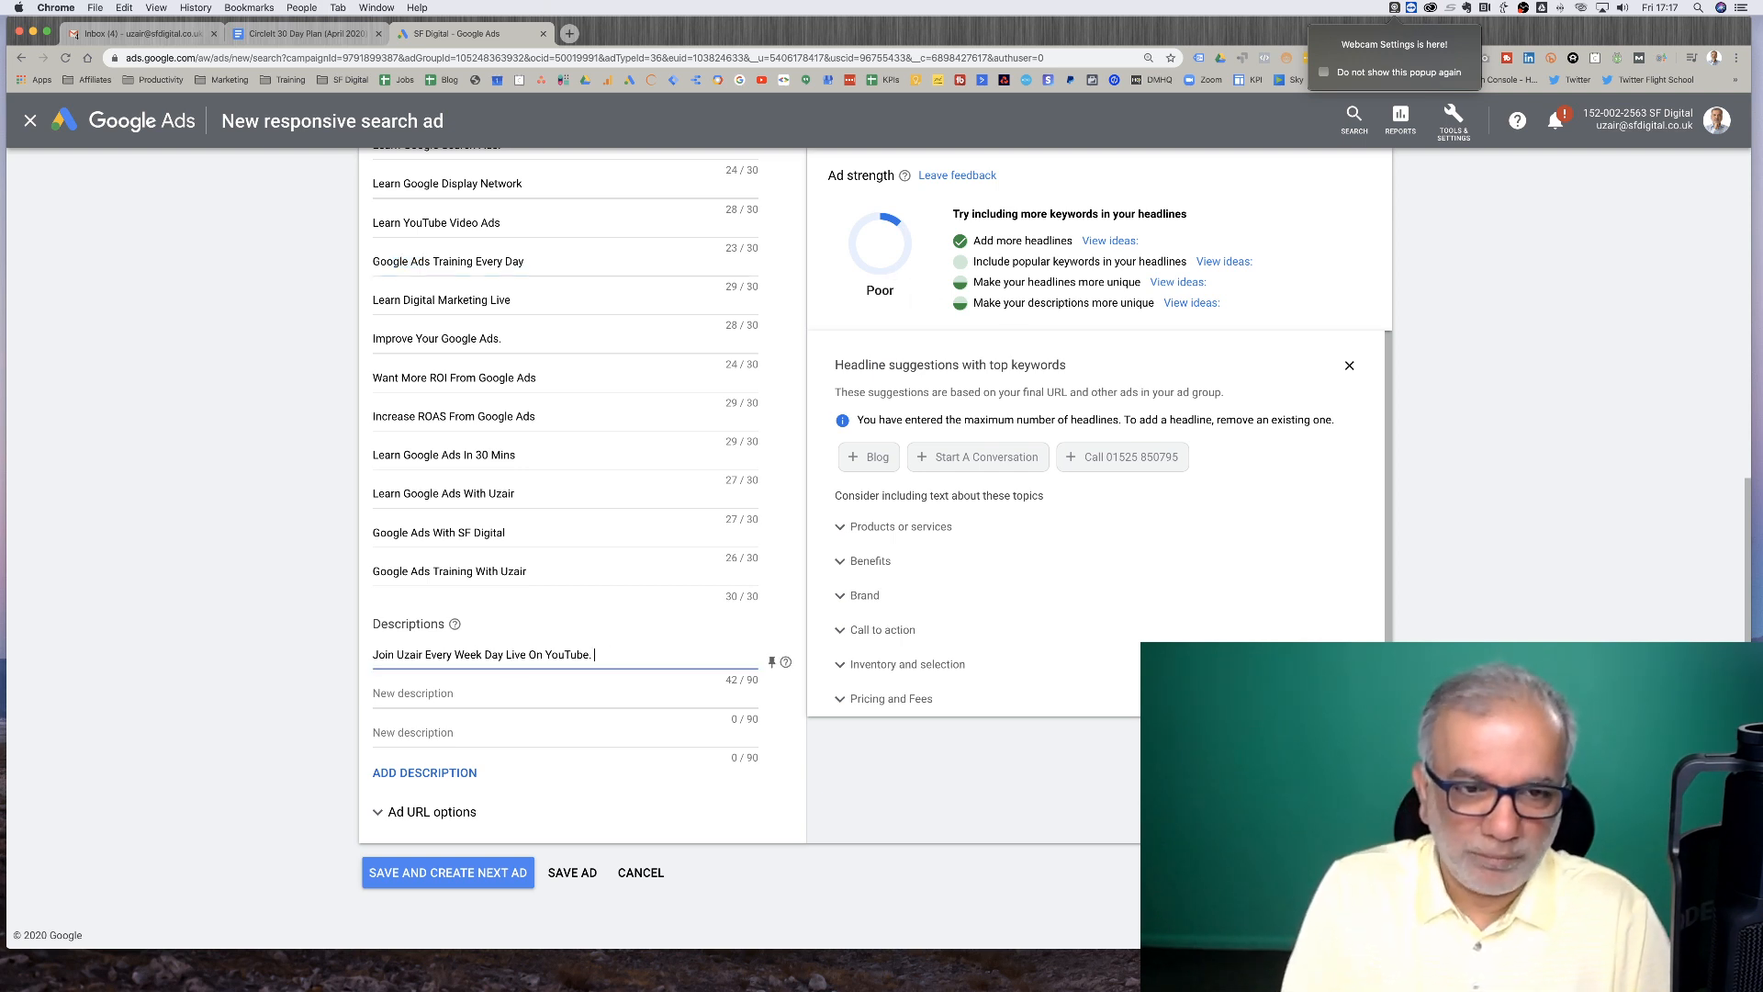
text(Ask A)
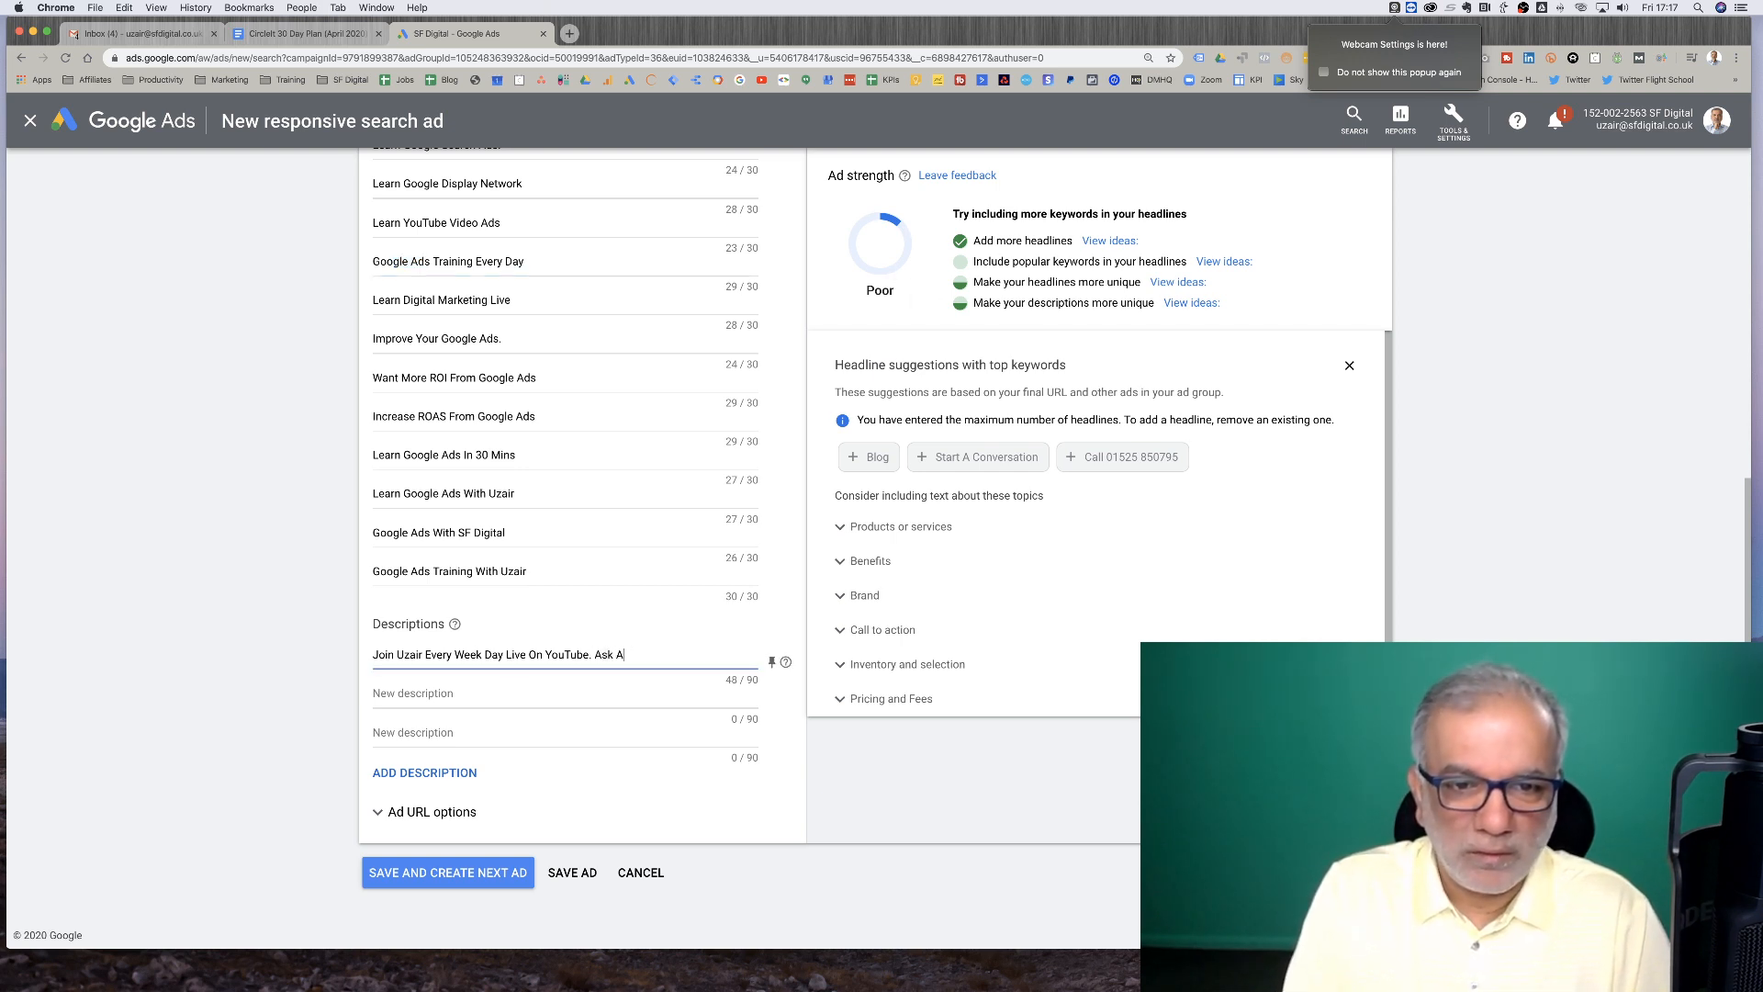
text(ny Questions )
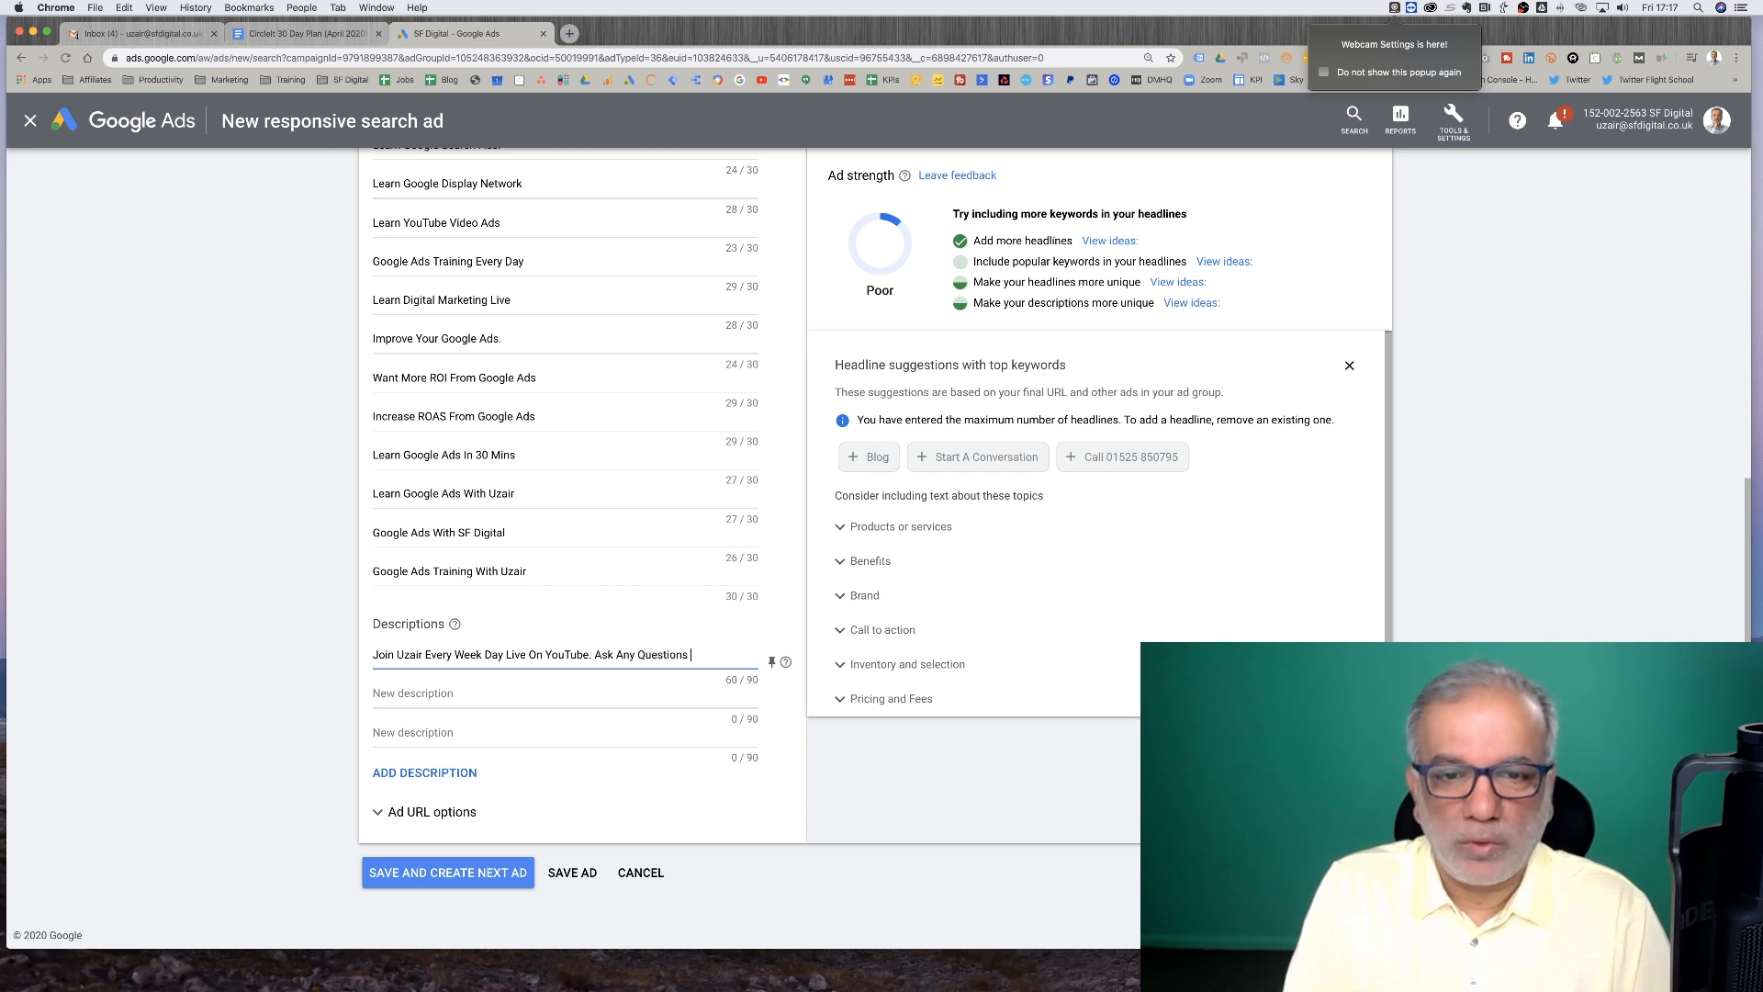
text(You May Have About Digital)
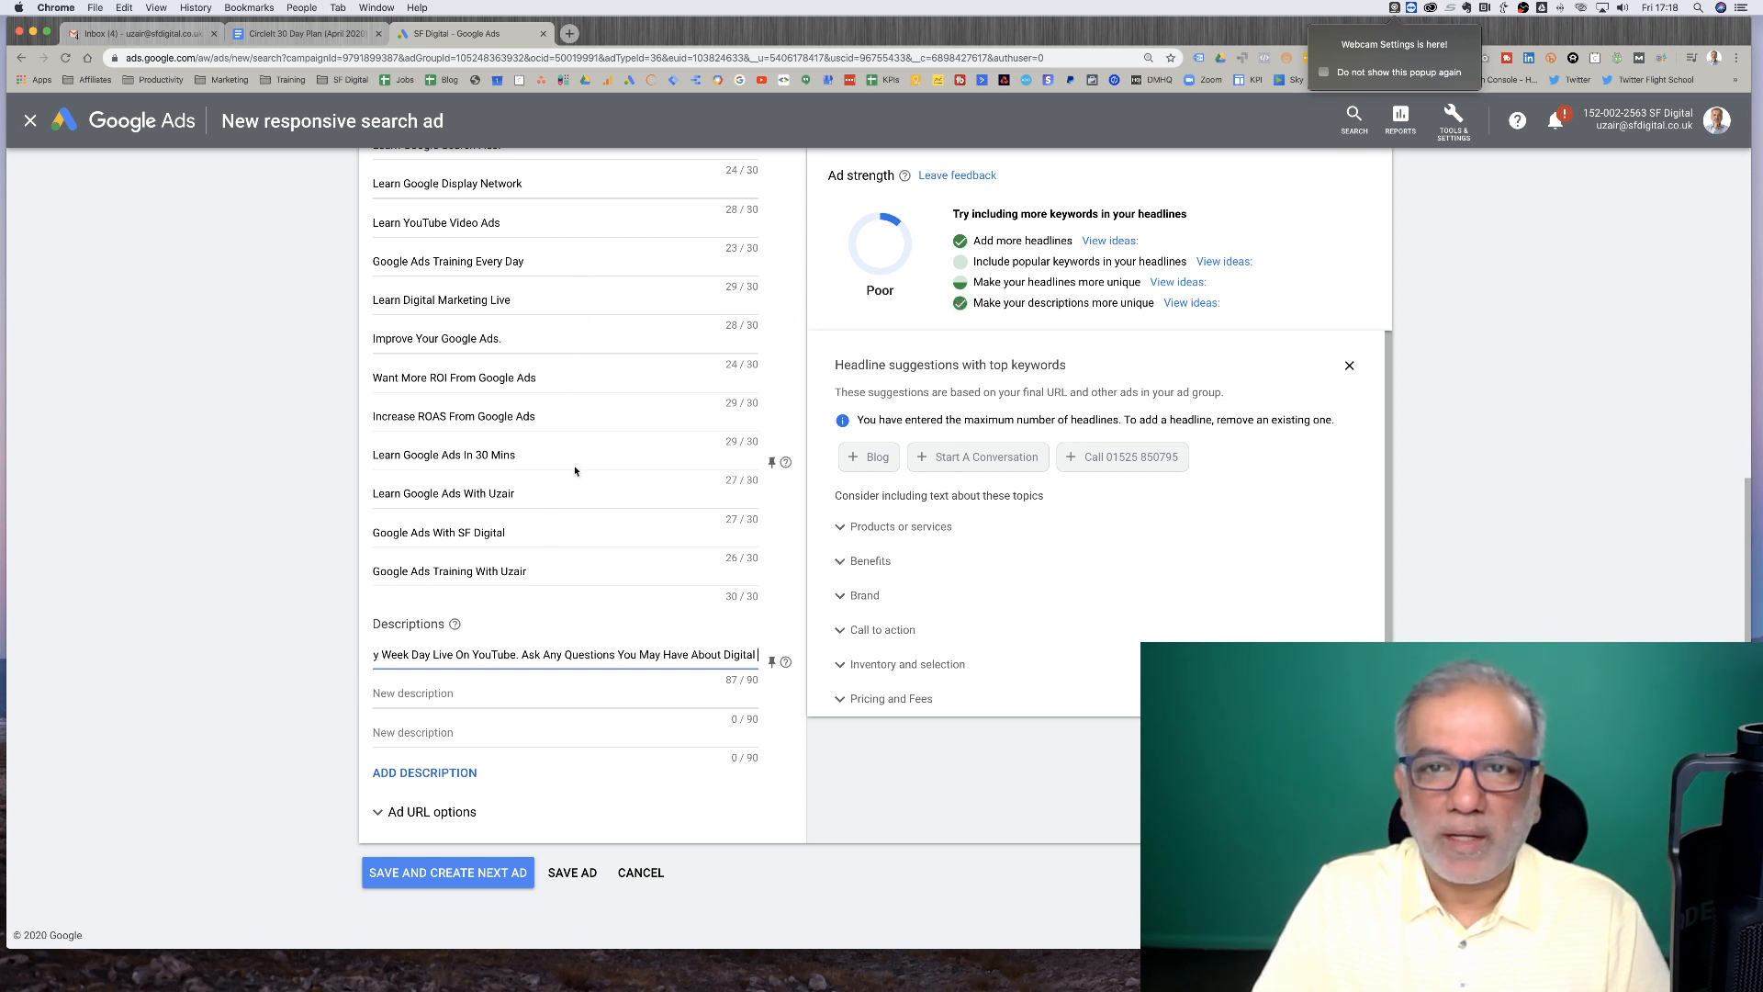
Try replacing "Google Ads" with "Digital Marketing" in the "Google Ads With SF Digital" headline and undo that edit
drag(979, 286, 1125, 288)
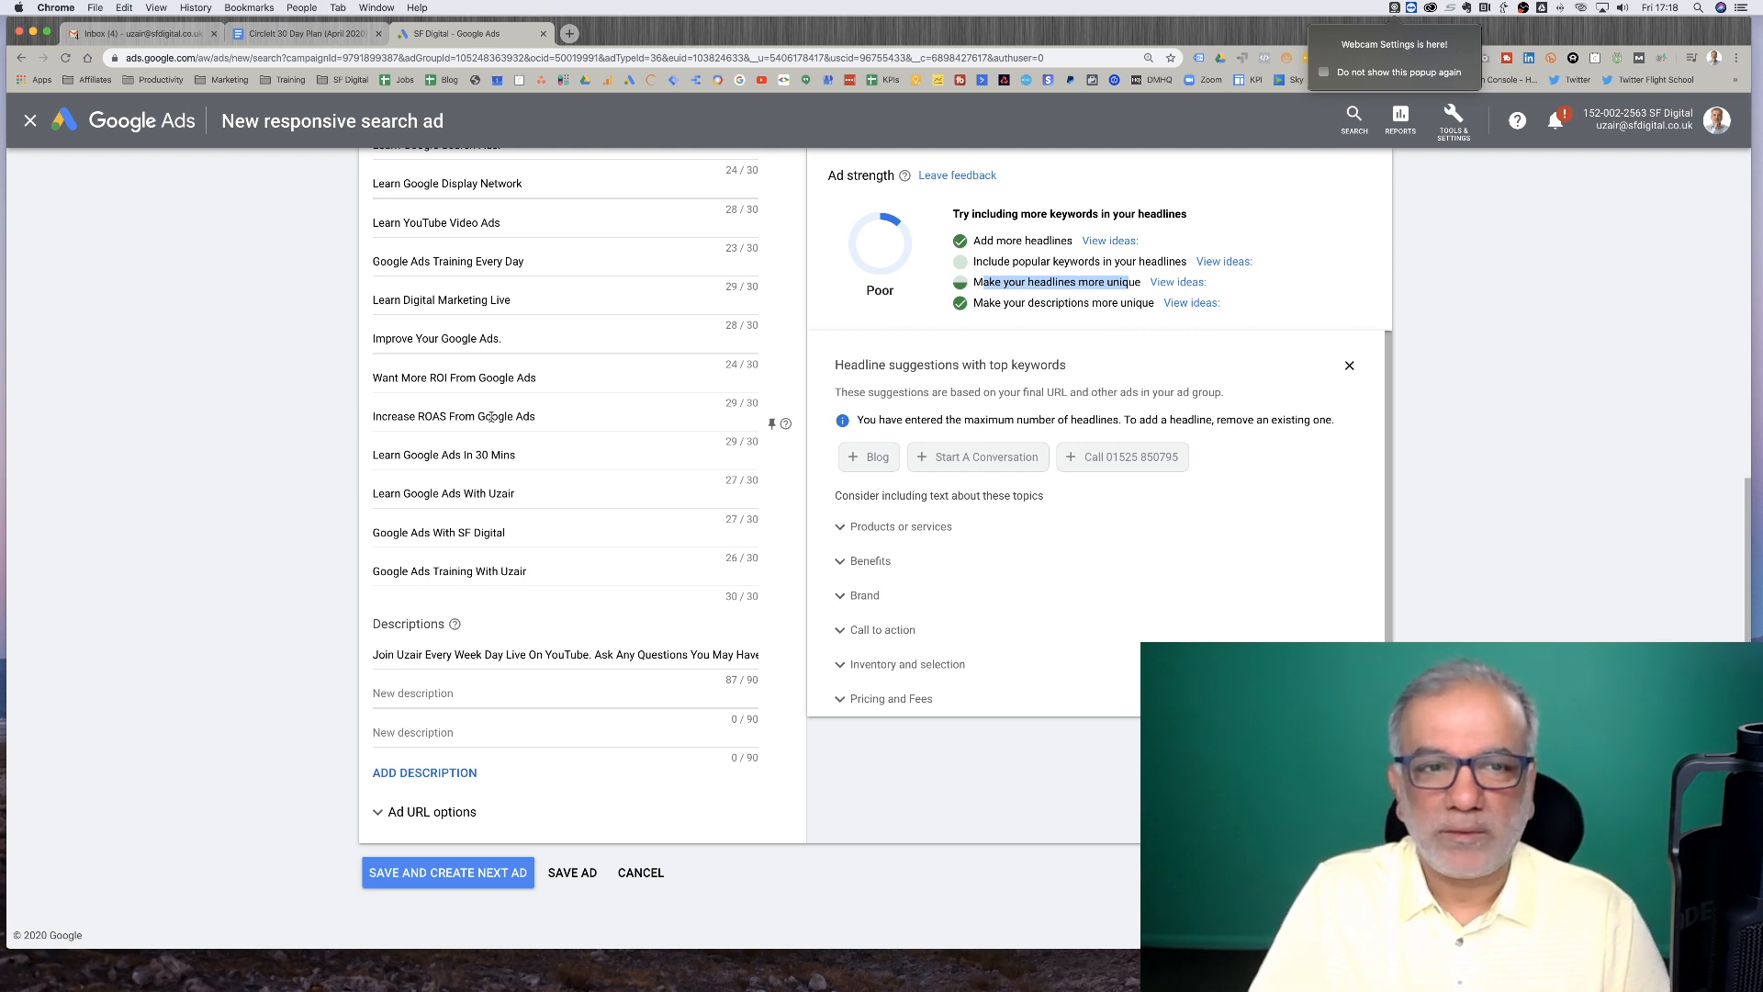
click(595, 659)
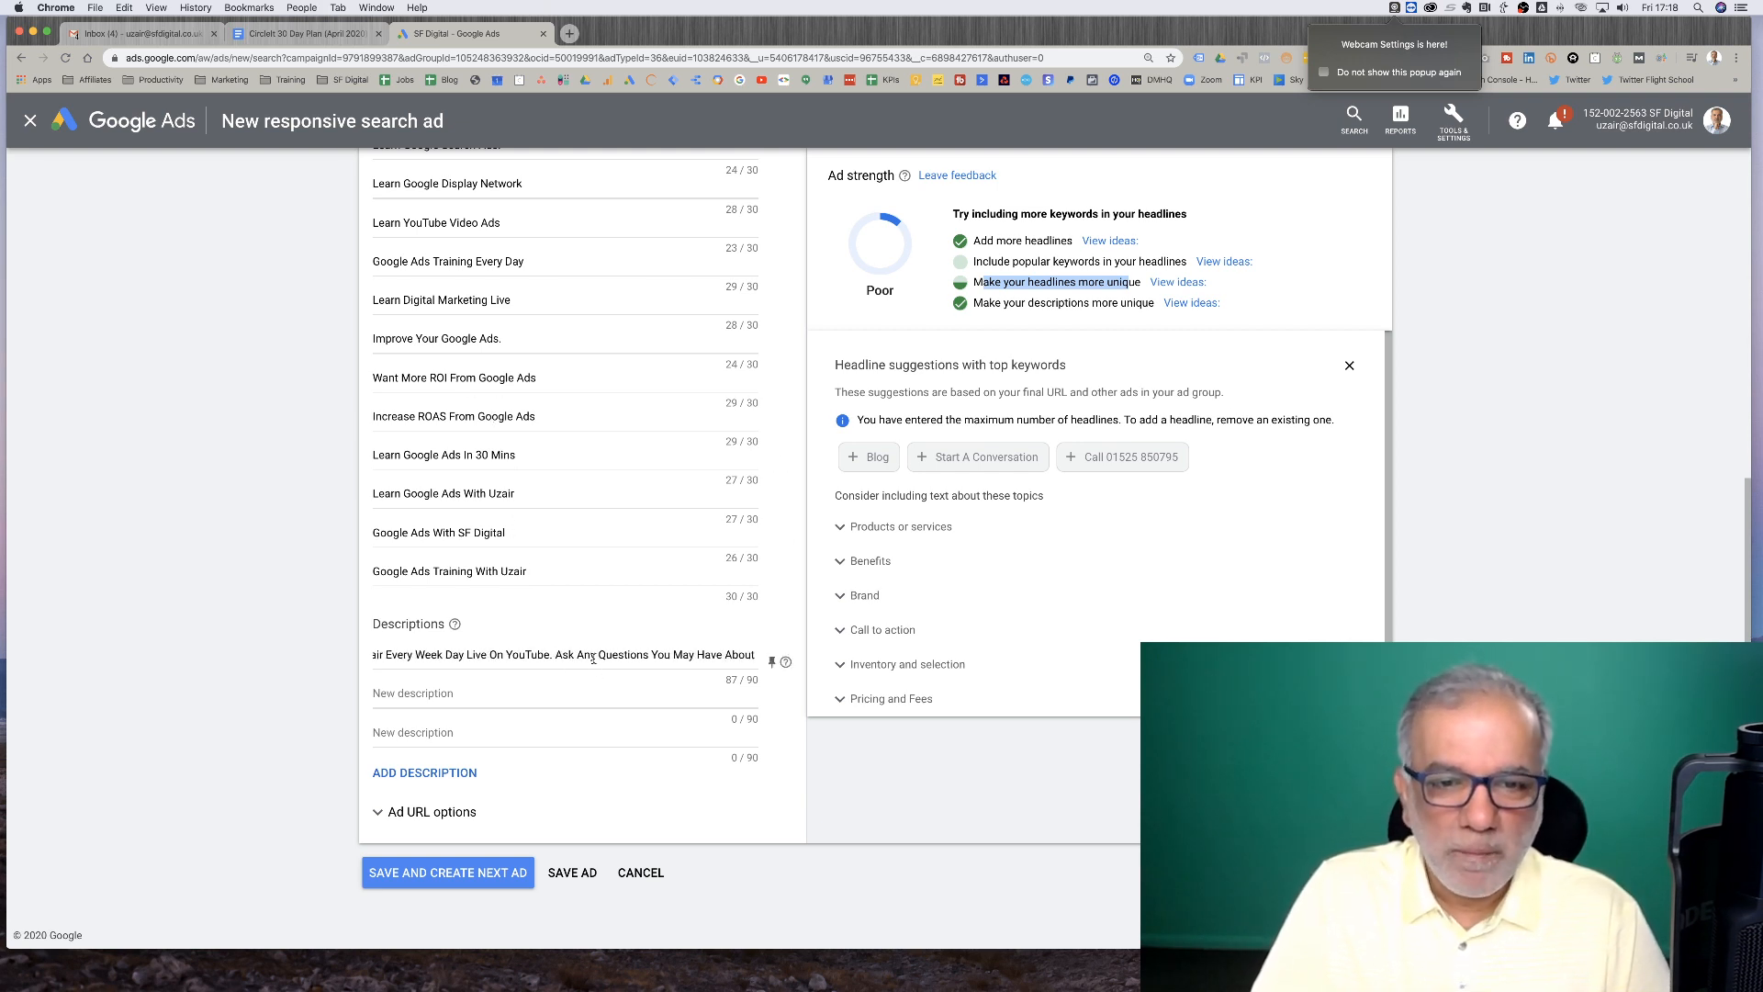
click(419, 535)
drag(430, 535, 371, 542)
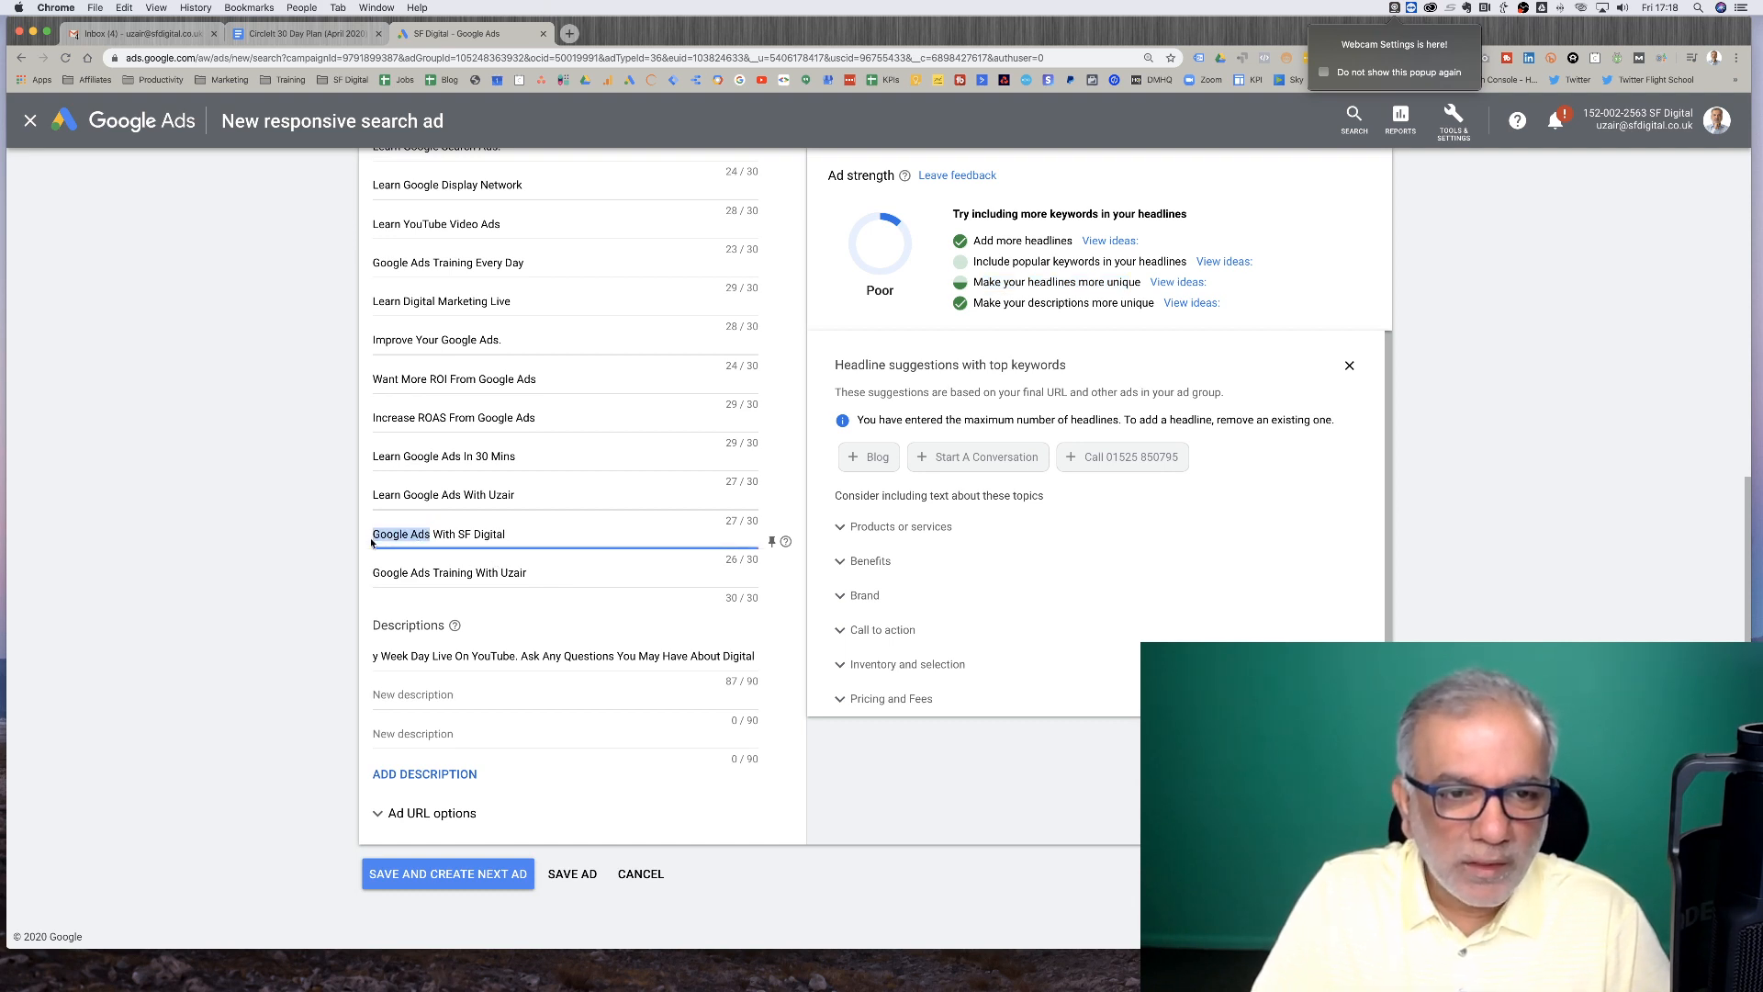
text(Digital Marke)
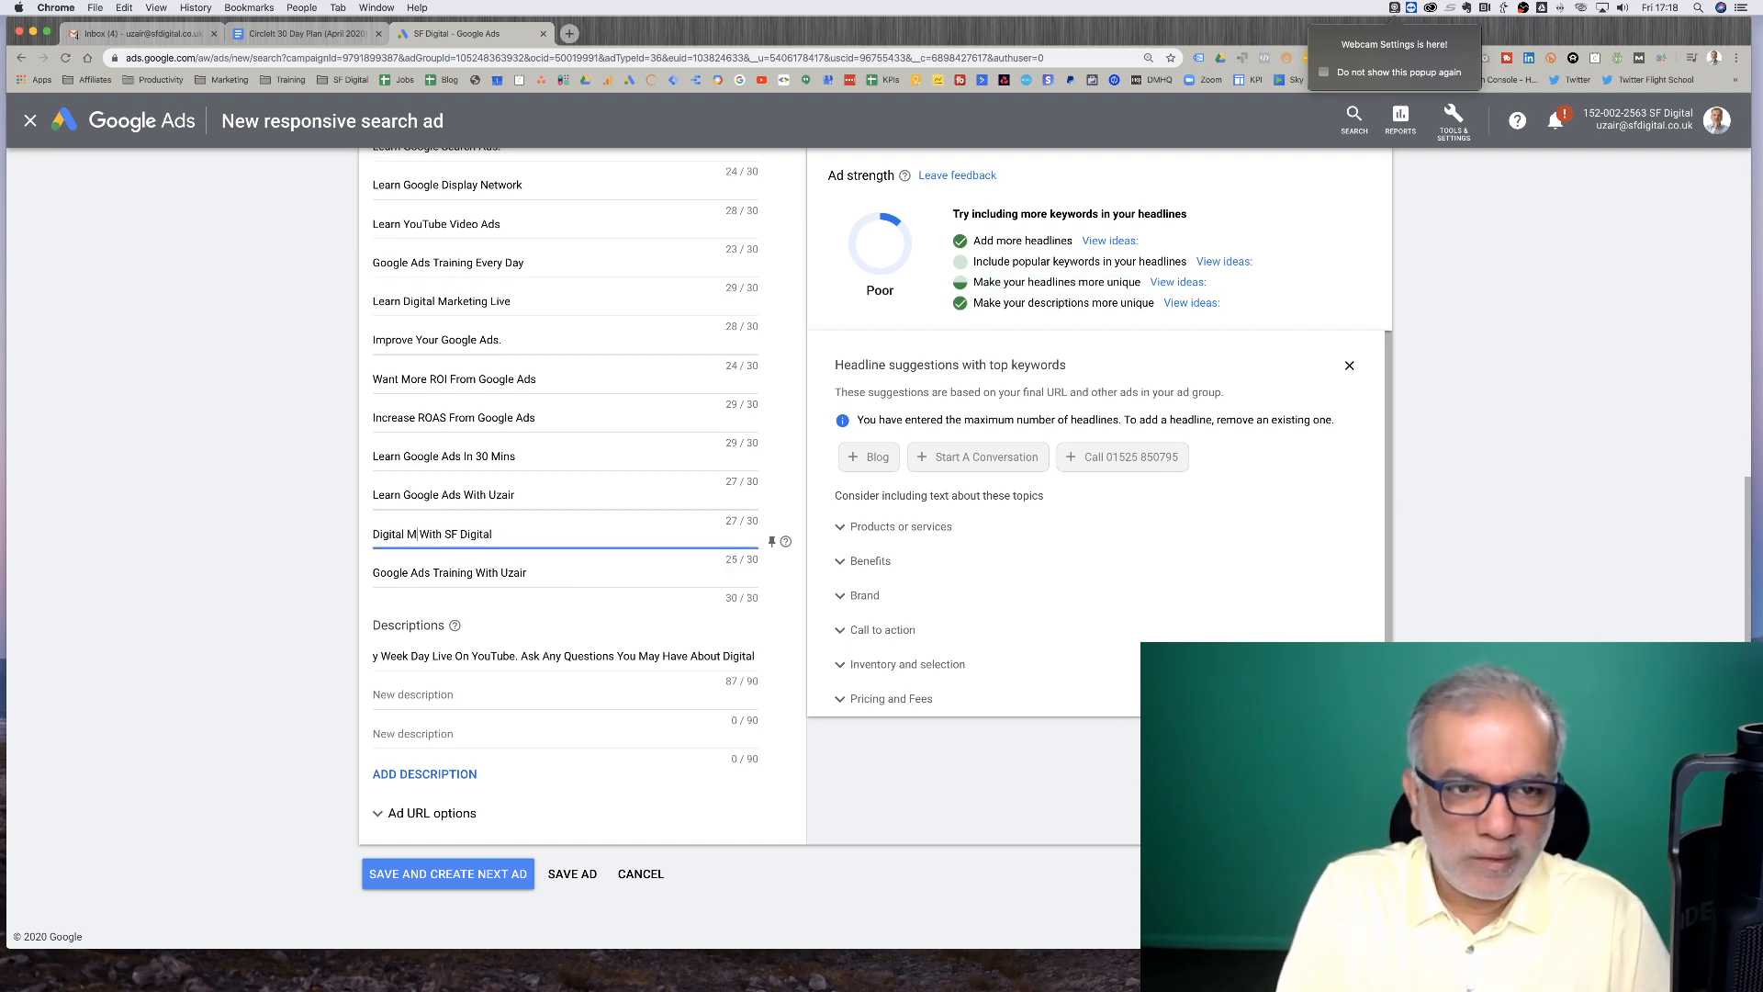
text(ting)
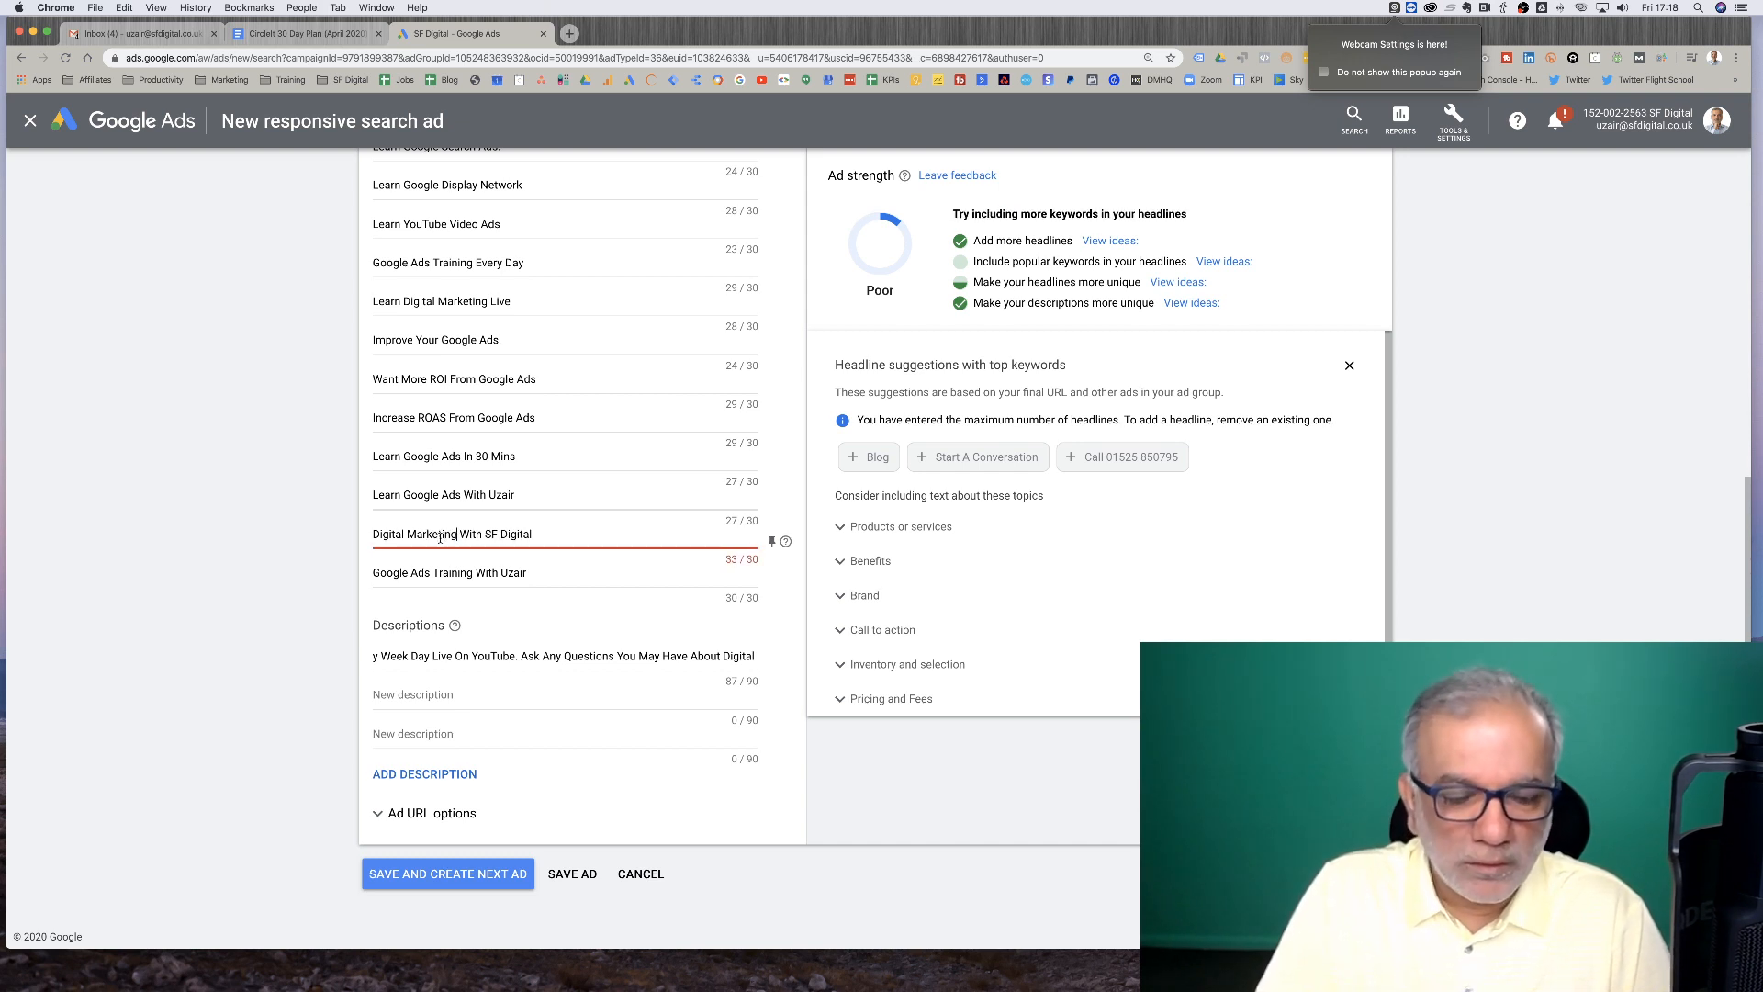
key(super+z)
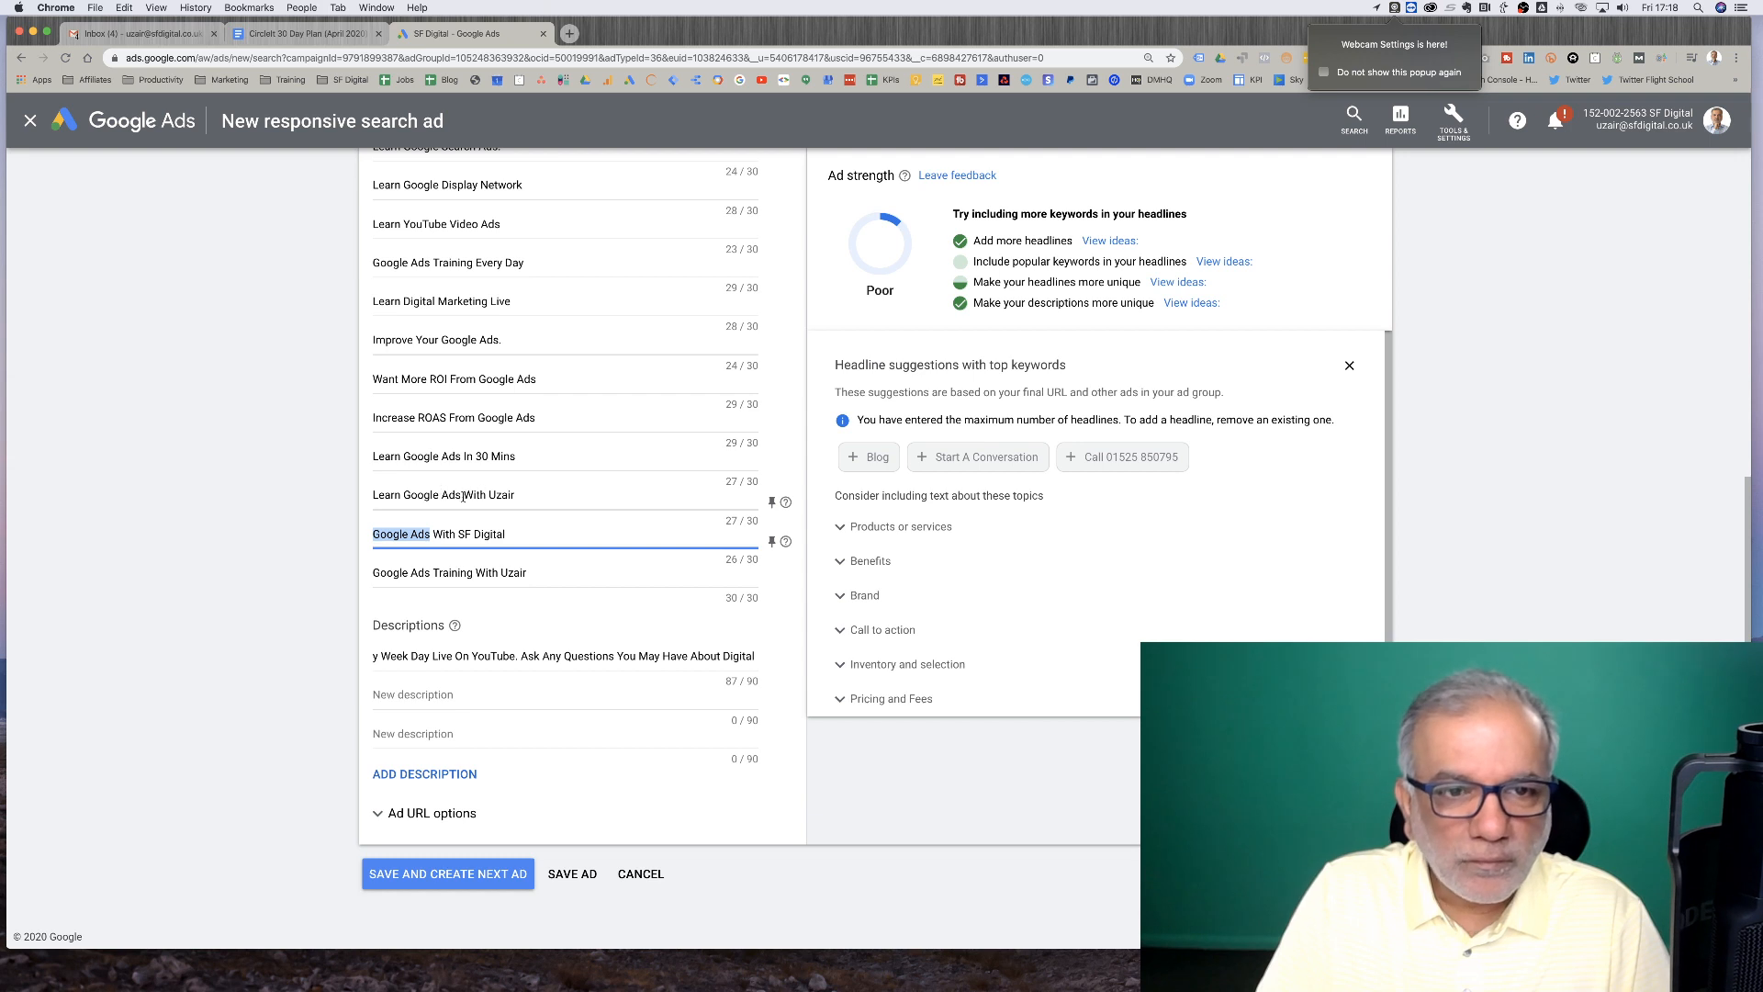
Replace "Learn Google Ads" with "Digital Marketing" in the headline that ends with the presenter's first name
drag(459, 497, 362, 502)
text(Digital Mark)
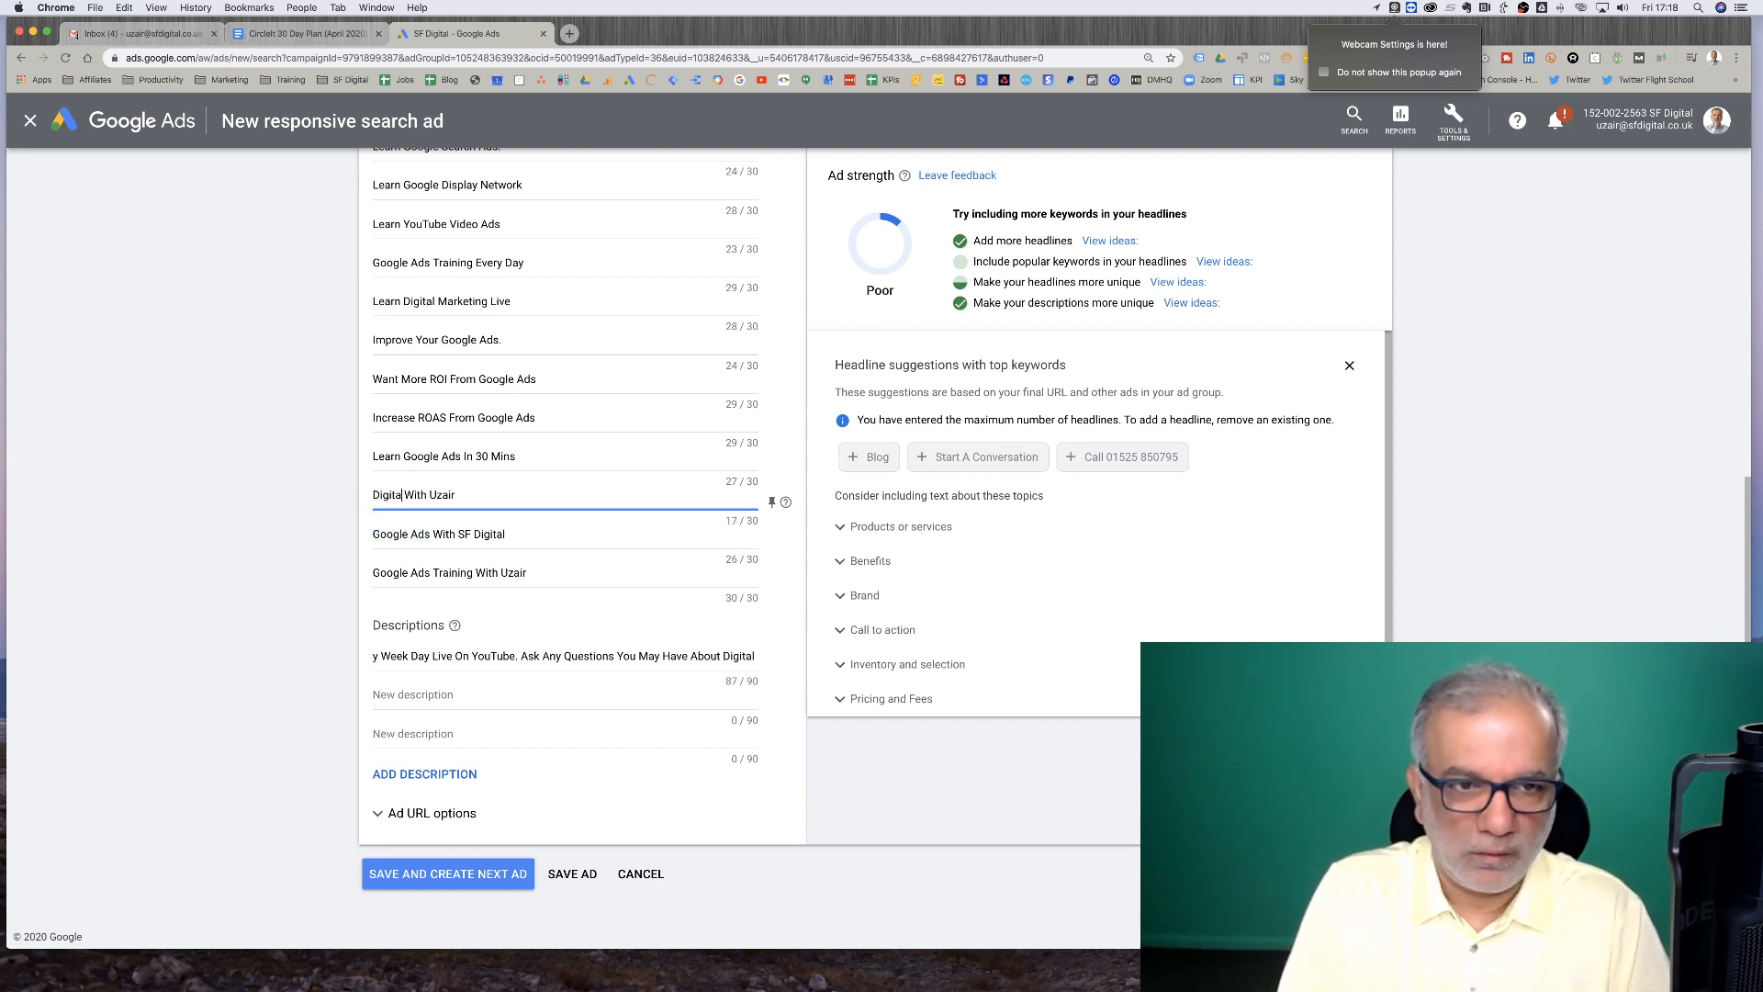
text(eting)
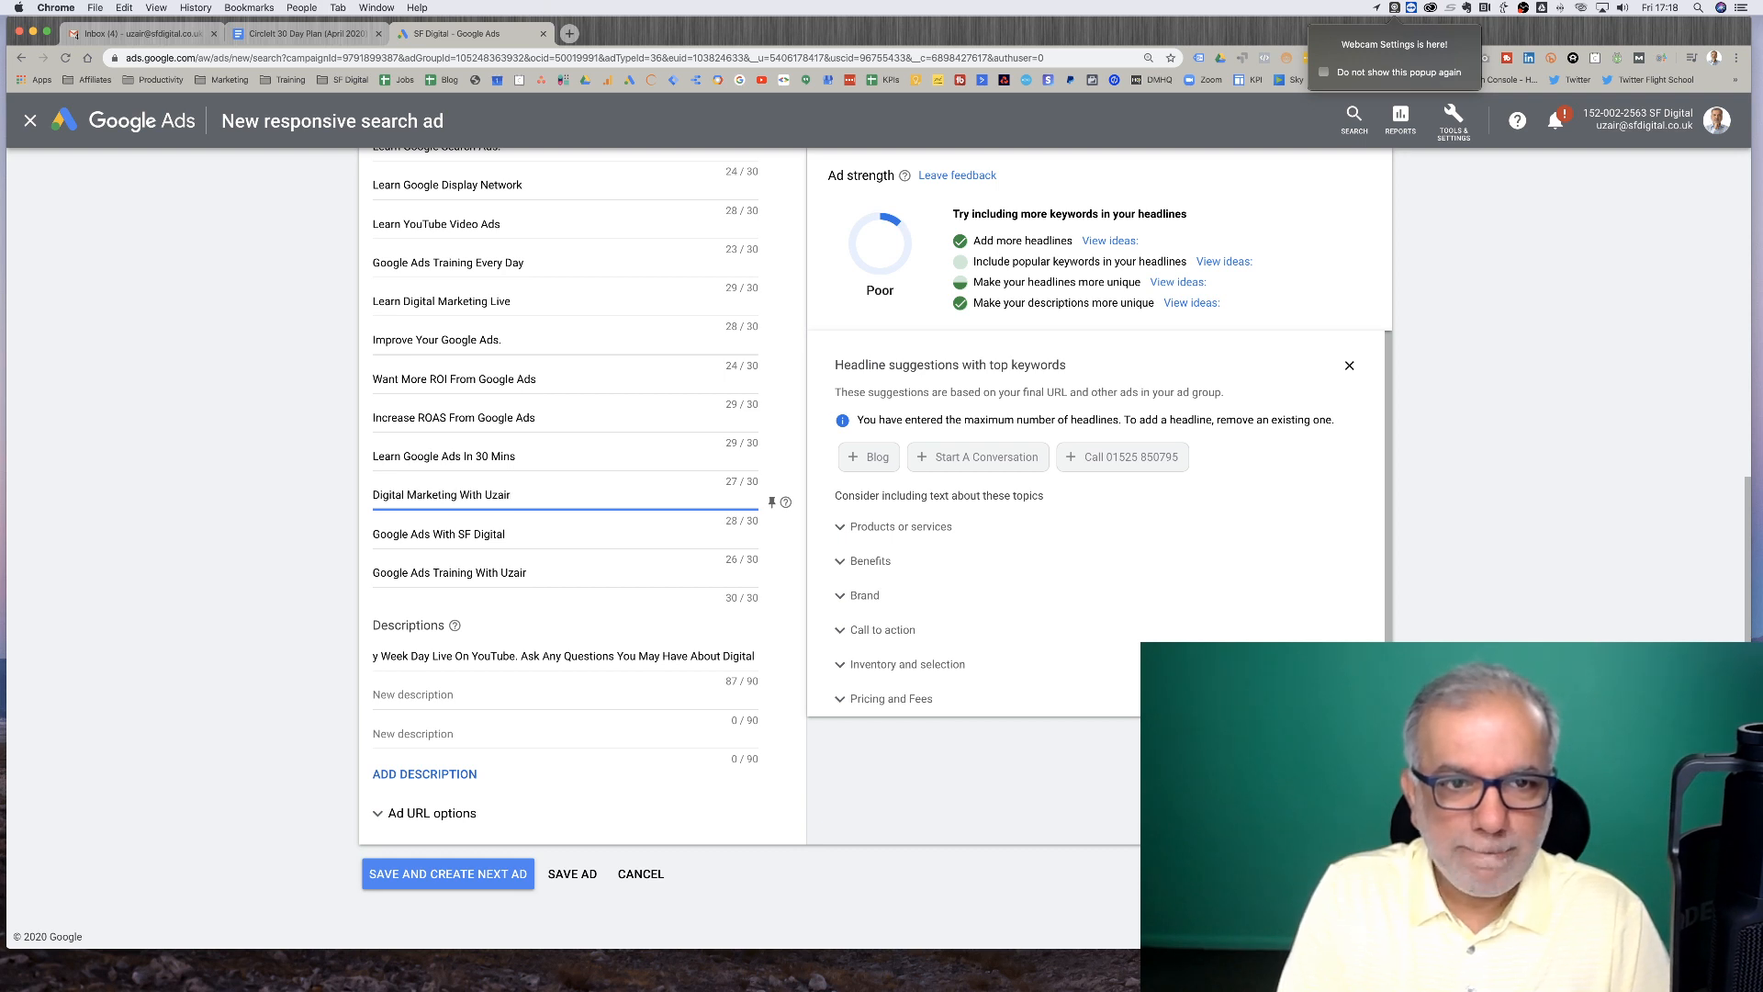
key(Tab)
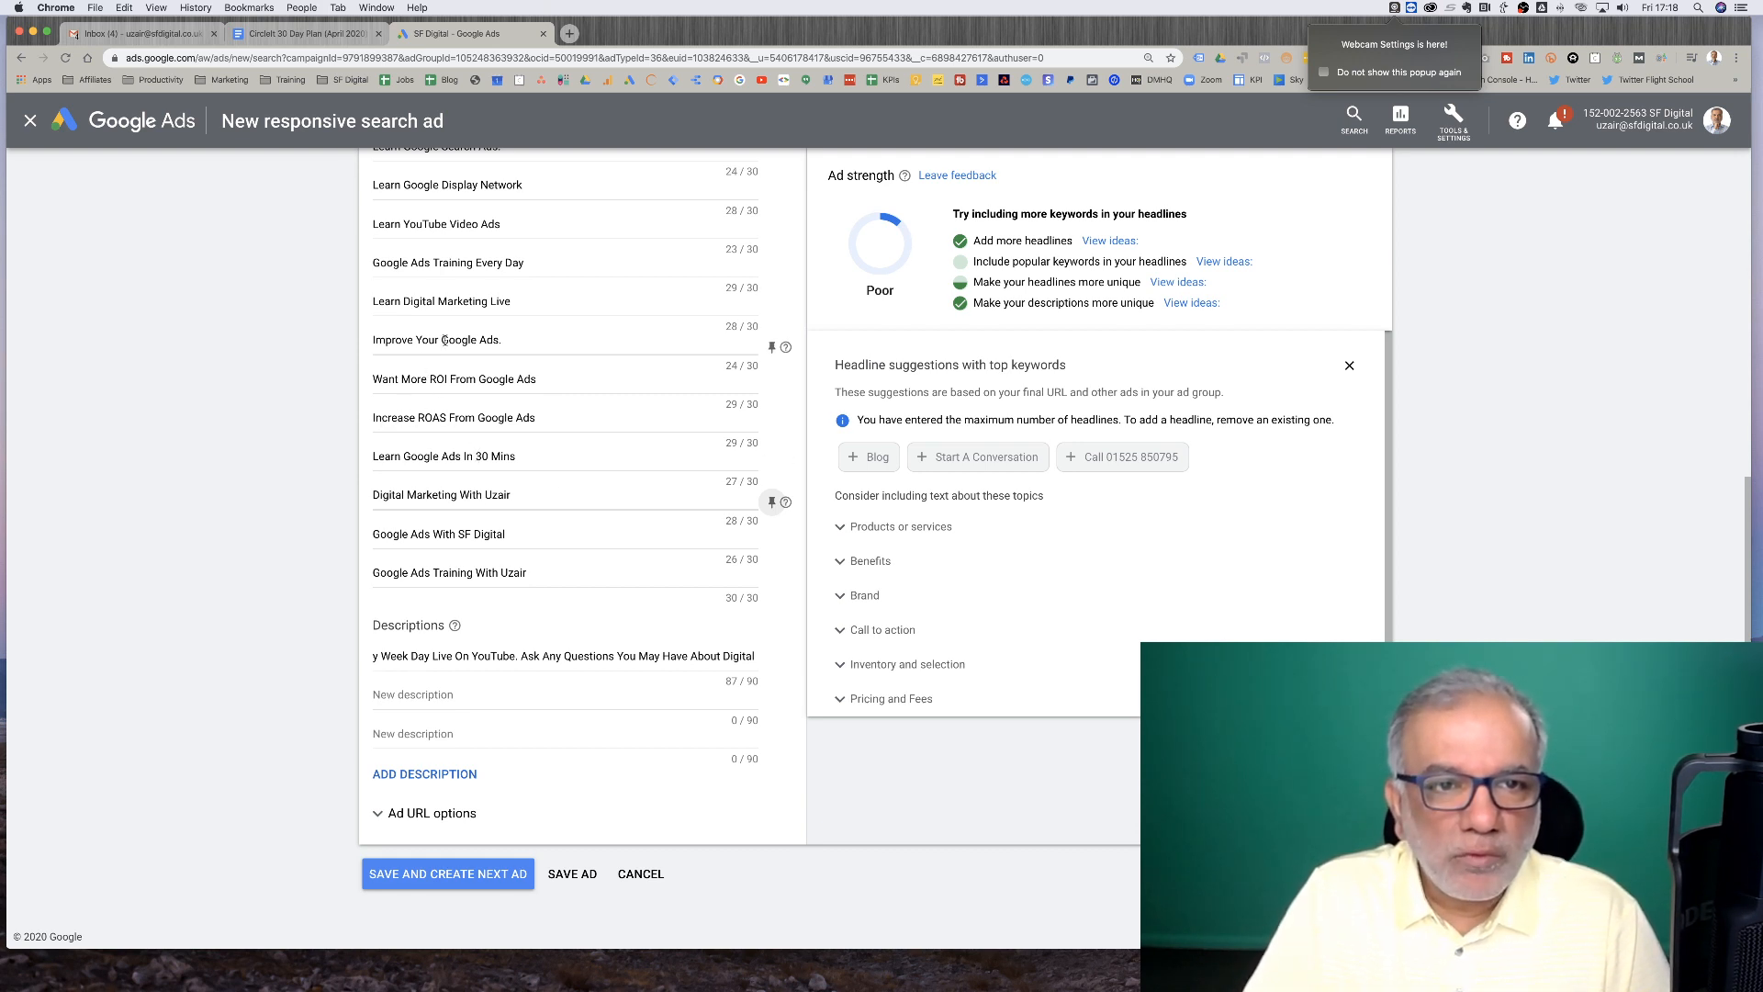
Change the "Improve Your Google Ads." headline to "Improve Your Search Ads"
drag(443, 342, 503, 345)
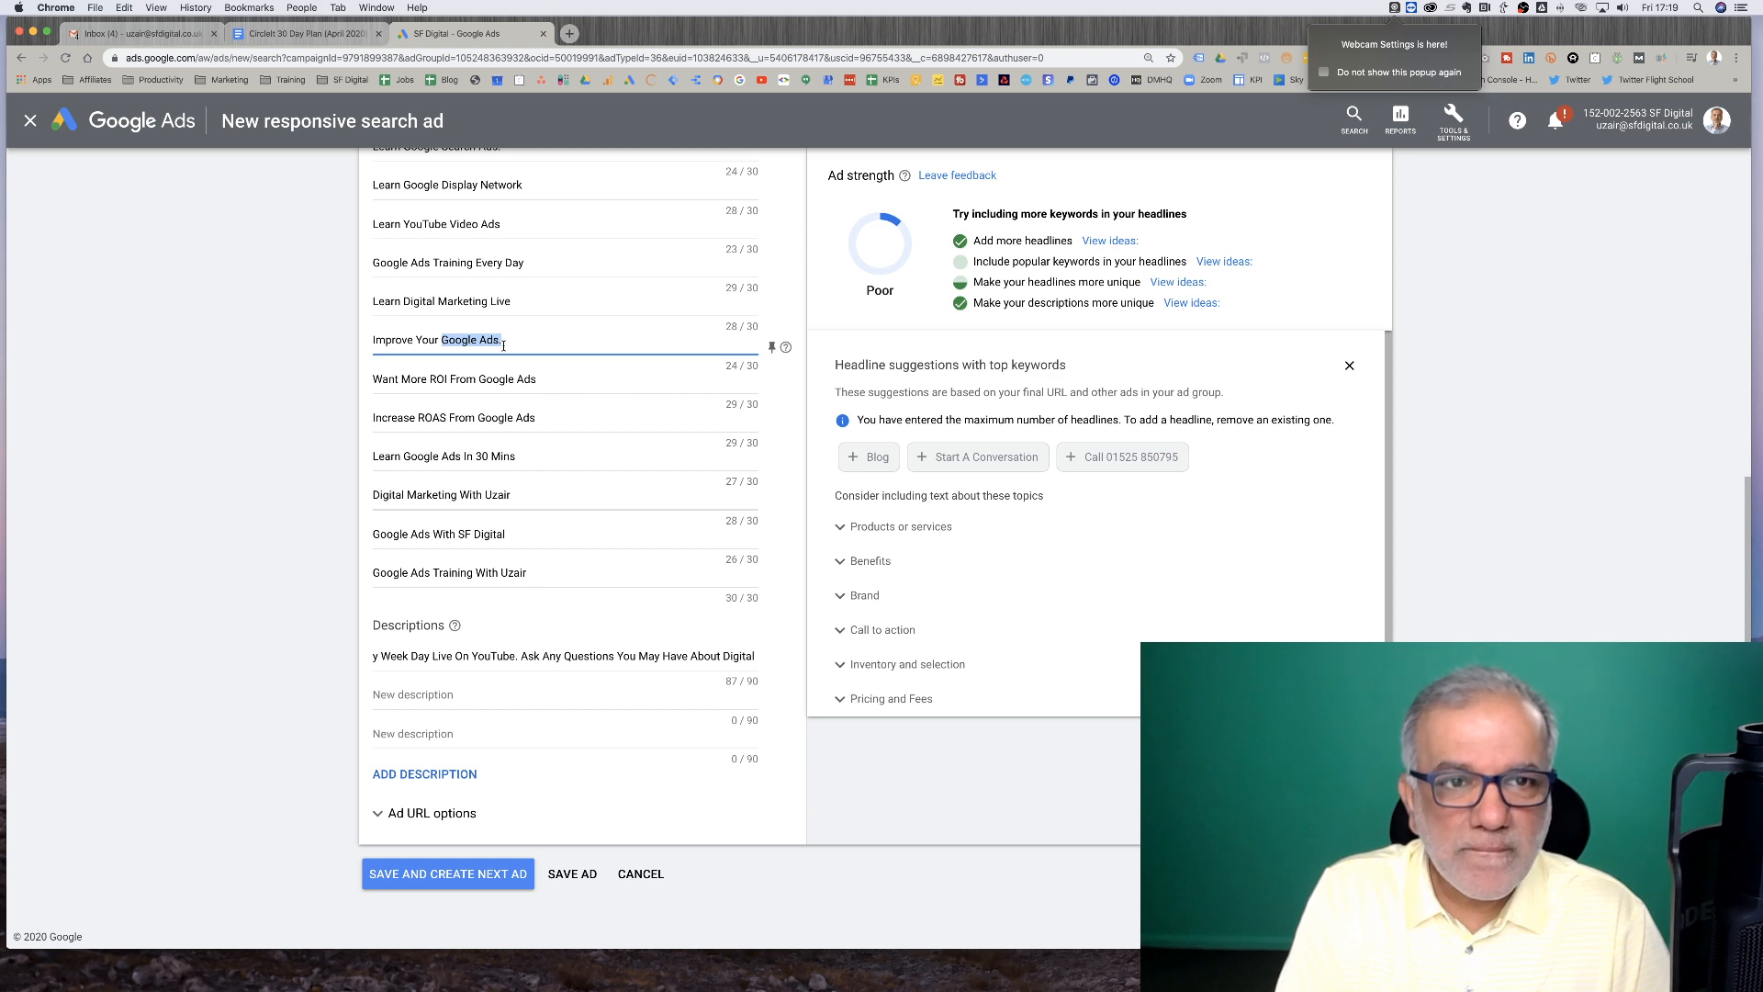
text(Search )
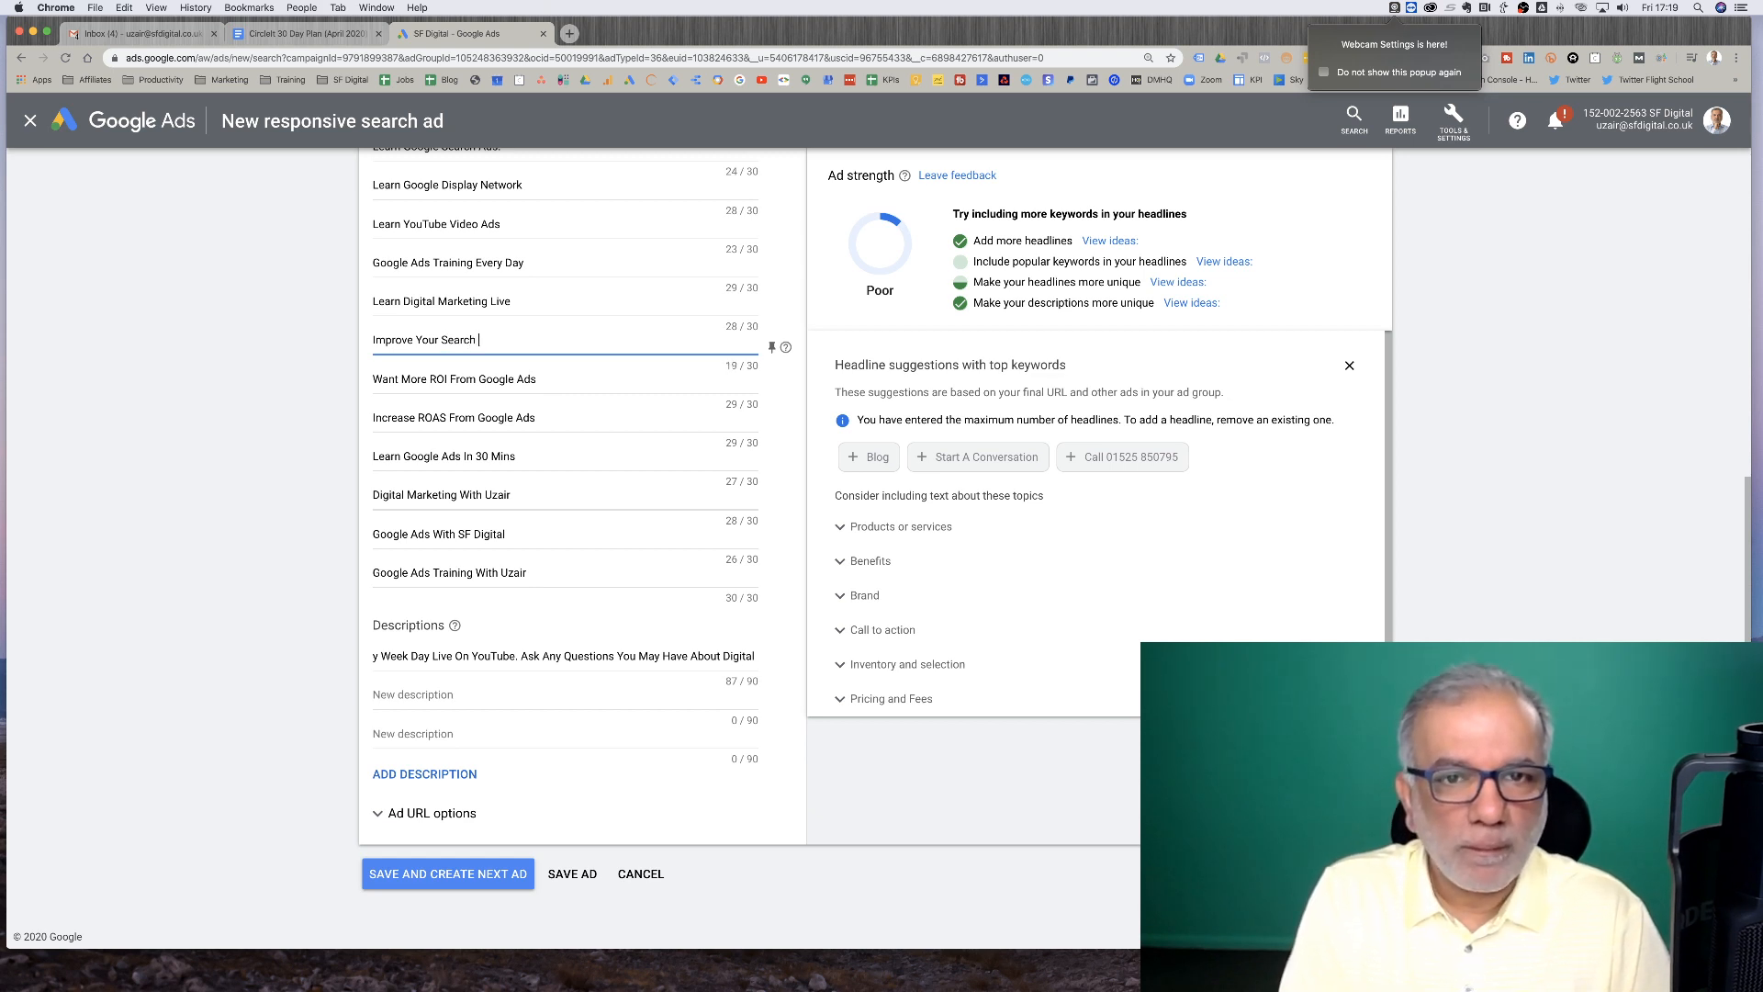
text(& ds)
key(Tab)
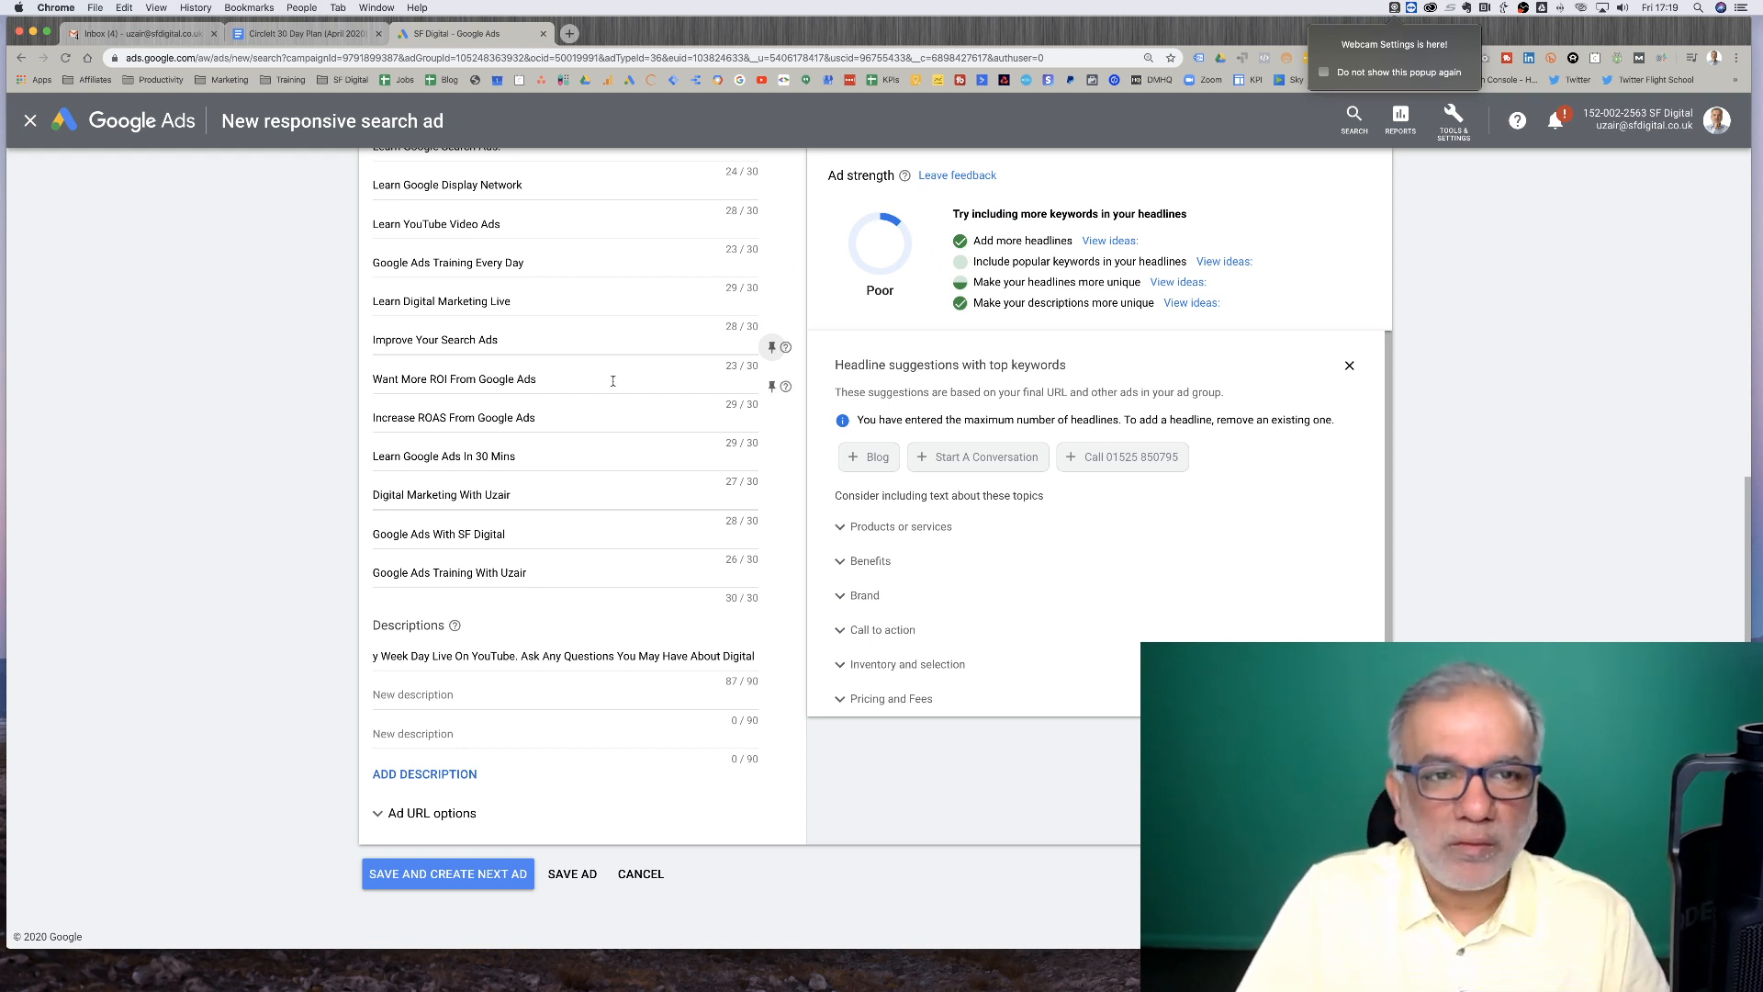
Remove "About Digital" from the end of the first description and close it with a full stop after "Have"
scroll(611, 382, down, 1)
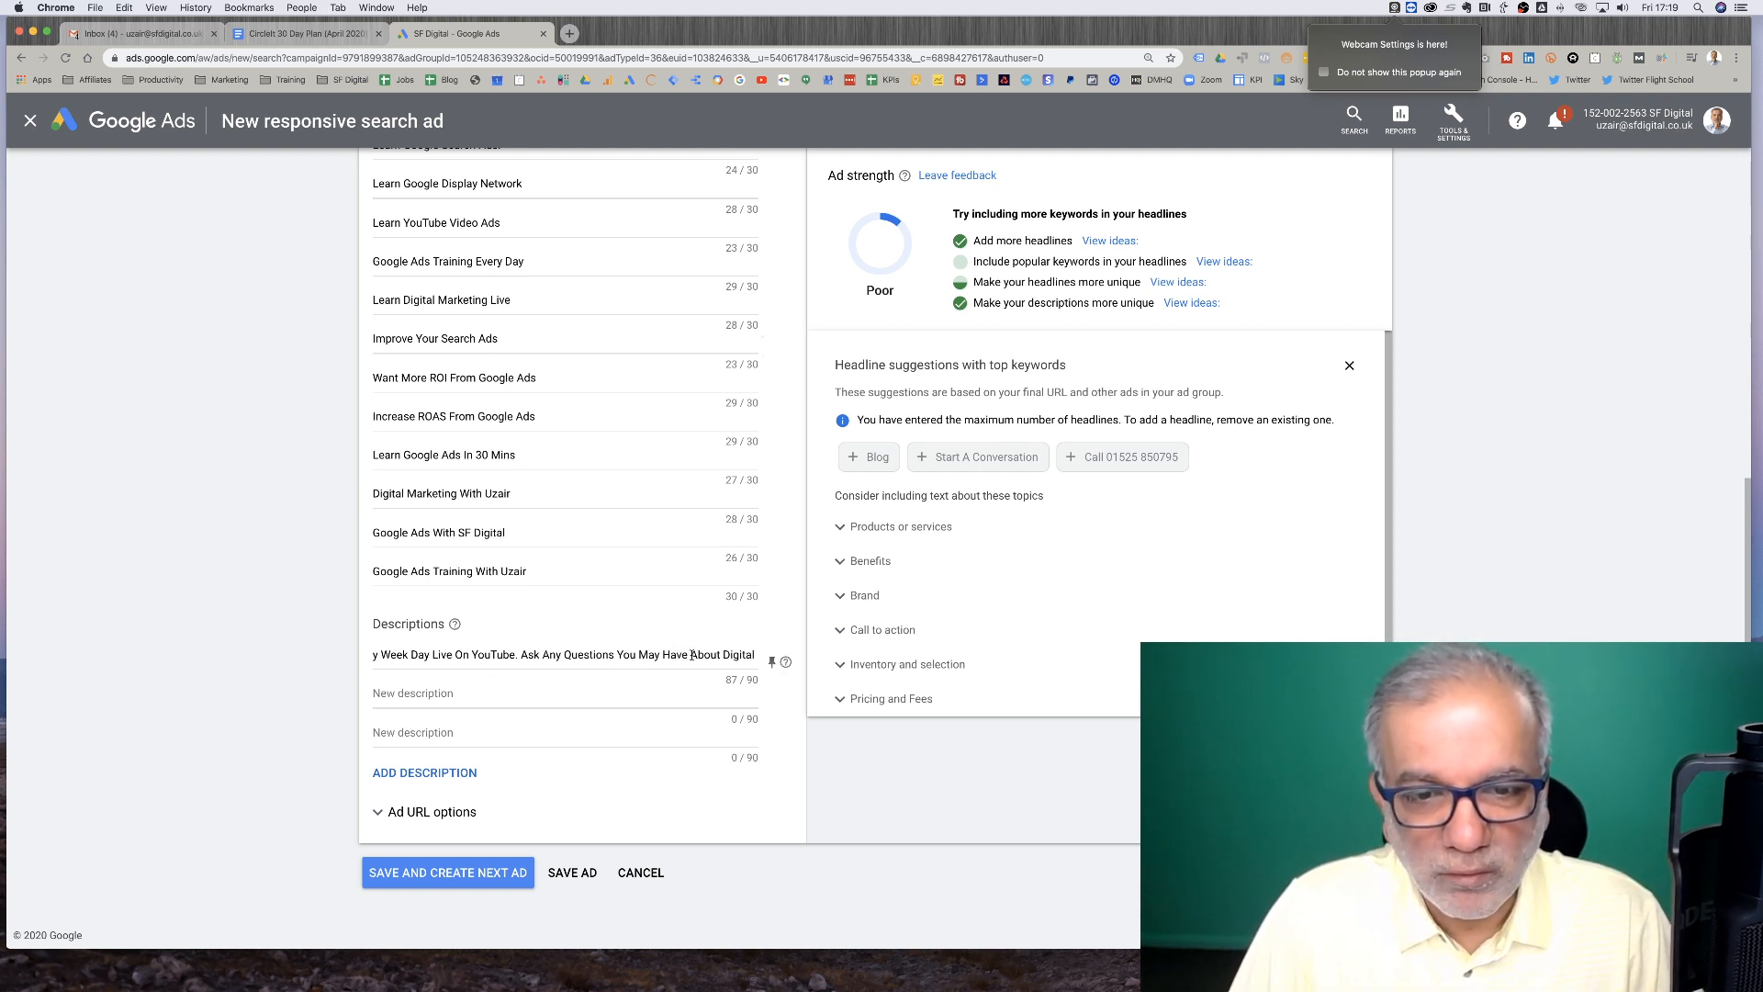
drag(692, 654, 777, 665)
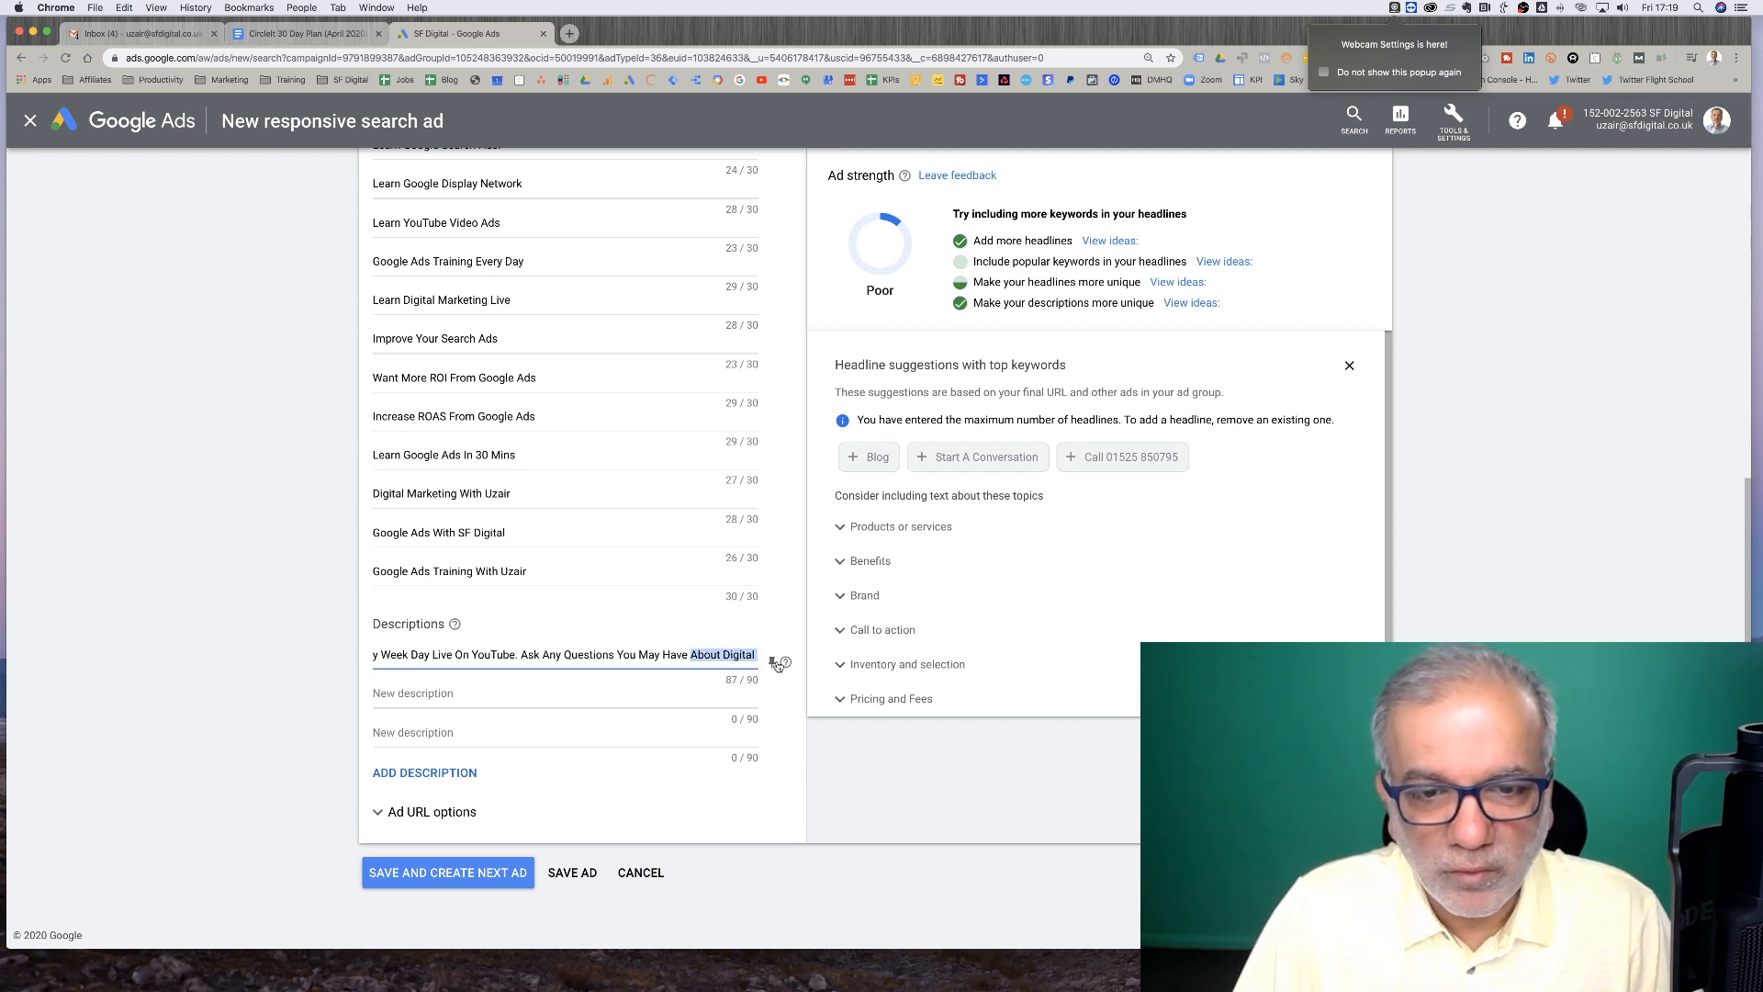
key(BackSpace)
key(BackSpace)
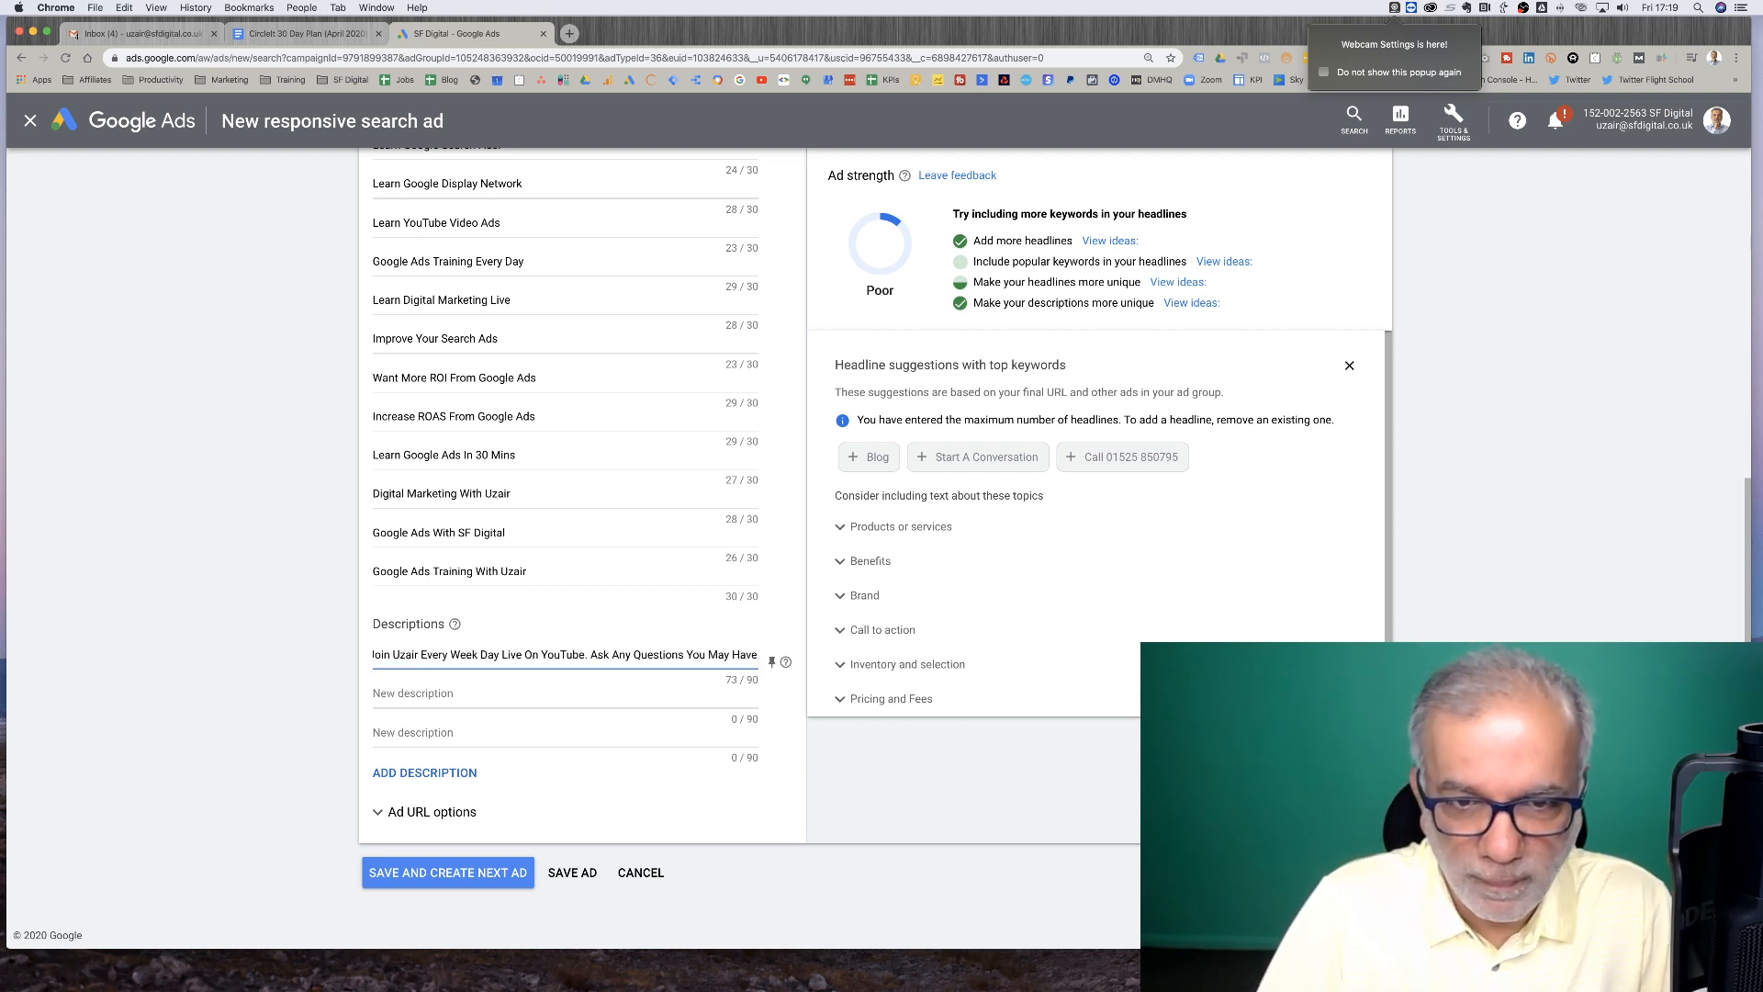
text(.)
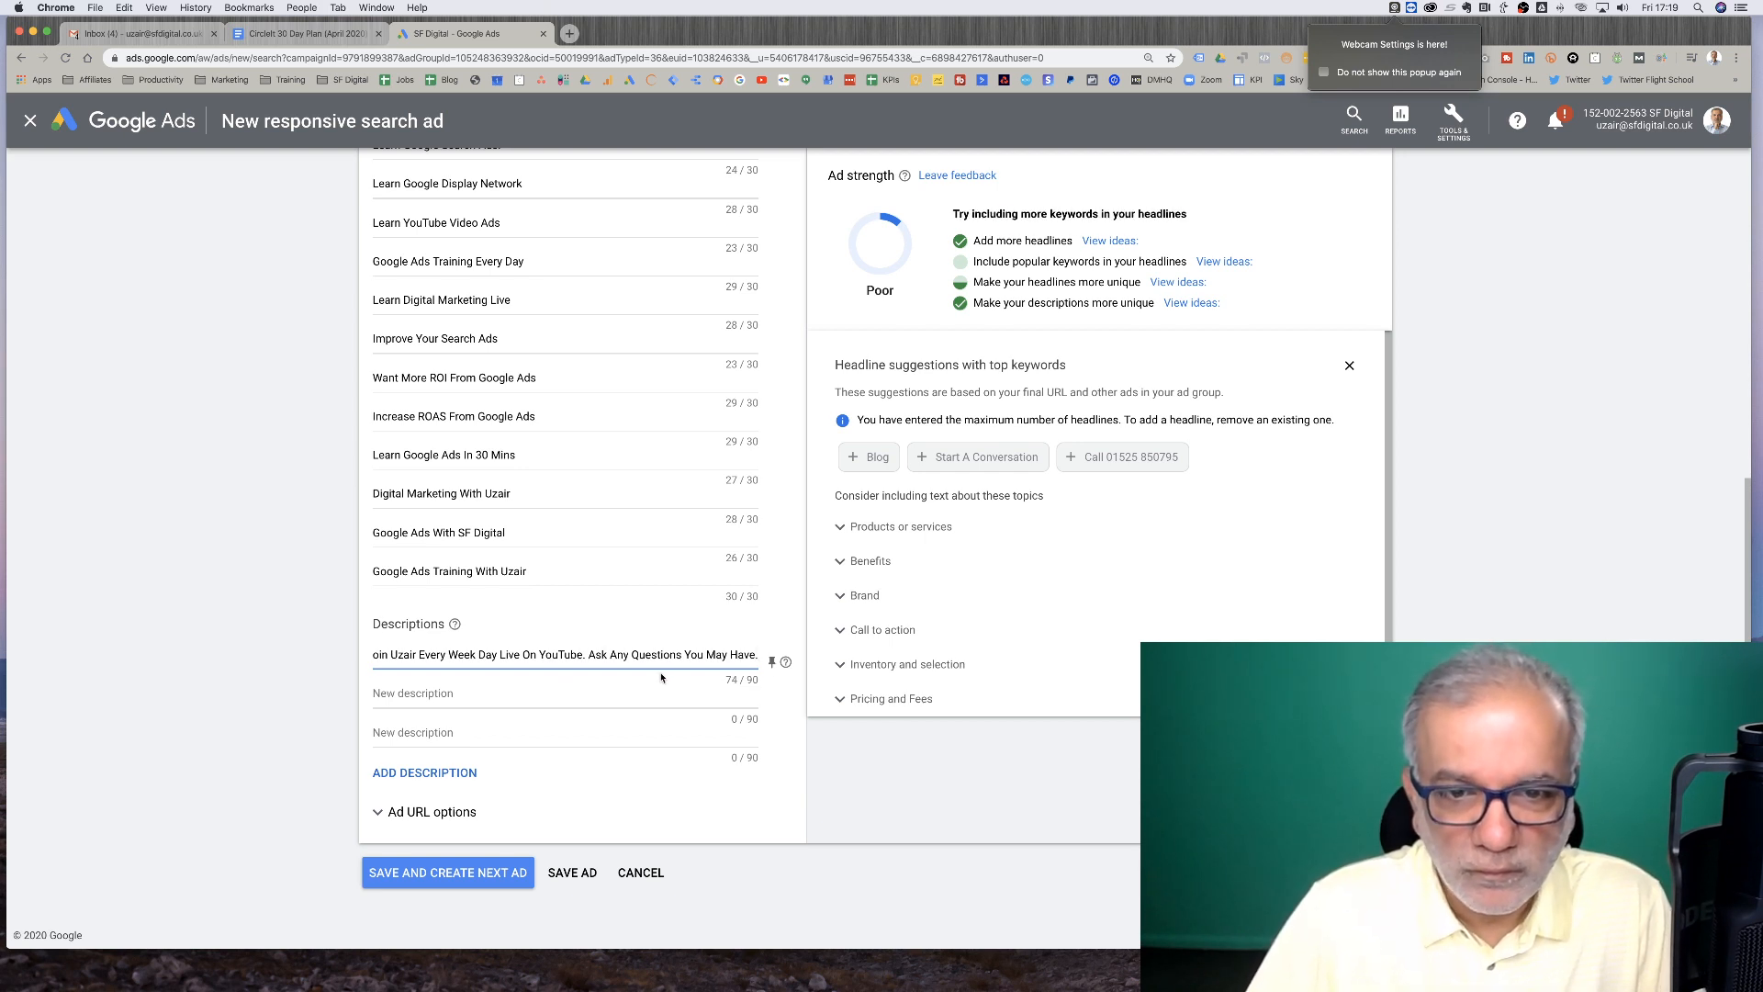
Enter "Learn Digital Marketing, Google Ads, Video Ads, Gmails Sponsored Ads & Much More" as the second description
click(542, 691)
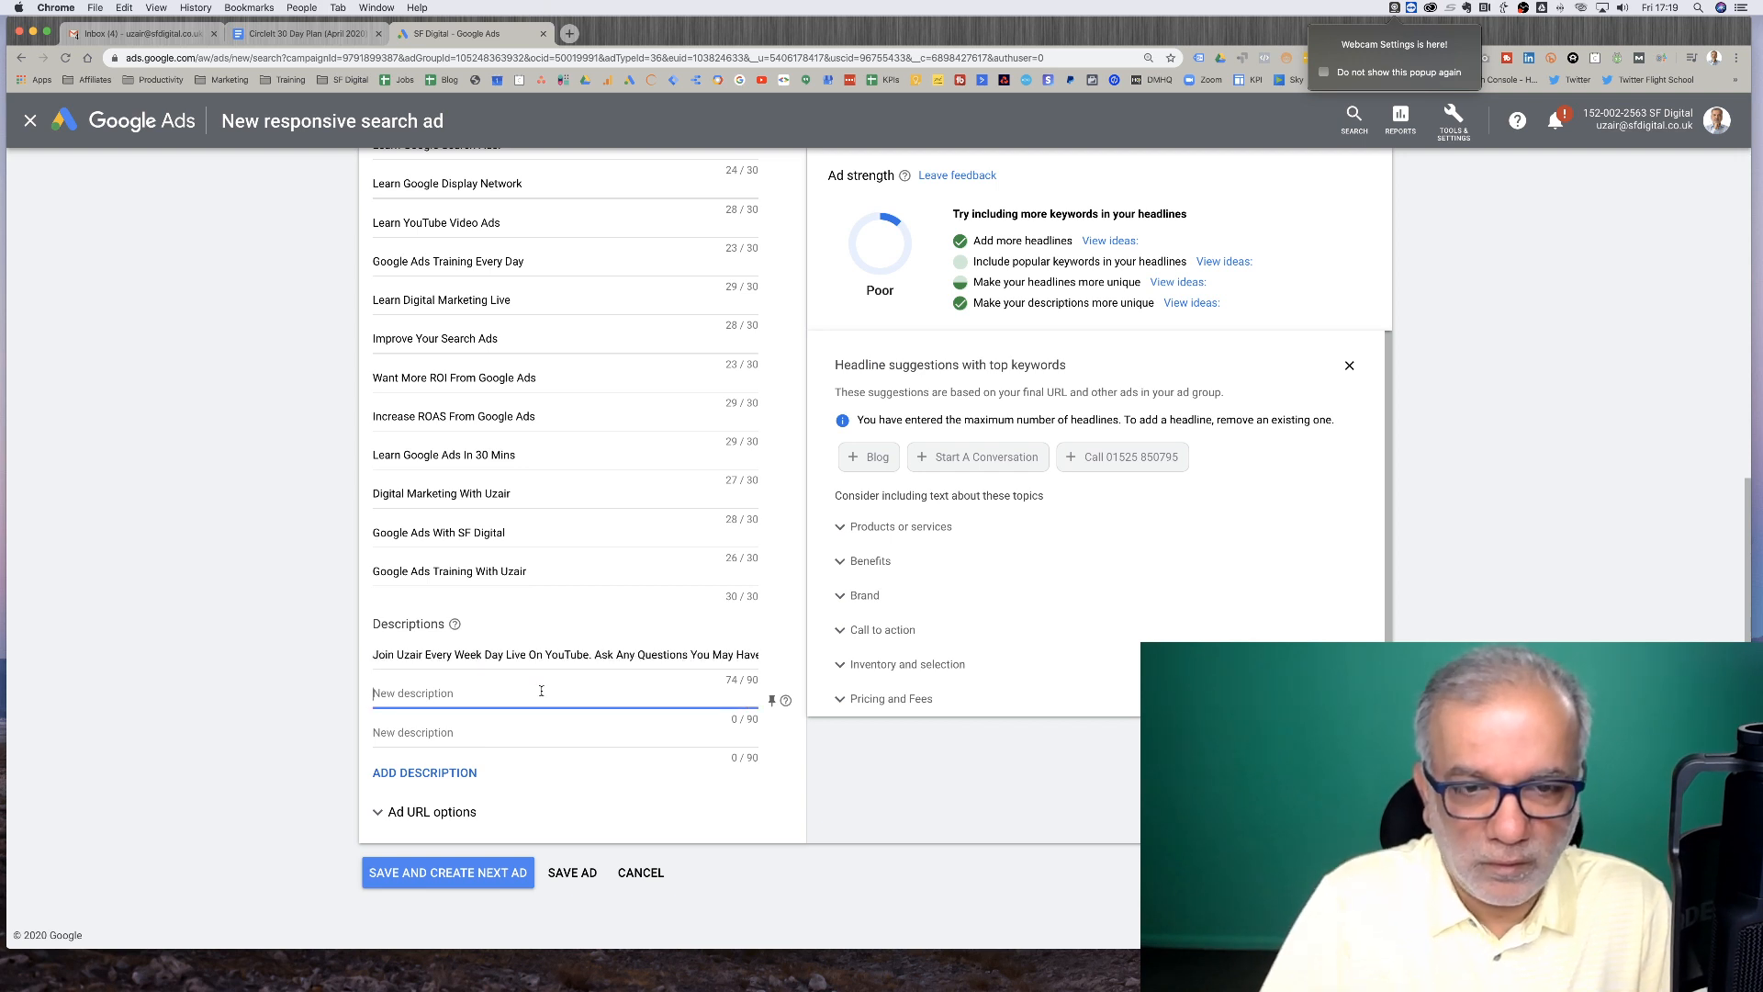
text(Learn)
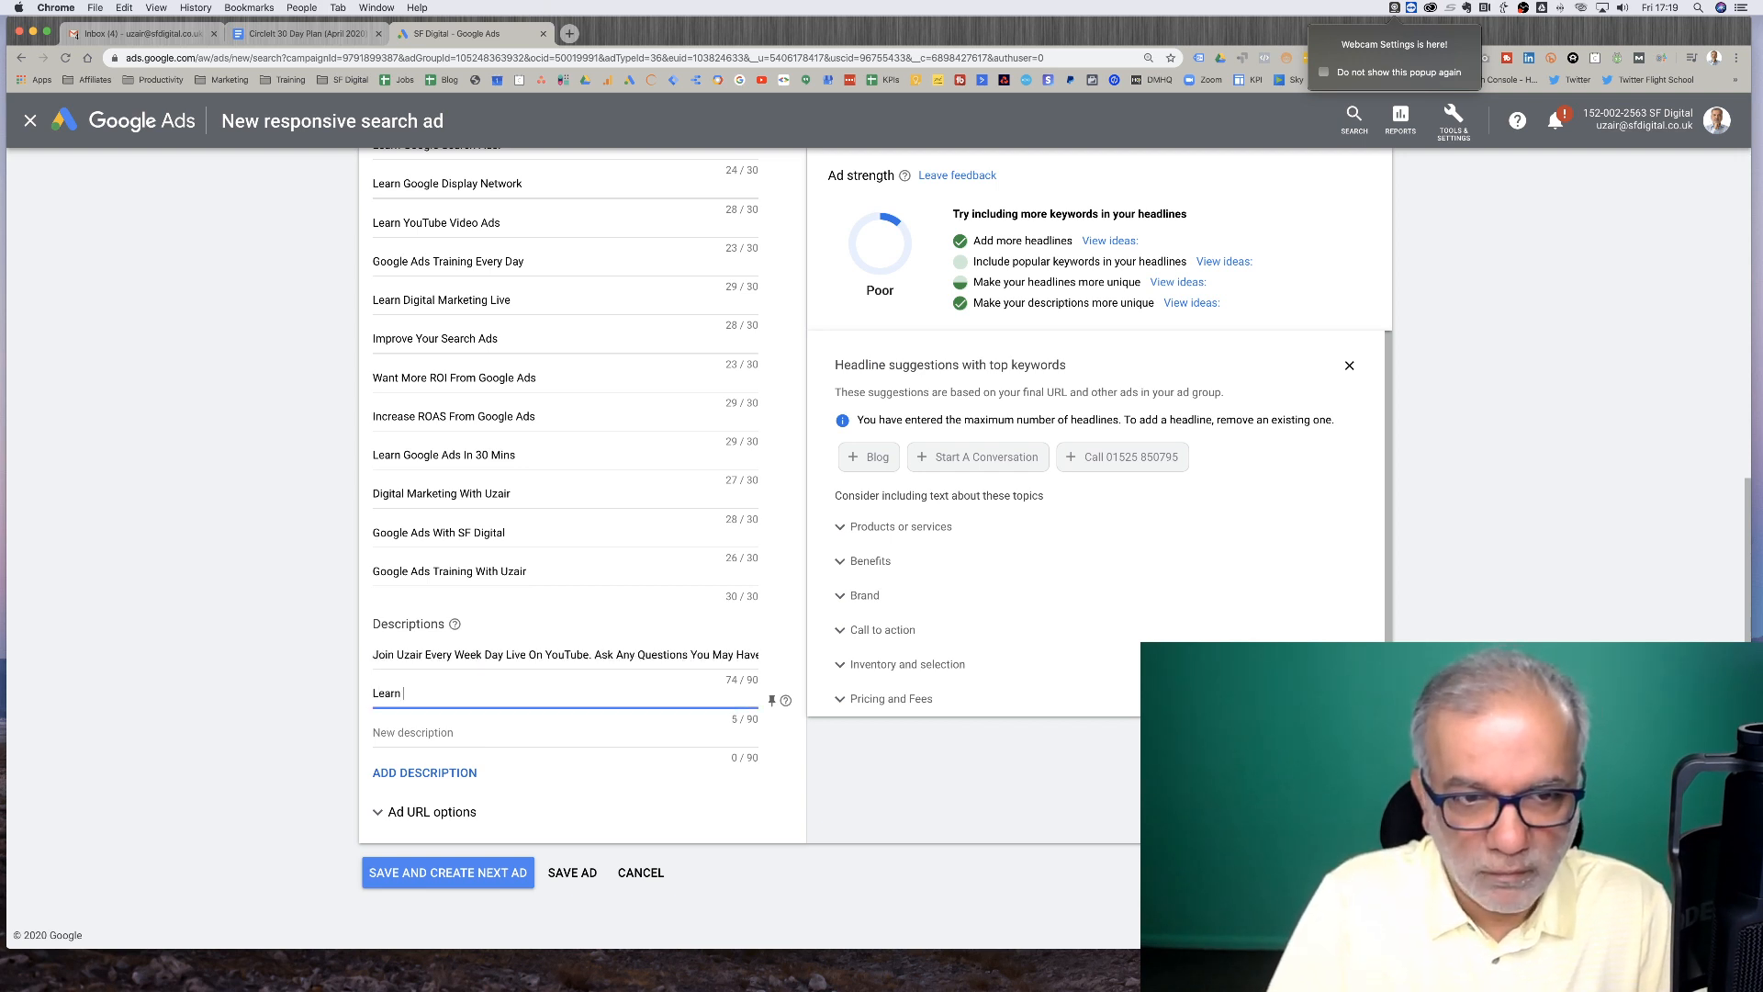
text(Digital Marketing, Google Ads, Video Ads,)
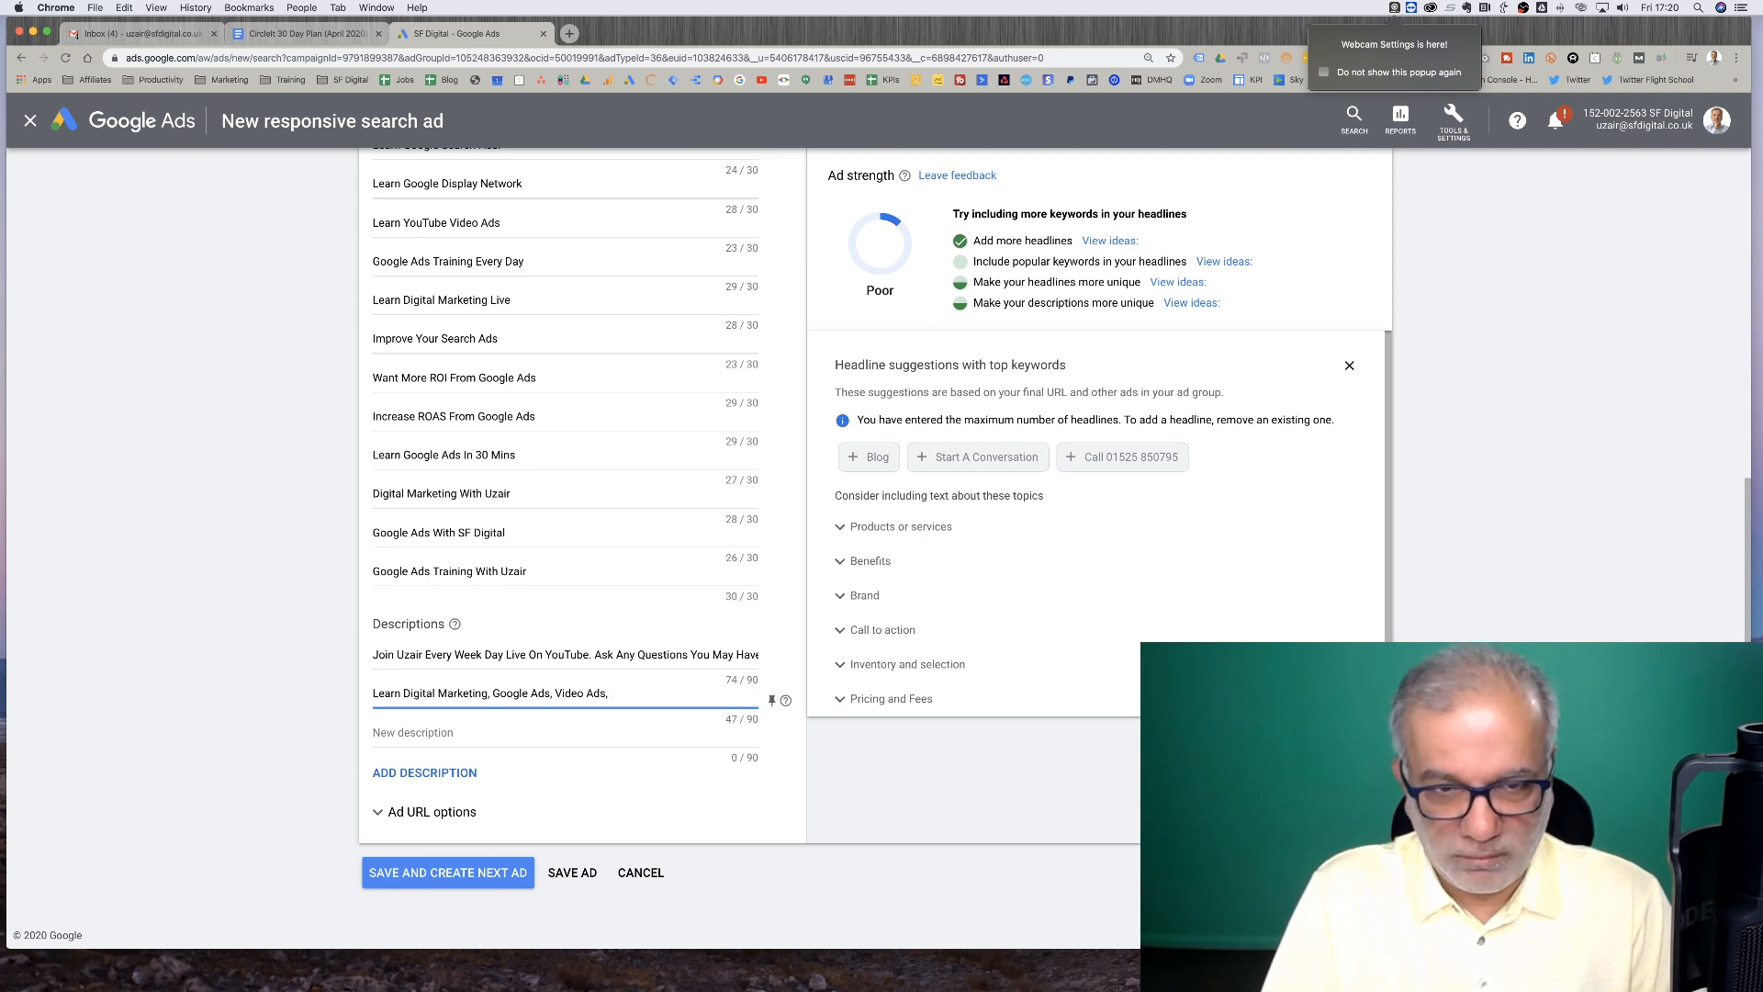
text(G)
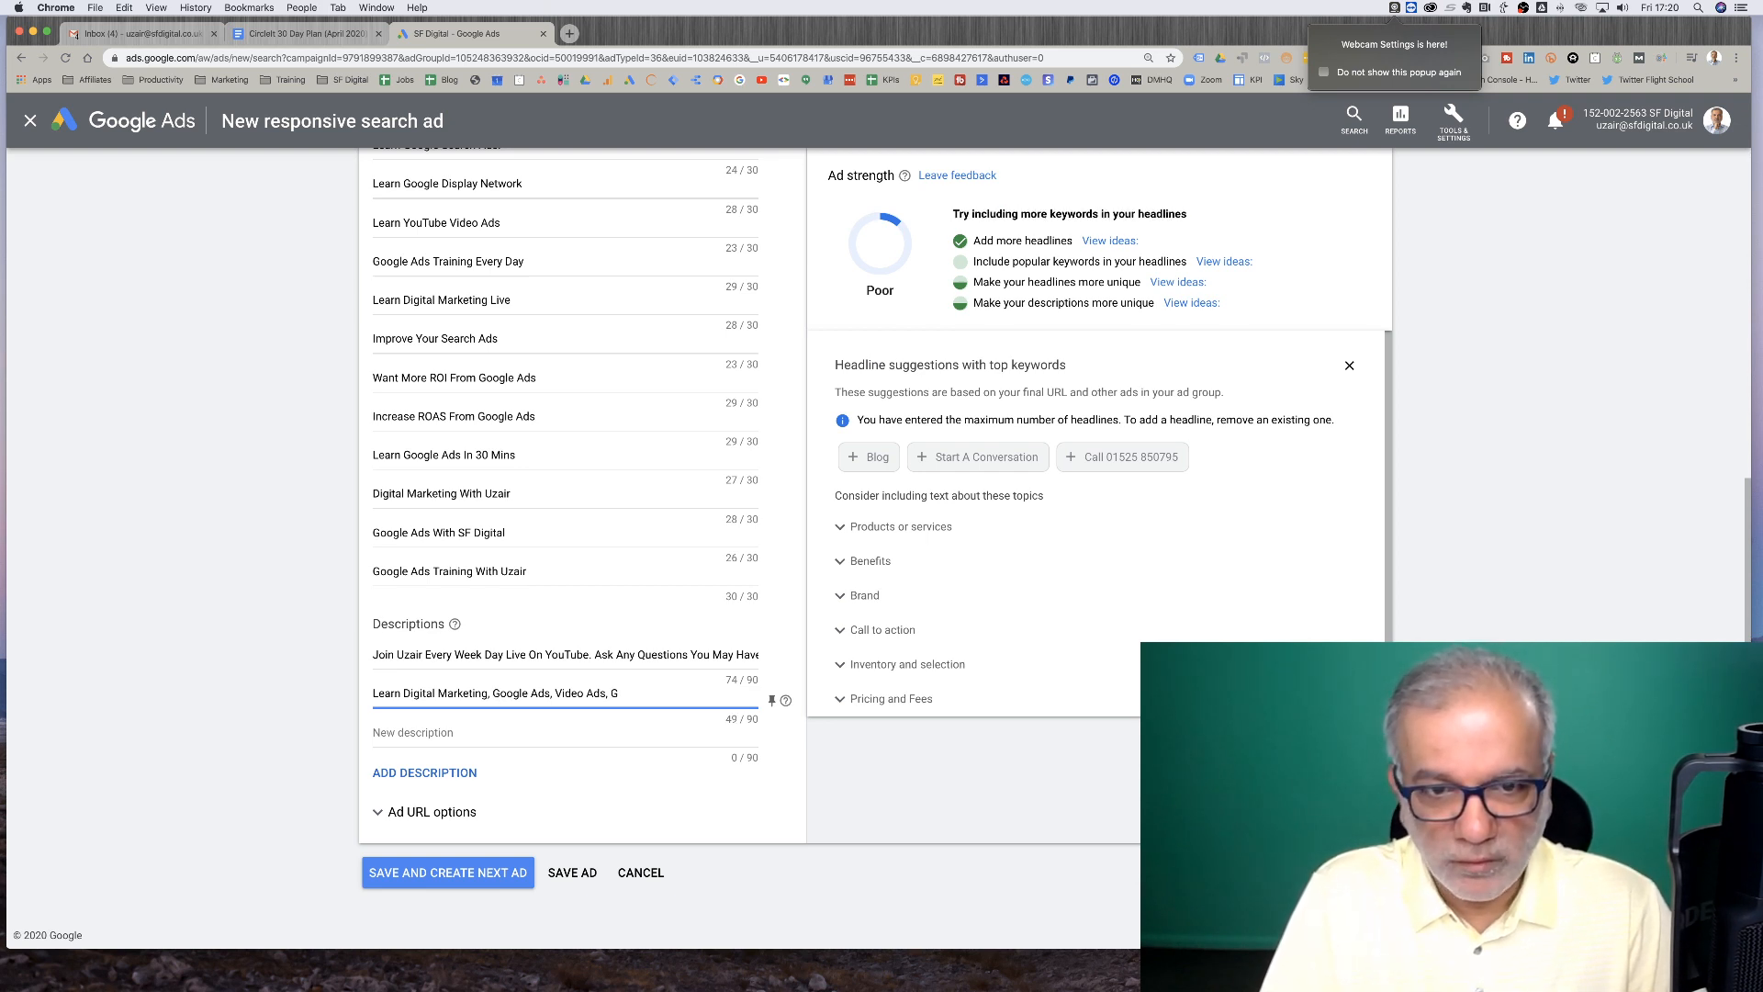
text(mails Sp)
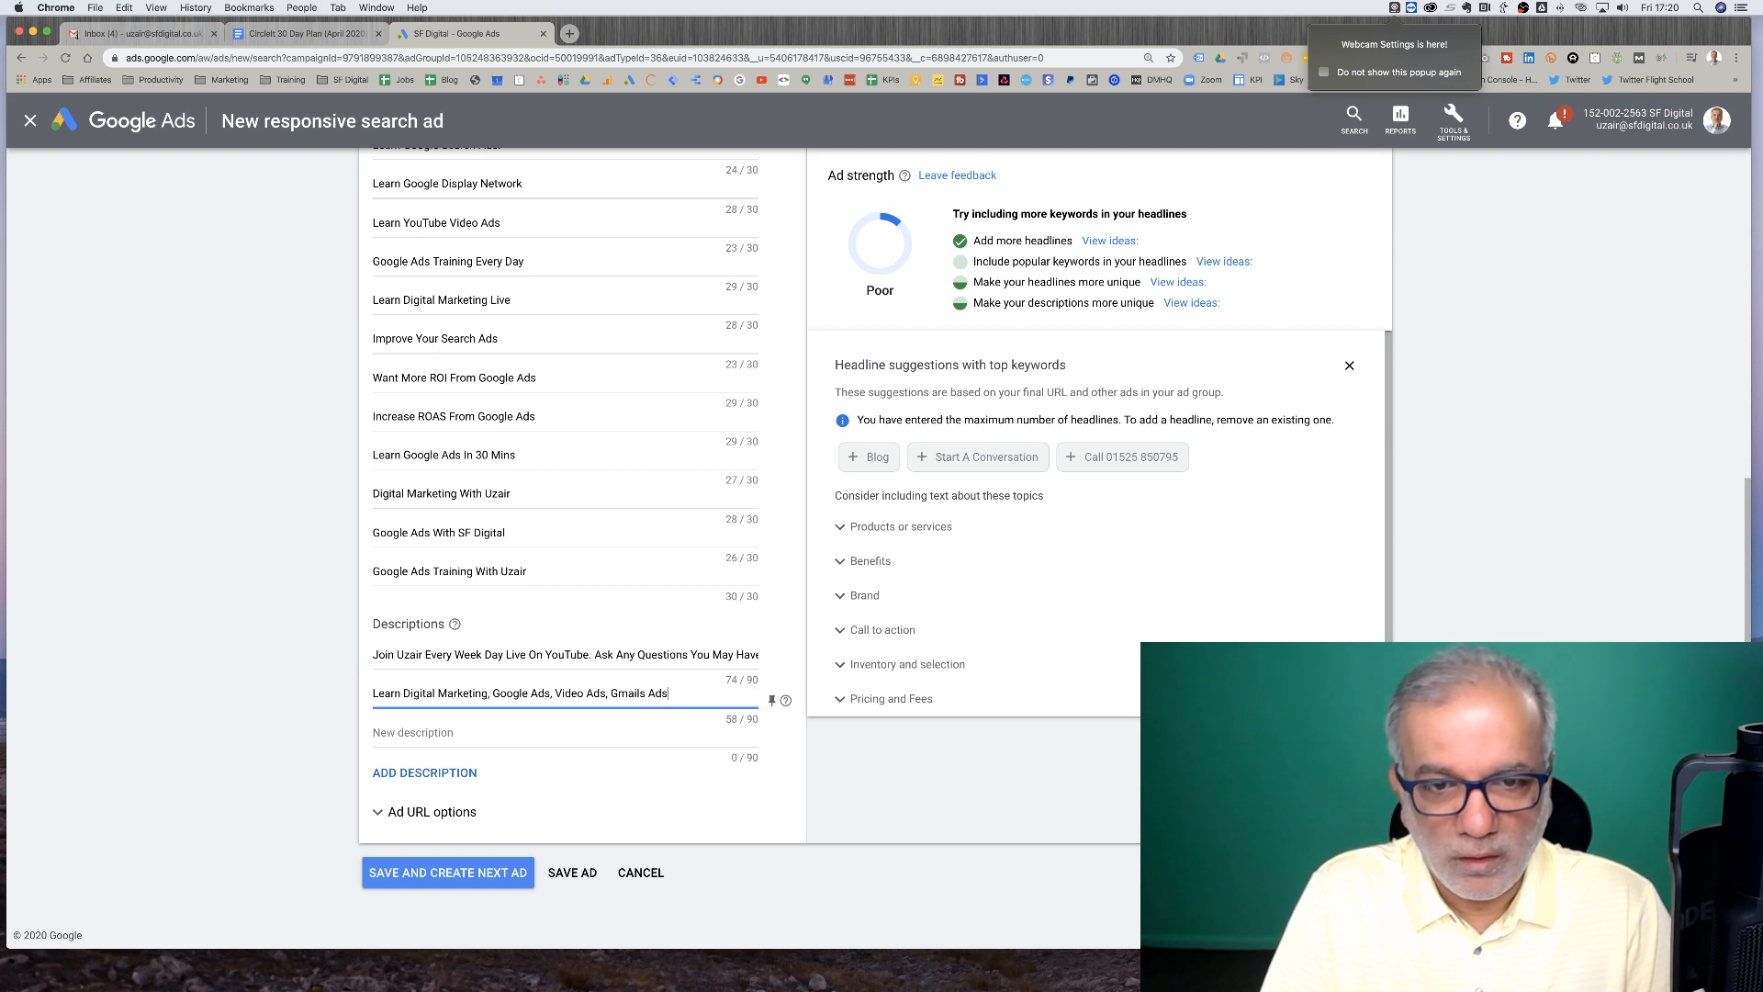
text(onsore)
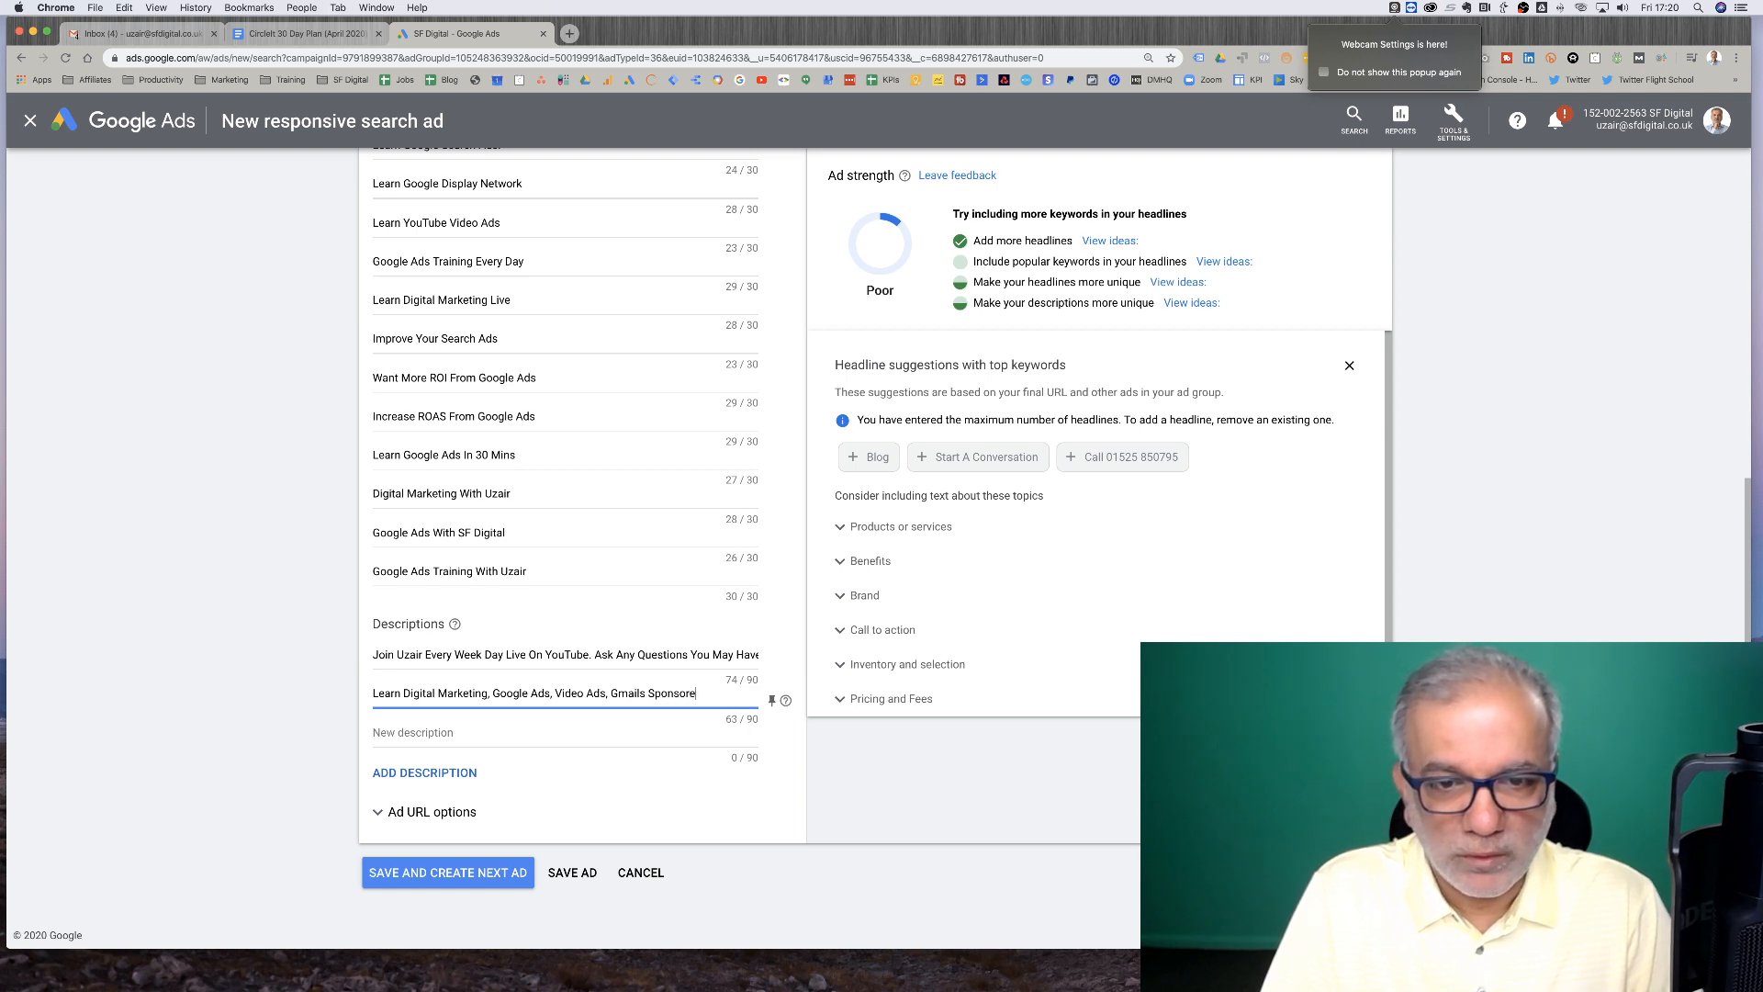
text(d Ads & )
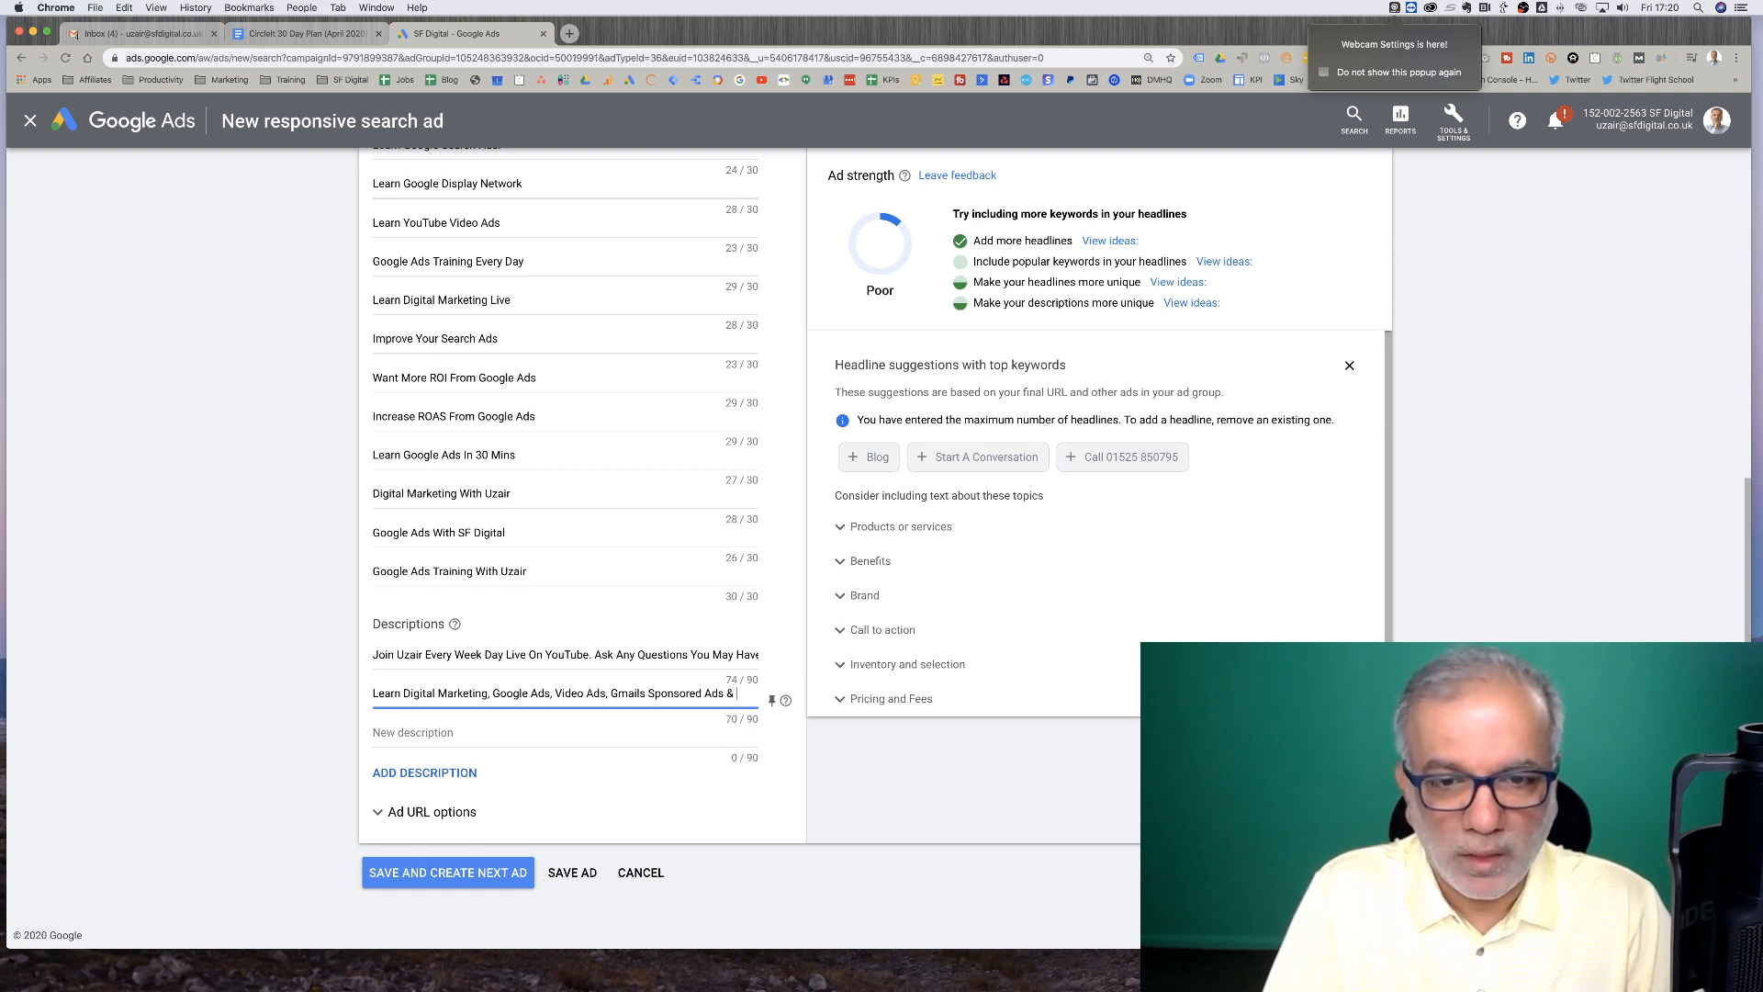
text(Much More)
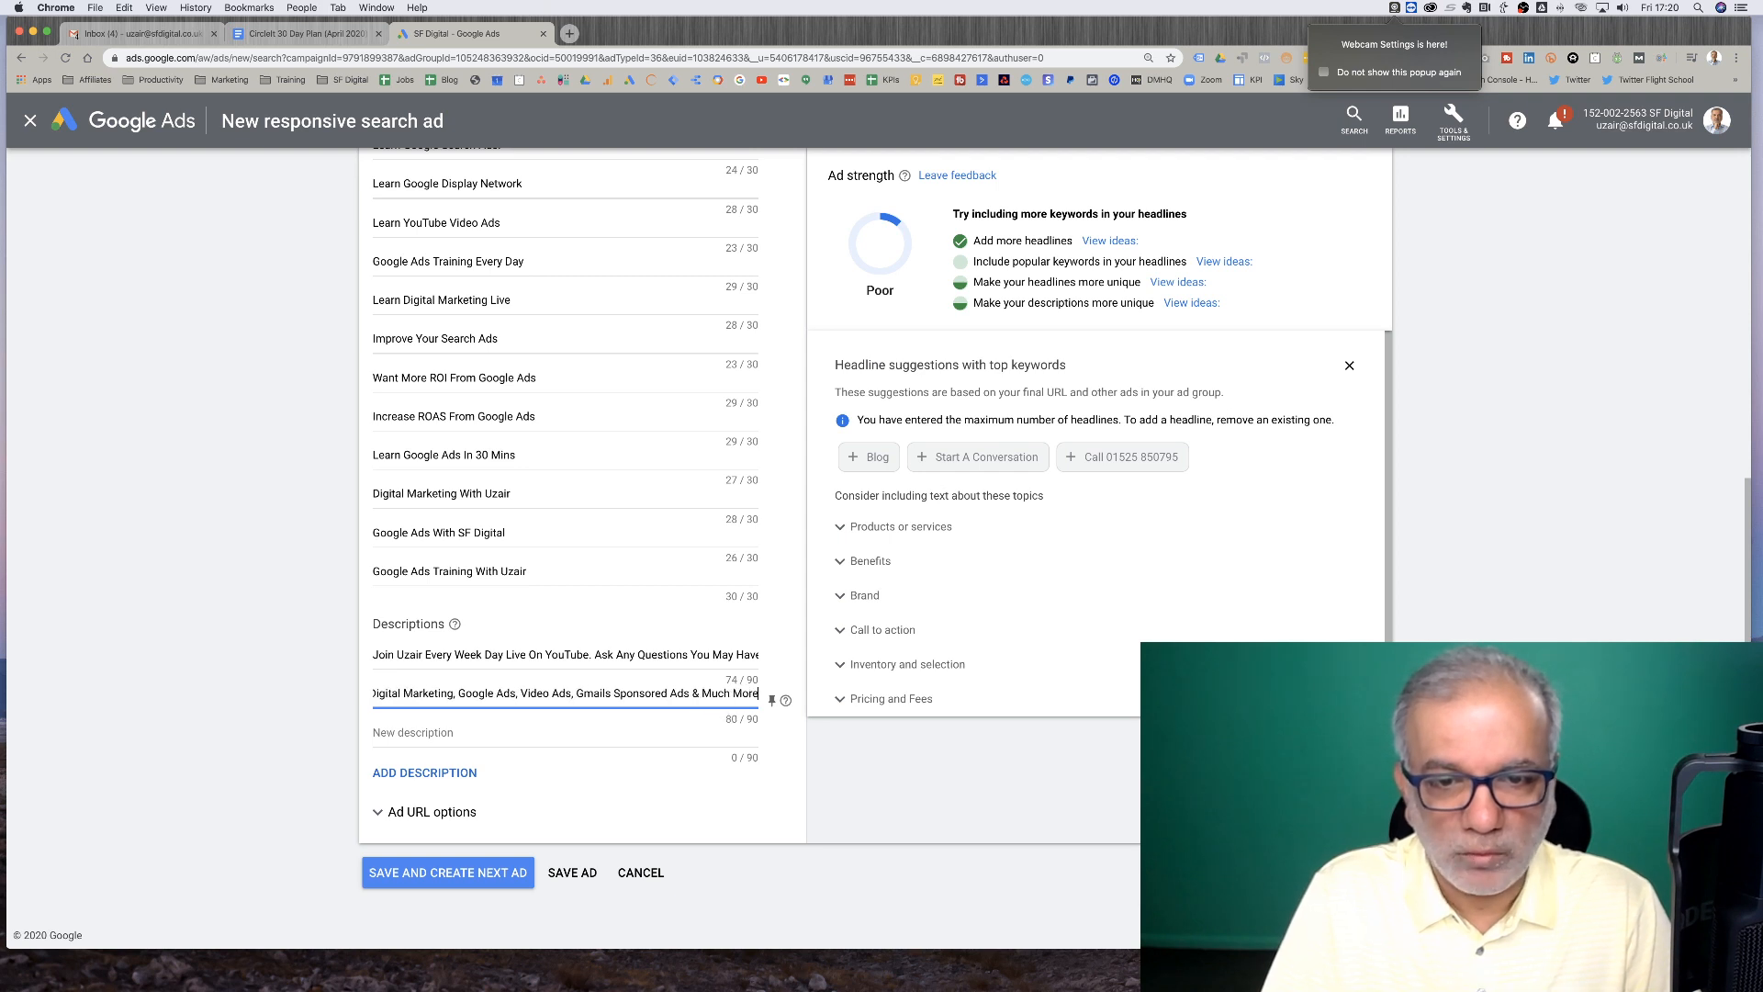
Try "Every" at the end of the second description, remove that word and end the text with a full stop
text( Every)
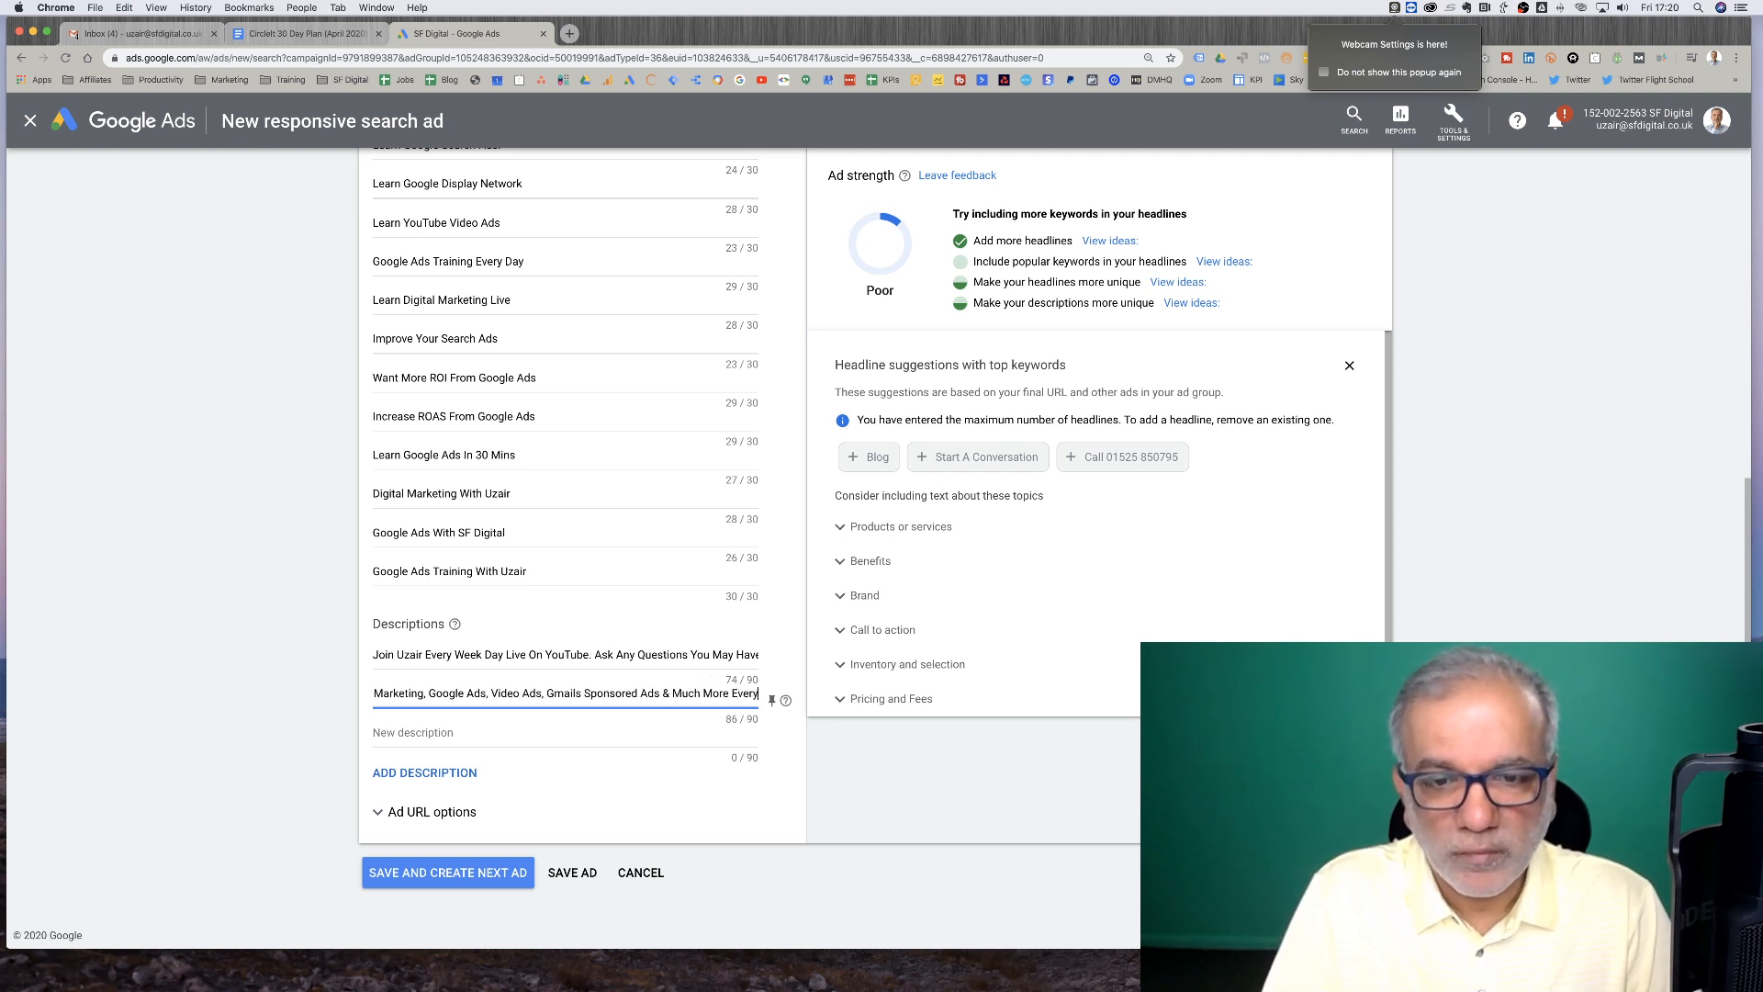
key(BackSpace)
key(BackSpace)
key(BackSpace)
key(BackSpace)
key(BackSpace)
key(BackSpace)
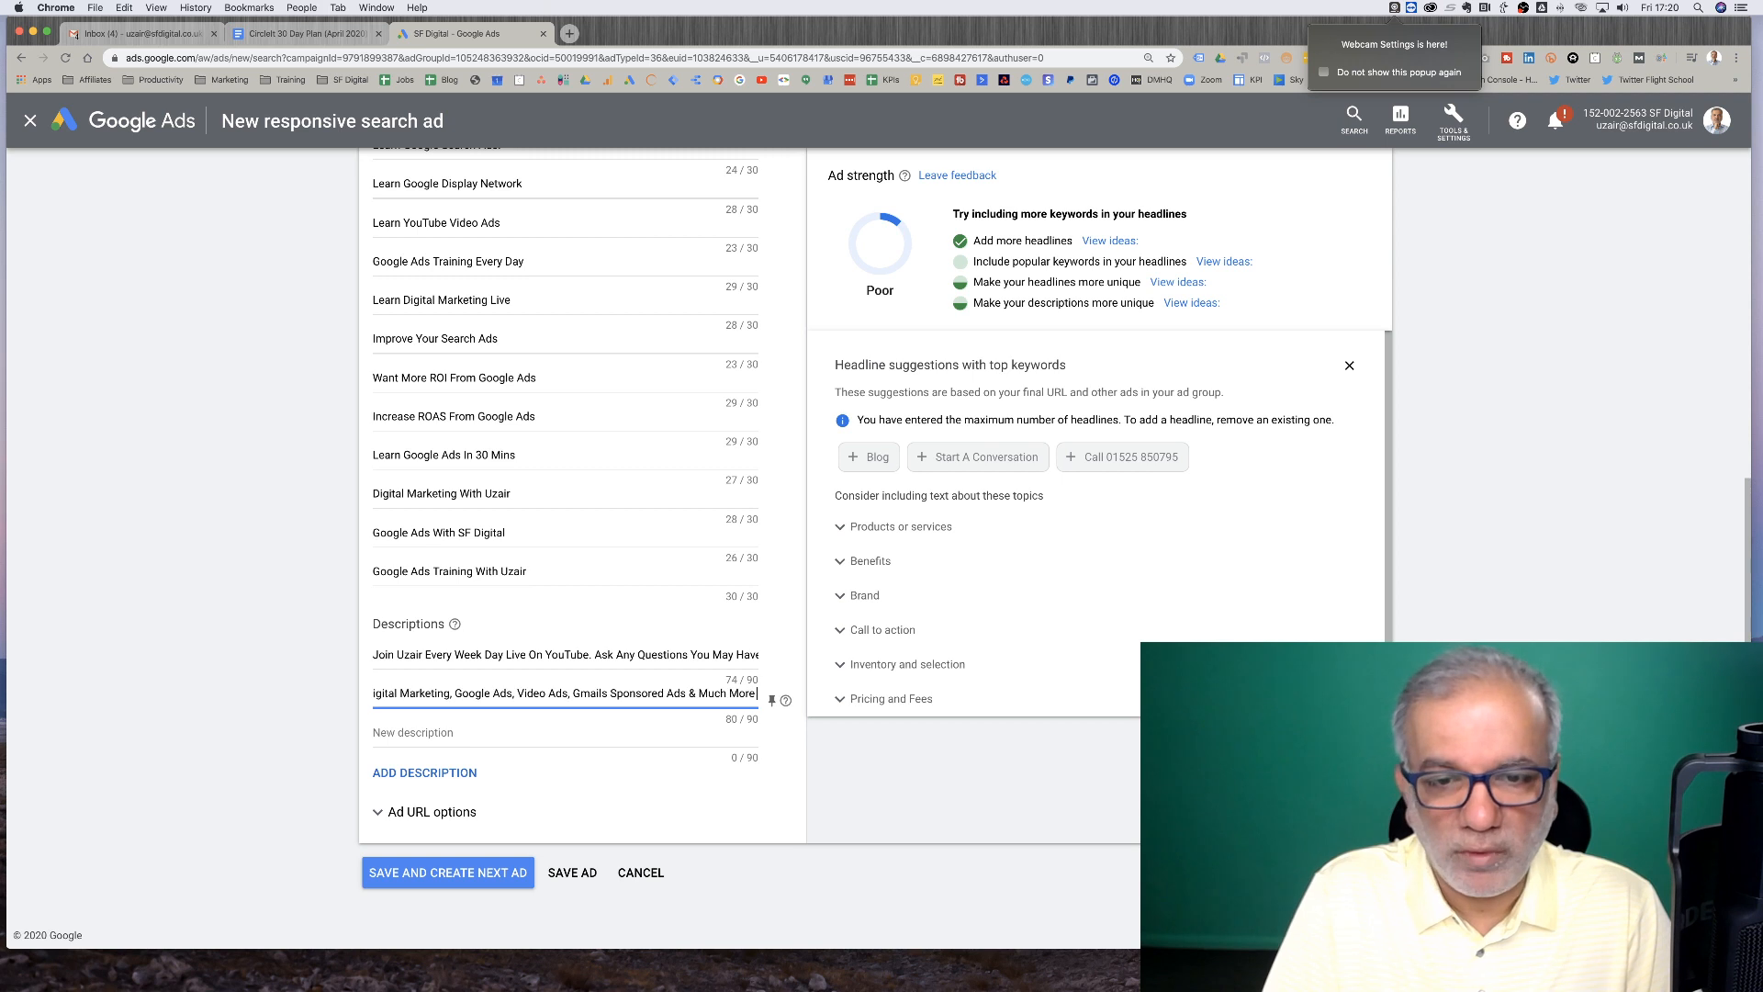
text(.)
Enter "Want To Improve Your Google Ads Campaign Performance? Join In Live Every Week Day." as the third description
click(431, 734)
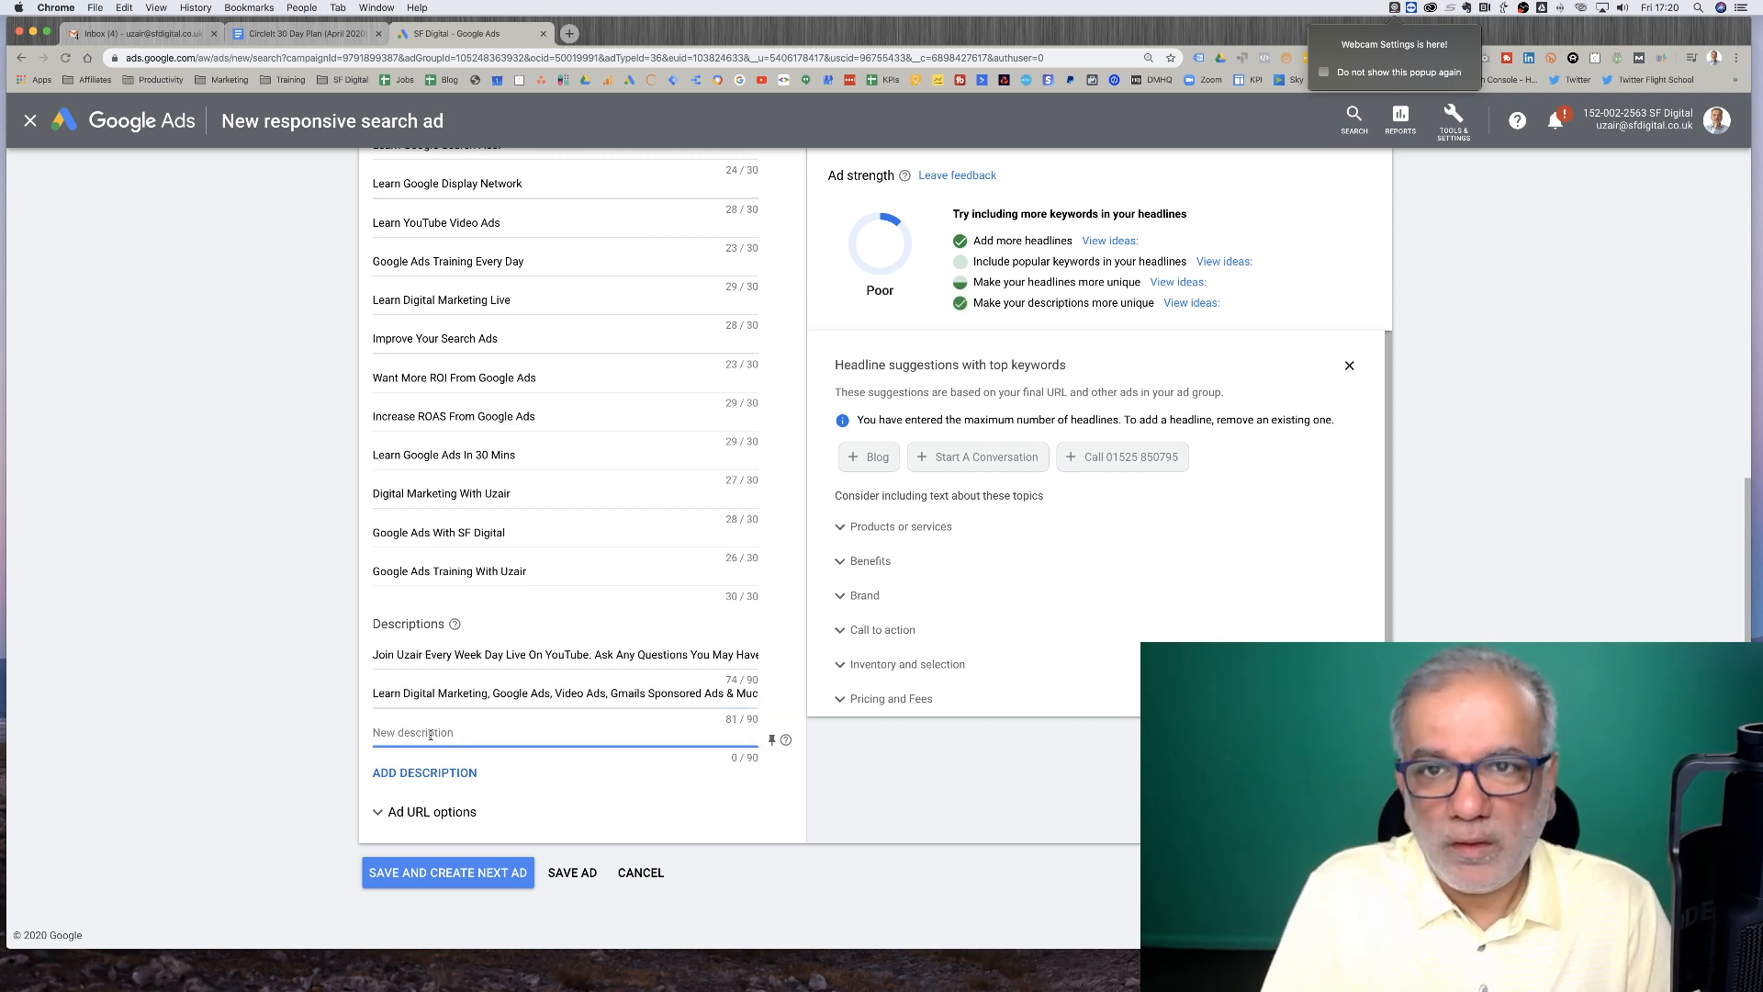
text(Want To Improve Yorur Google Ads)
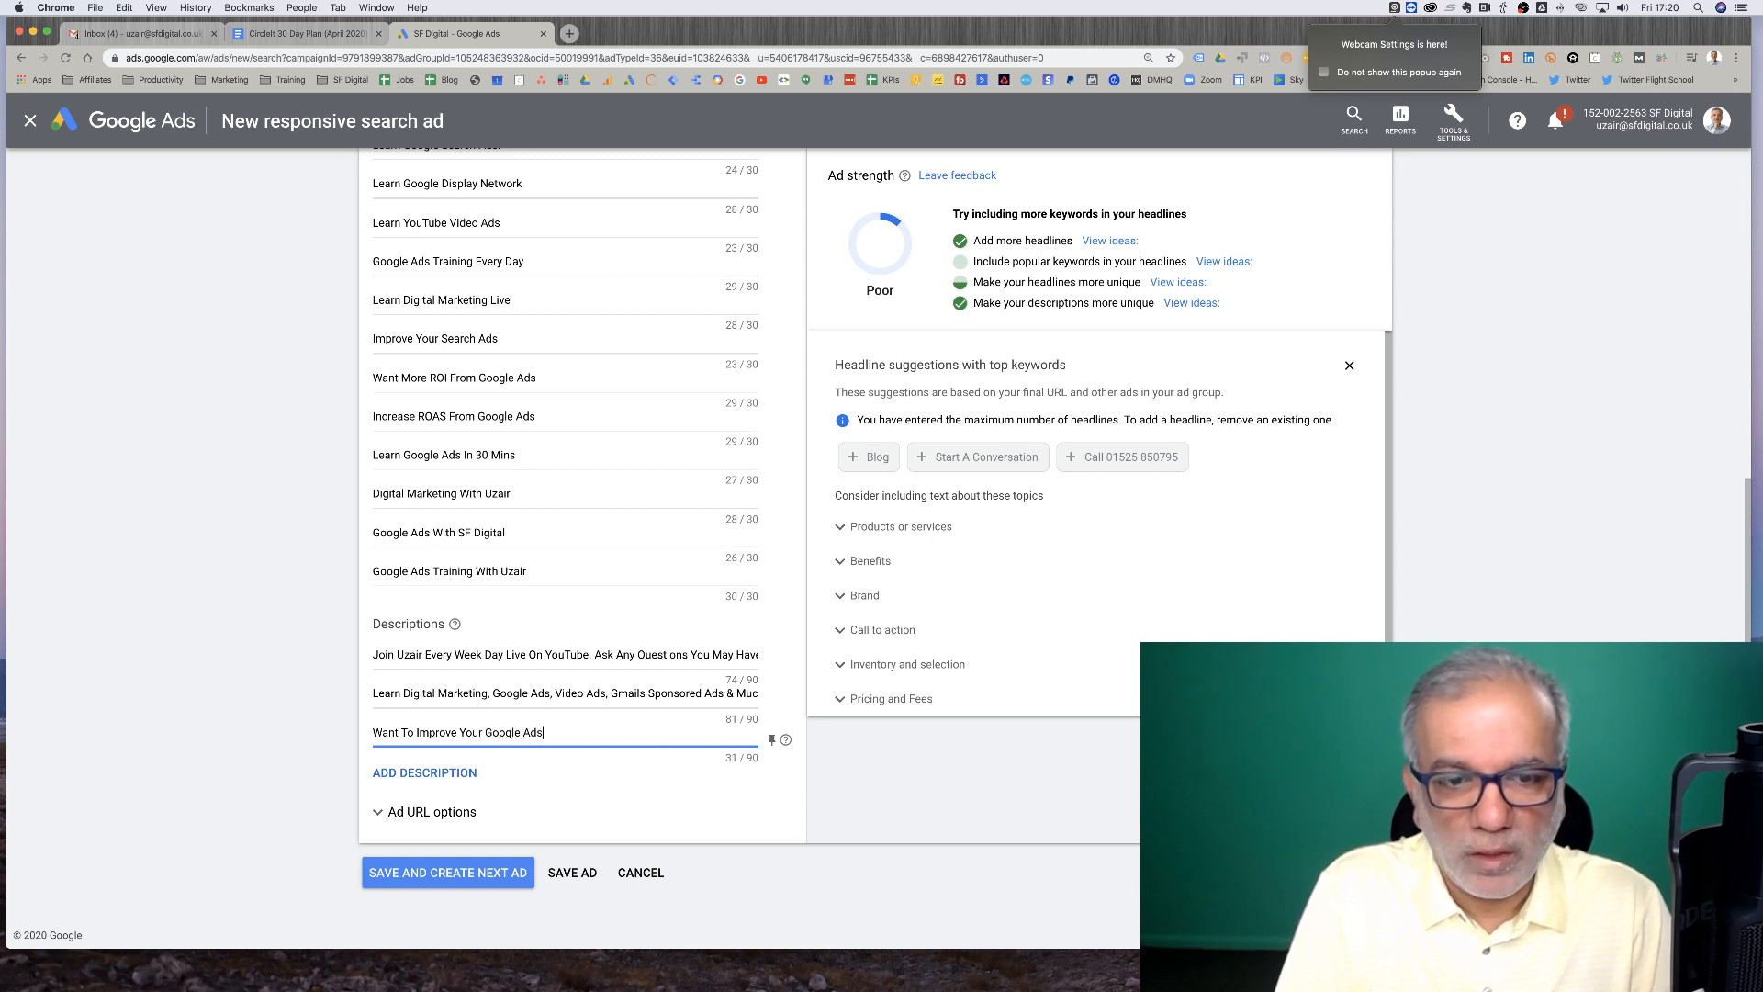
text( Campa)
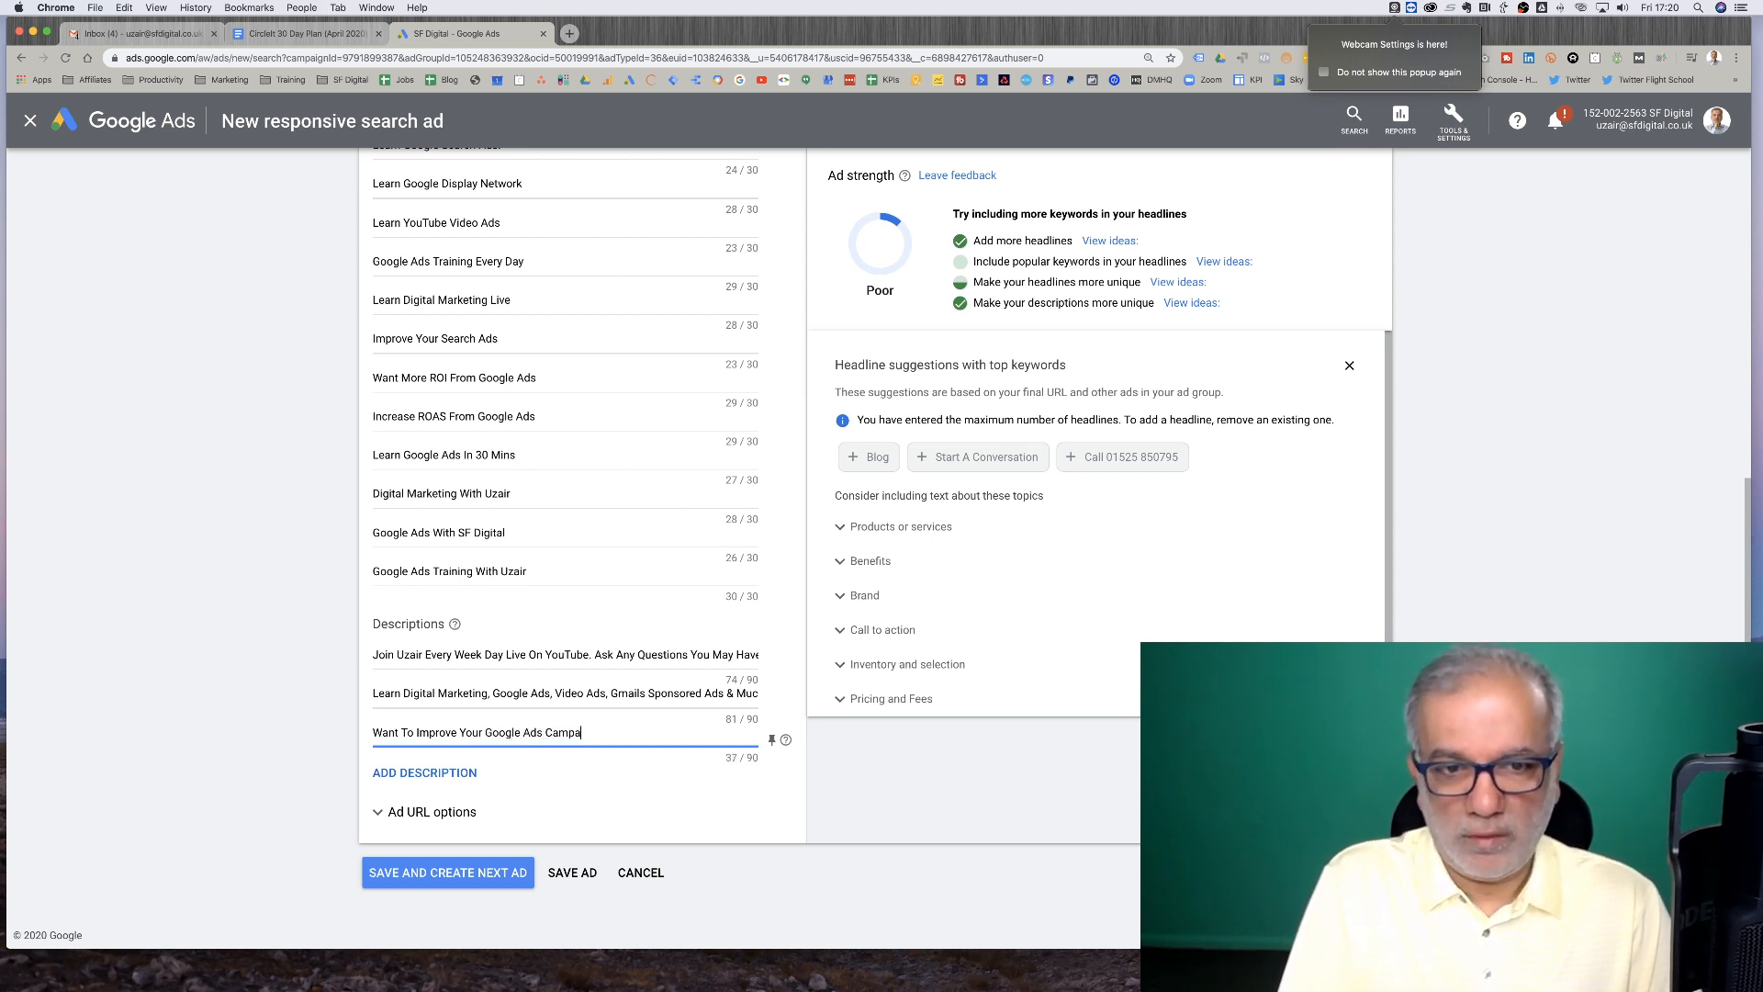
text(ign Perform)
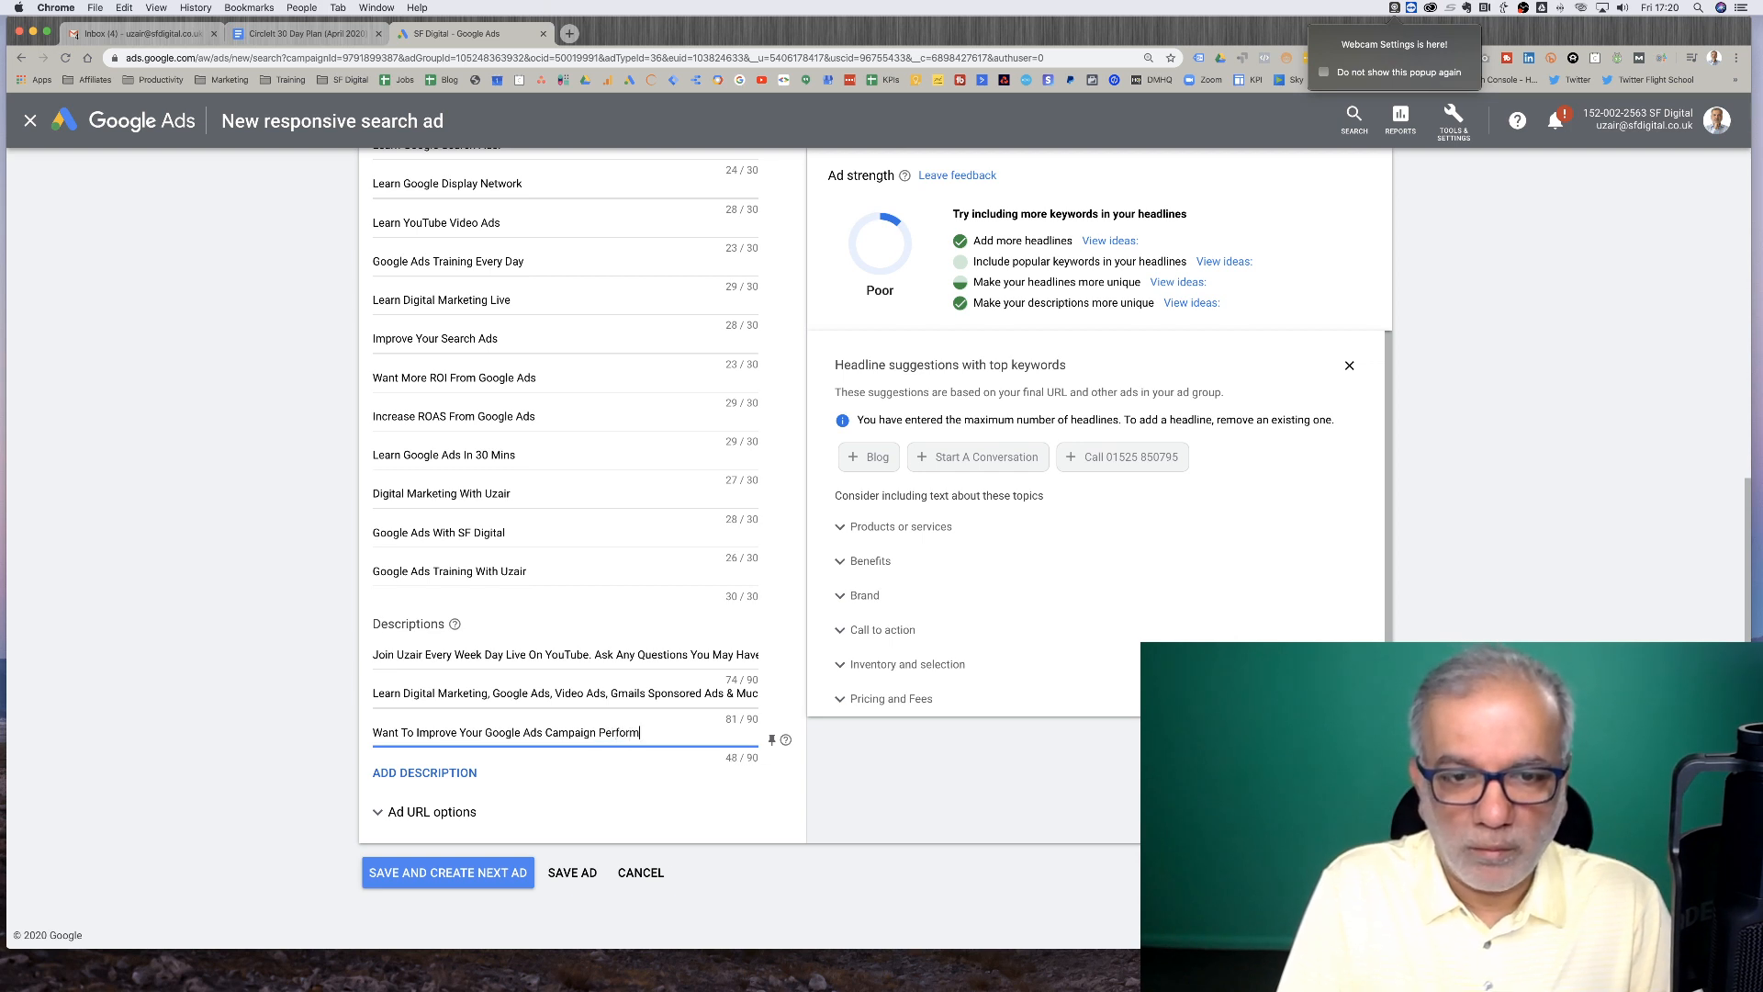
text(ance?)
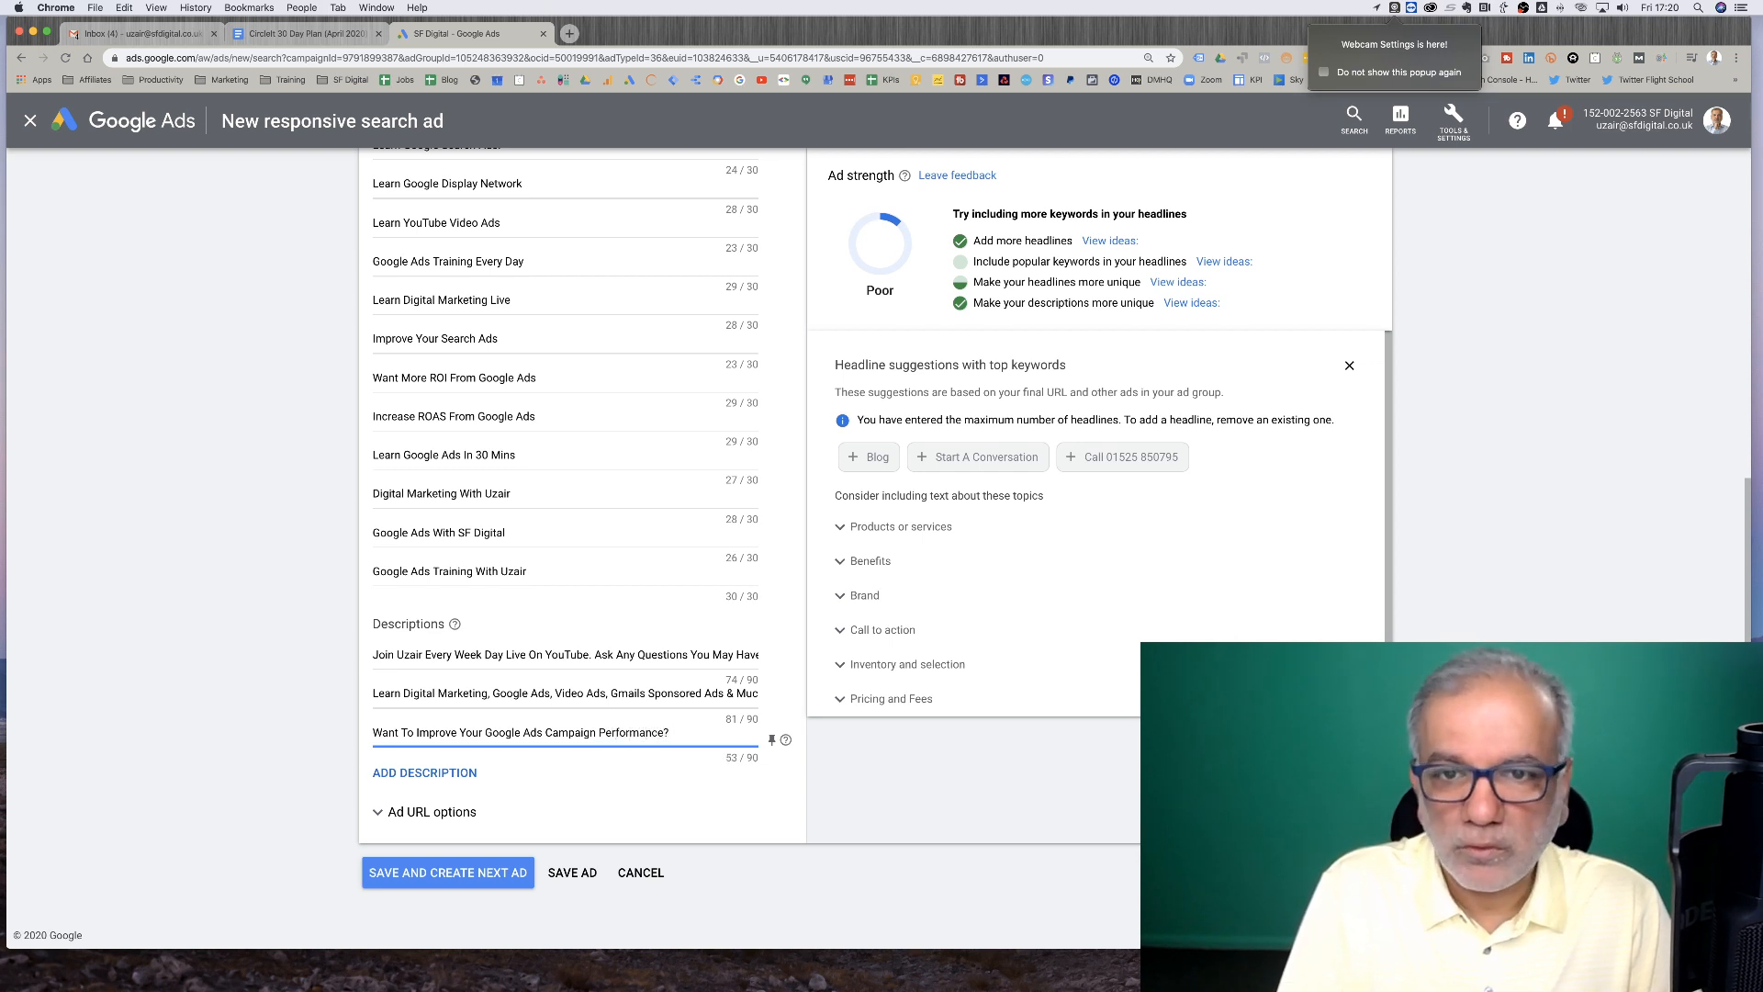
text( Join)
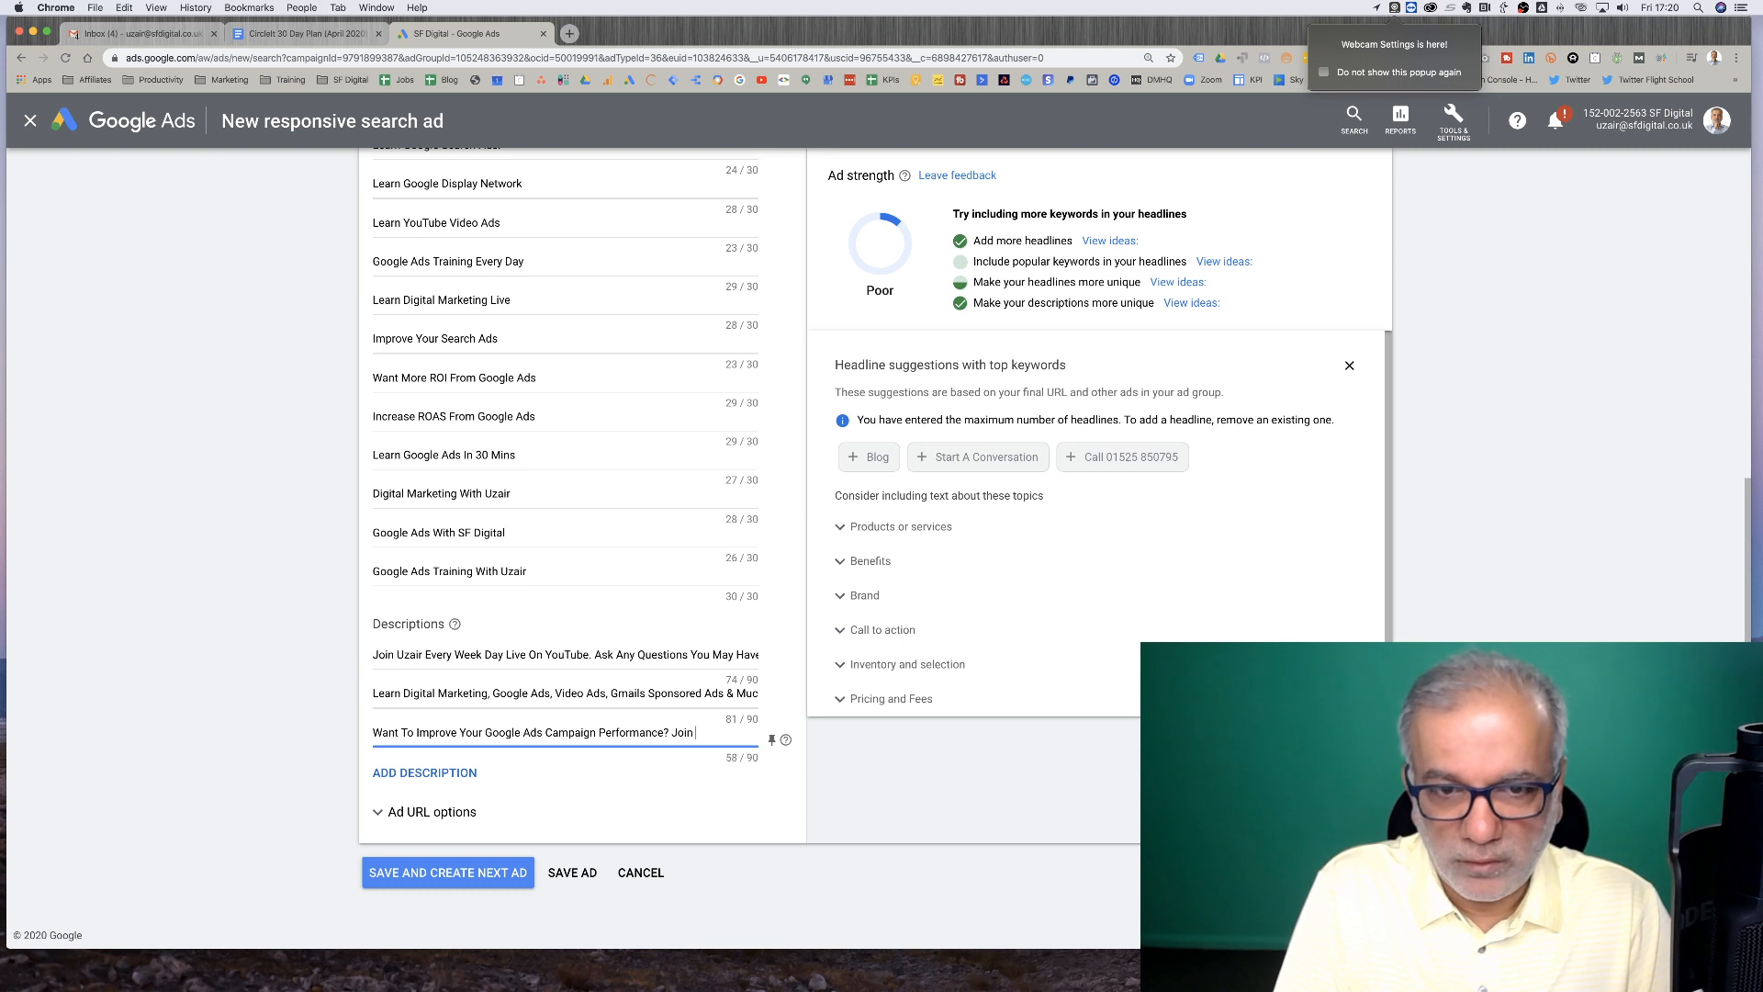
text( In Live EV)
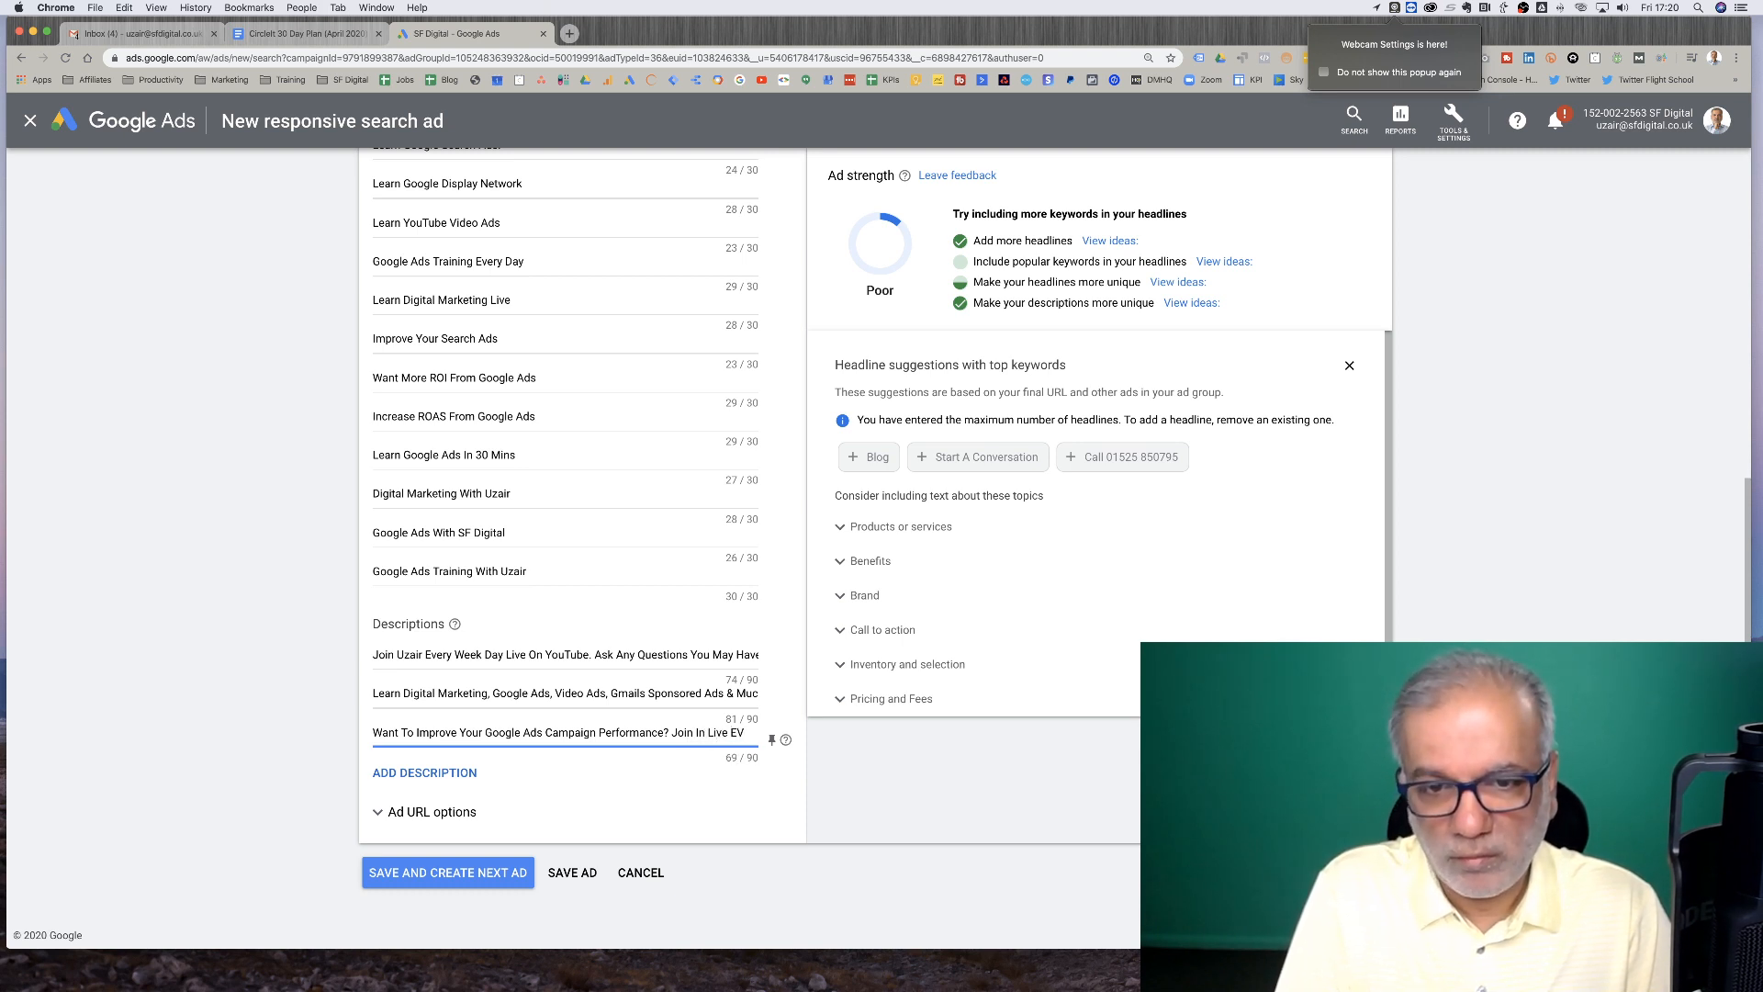
key(BackSpace)
text(very Week Day)
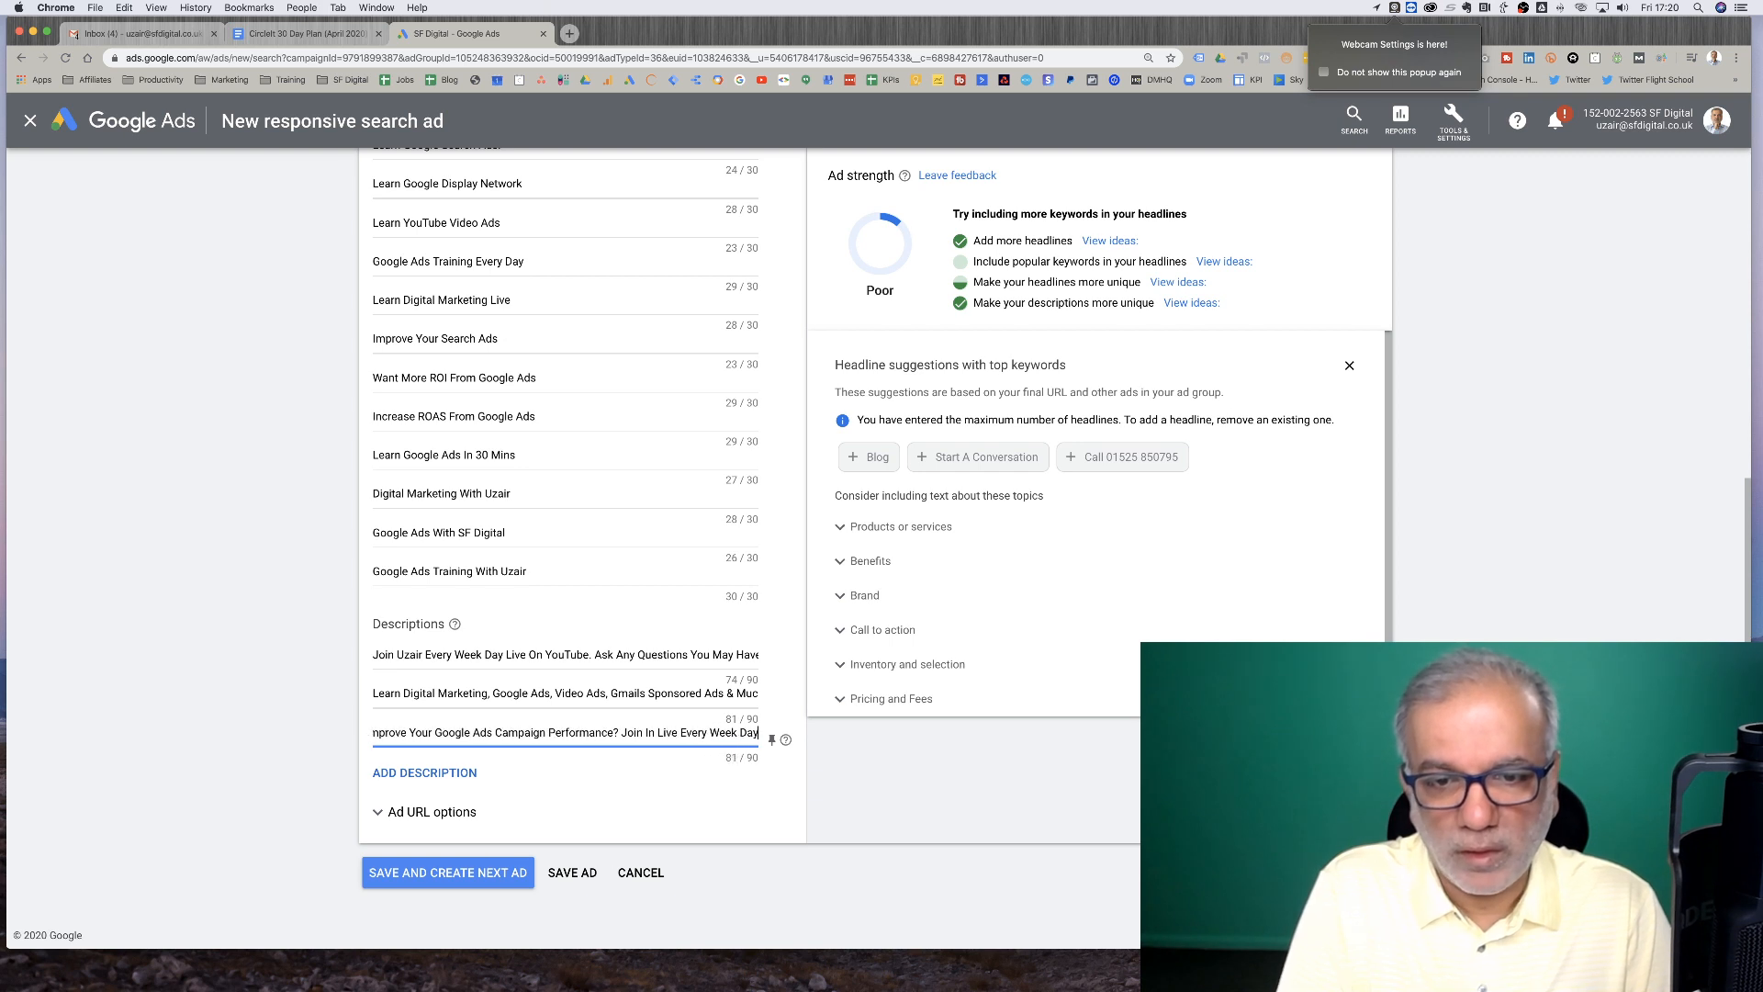
text(.)
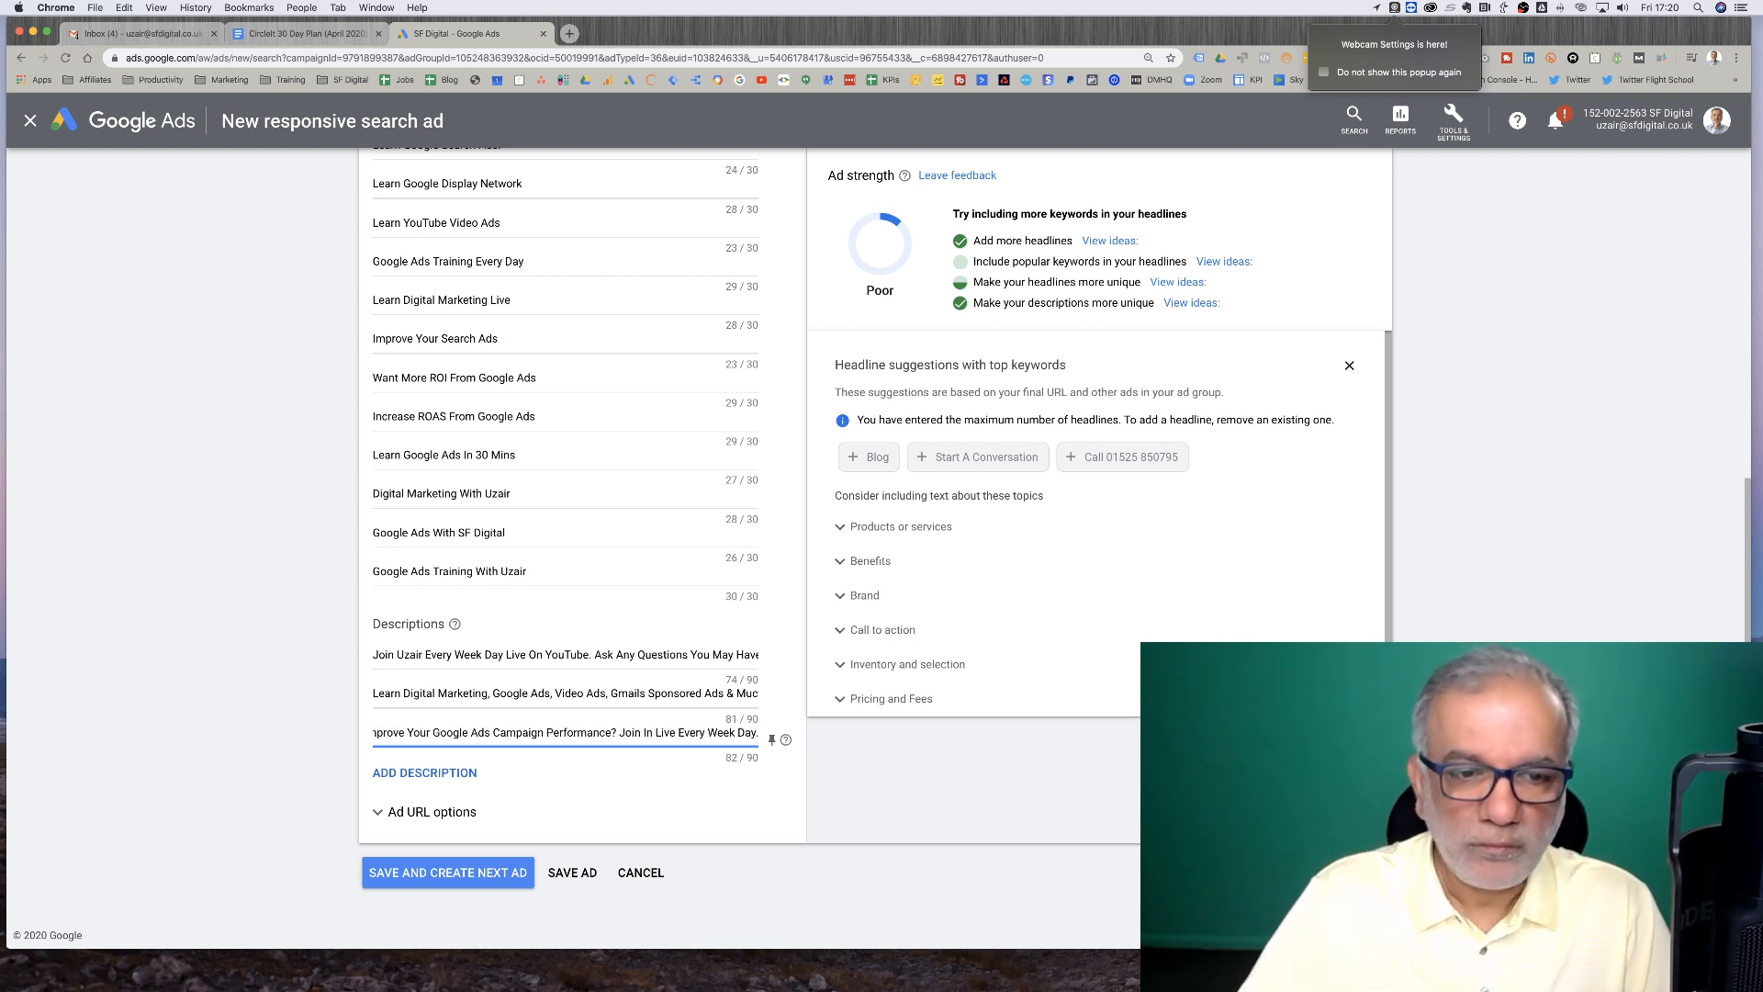
Add an empty fourth description to the responsive search ad
click(416, 770)
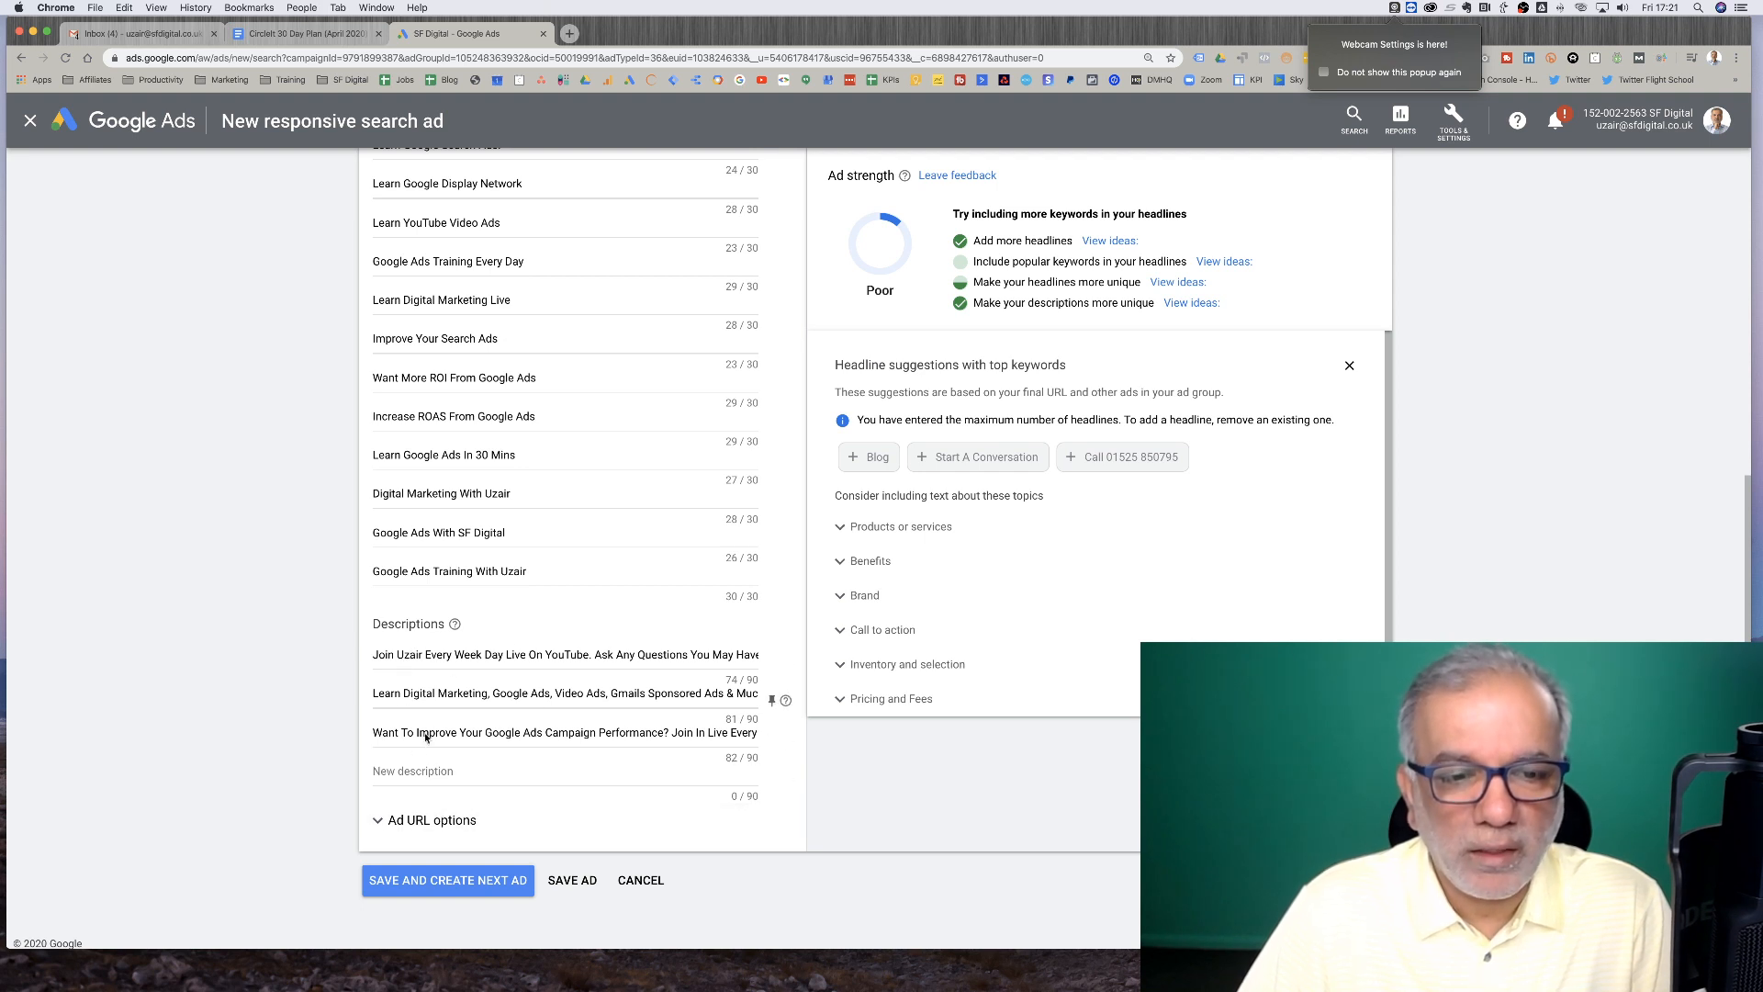
click(429, 775)
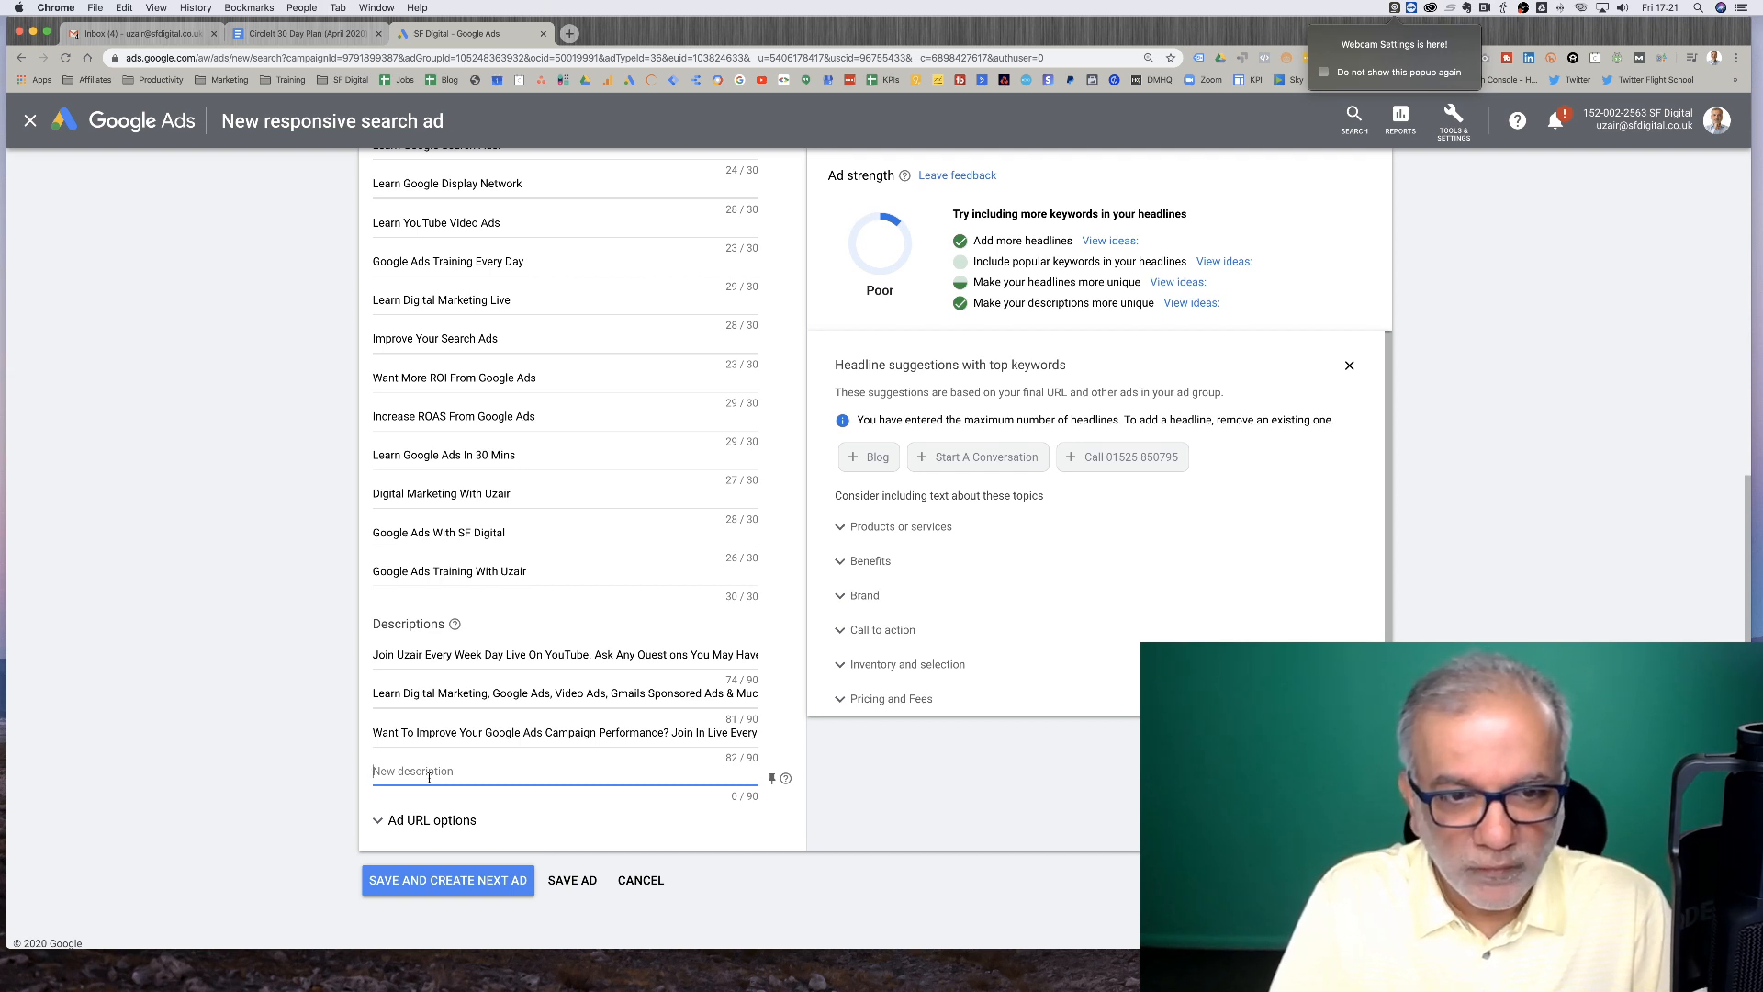
text(Get)
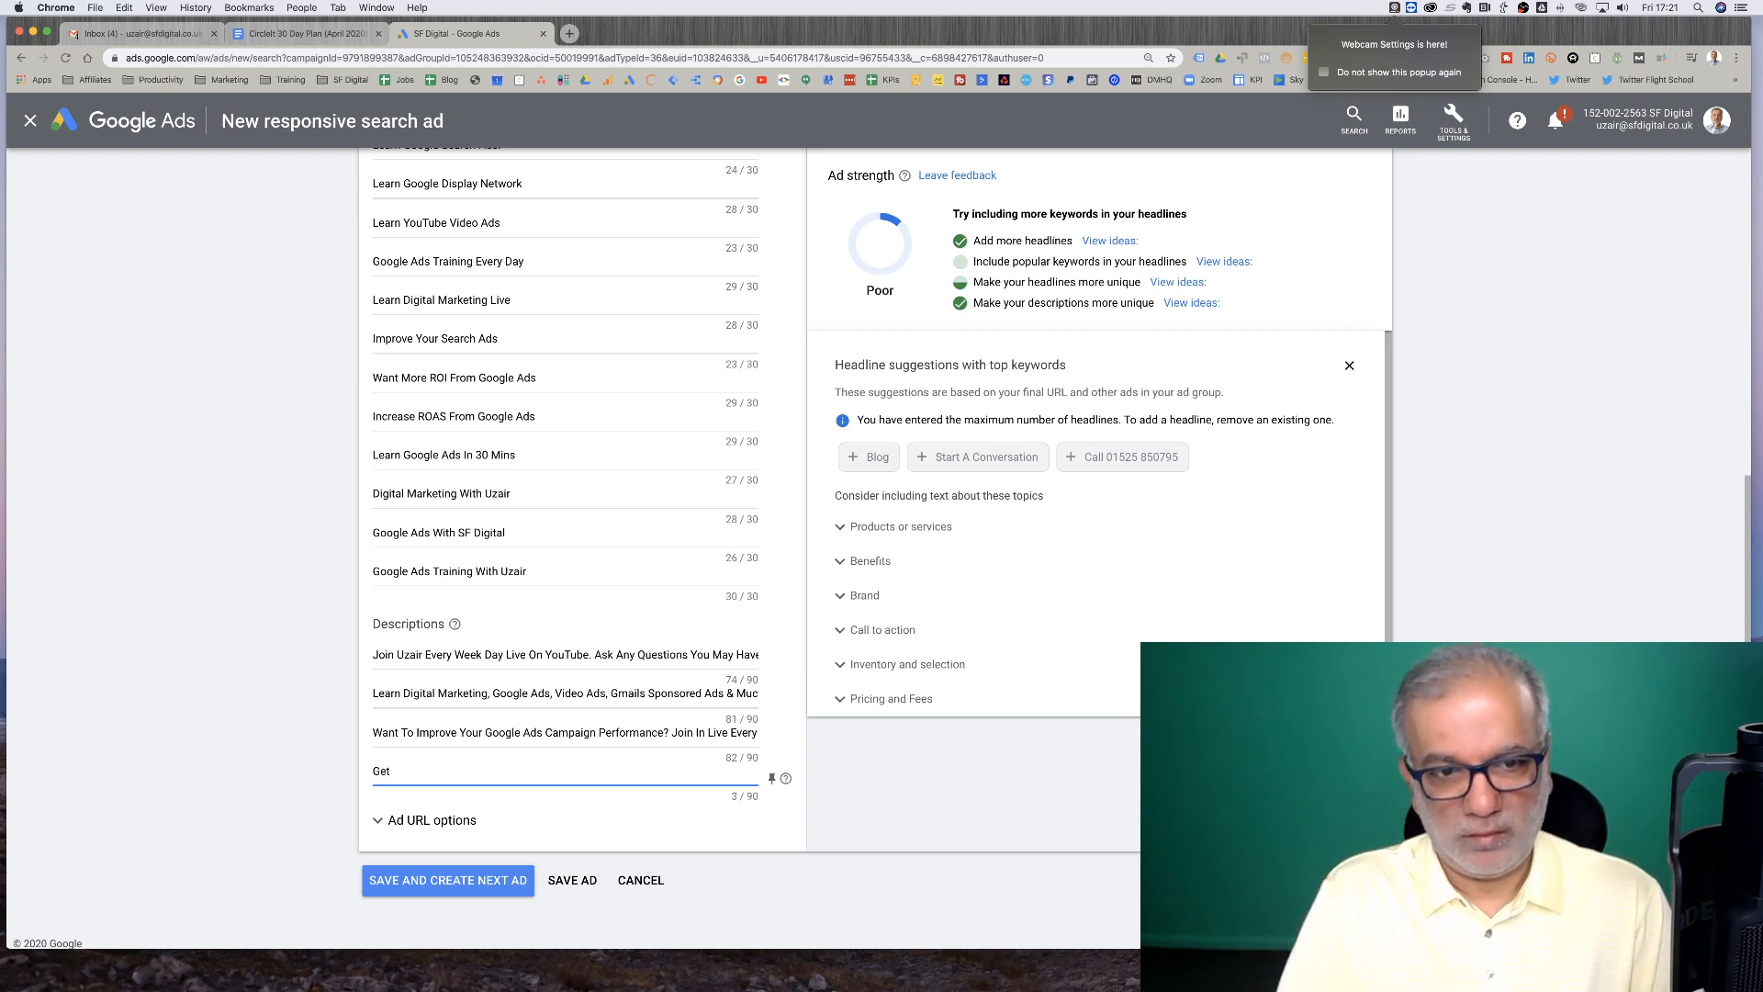
text( Your)
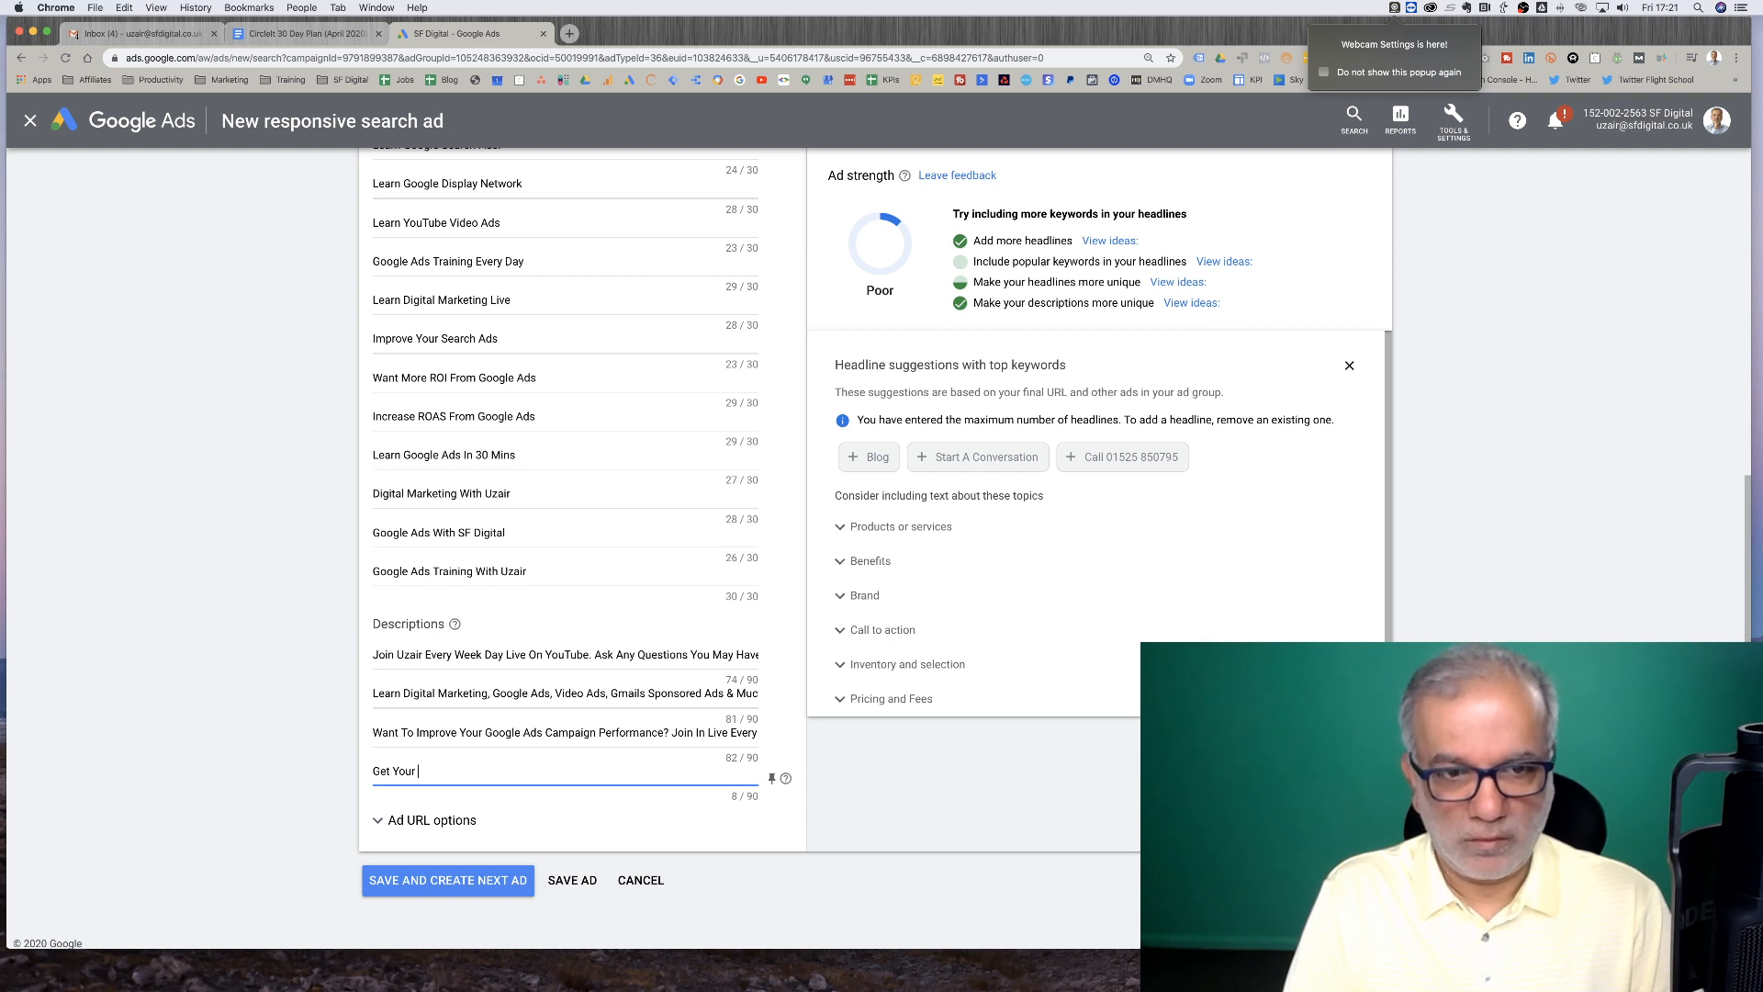
text( Google Ads)
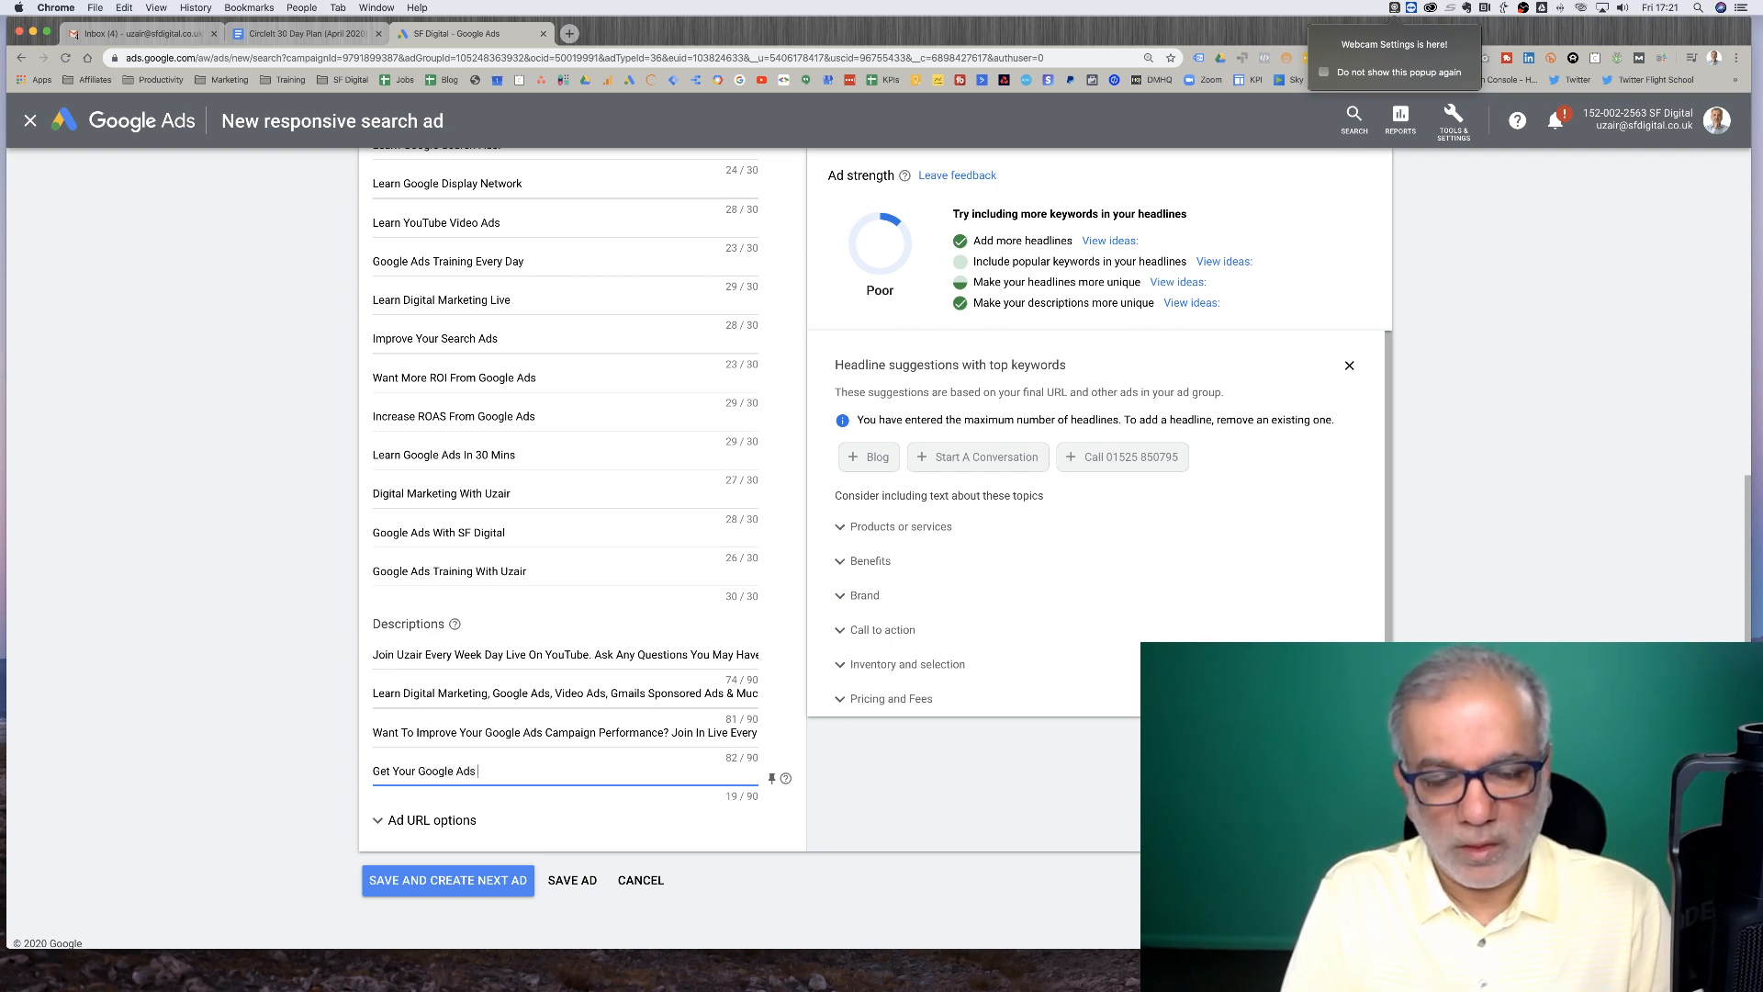
text( Perf)
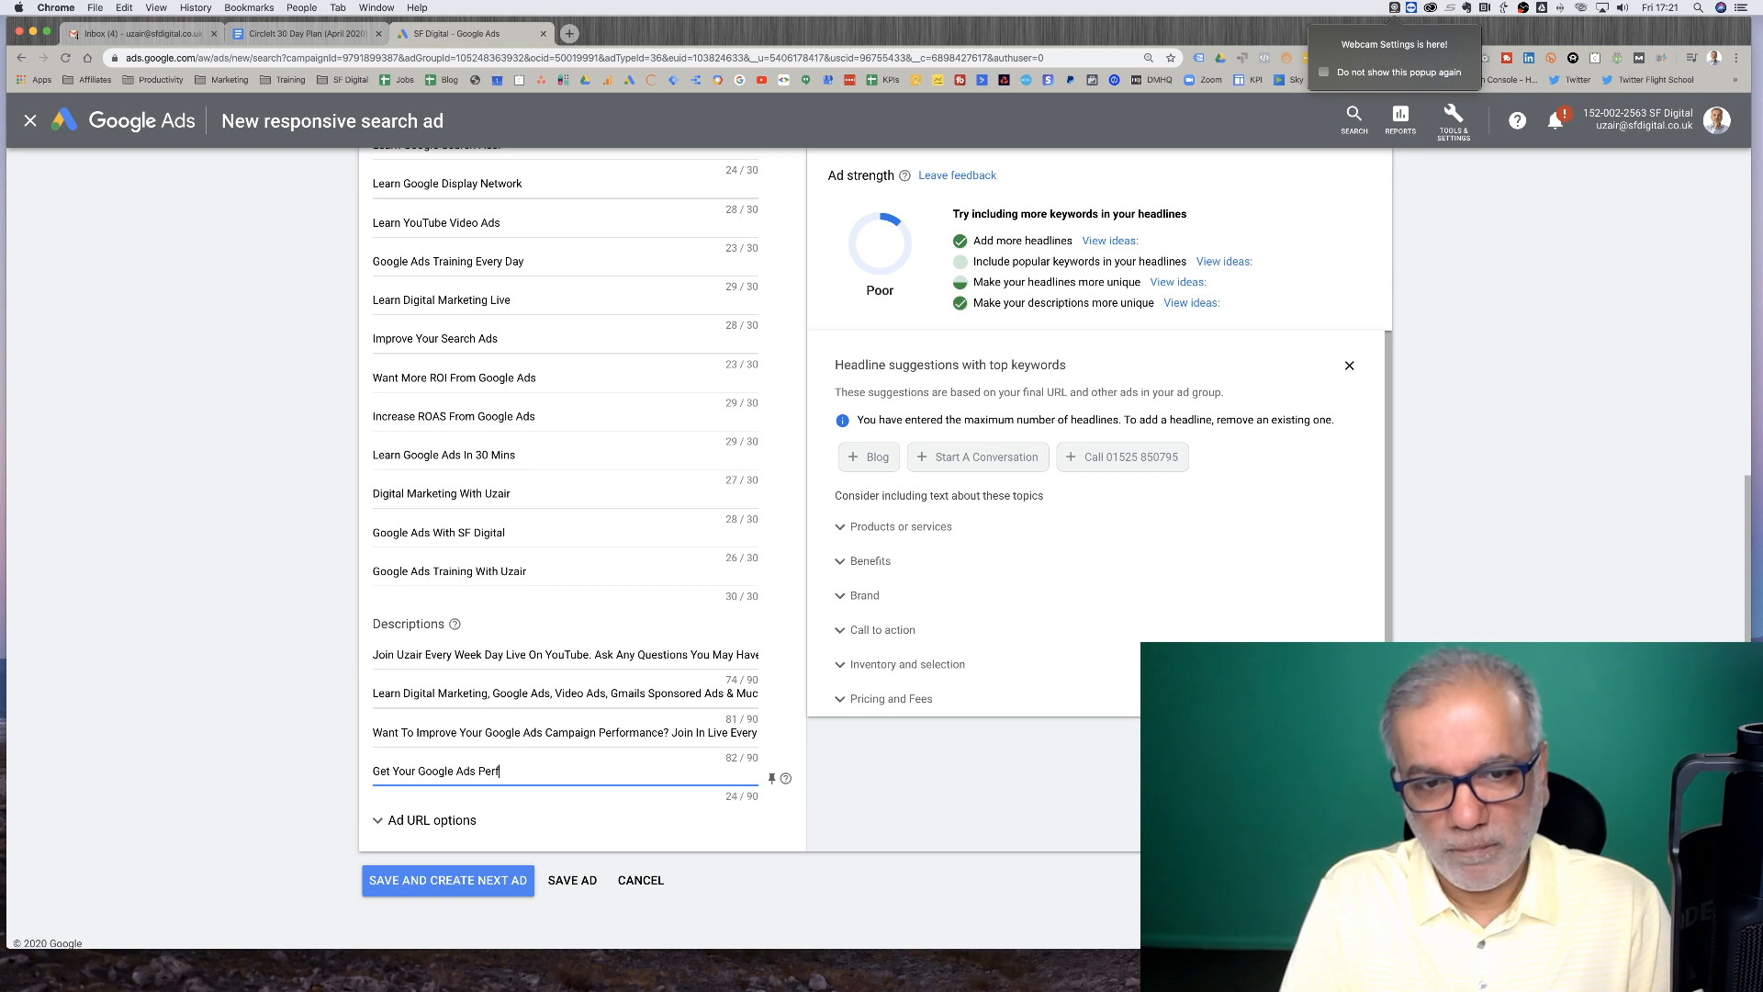
text(orm)
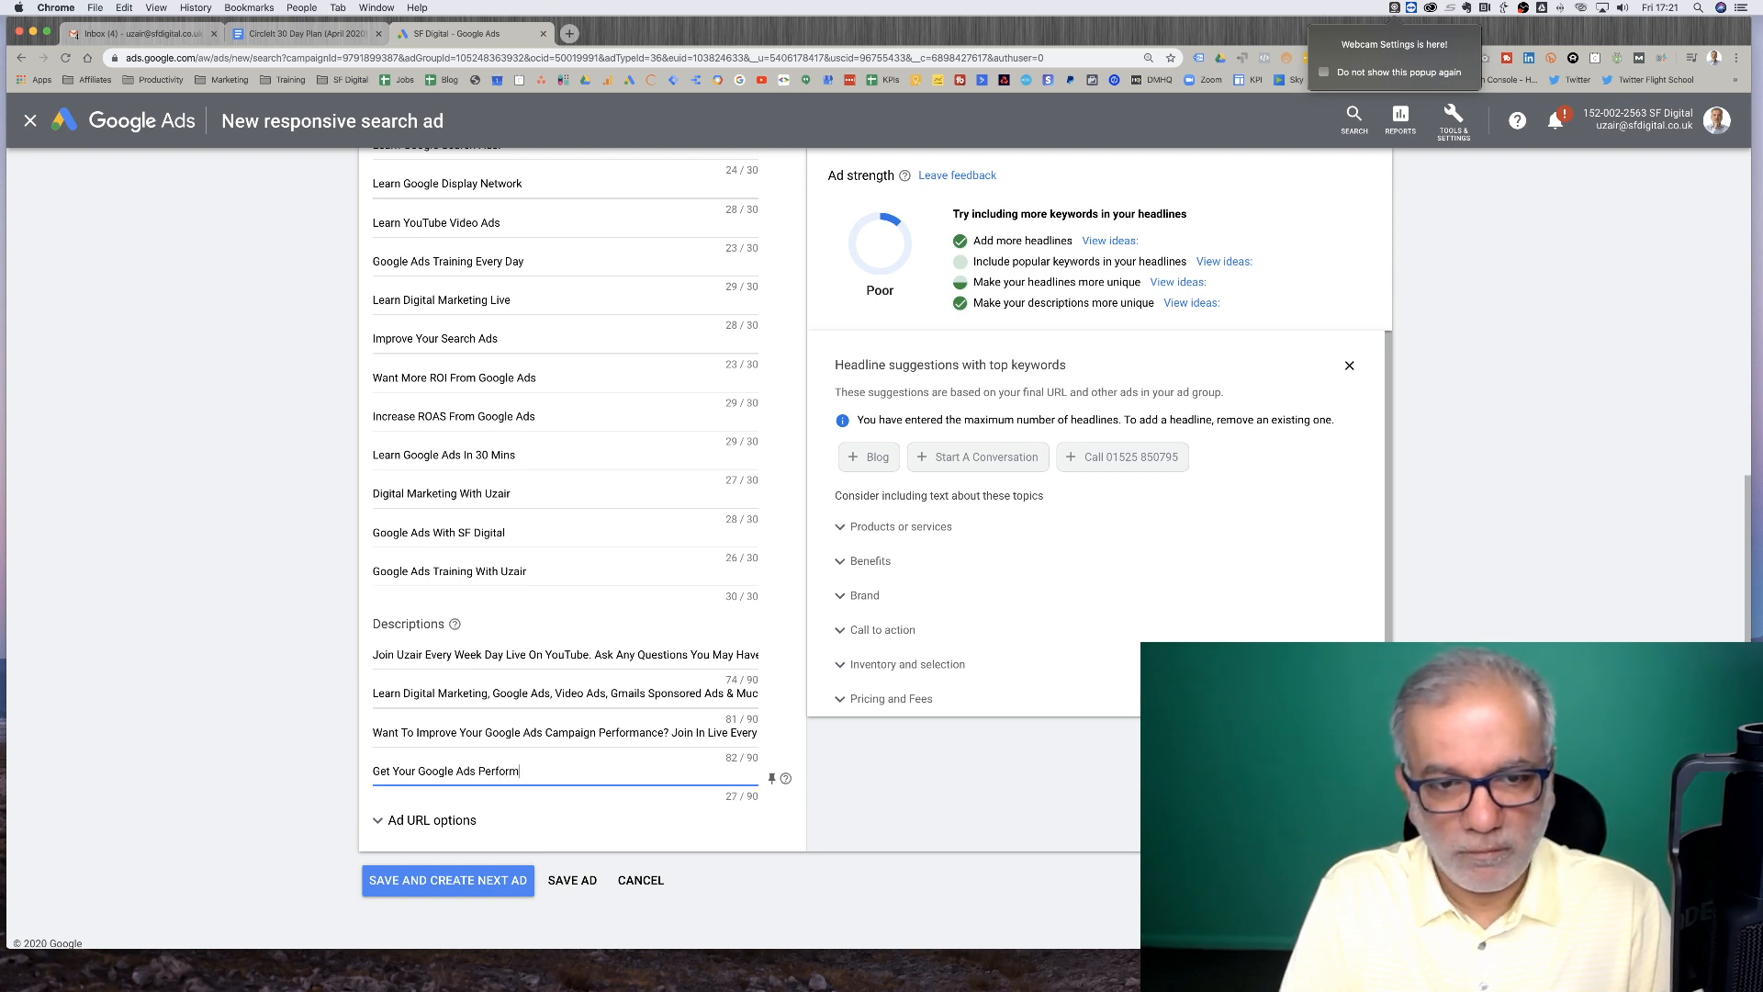
text( B)
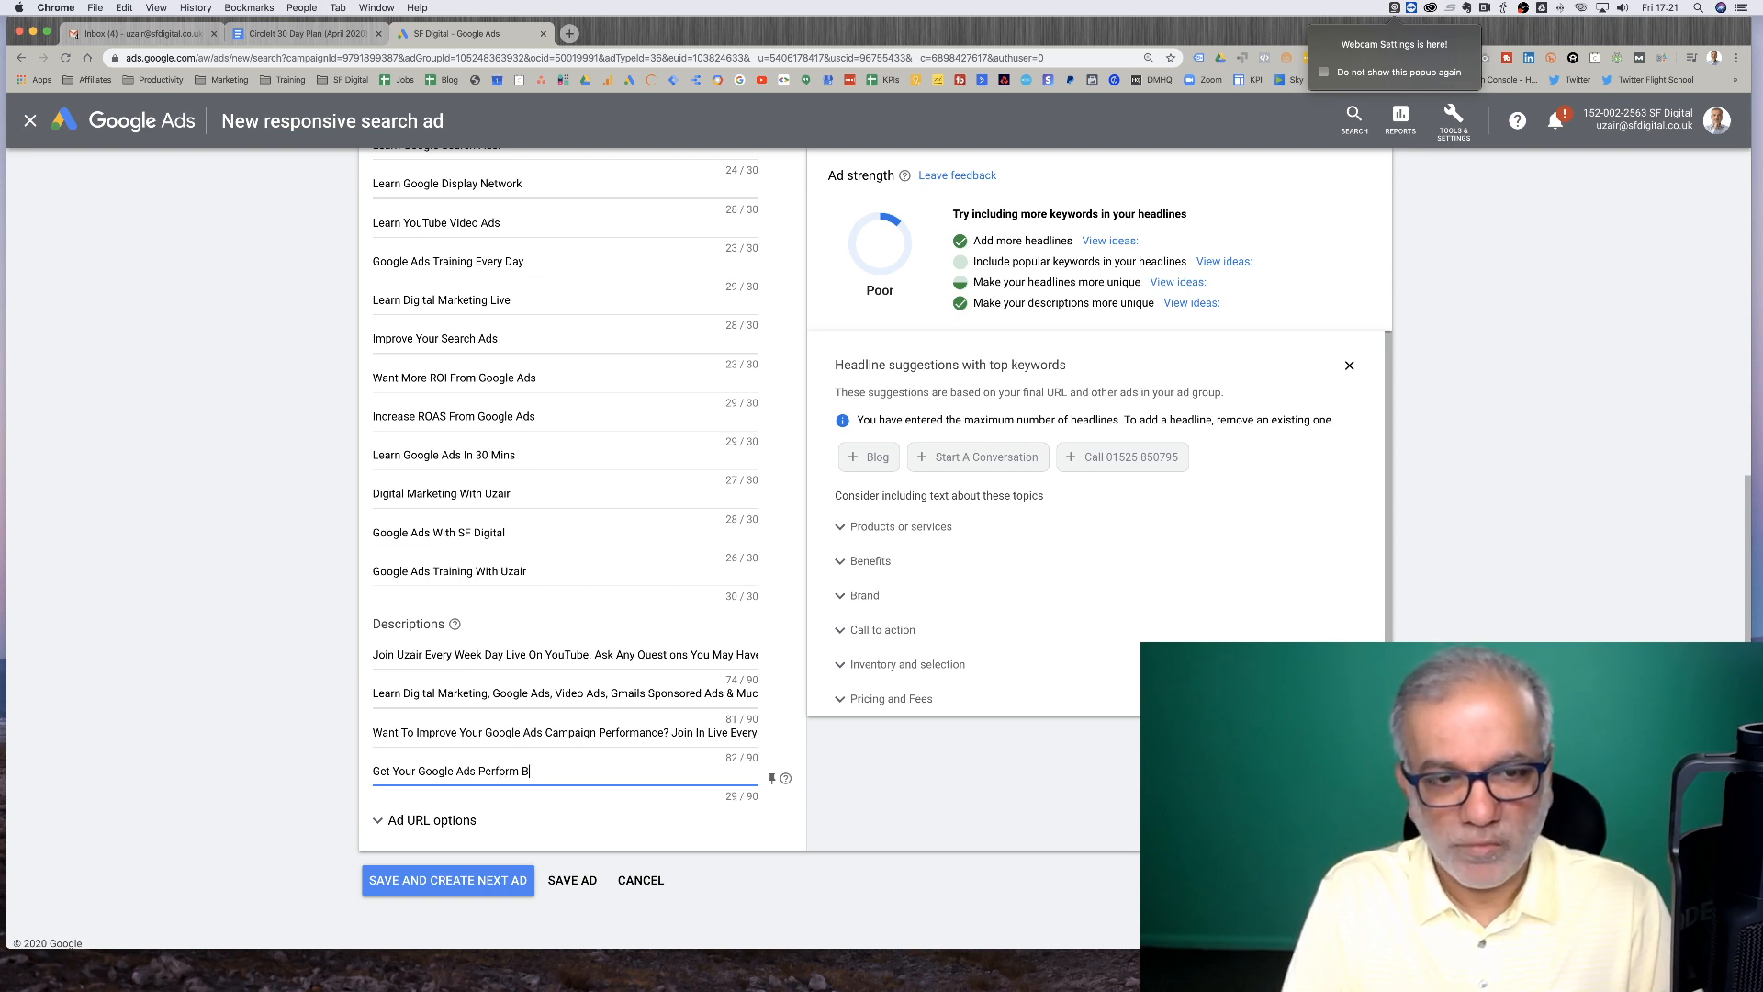
key(BackSpace)
key(BackSpace)
key(BackSpace)
key(BackSpace)
key(BackSpace)
key(BackSpace)
key(BackSpace)
key(BackSpace)
key(BackSpace)
key(BackSpace)
key(BackSpace)
key(BackSpace)
key(BackSpace)
key(BackSpace)
key(BackSpace)
key(BackSpace)
key(BackSpace)
key(BackSpace)
key(BackSpace)
key(BackSpace)
key(BackSpace)
key(BackSpace)
key(BackSpace)
key(BackSpace)
key(BackSpace)
key(BackSpace)
key(BackSpace)
key(BackSpace)
key(BackSpace)
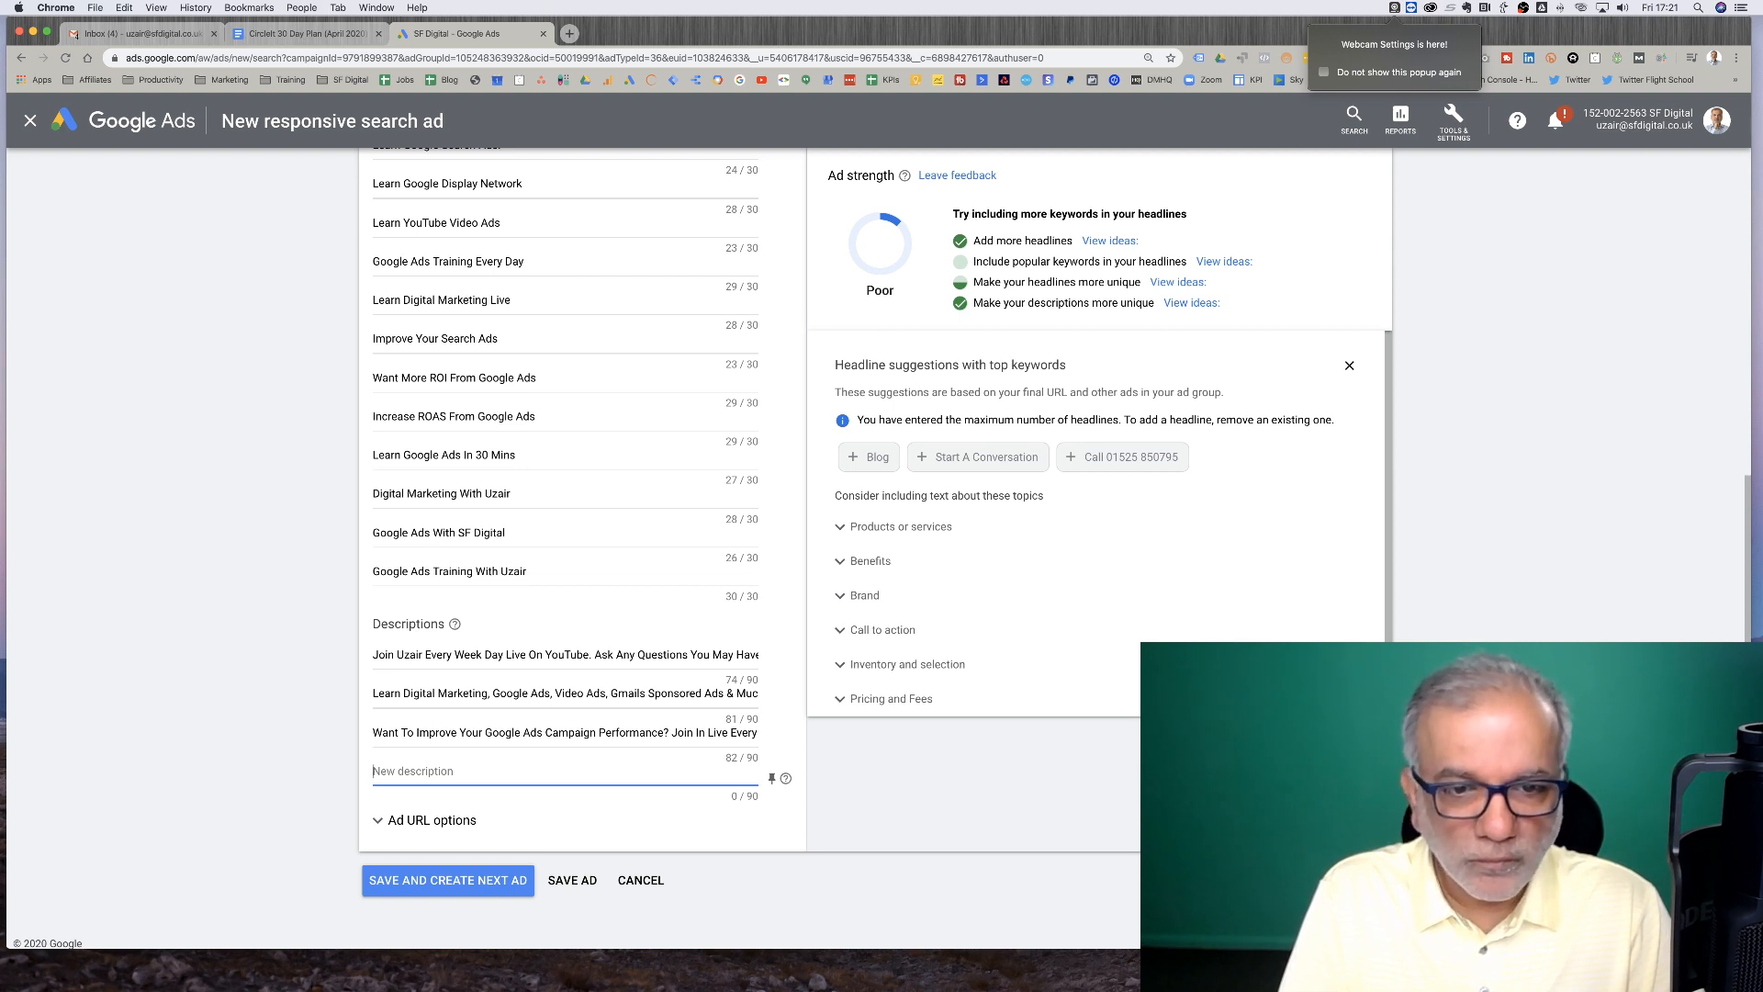
Begin the fourth description with "Google Ads Tutorial Live With" followed by the presenter's first name
text(G)
text(ogle )
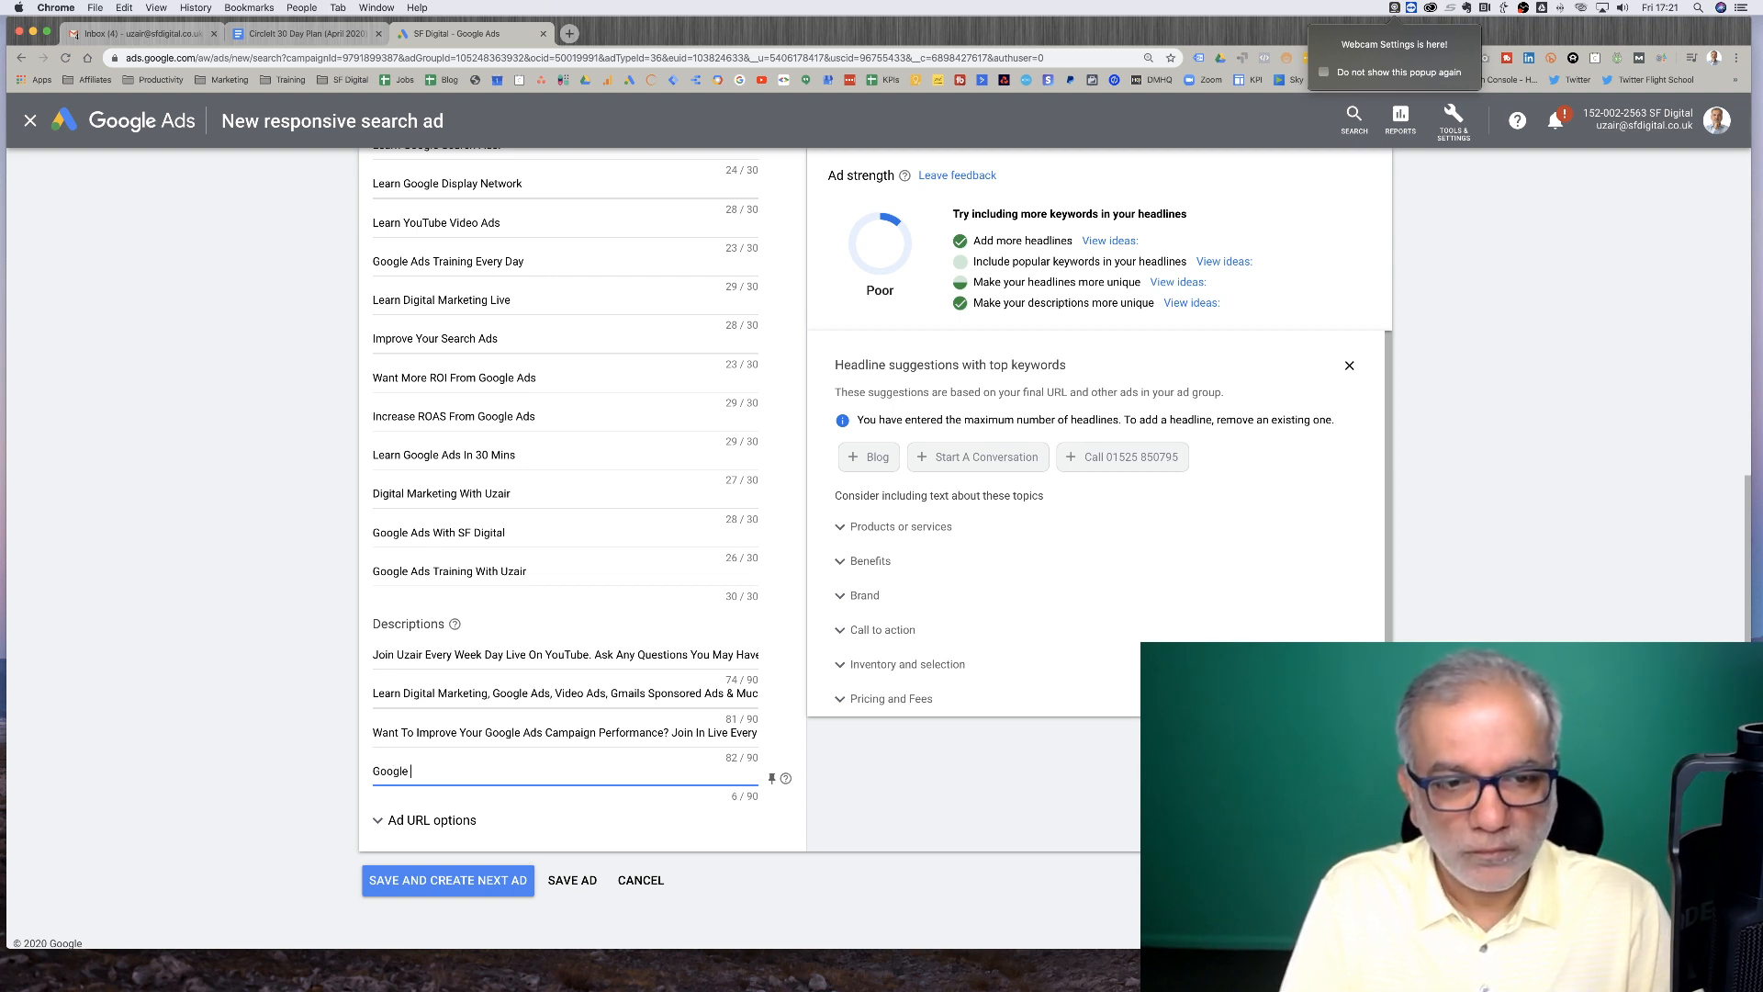
text(Ads Tutorial Live )
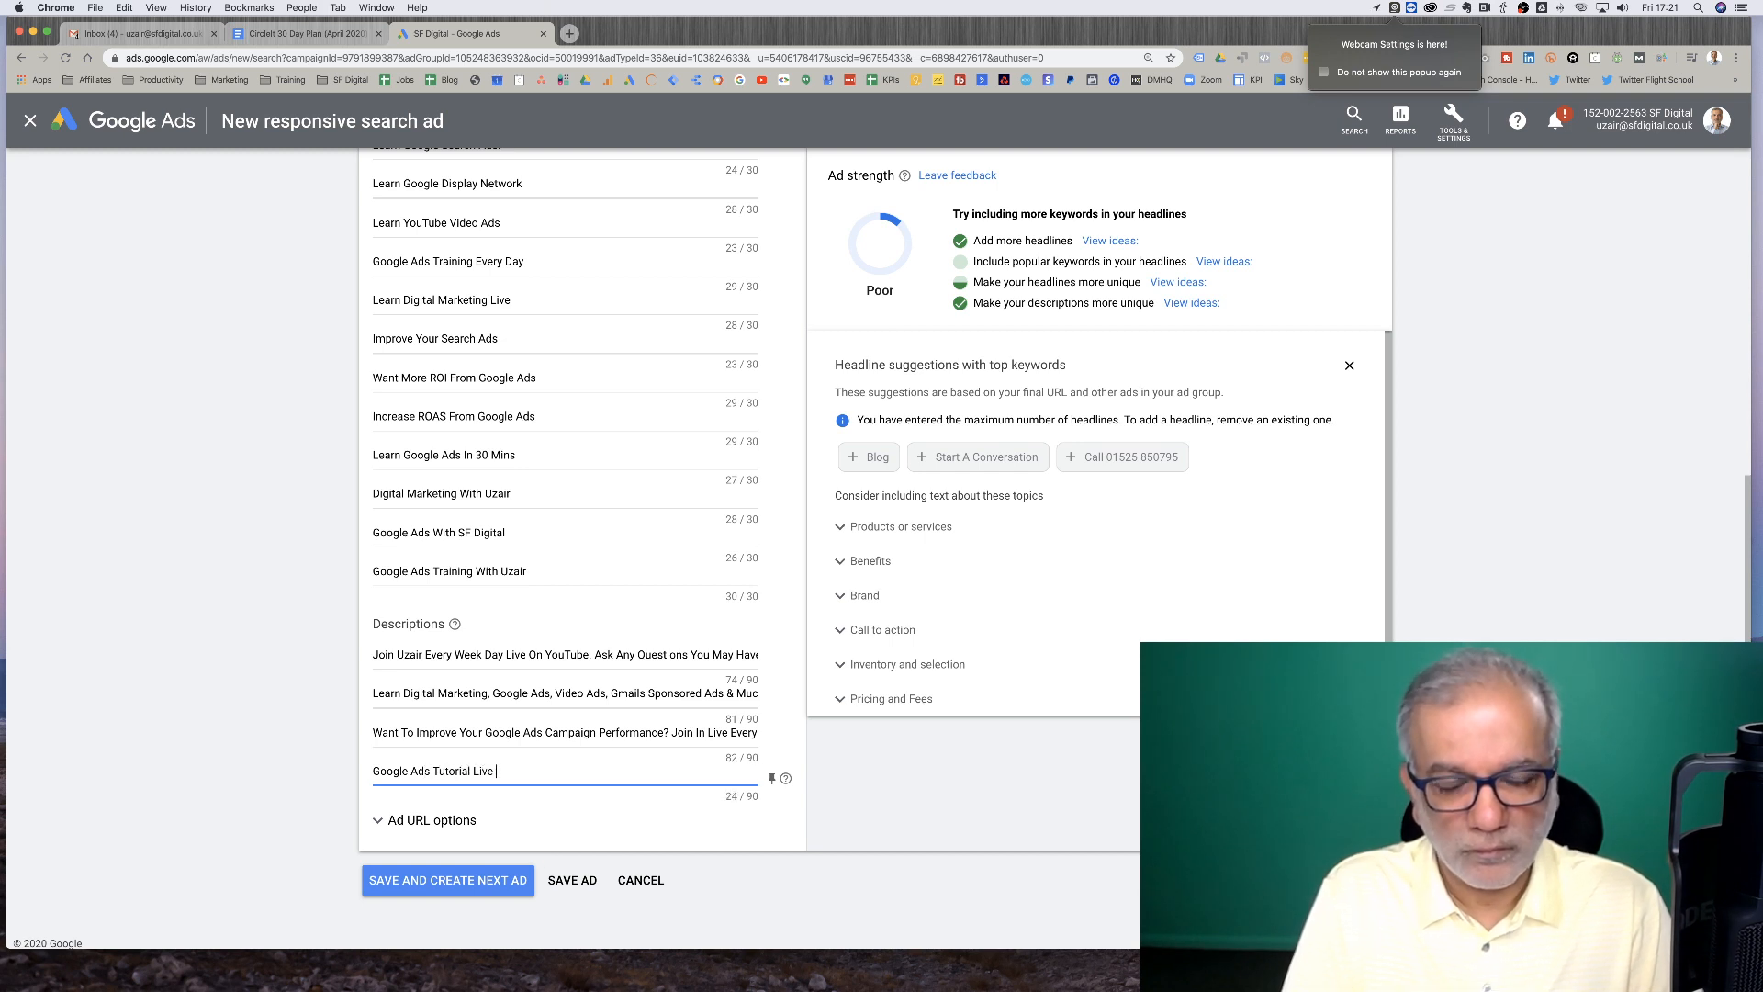
text( With)
text( Uzair)
text( Every)
key(BackSpace)
key(BackSpace)
key(BackSpace)
key(BackSpace)
key(BackSpace)
End the fourth description's first sentence with a full stop and add "Get Your Questions Answered And Improve Your Campaign"
text(. Get Your Ques)
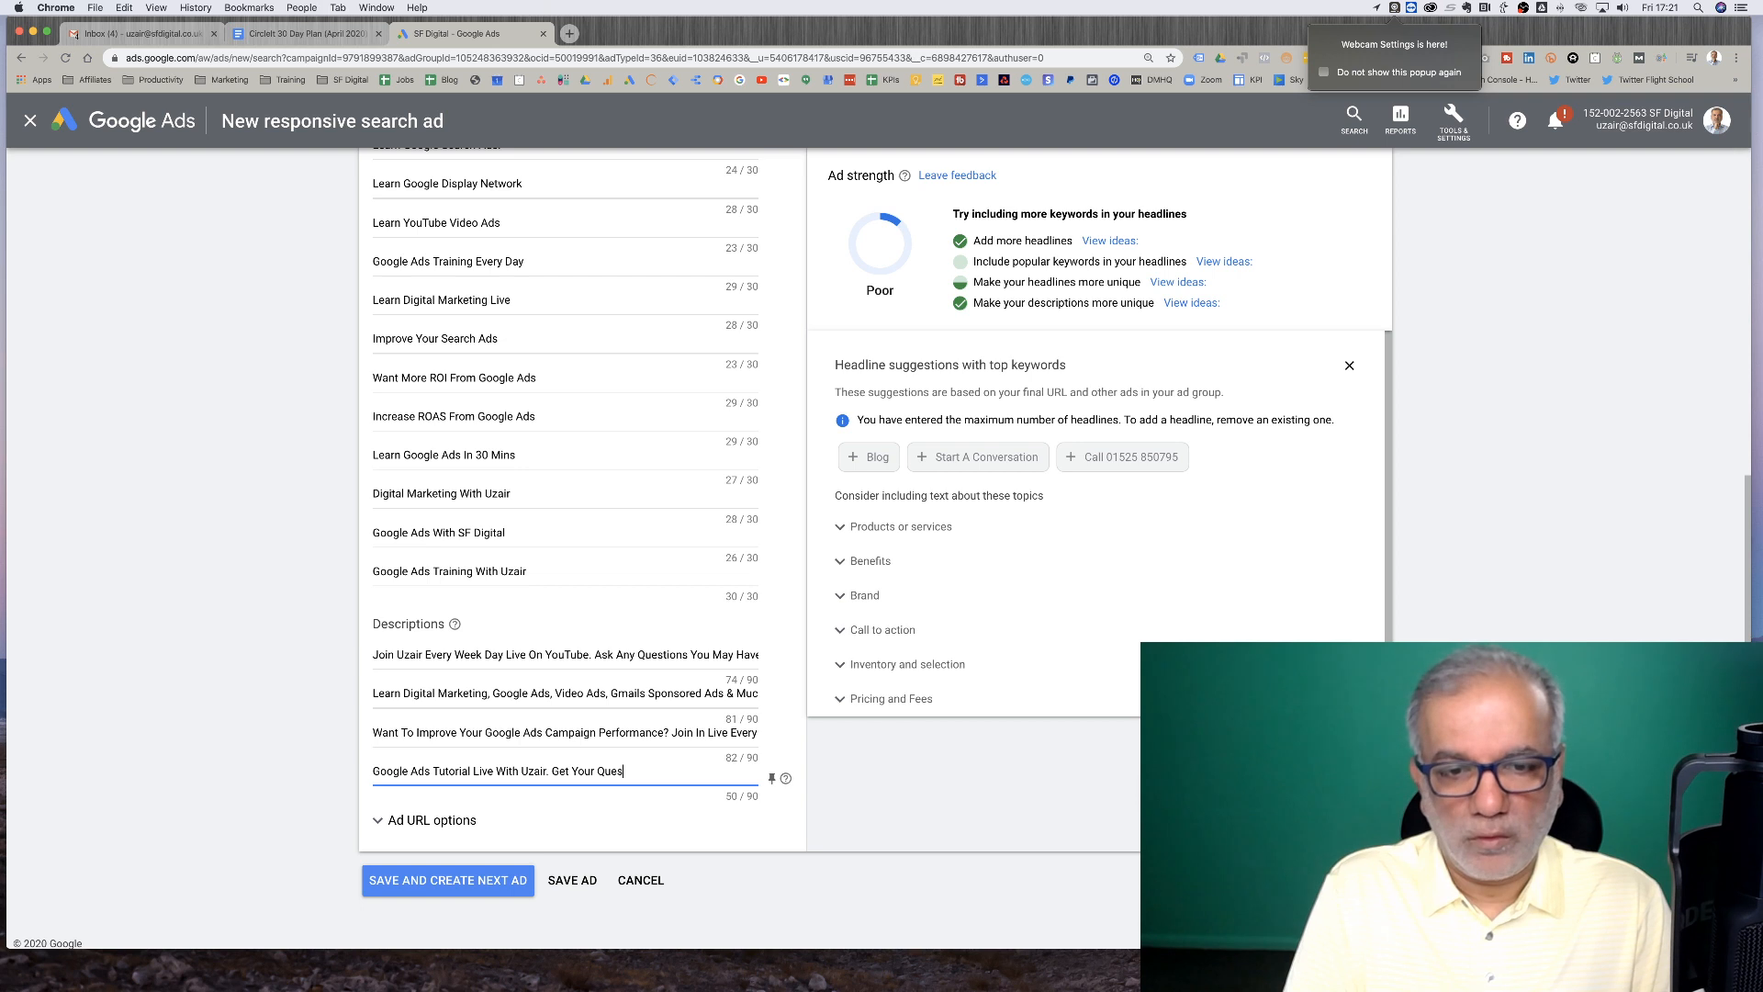
text(tions Ans)
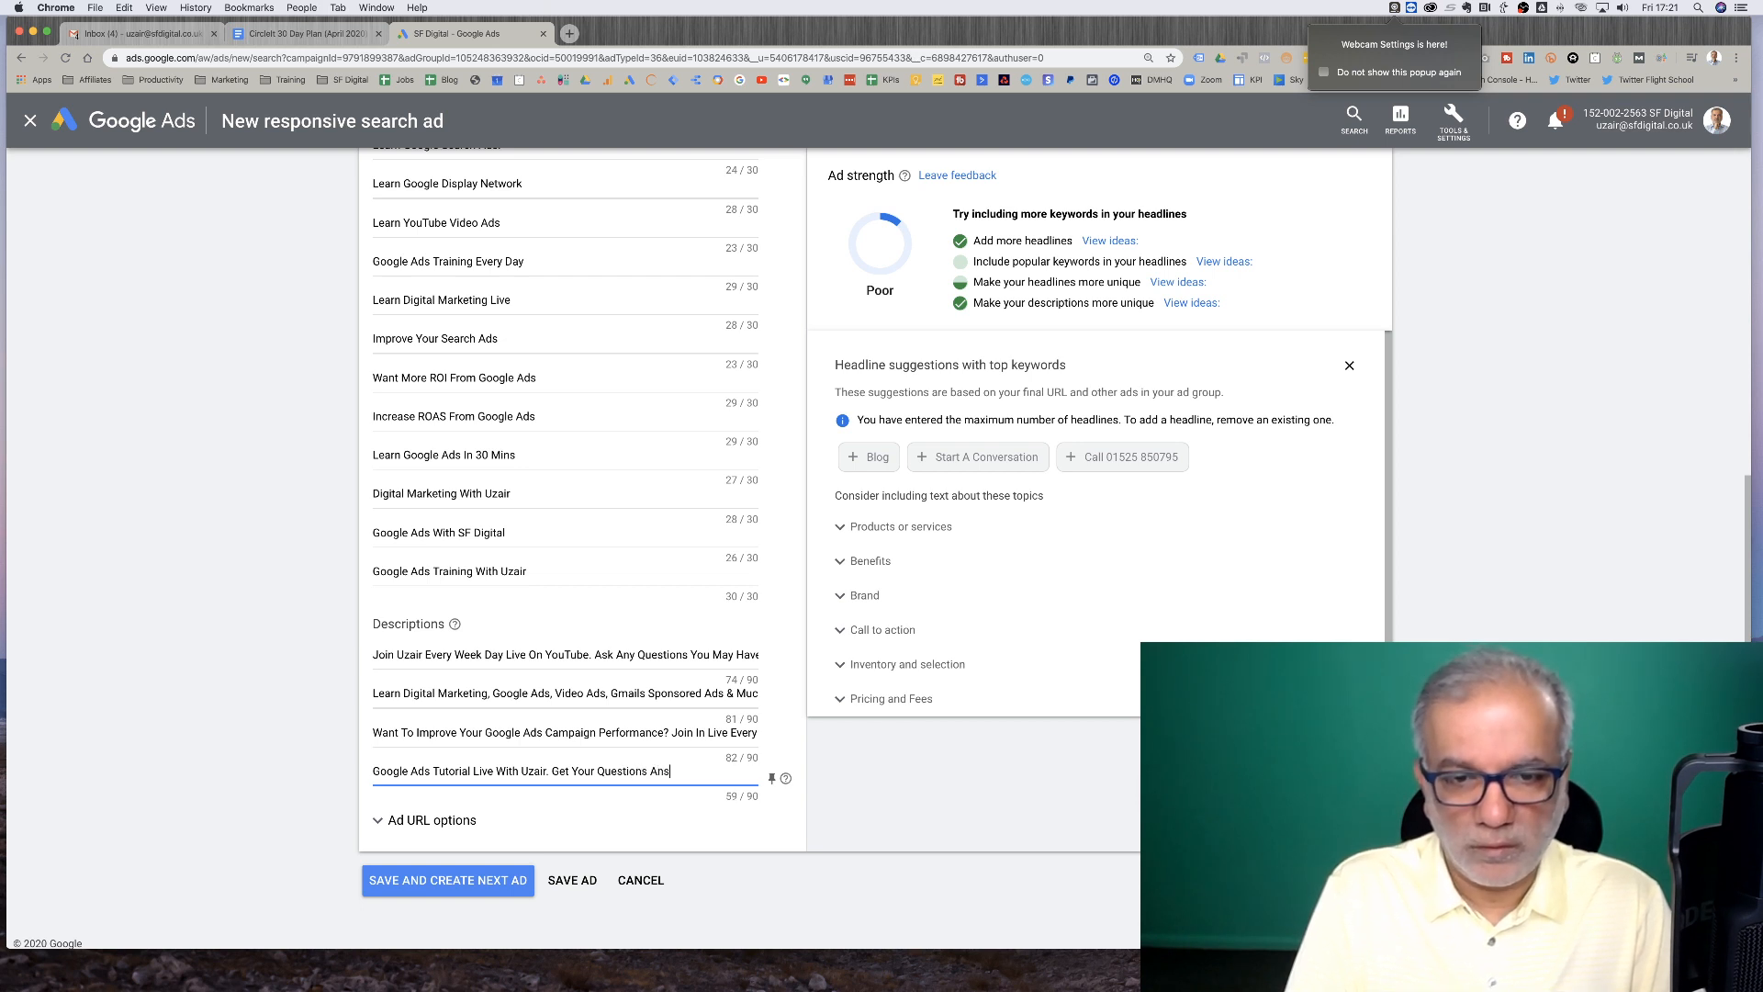
text(wered)
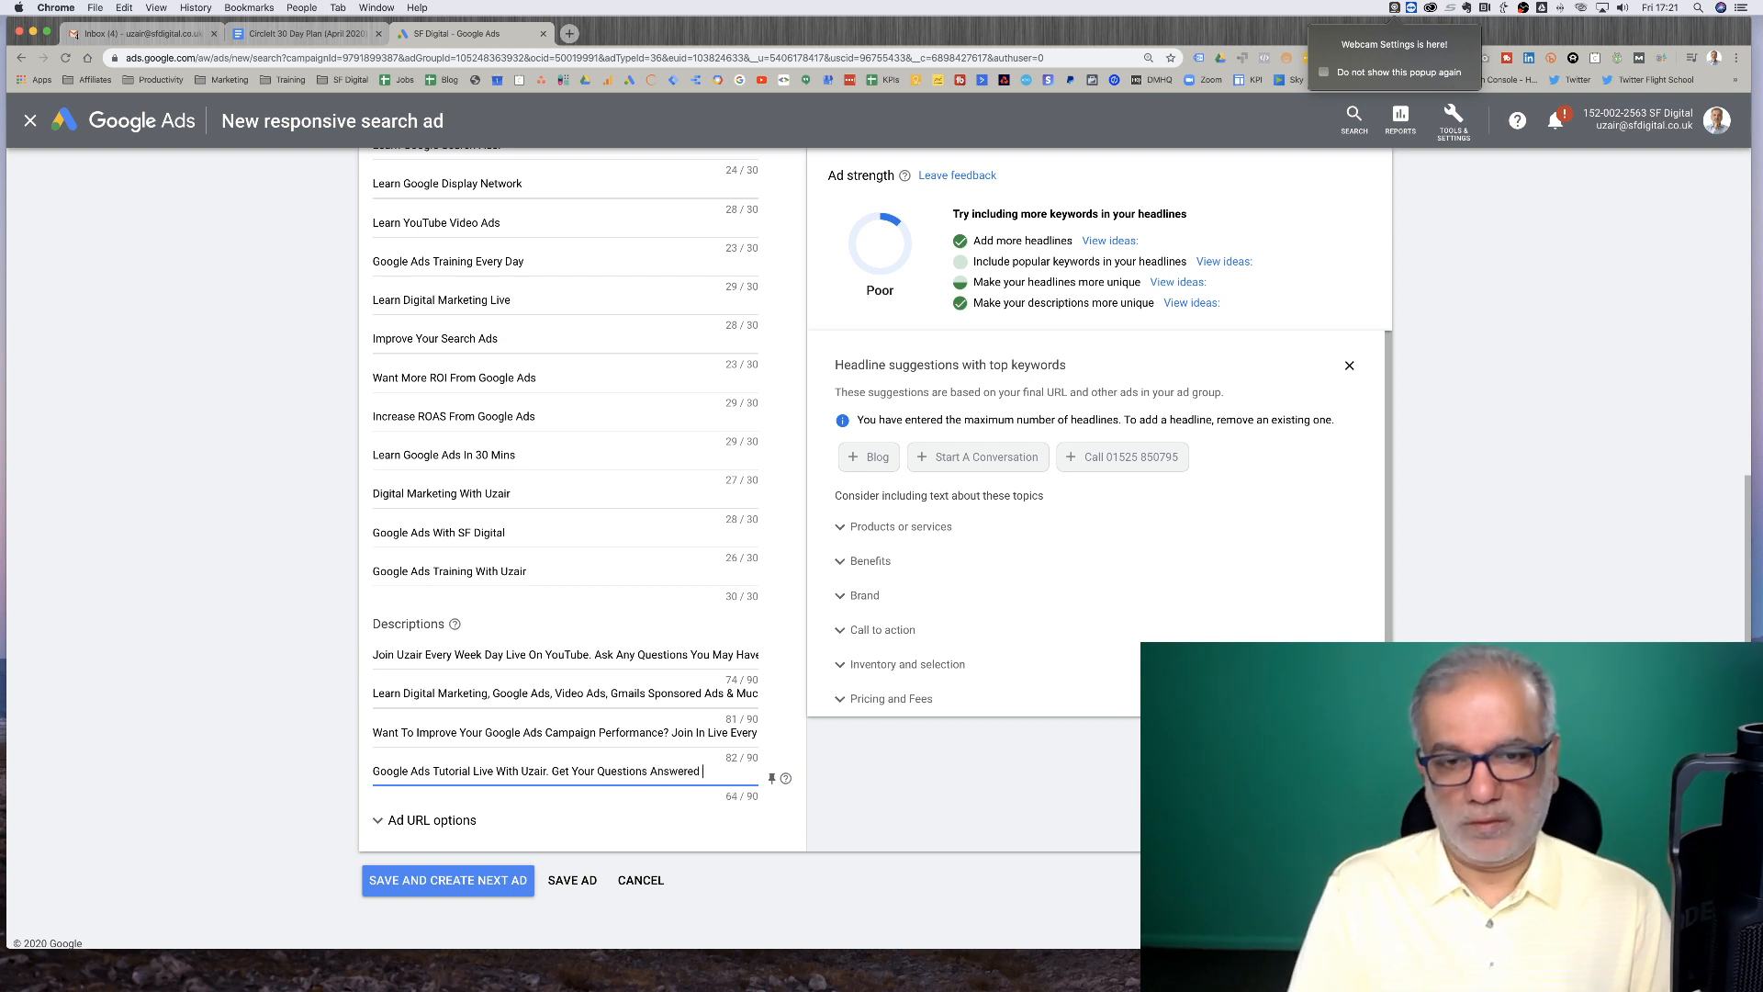
text( And )
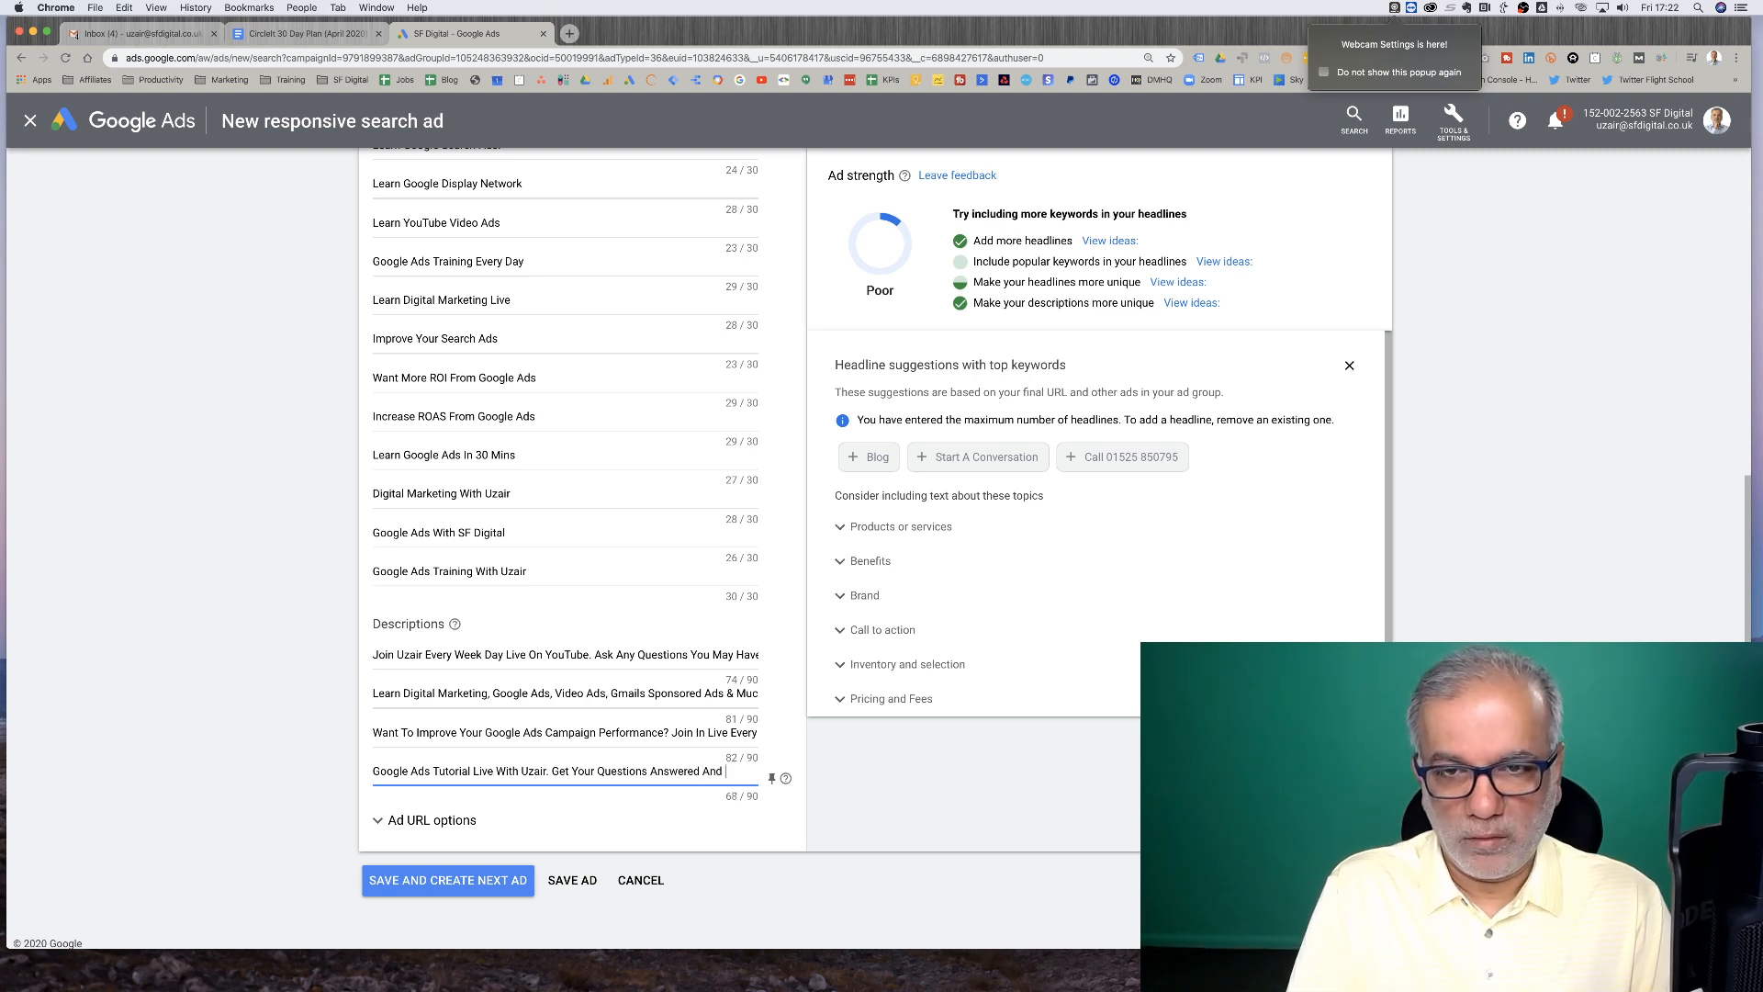
text(Improve)
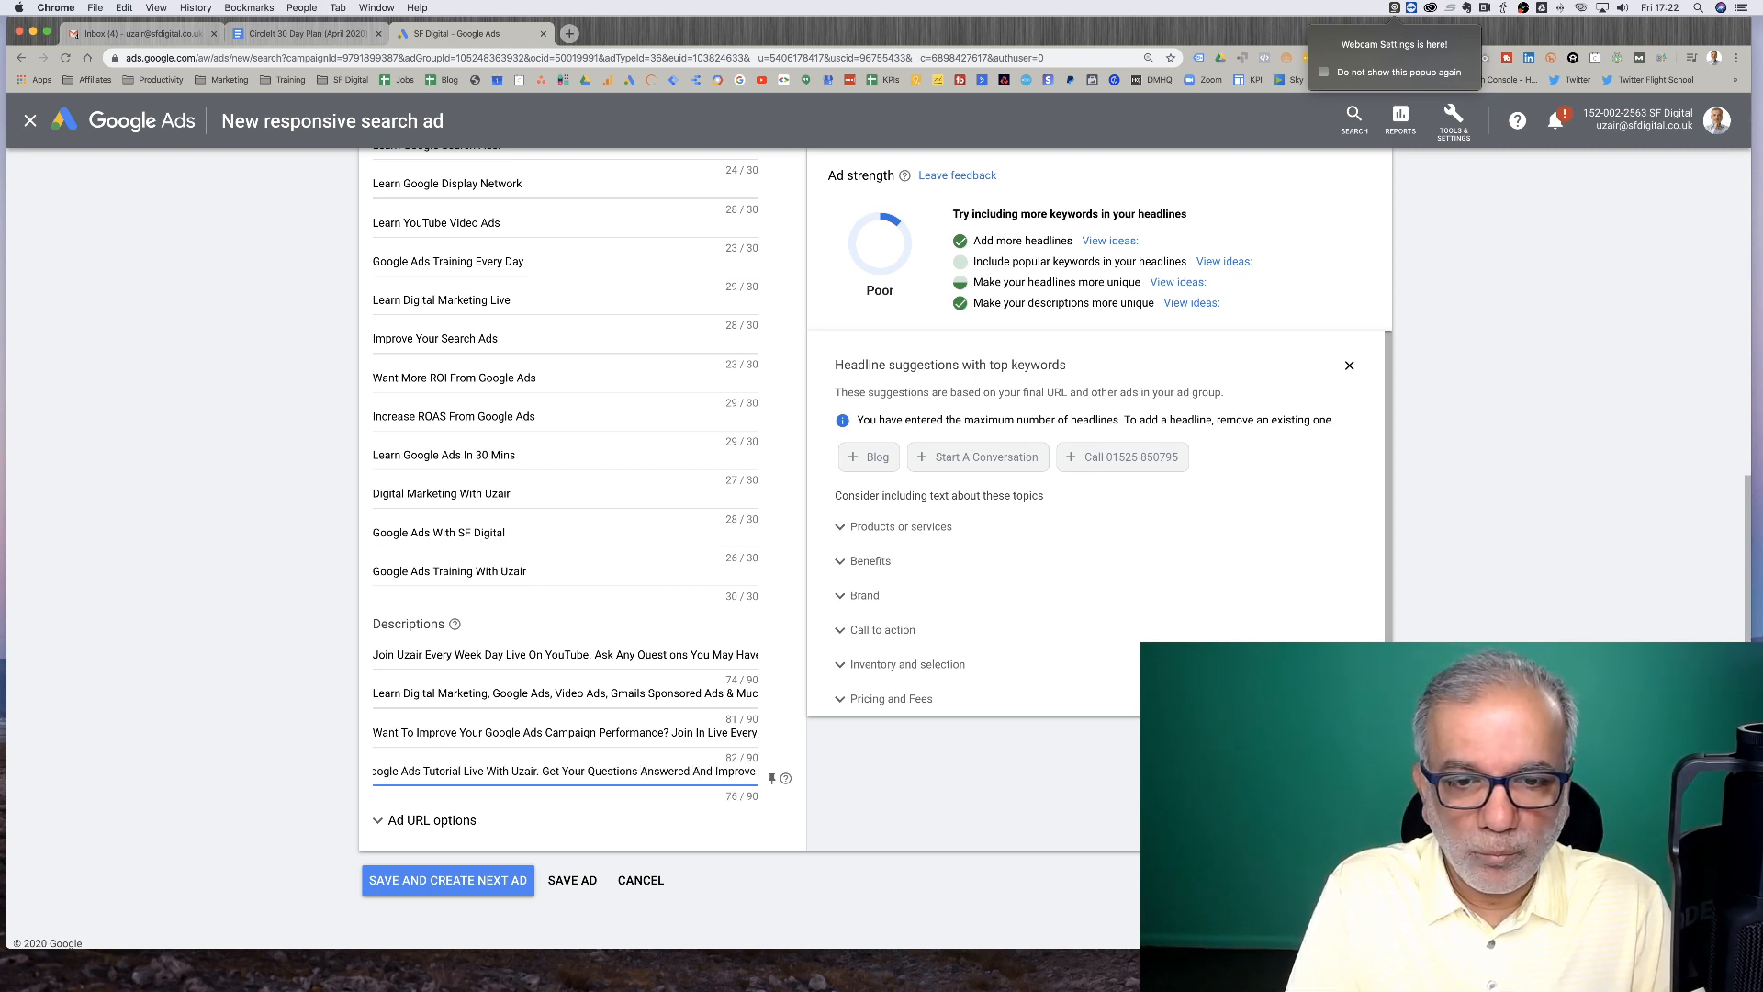
text( Your Campaign)
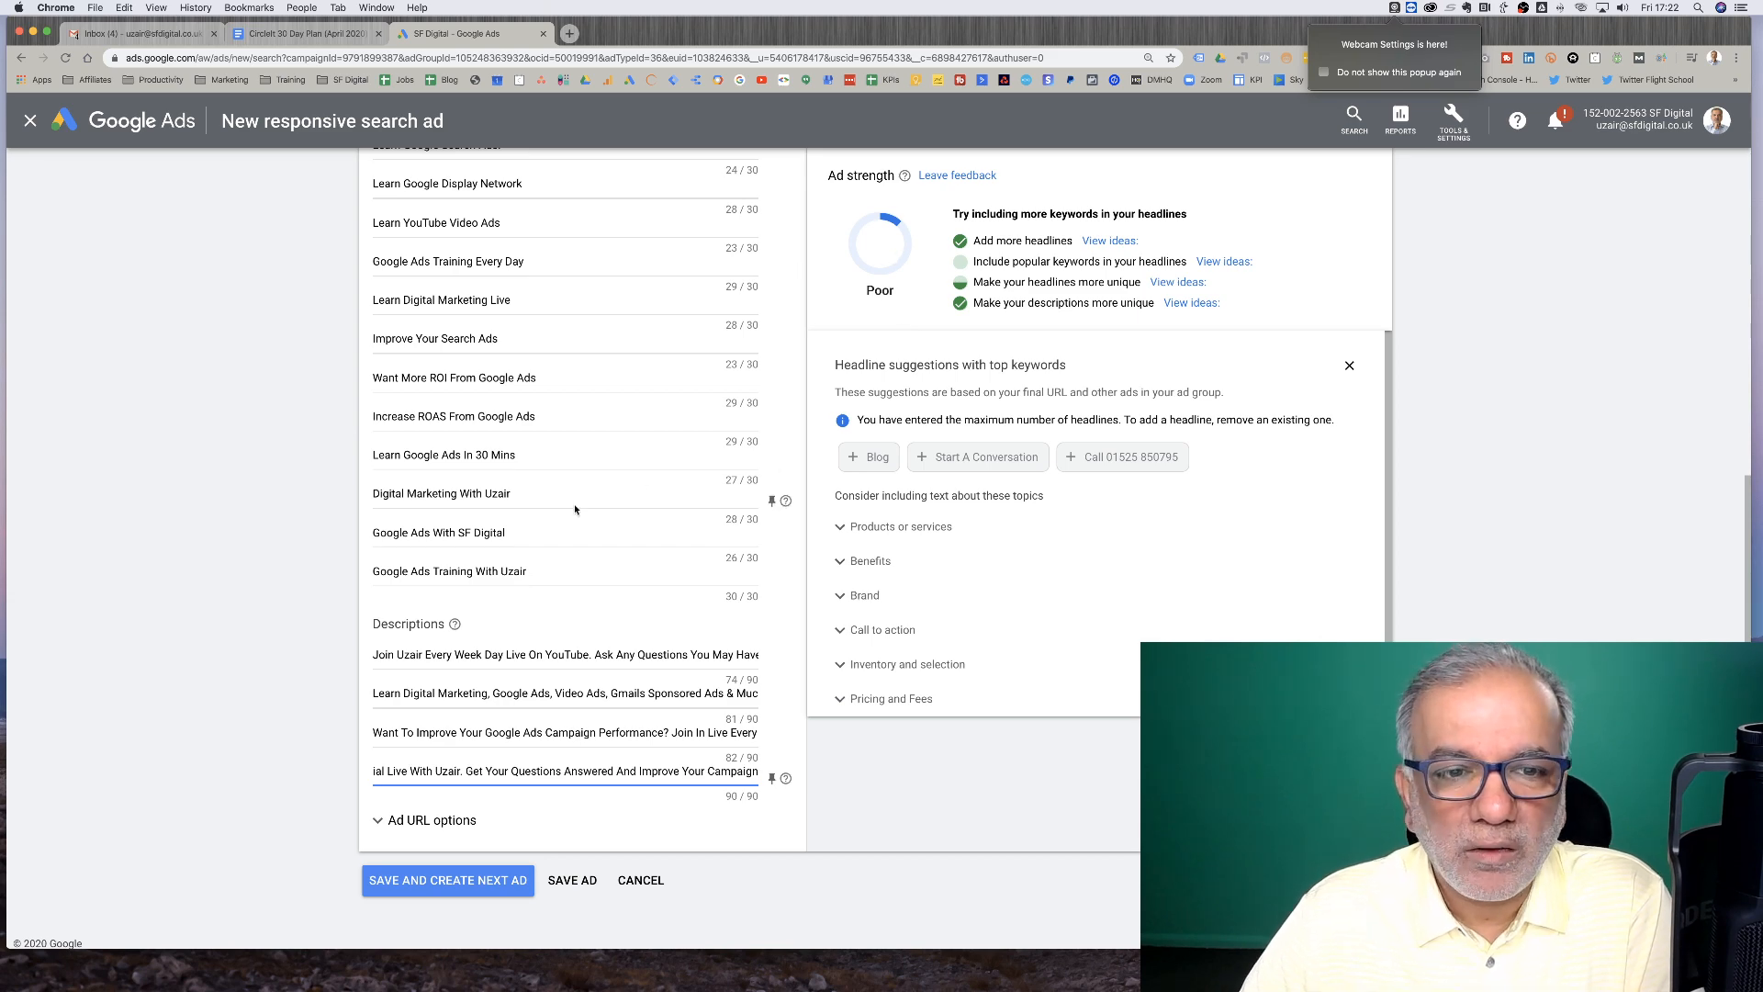
Check the headlines and descriptions, then save the responsive search ad and continue to the next ad
scroll(583, 510, up, 3)
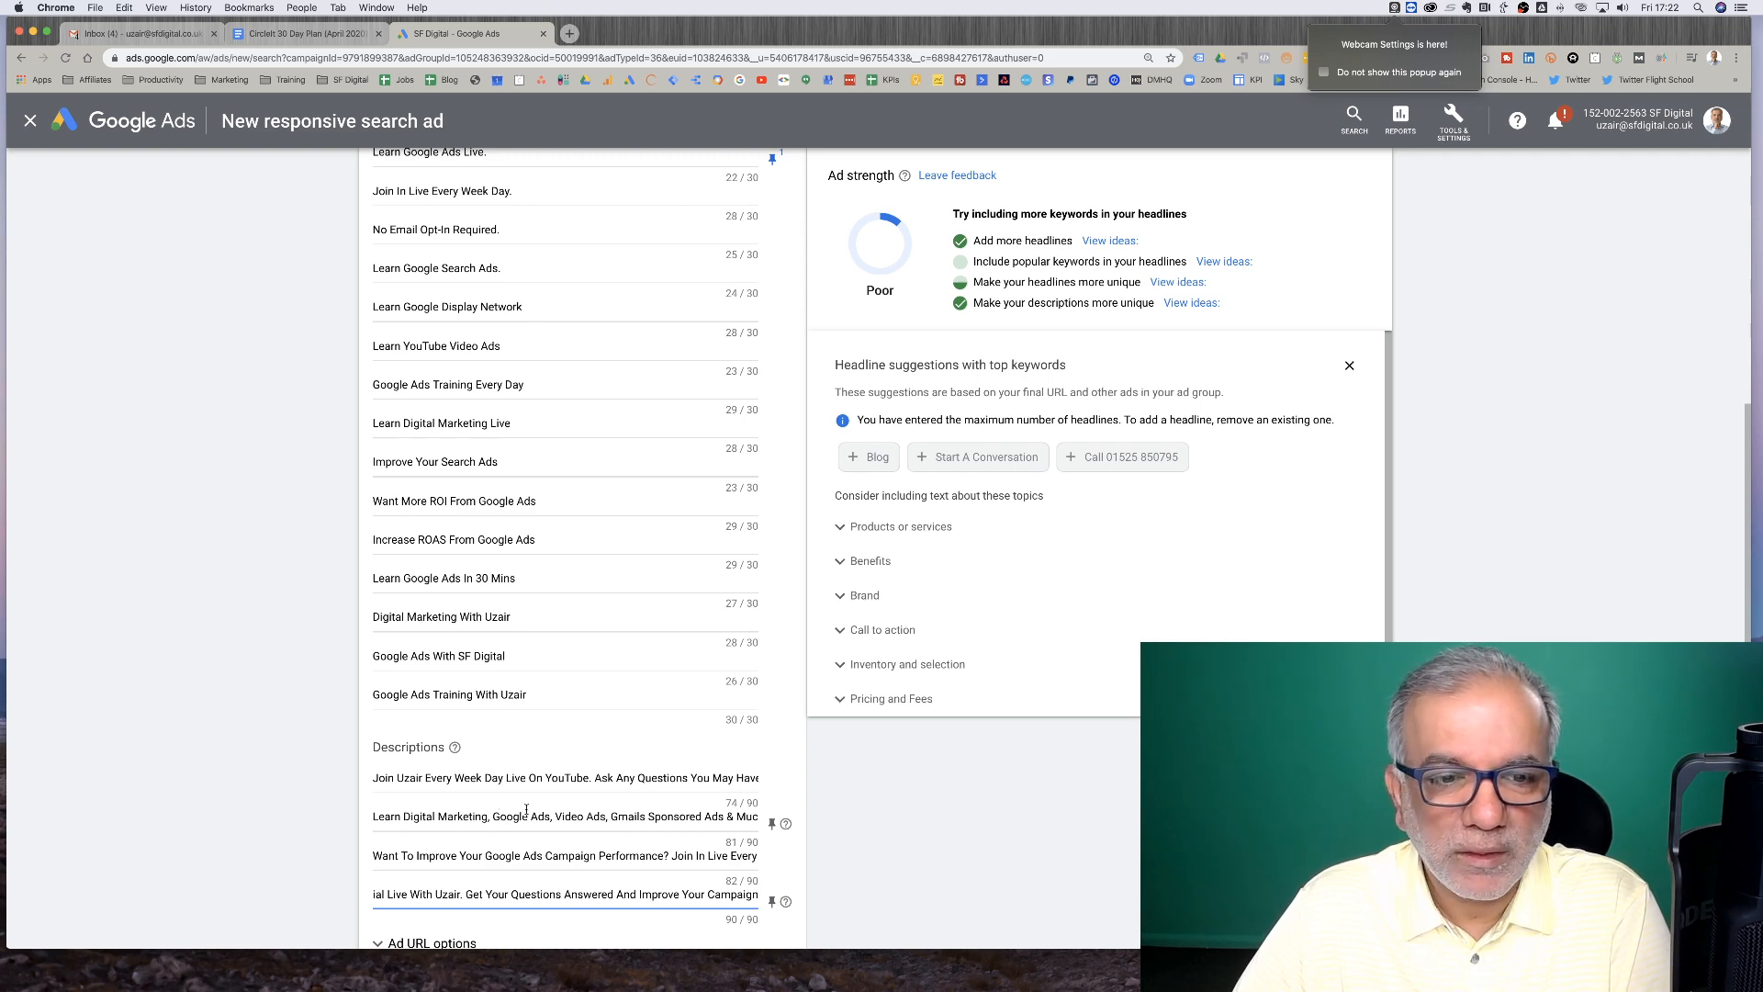
scroll(526, 808, down, 3)
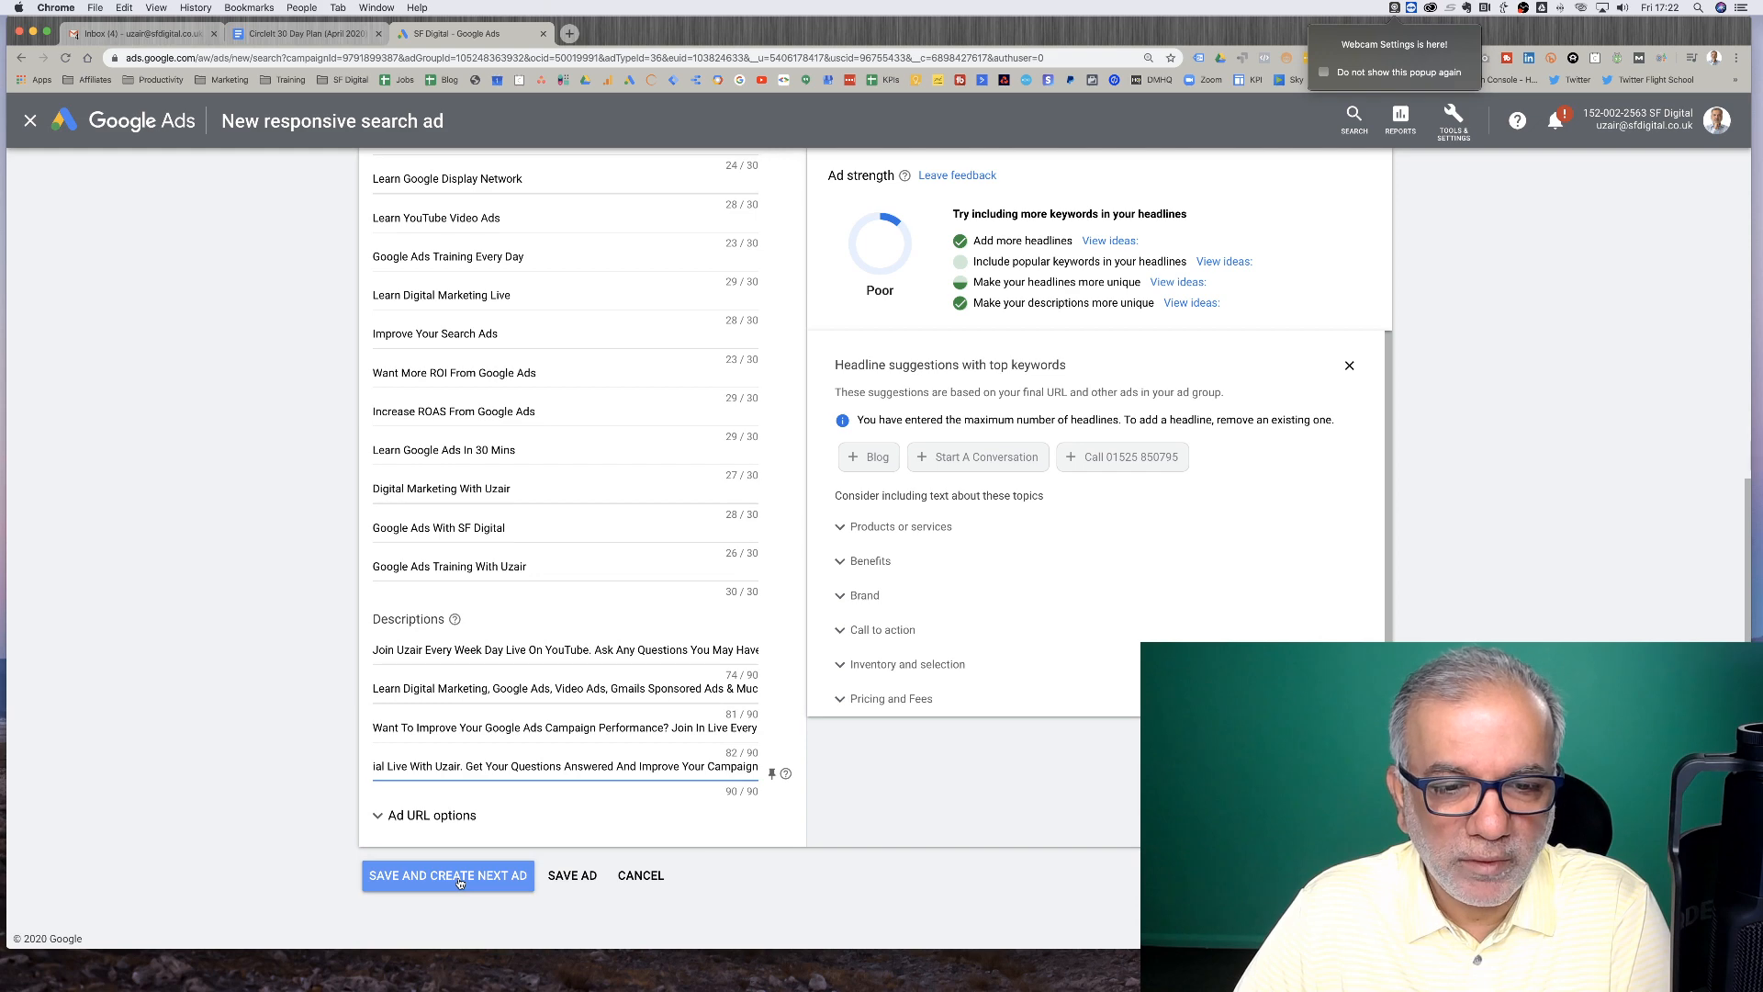
click(459, 877)
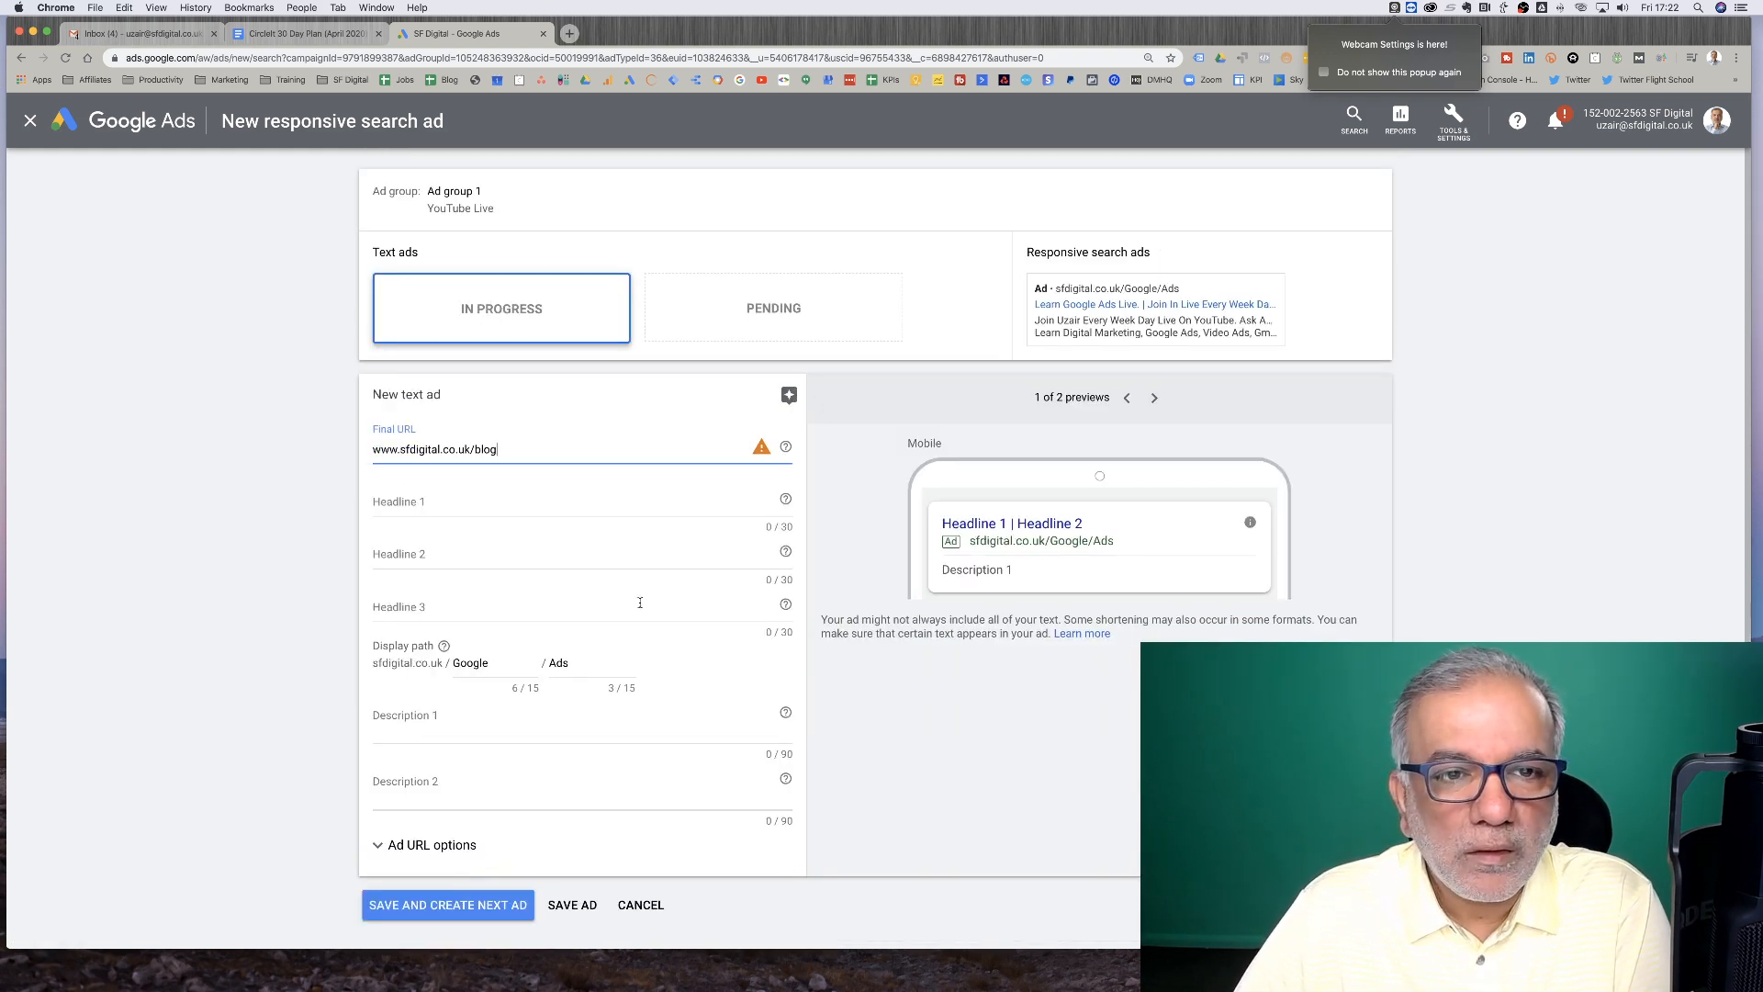
Cancel the empty new text ad and confirm leaving the ad creation page
click(1128, 306)
scroll(684, 642, down, 1)
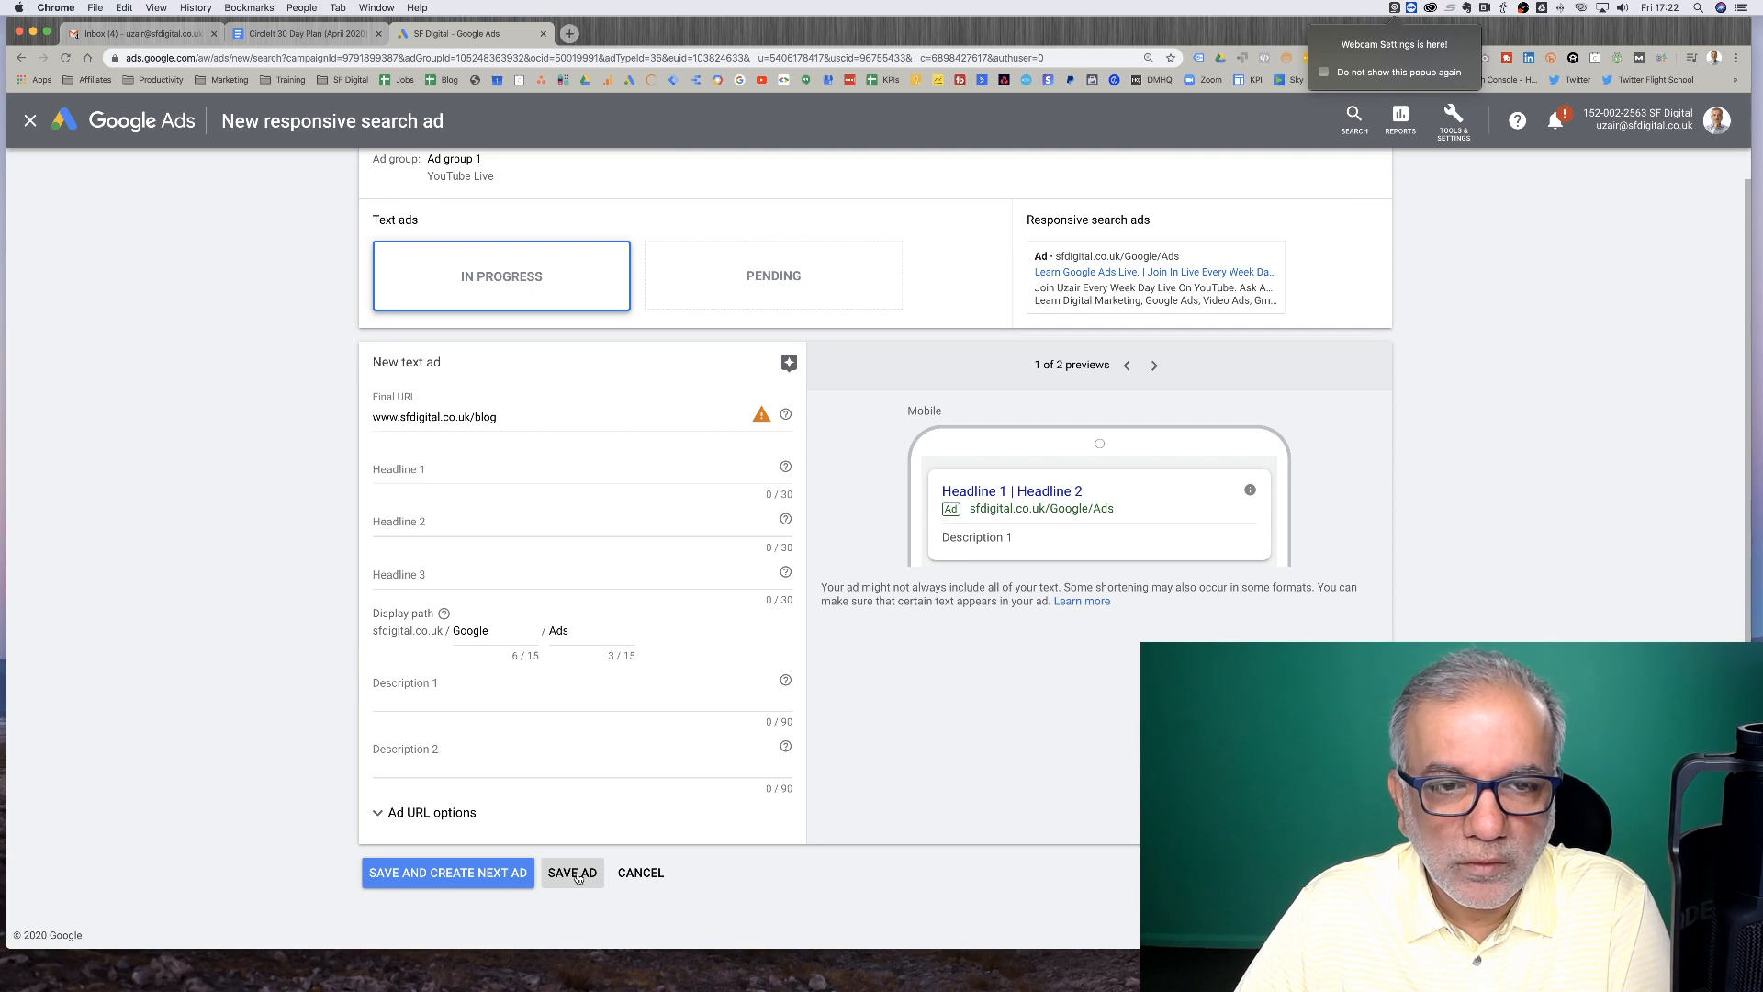
click(640, 873)
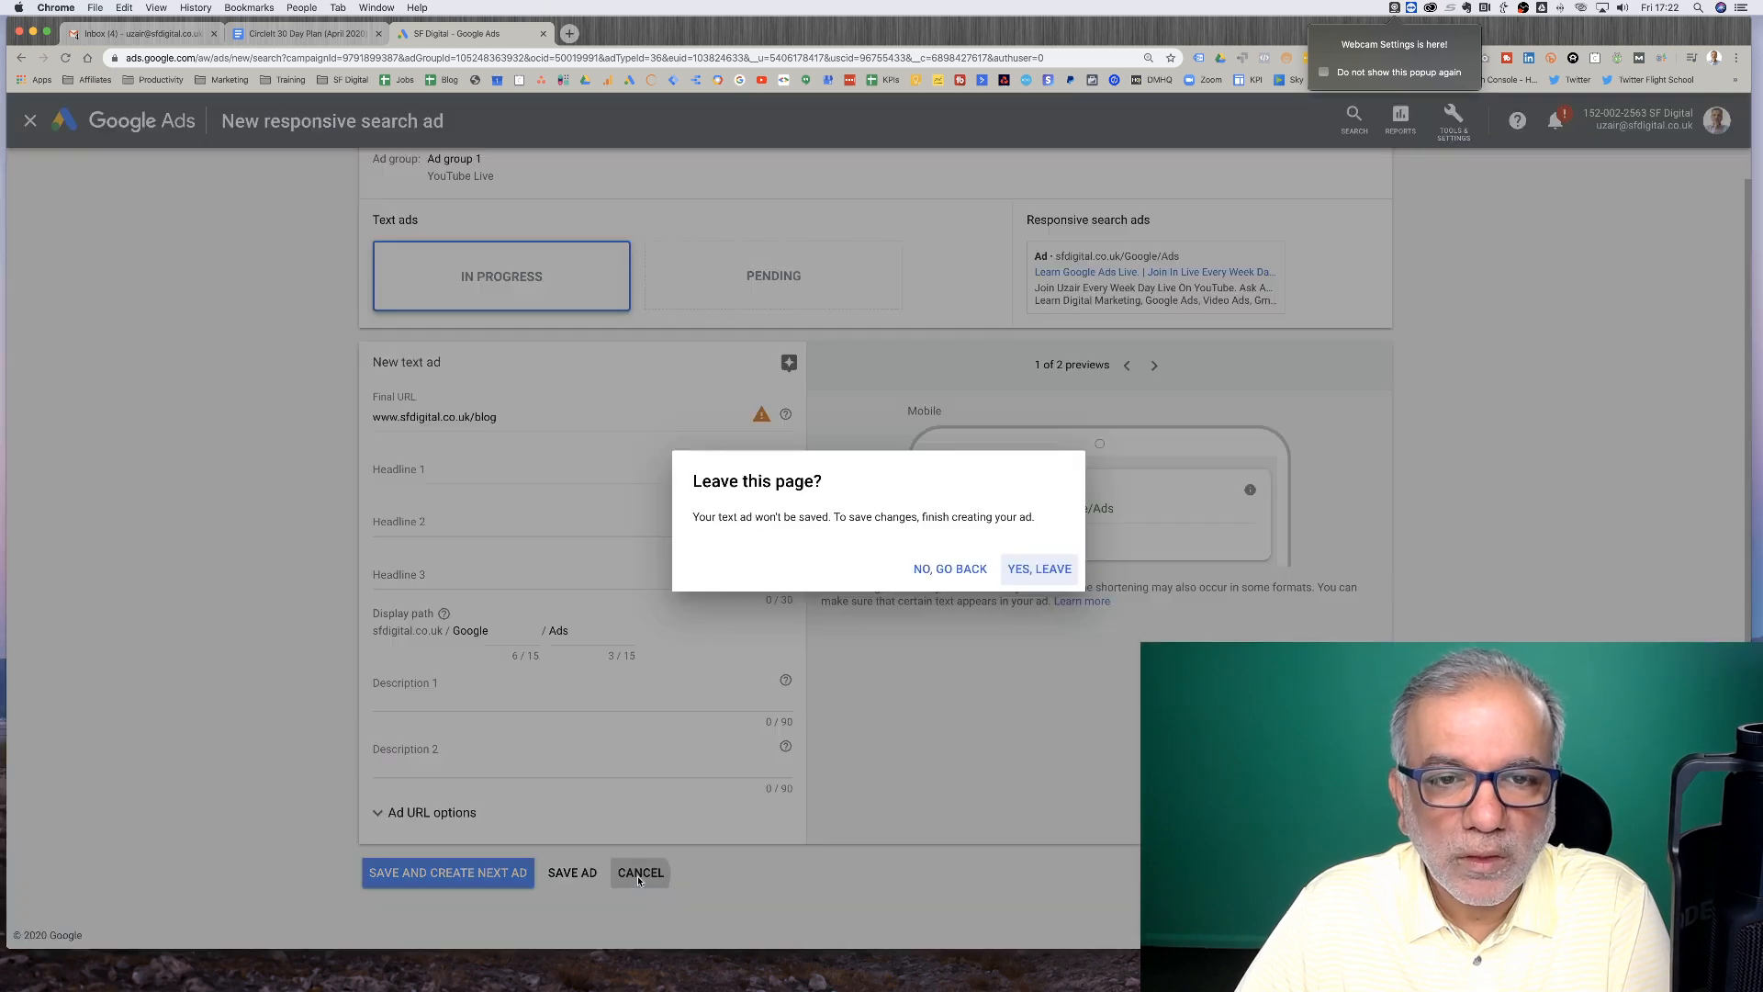
click(1052, 570)
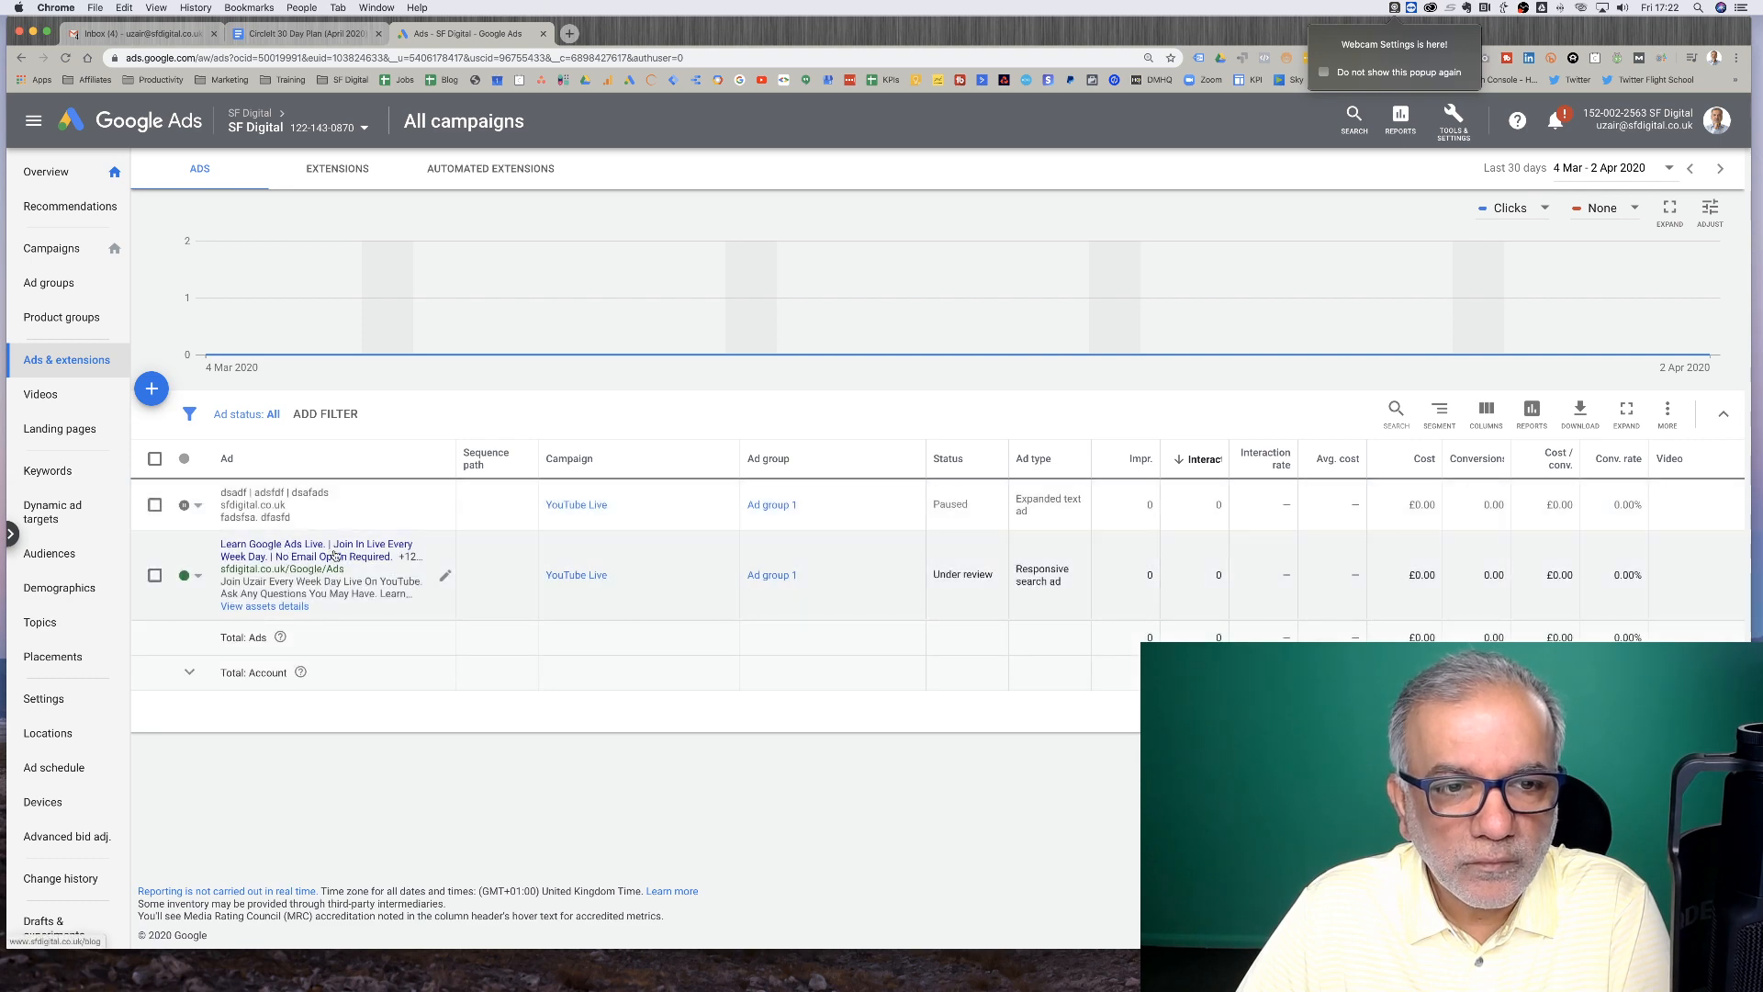
Open the saved responsive search ad for editing, examine its ad strength, headlines and descriptions, and leave without saving
click(445, 576)
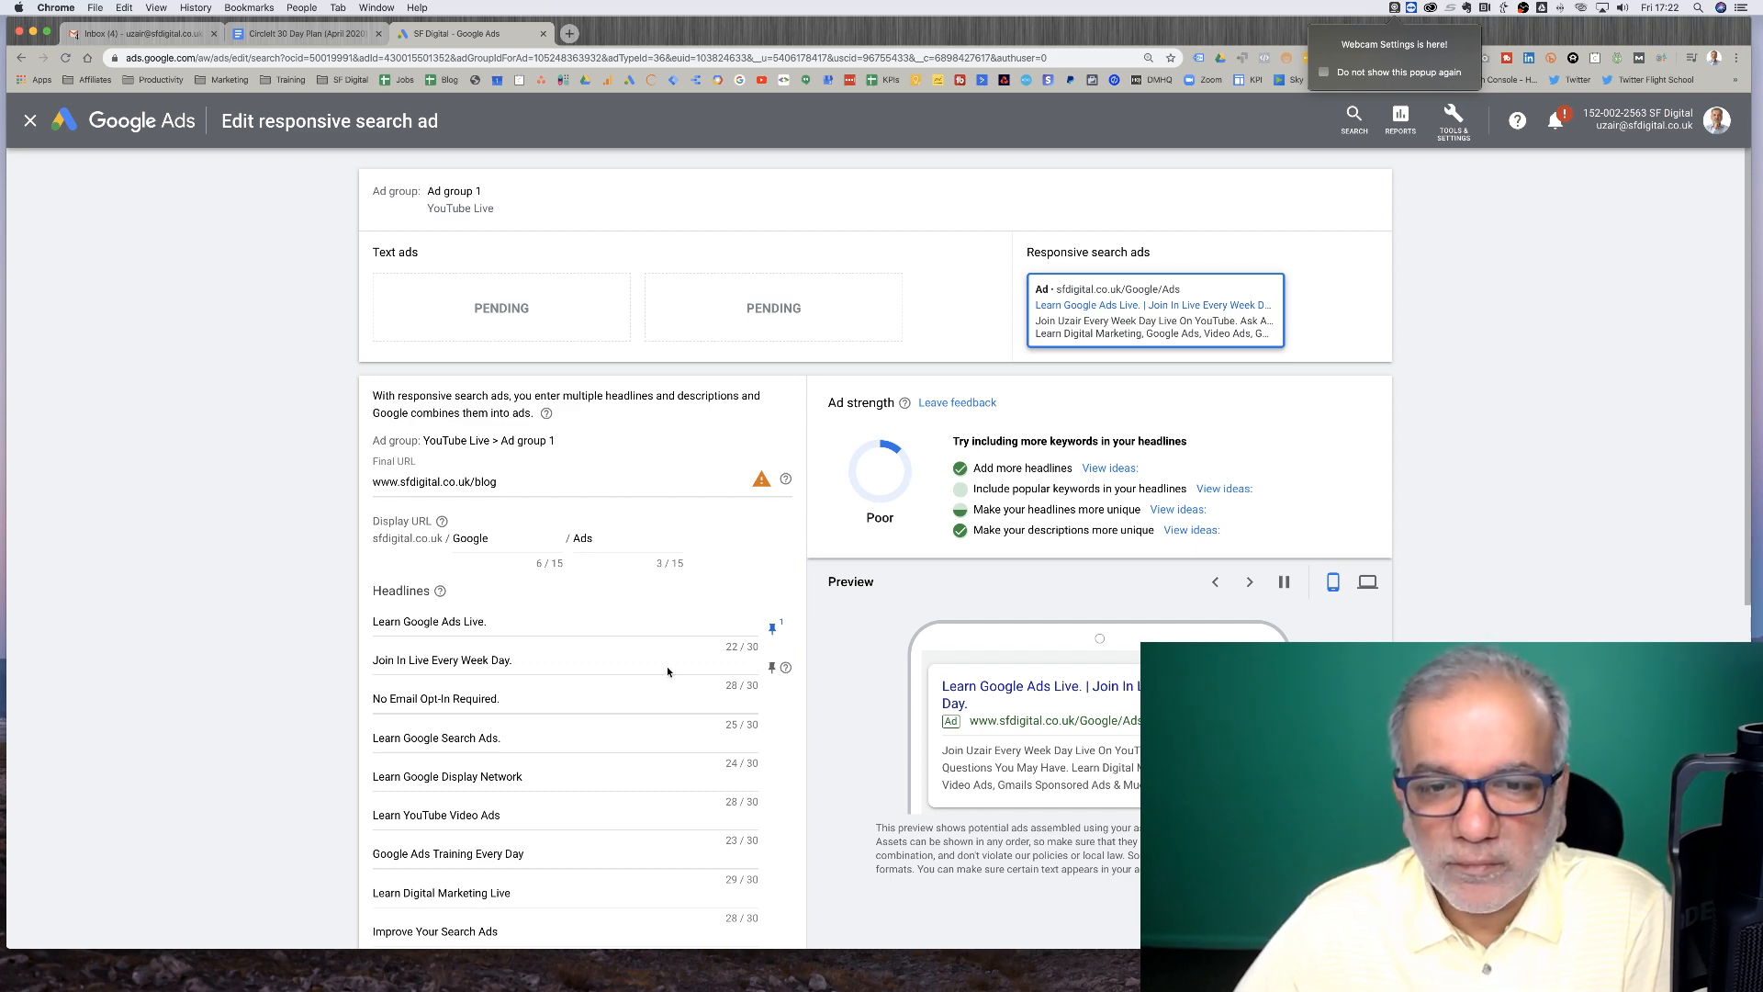
scroll(670, 669, down, 3)
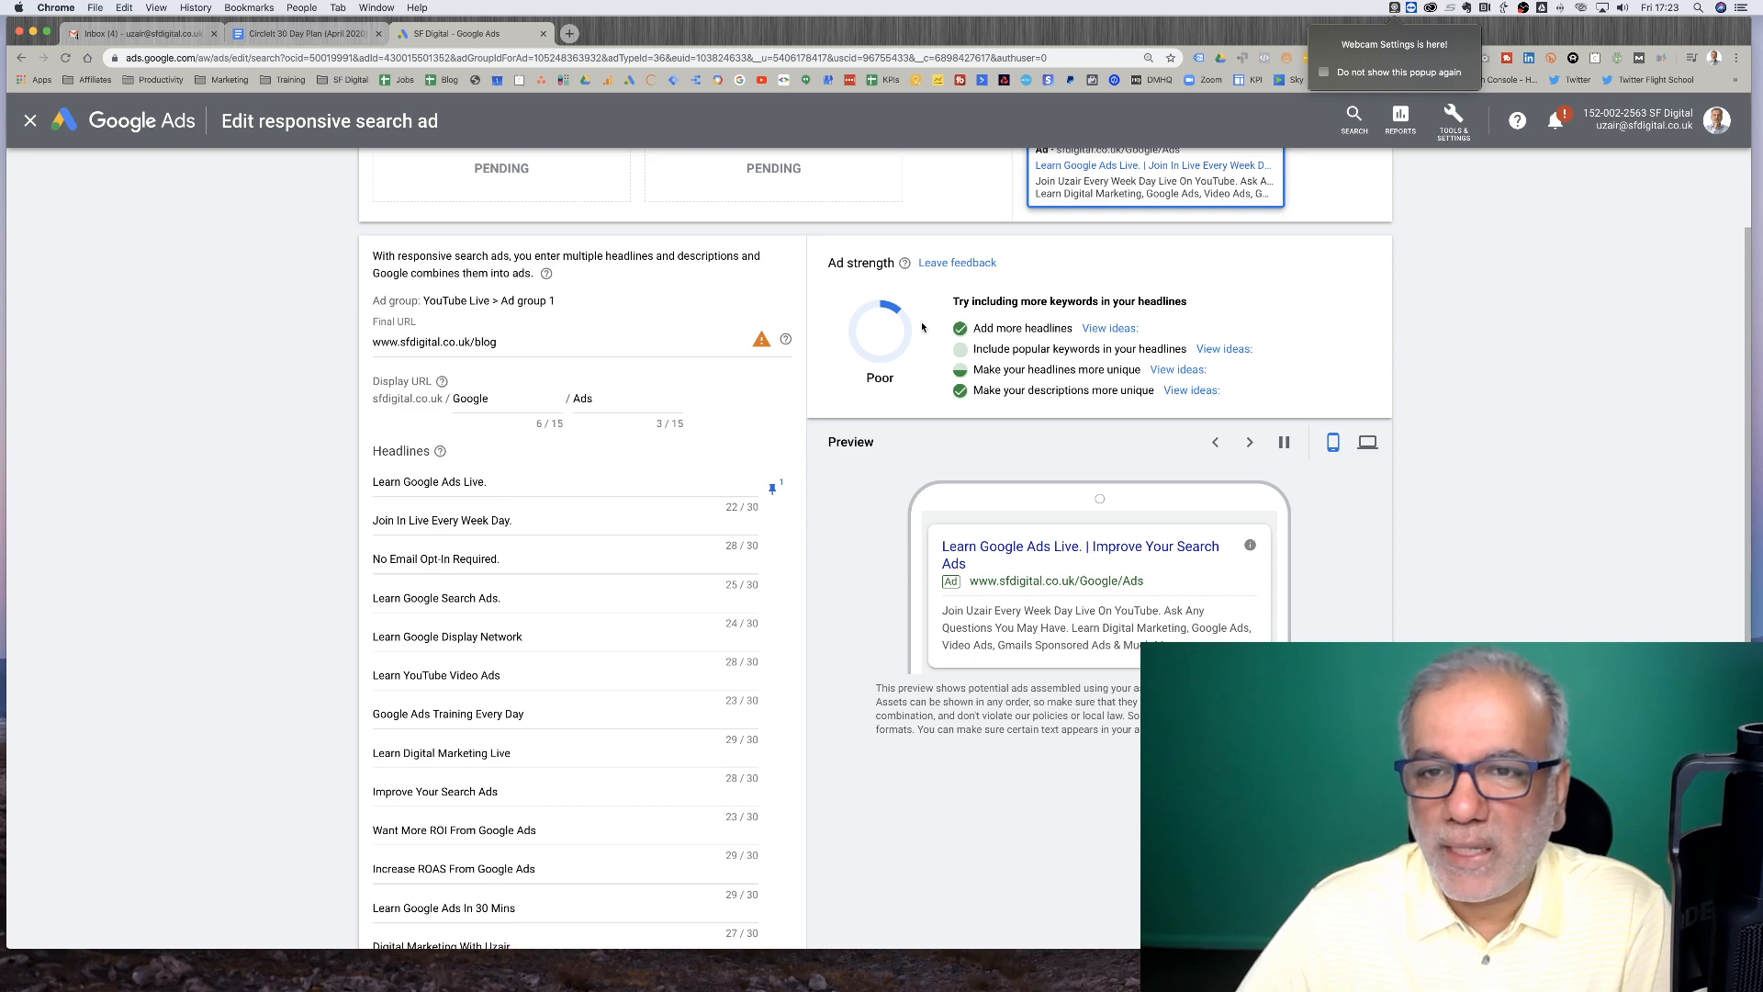
scroll(646, 578, down, 2)
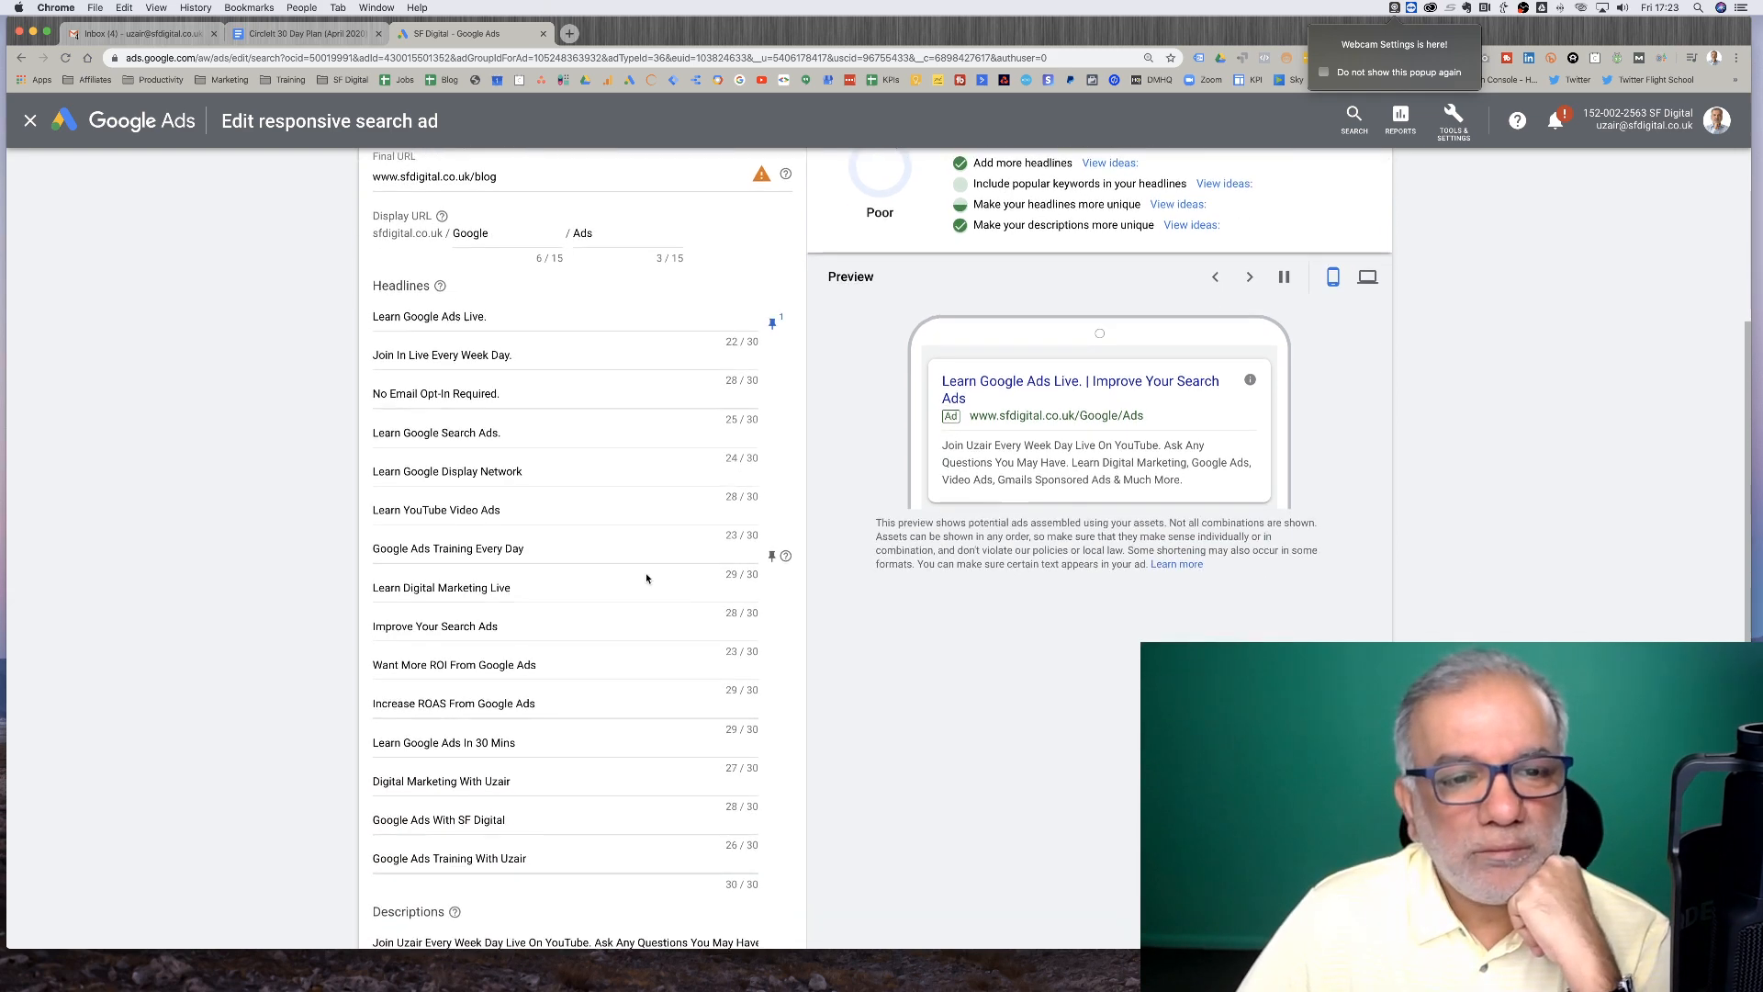
scroll(646, 579, down, 4)
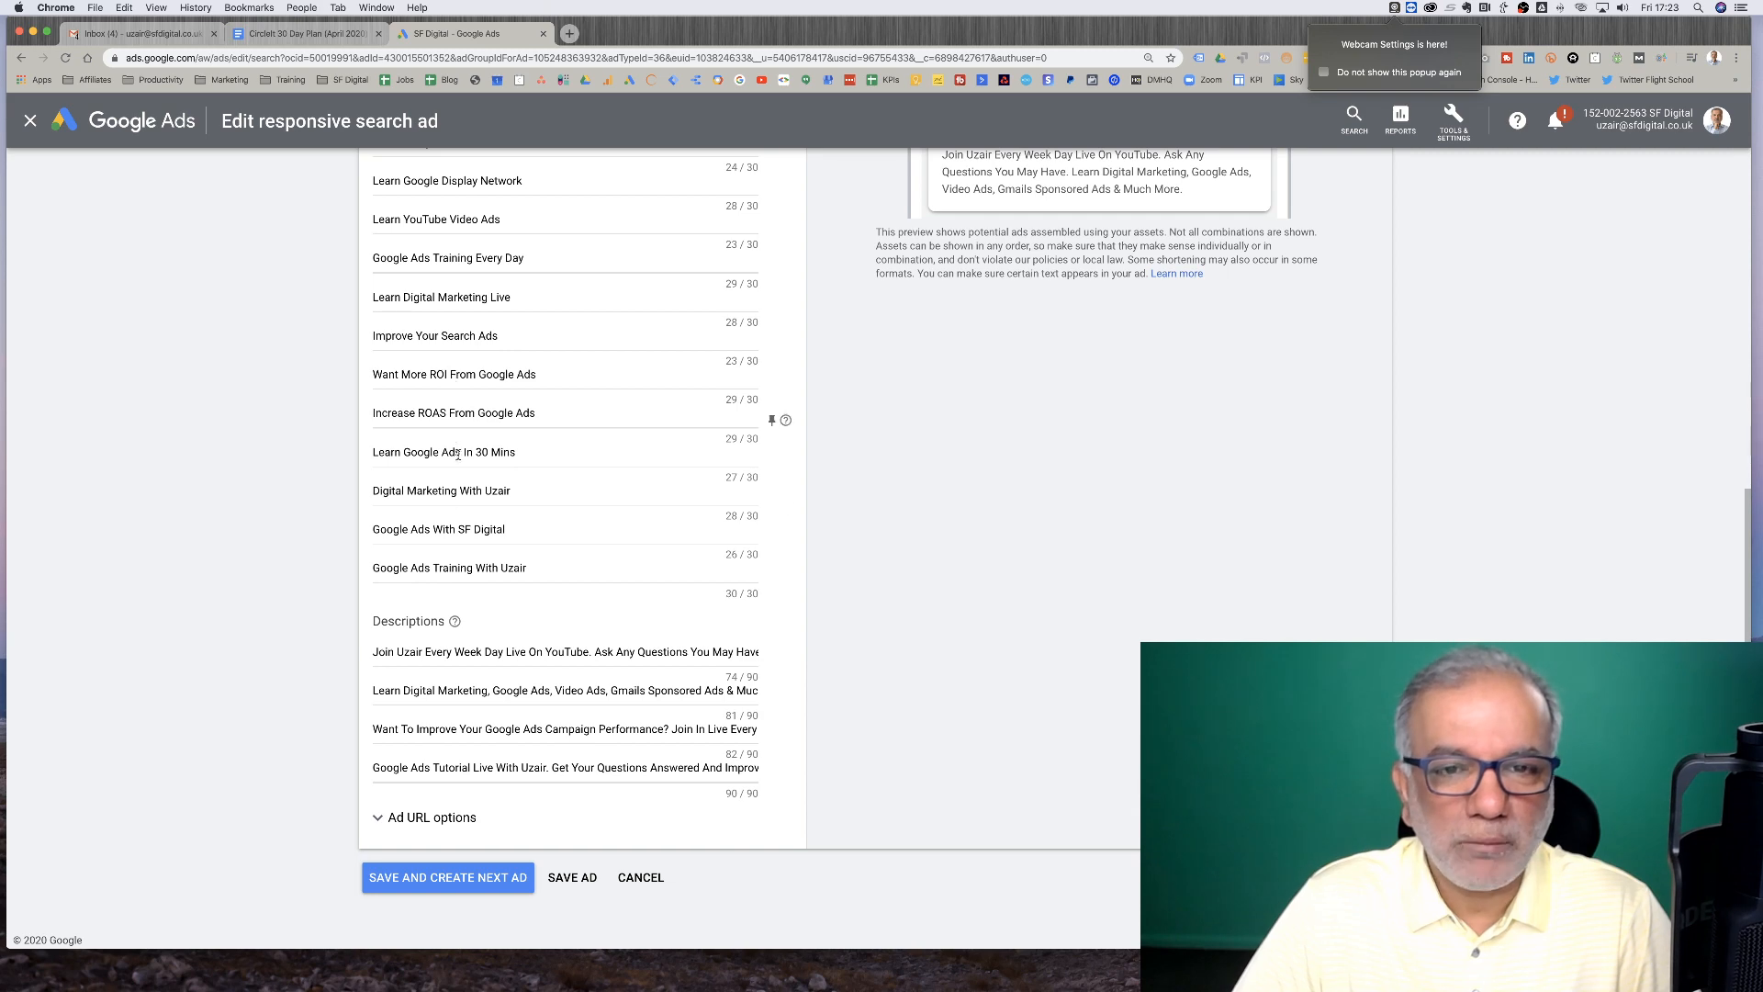
scroll(458, 438, up, 2)
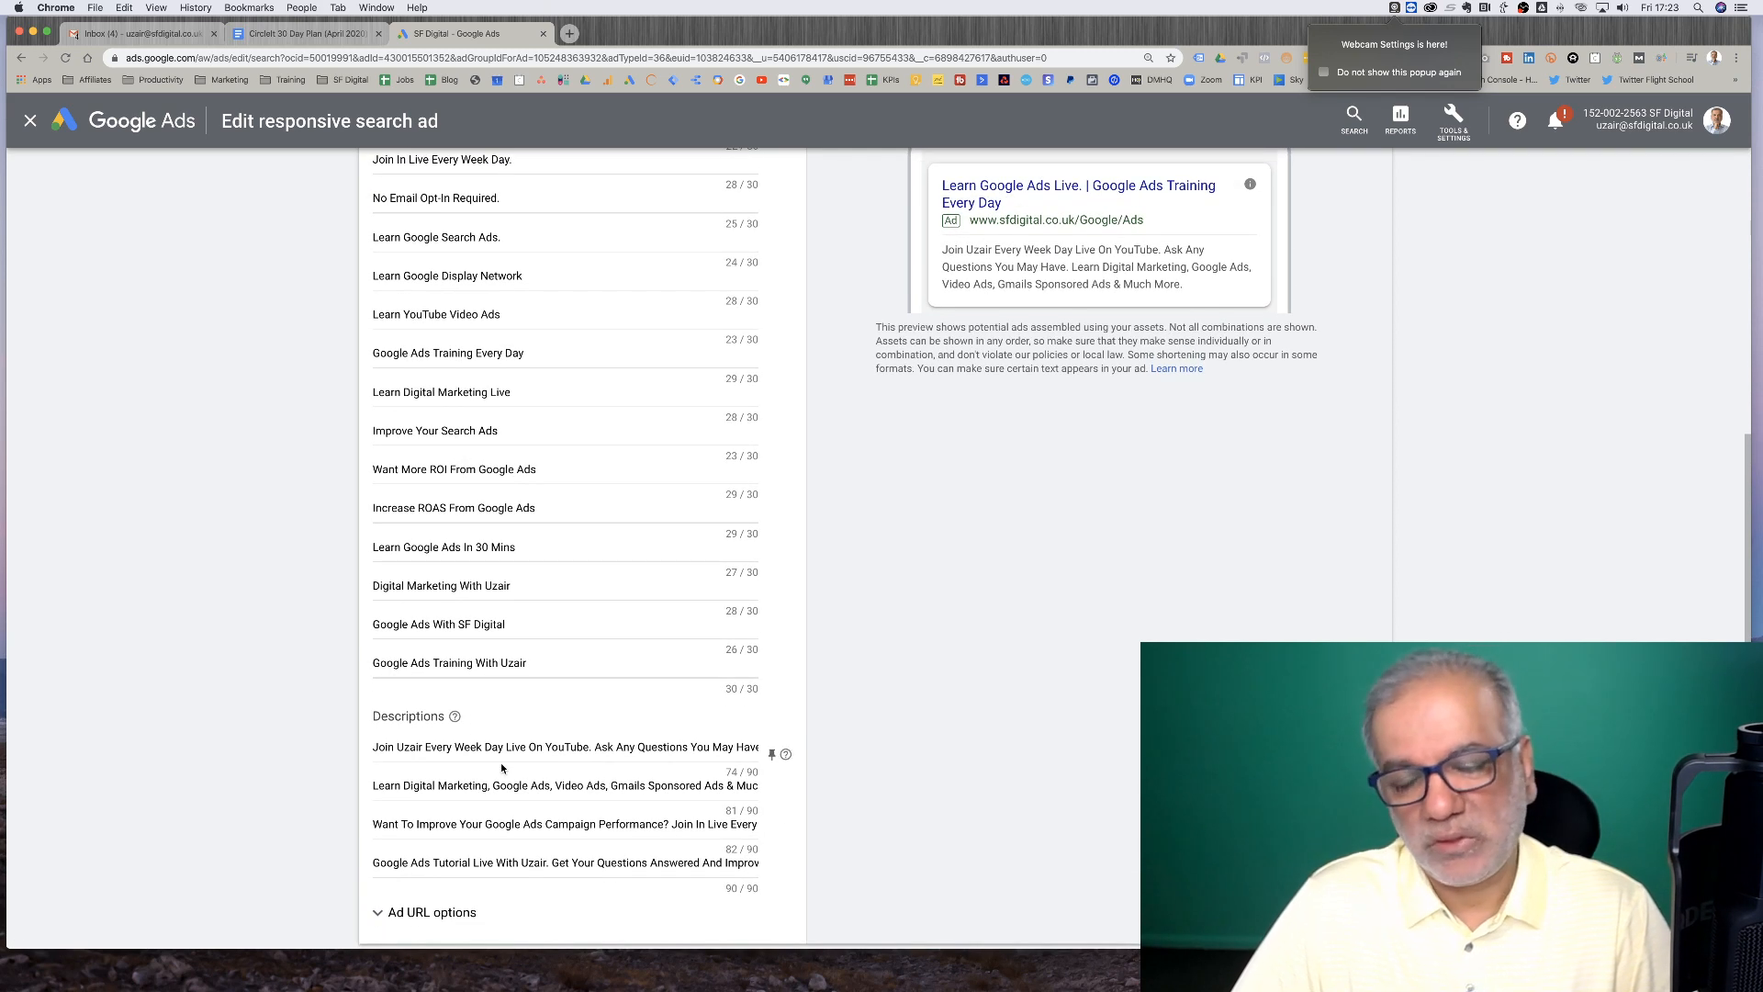
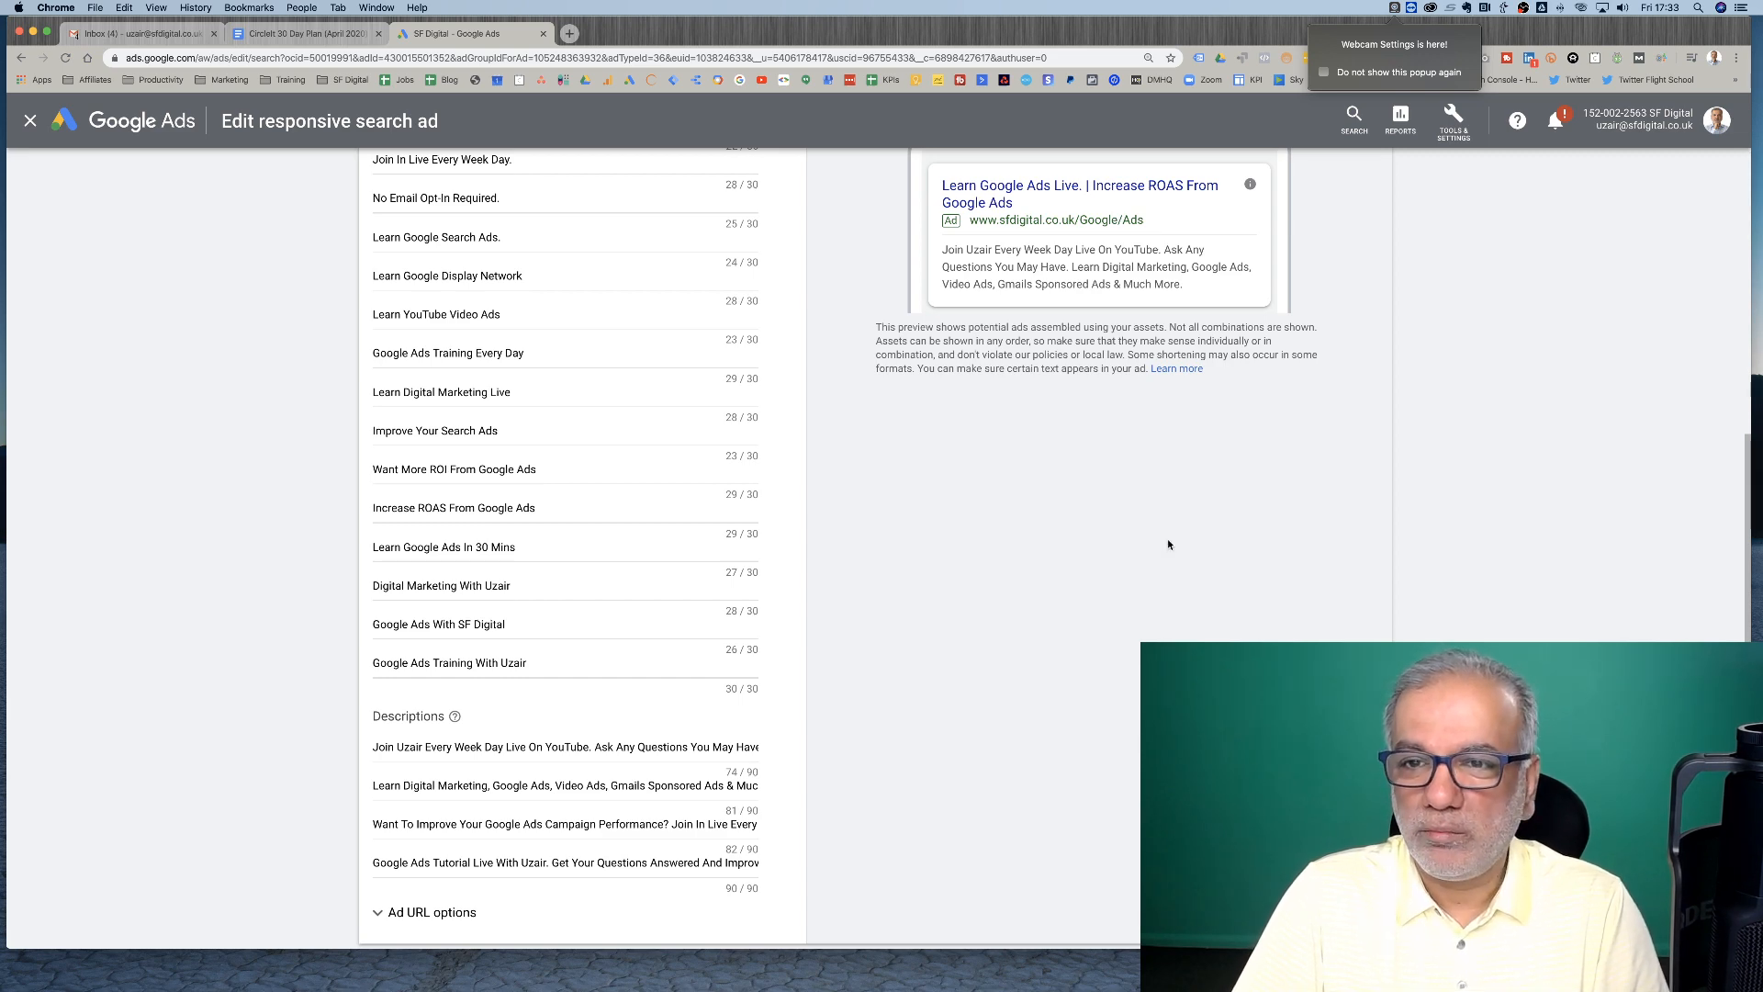
scroll(1168, 545, up, 5)
scroll(1167, 544, up, 1)
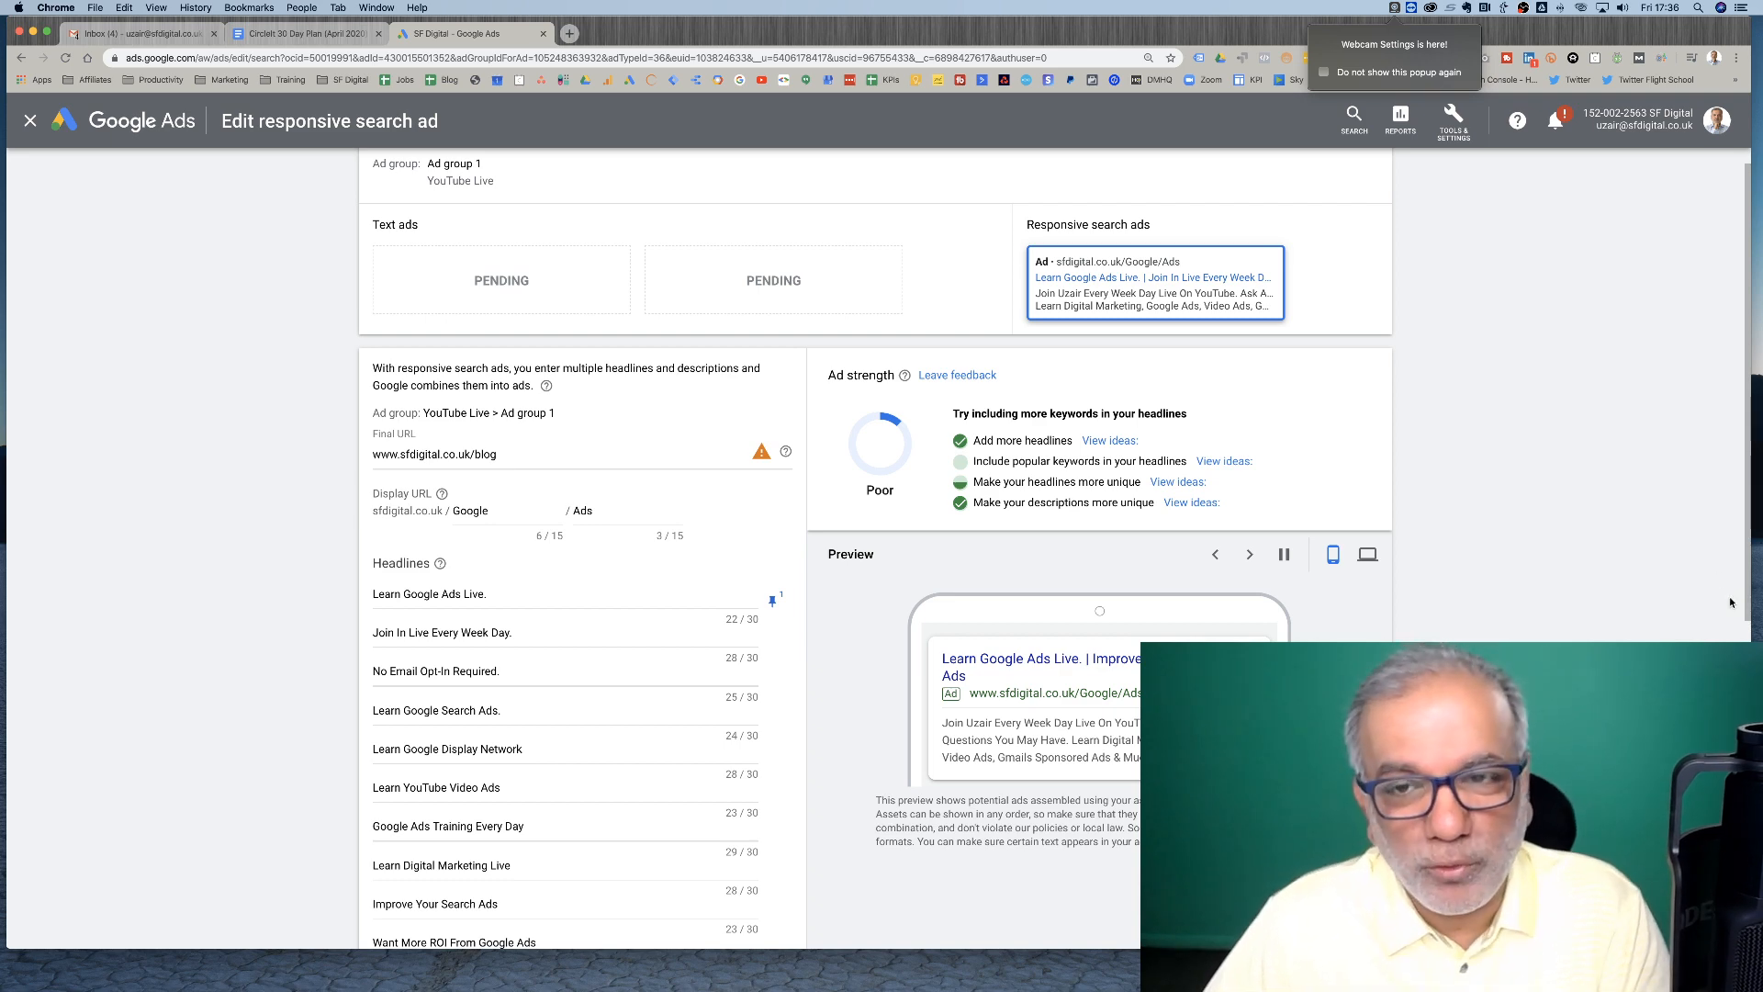
scroll(1231, 478, down, 6)
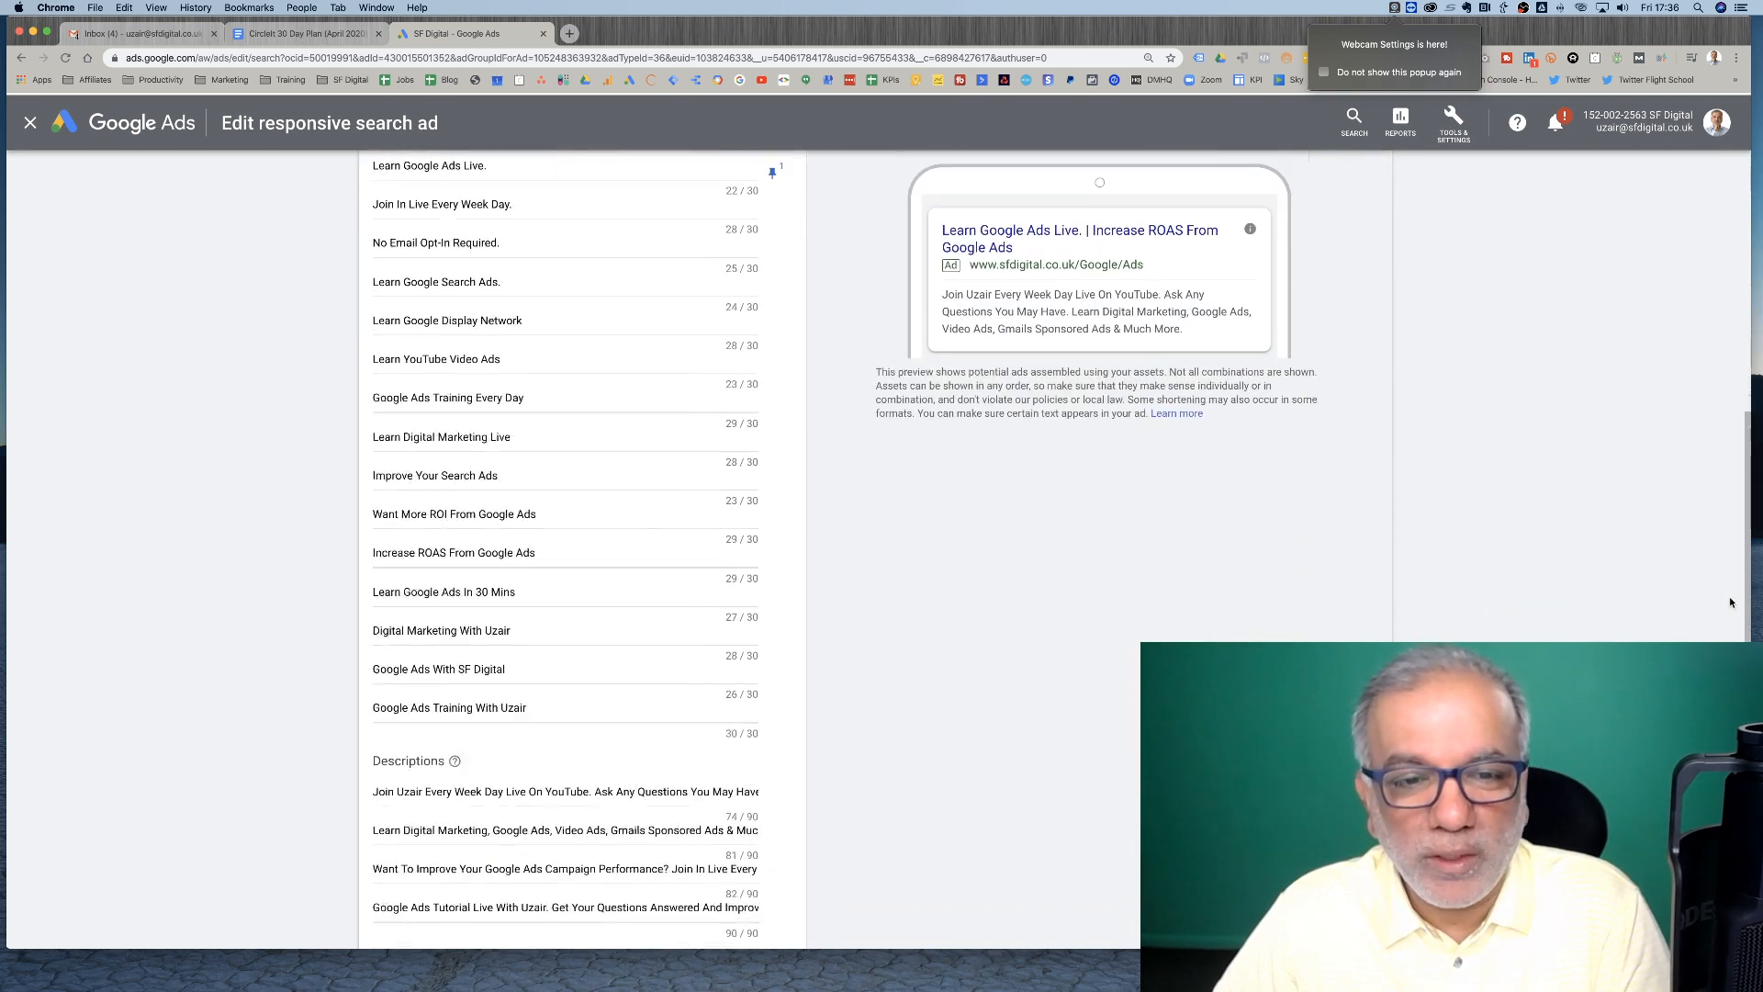
click(642, 906)
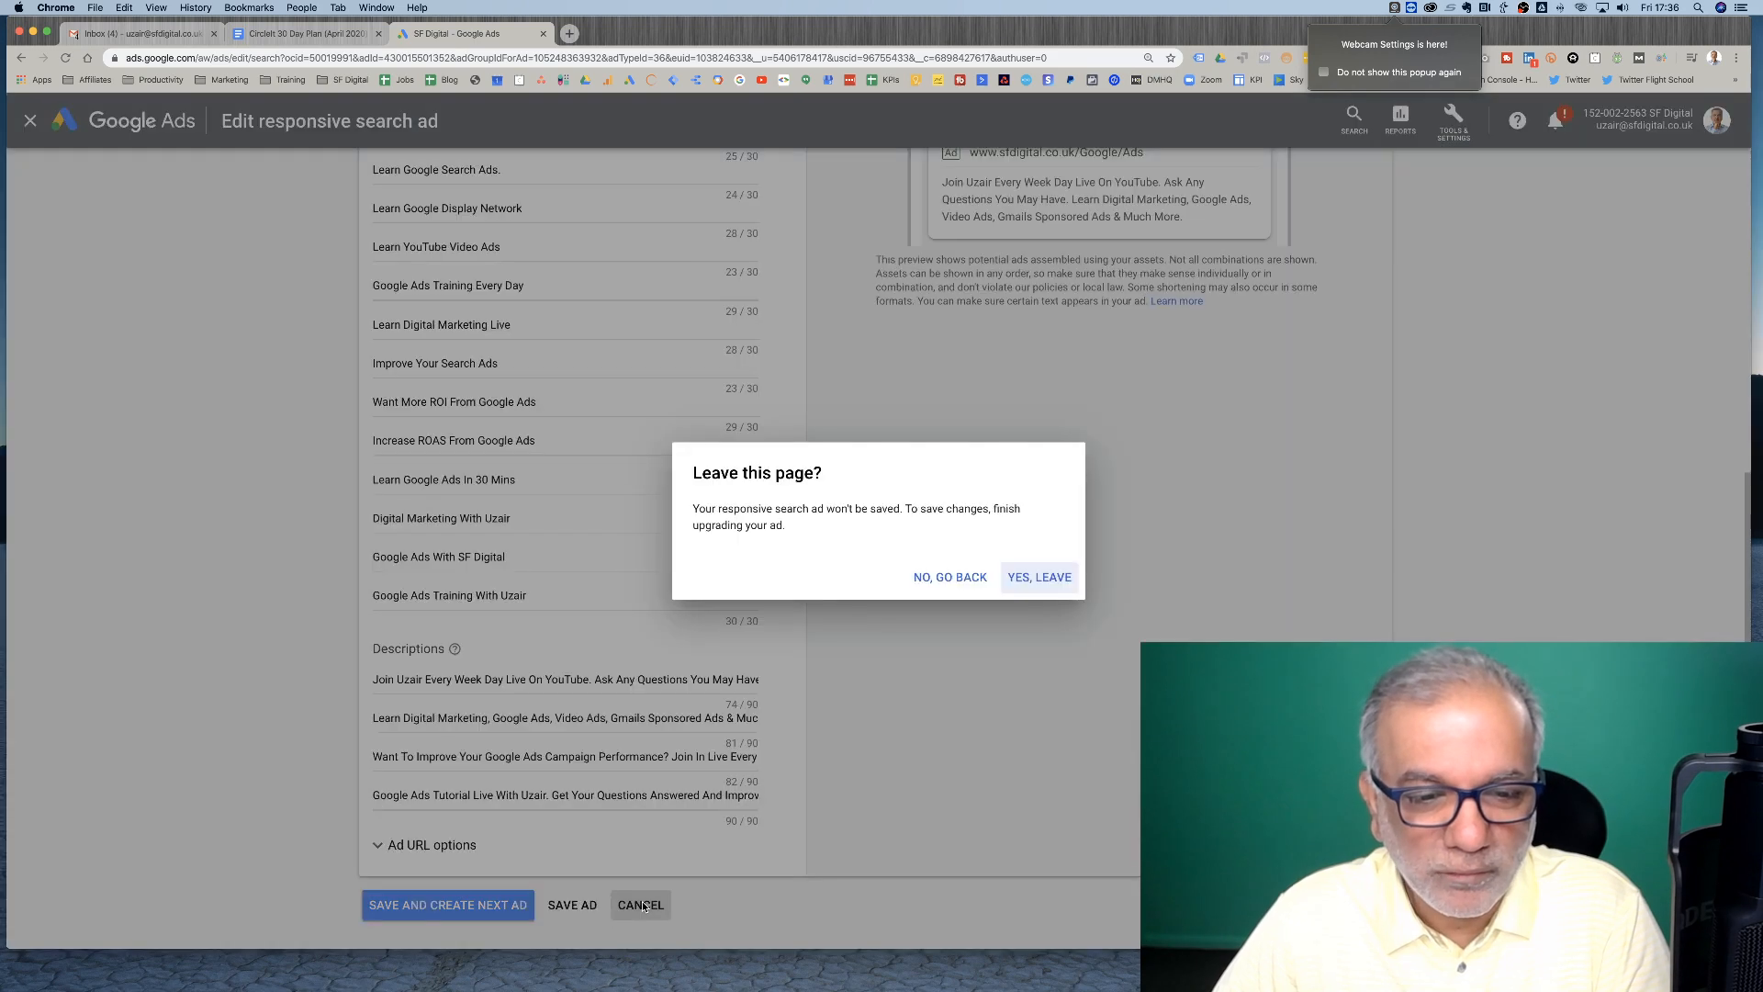
click(1052, 579)
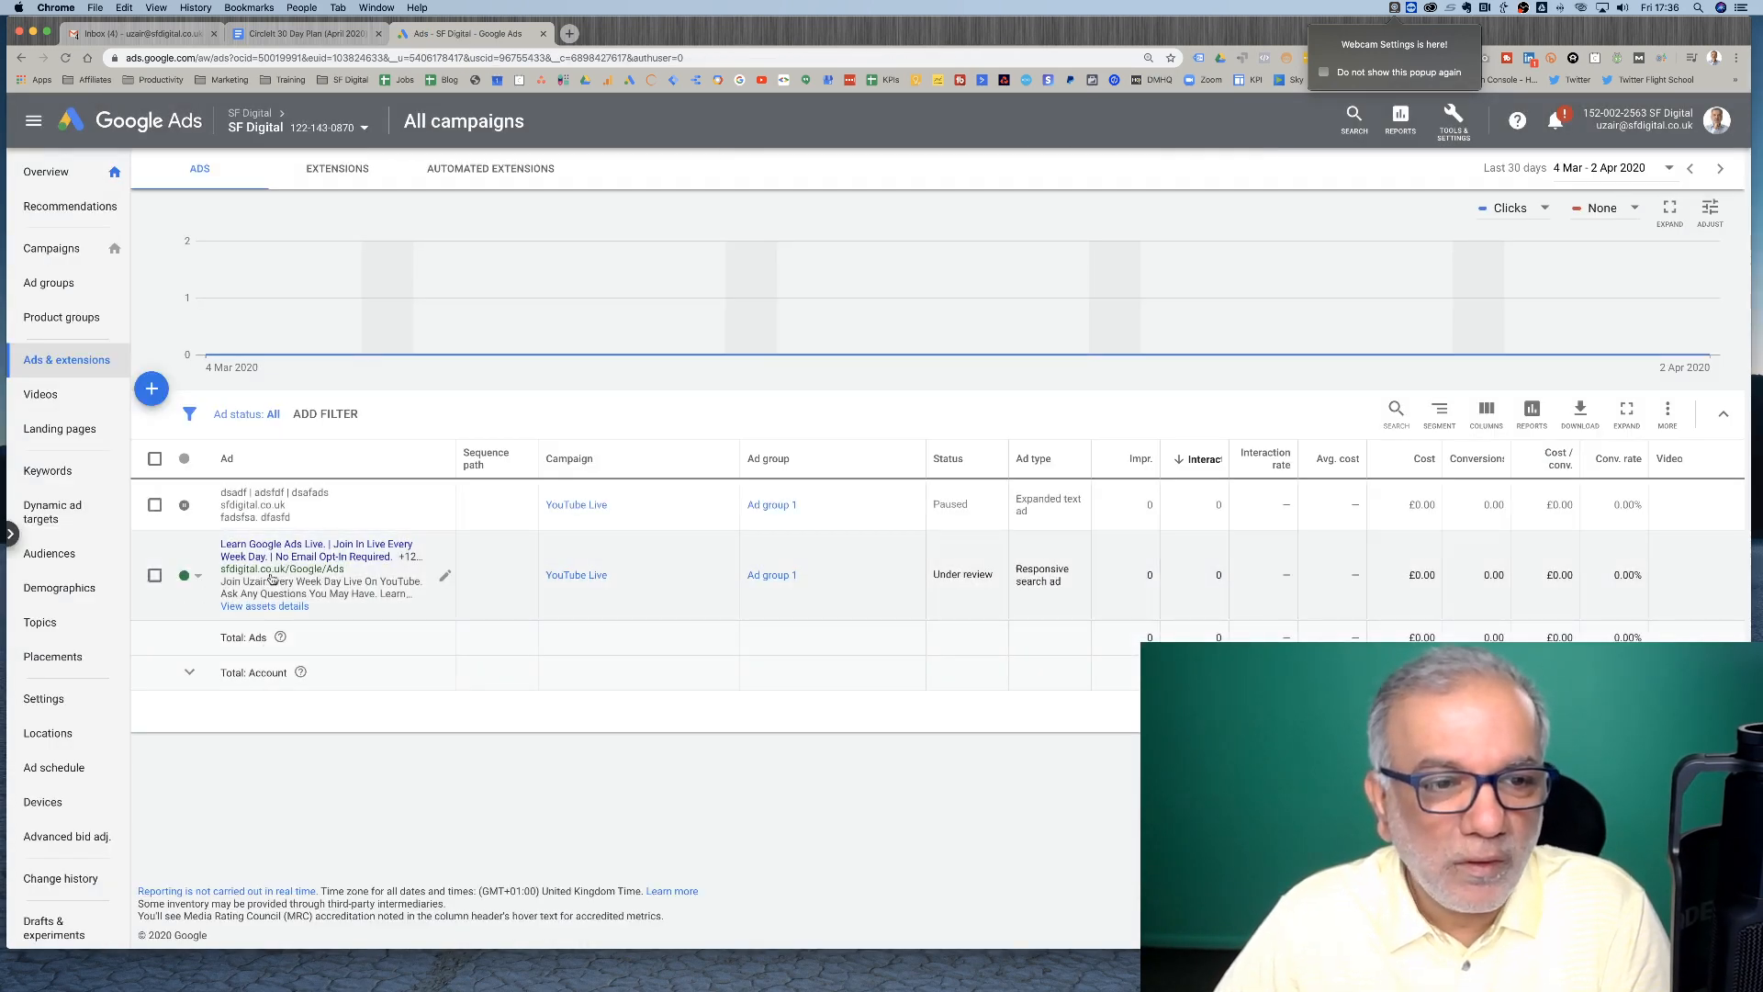
click(153, 389)
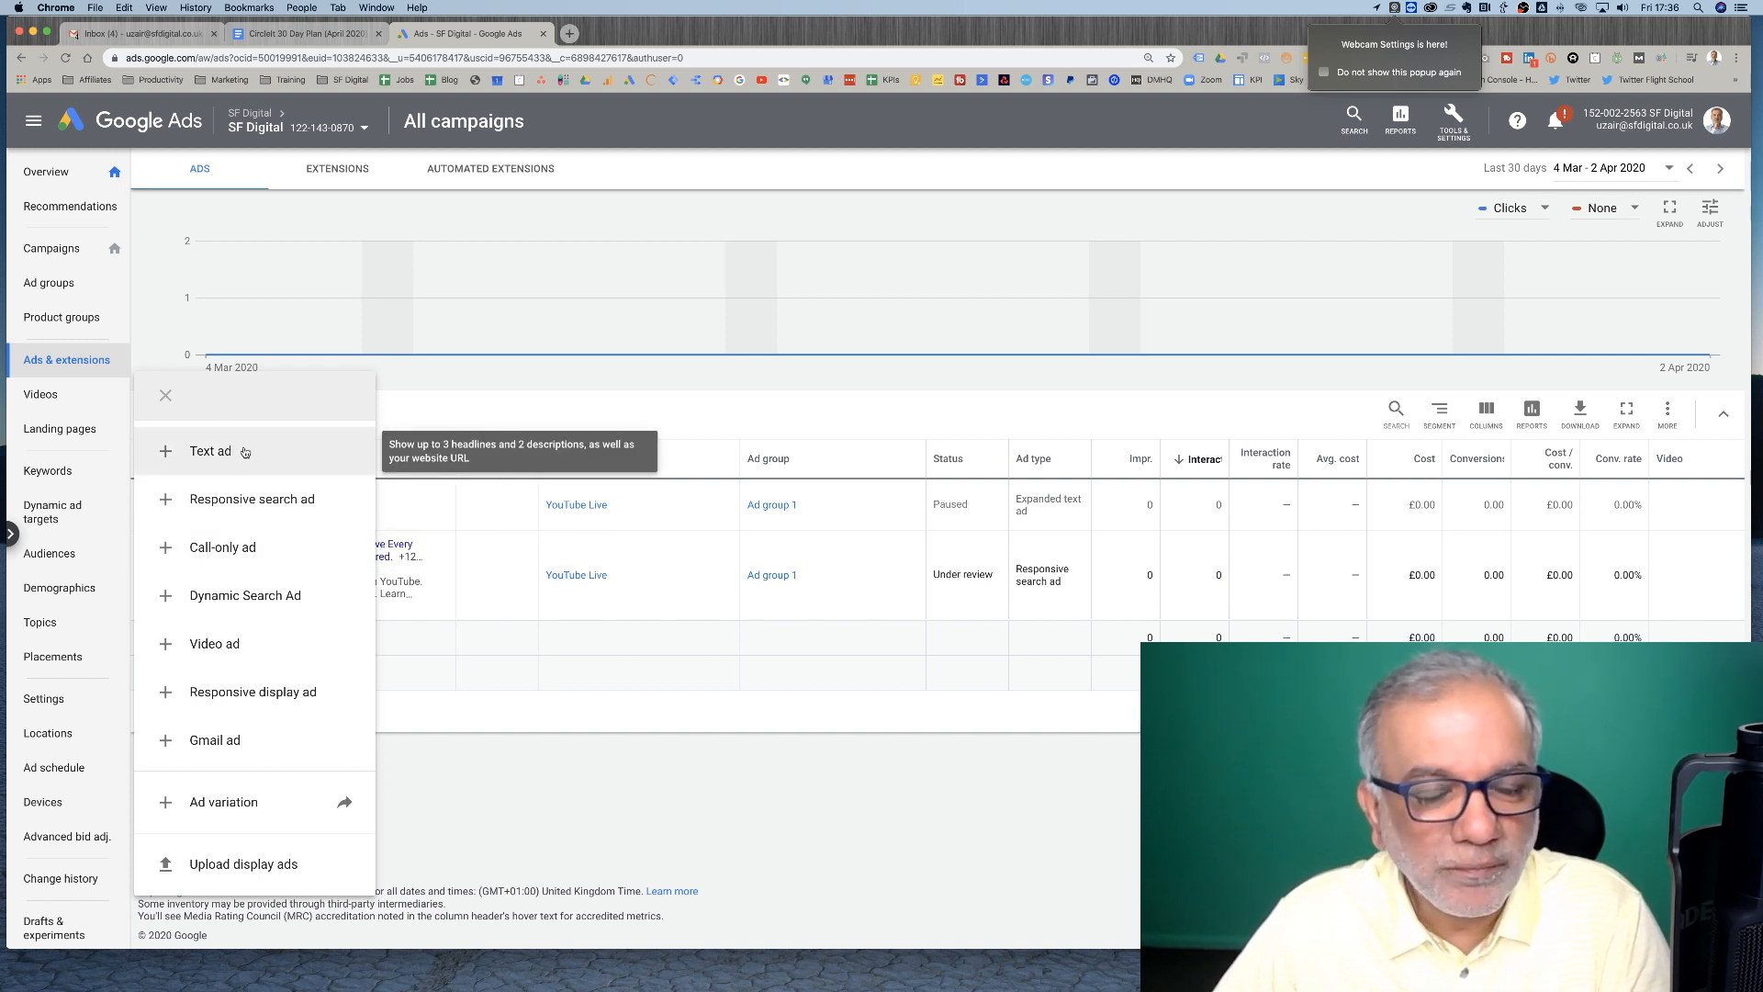
click(451, 388)
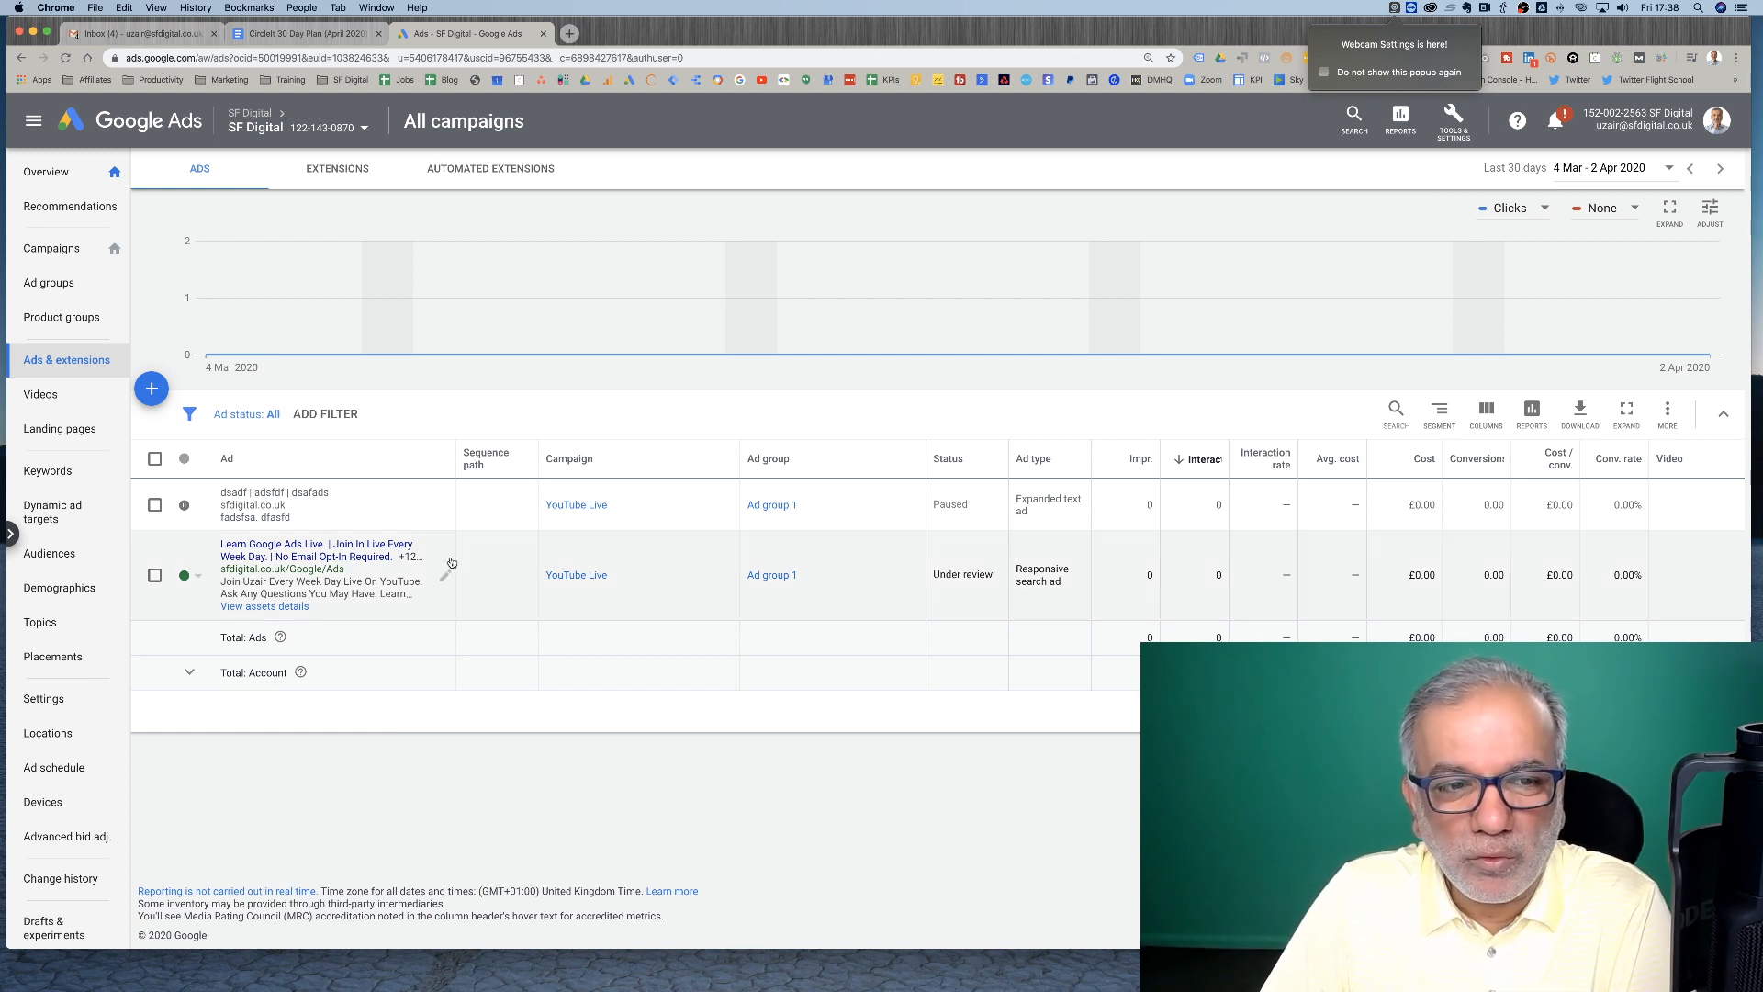
Check the responsive search ad's landing page, then return to the ads list and open that ad for editing
click(322, 548)
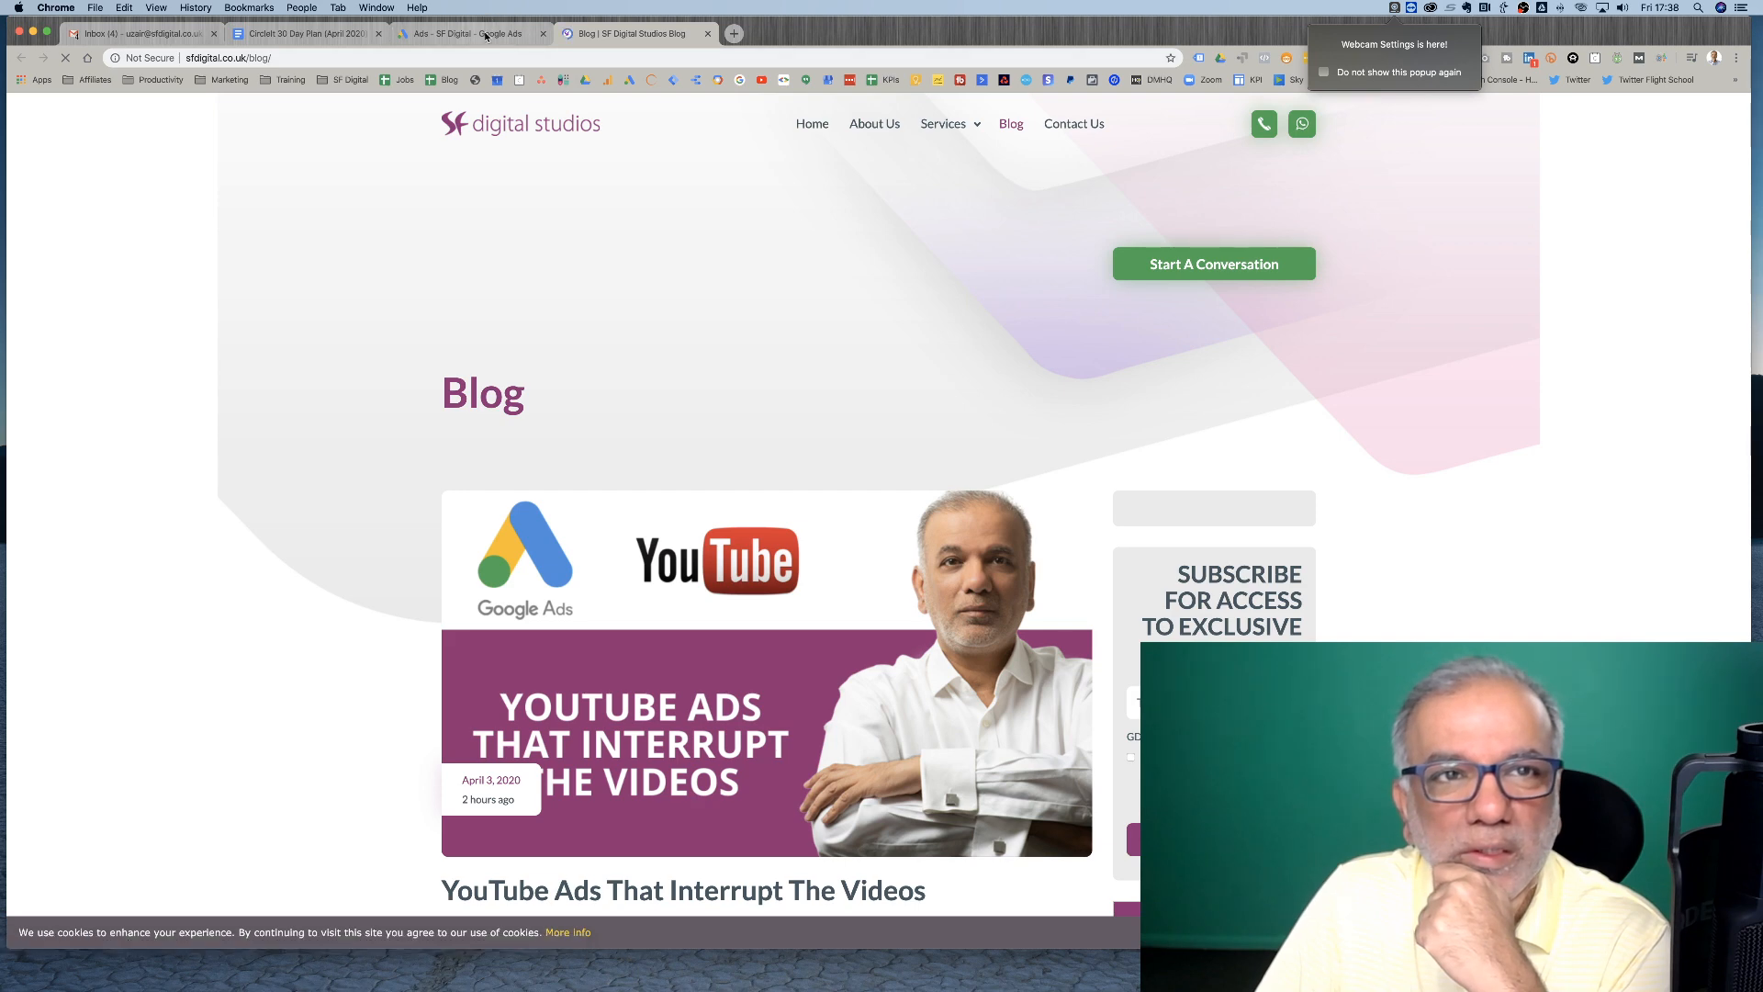
click(493, 33)
click(446, 579)
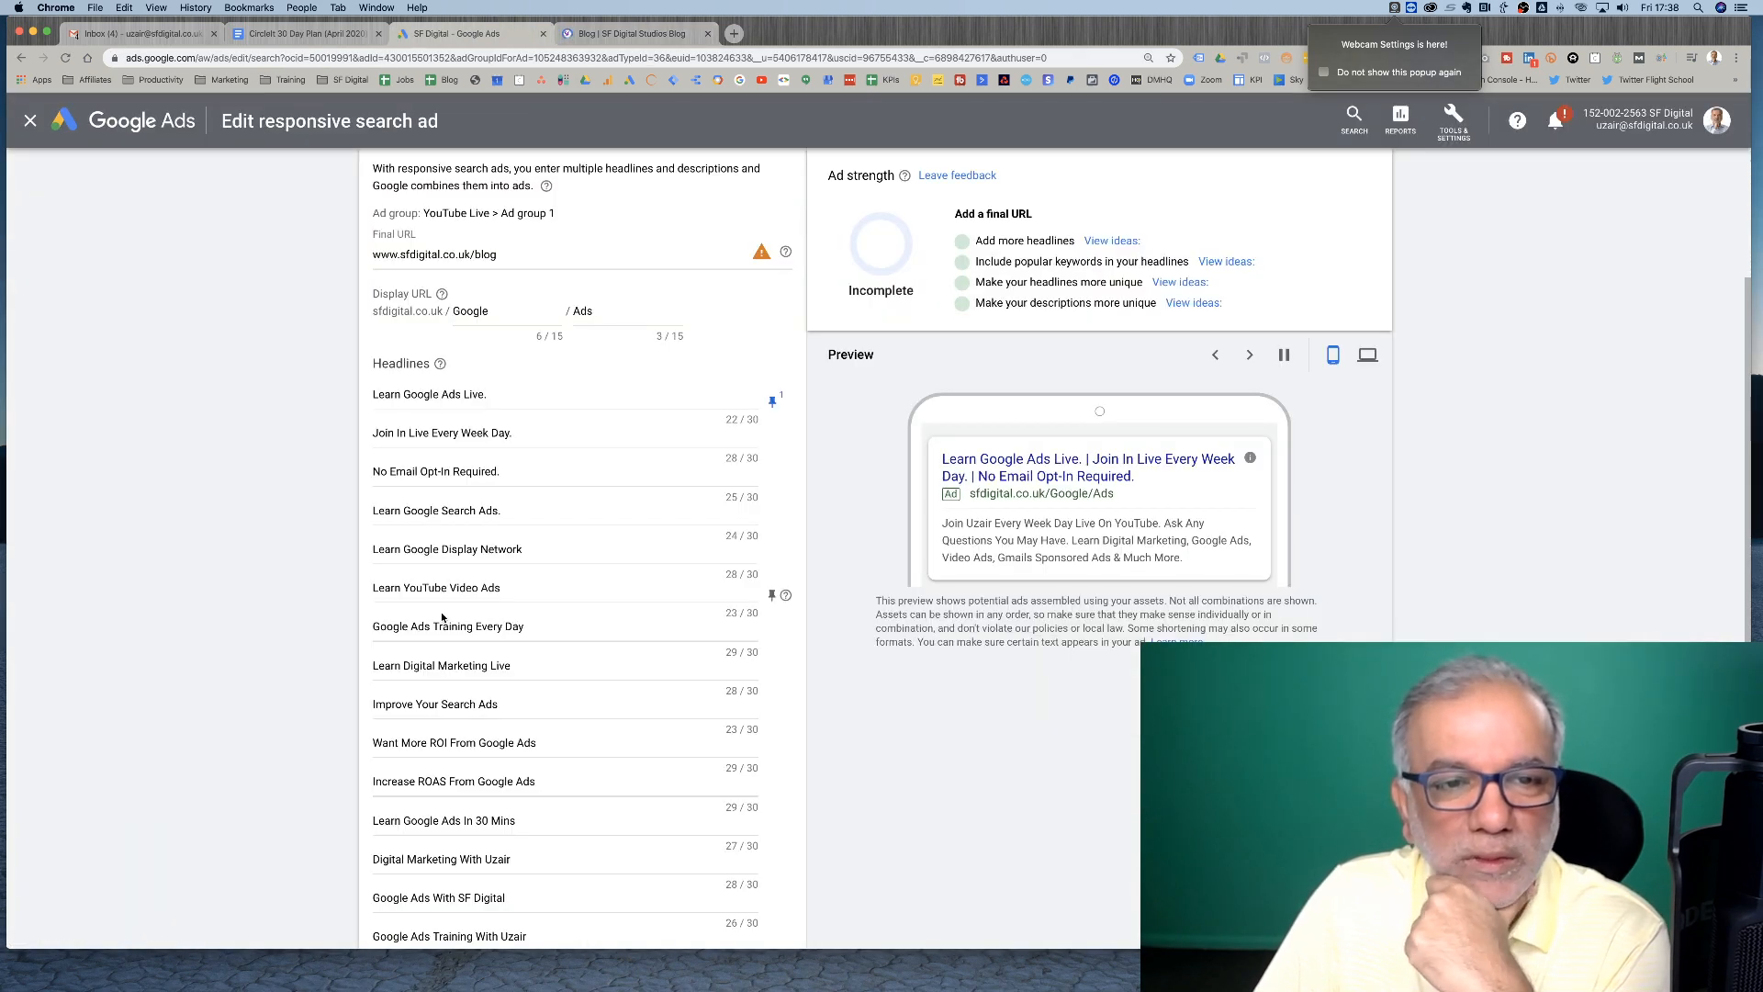
Examine the responsive search ad's headlines, descriptions, ad strength and preview
scroll(241, 613, down, 1)
scroll(242, 614, down, 1)
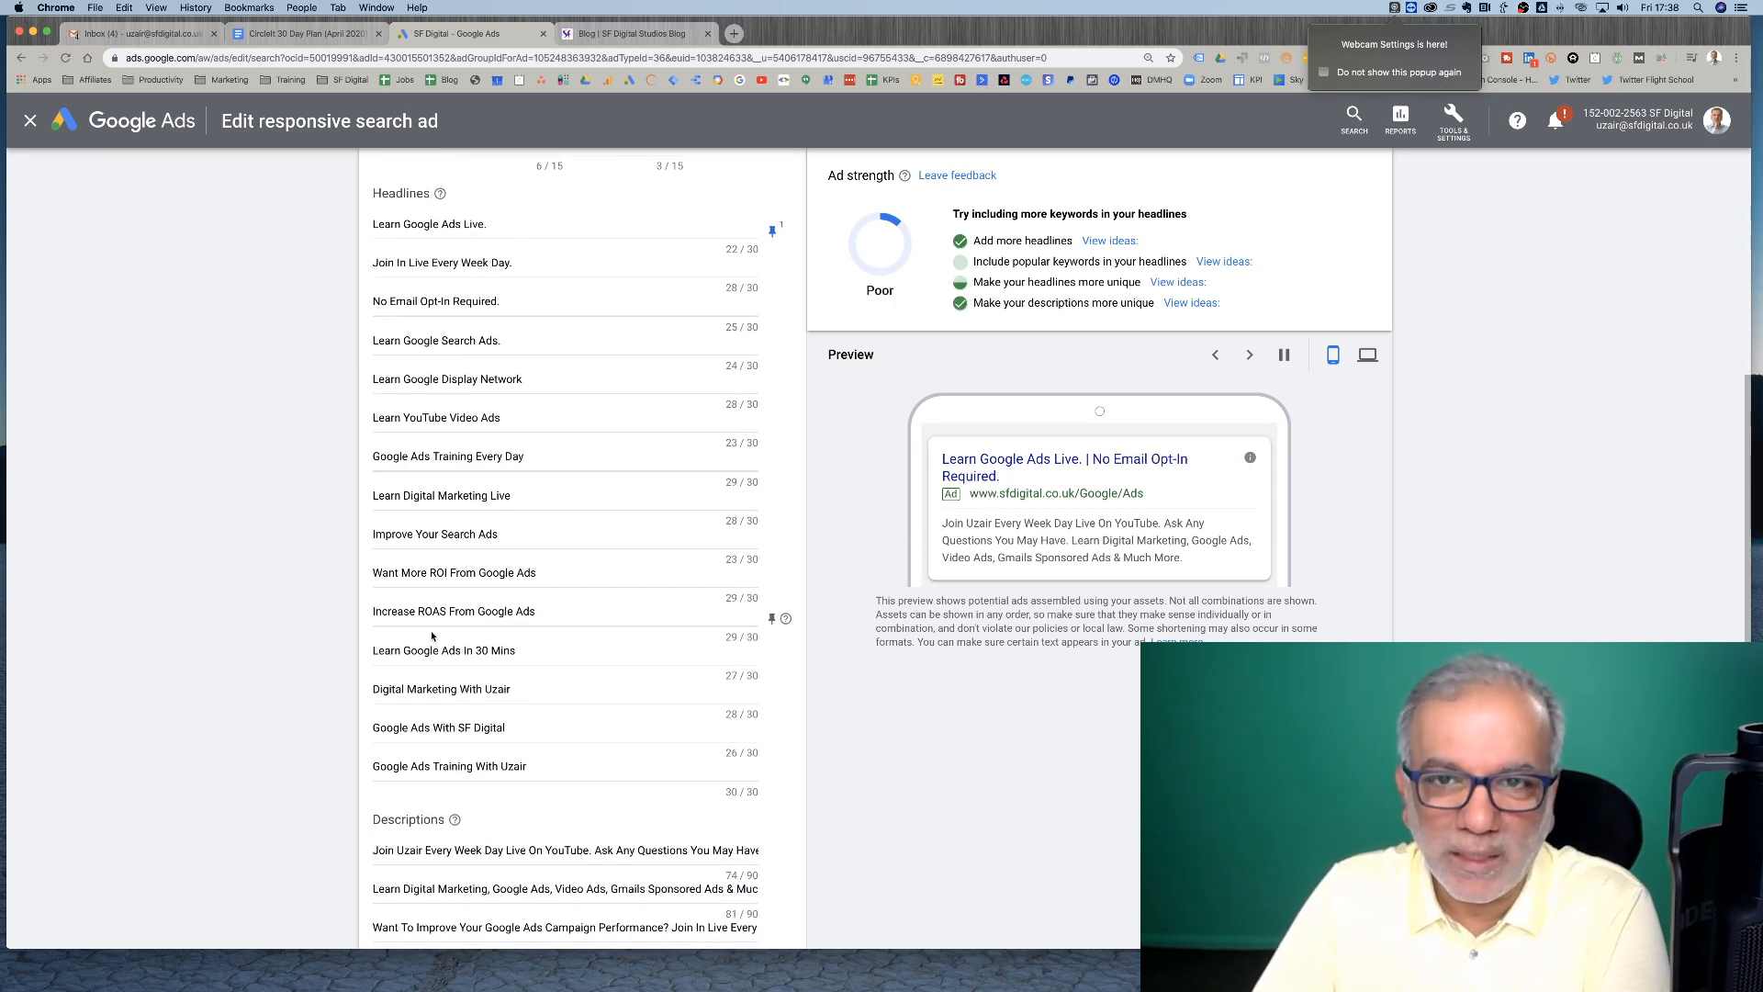
scroll(432, 635, down, 2)
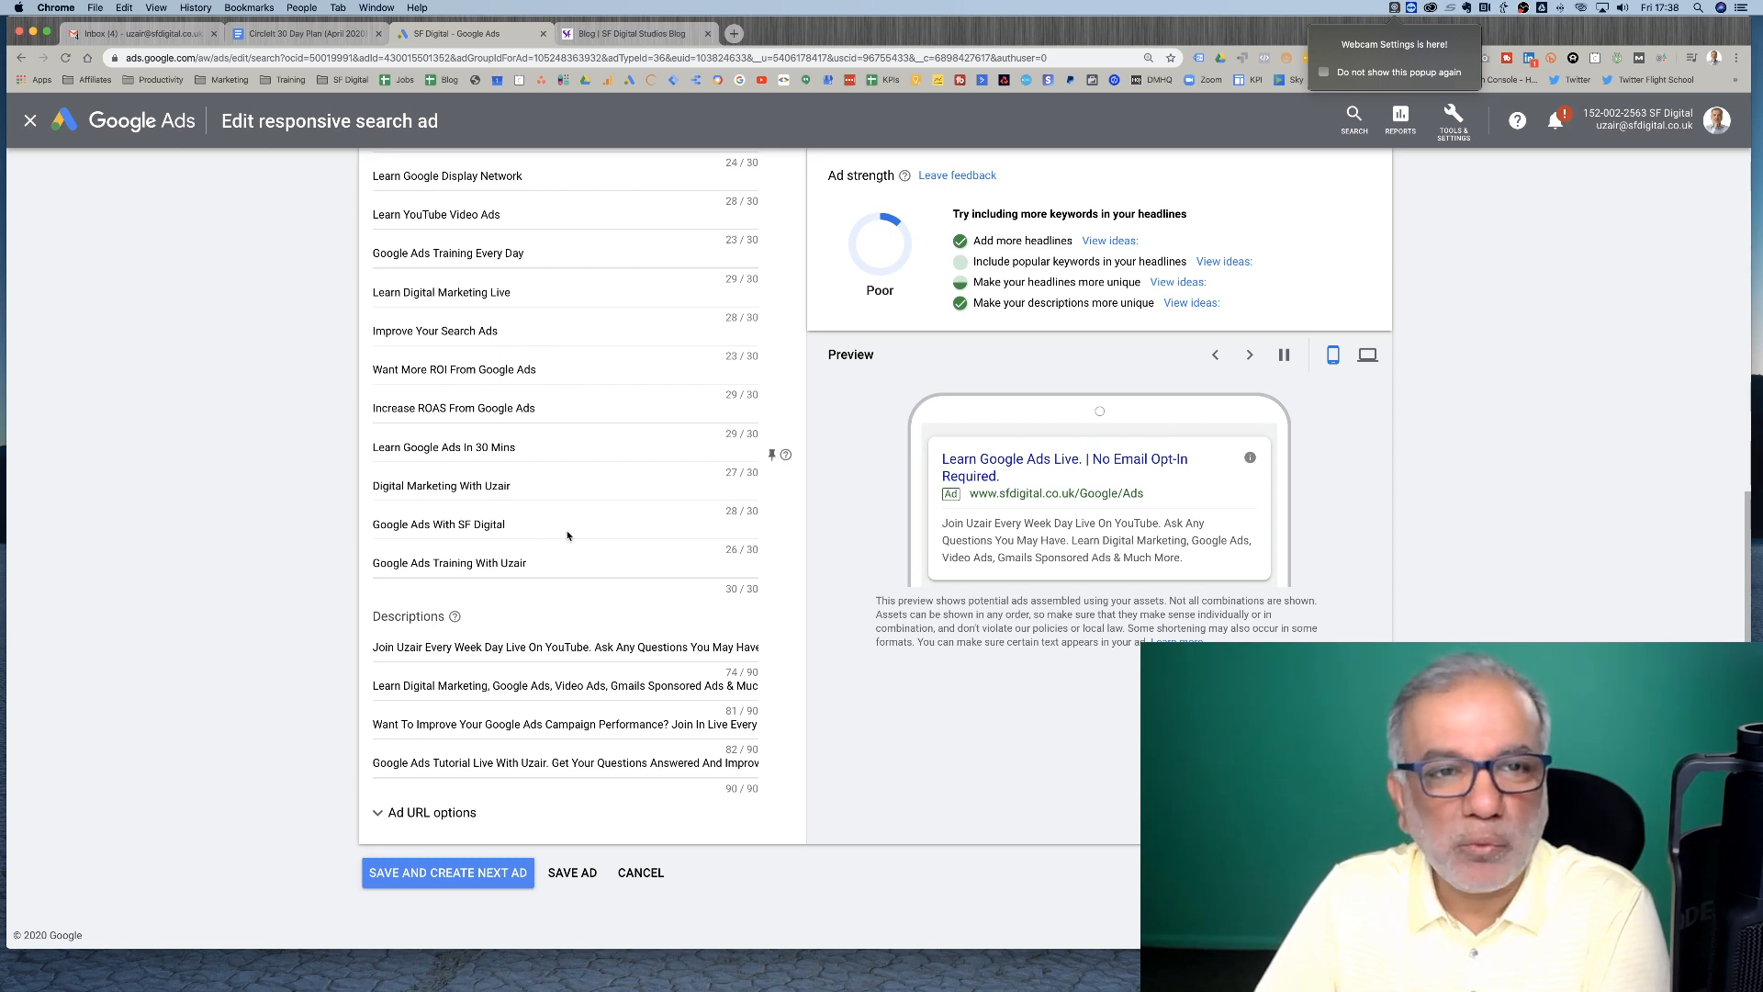
scroll(532, 659, up, 2)
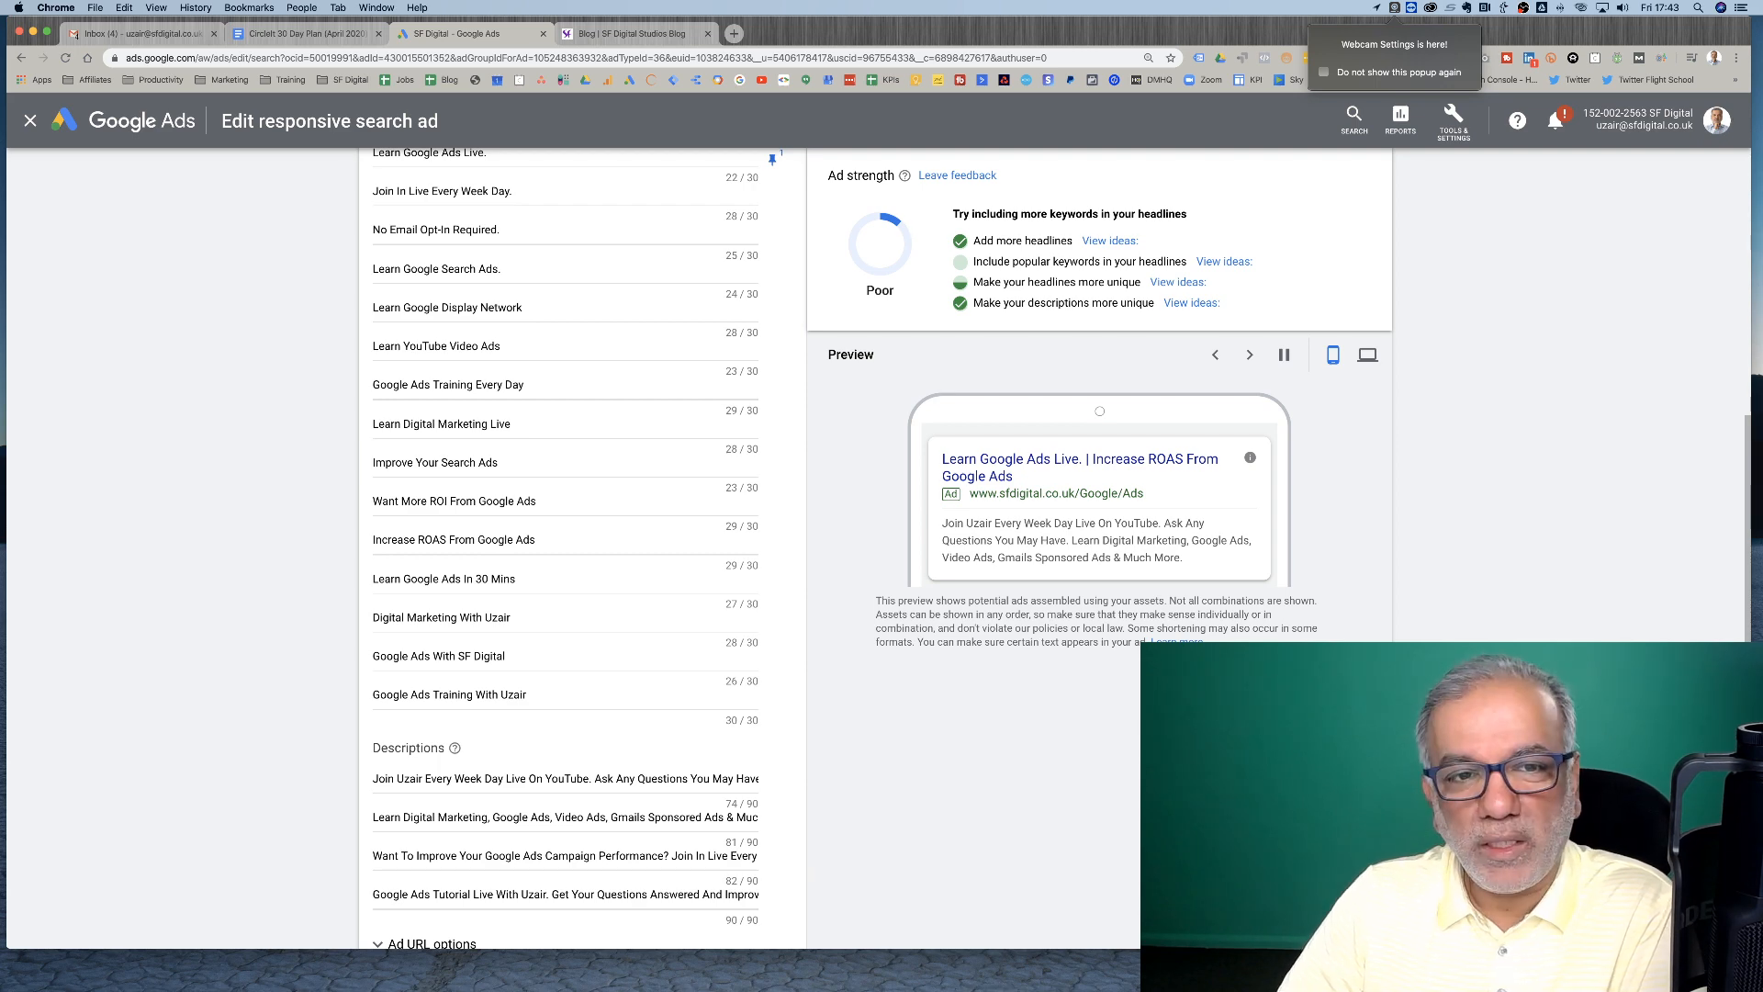
scroll(596, 395, up, 3)
scroll(493, 354, down, 1)
scroll(493, 349, up, 1)
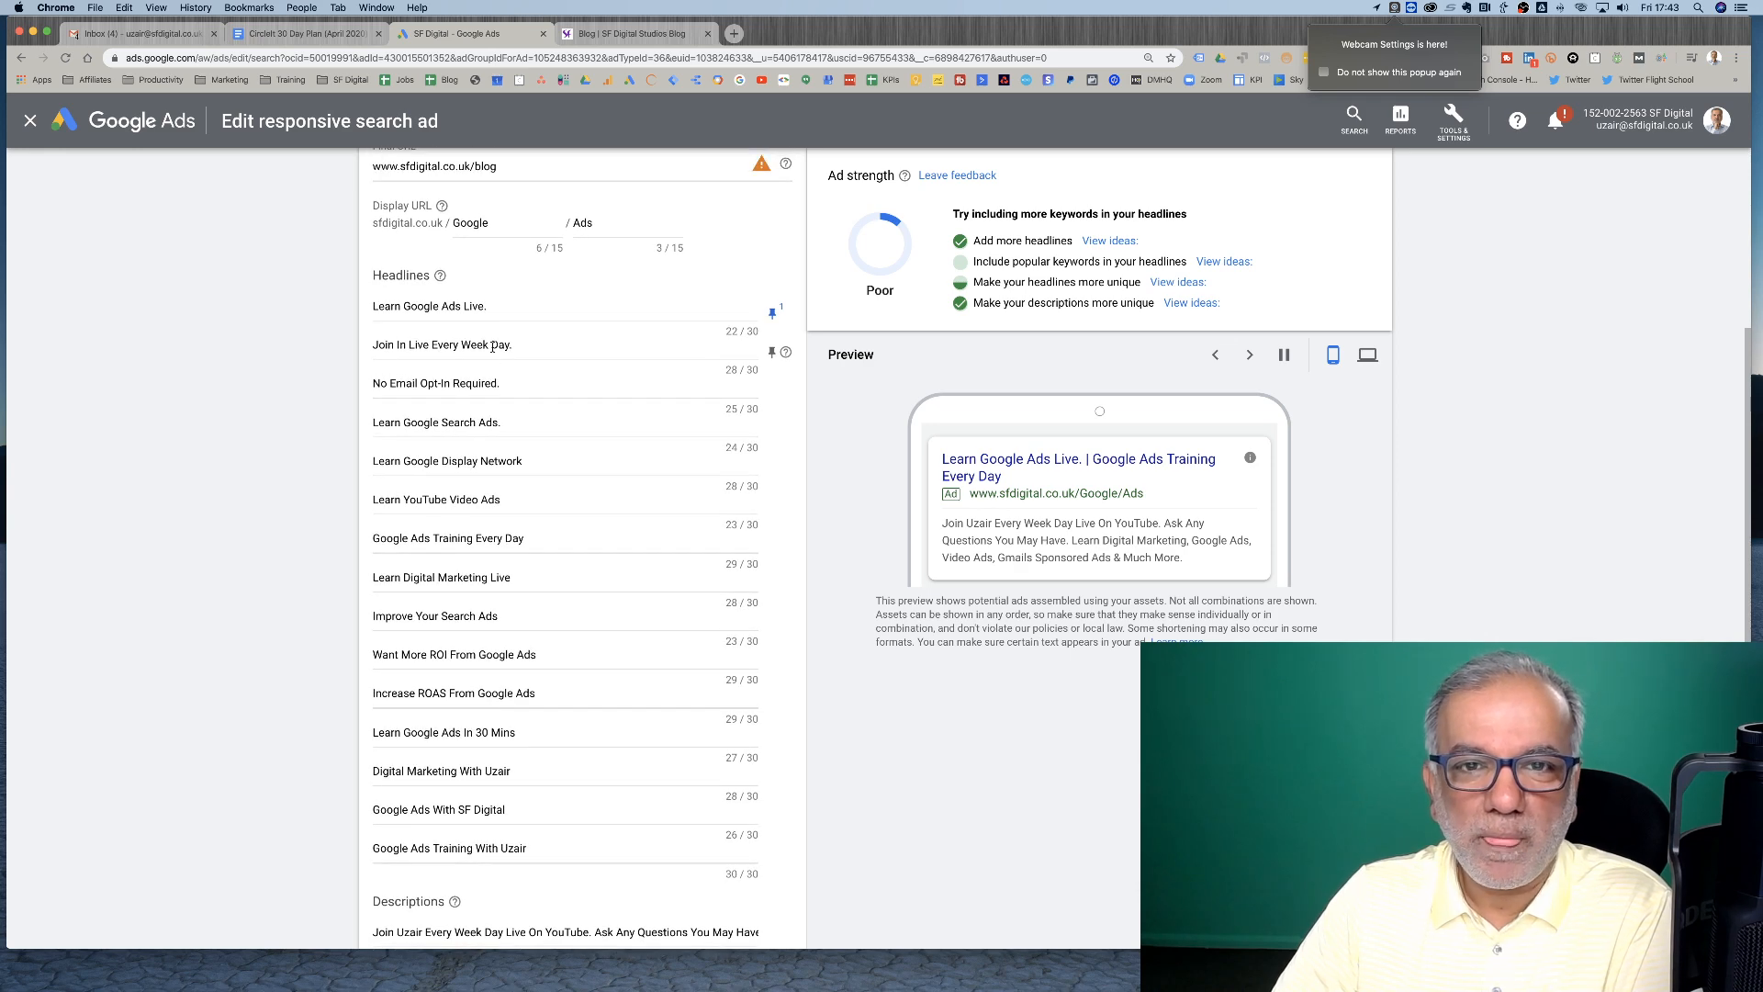
scroll(493, 349, up, 1)
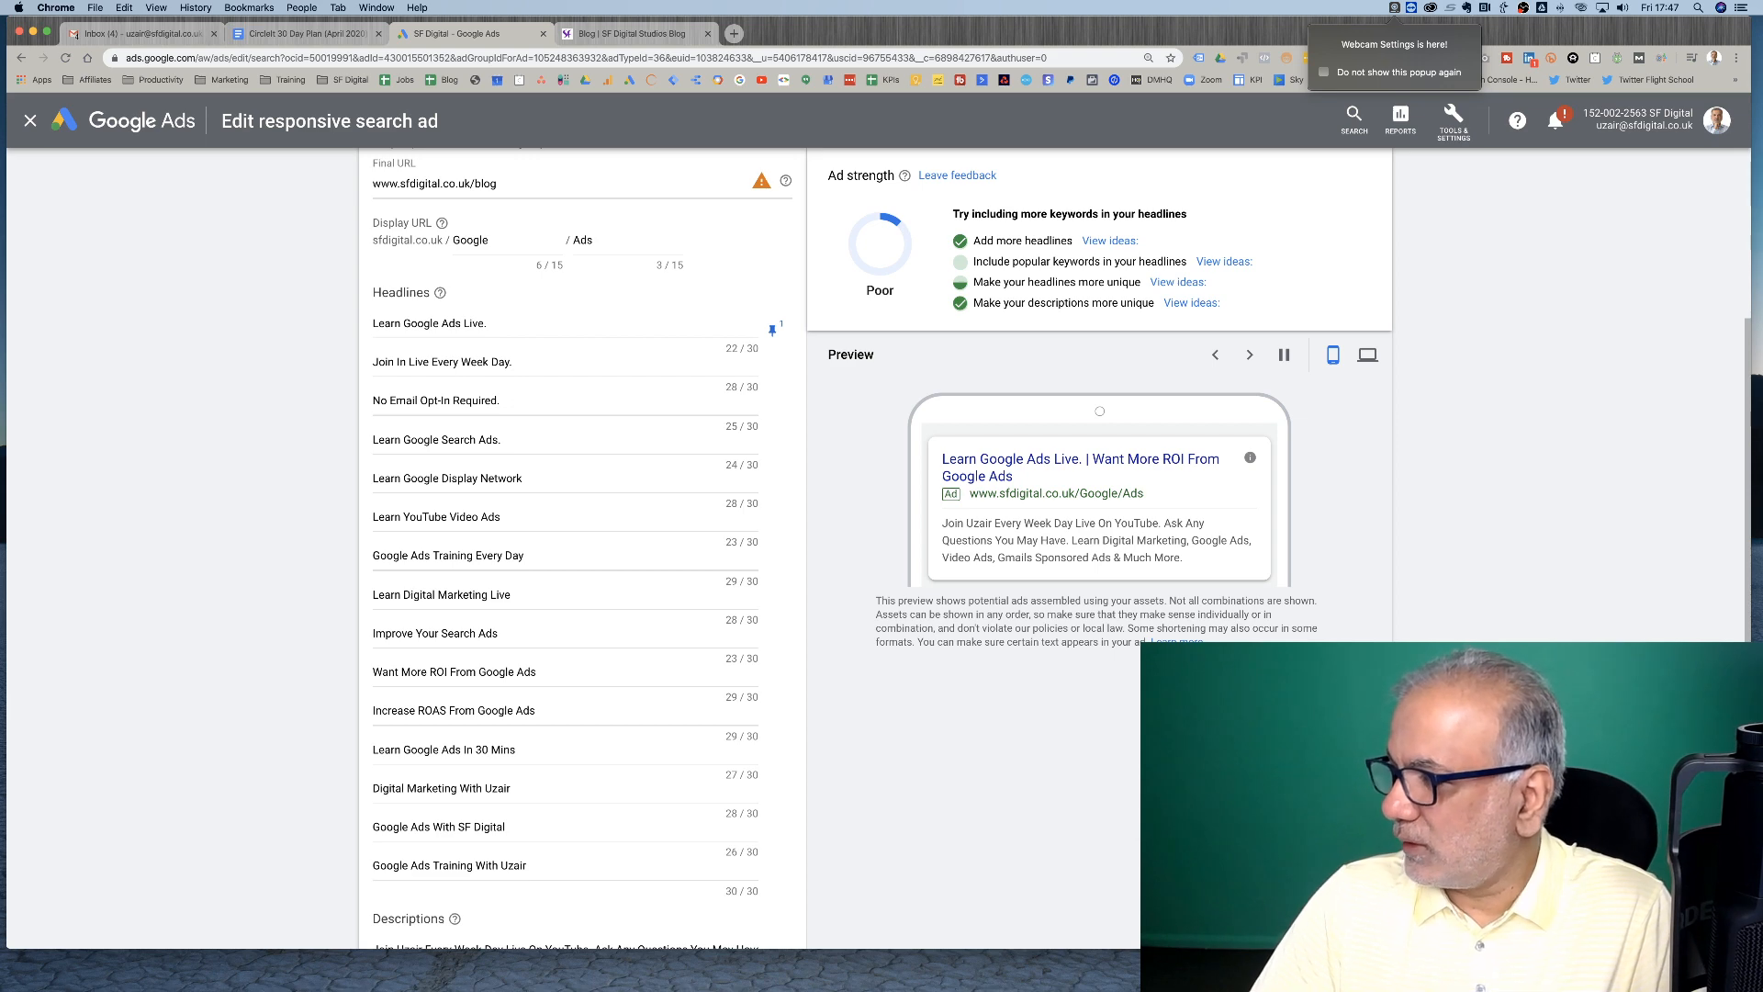
Open the SEMrush author profile in a new browser tab, review its posts and highlight the 90-Day YouTube Video Marketing Challenge's date
click(733, 33)
text(semr)
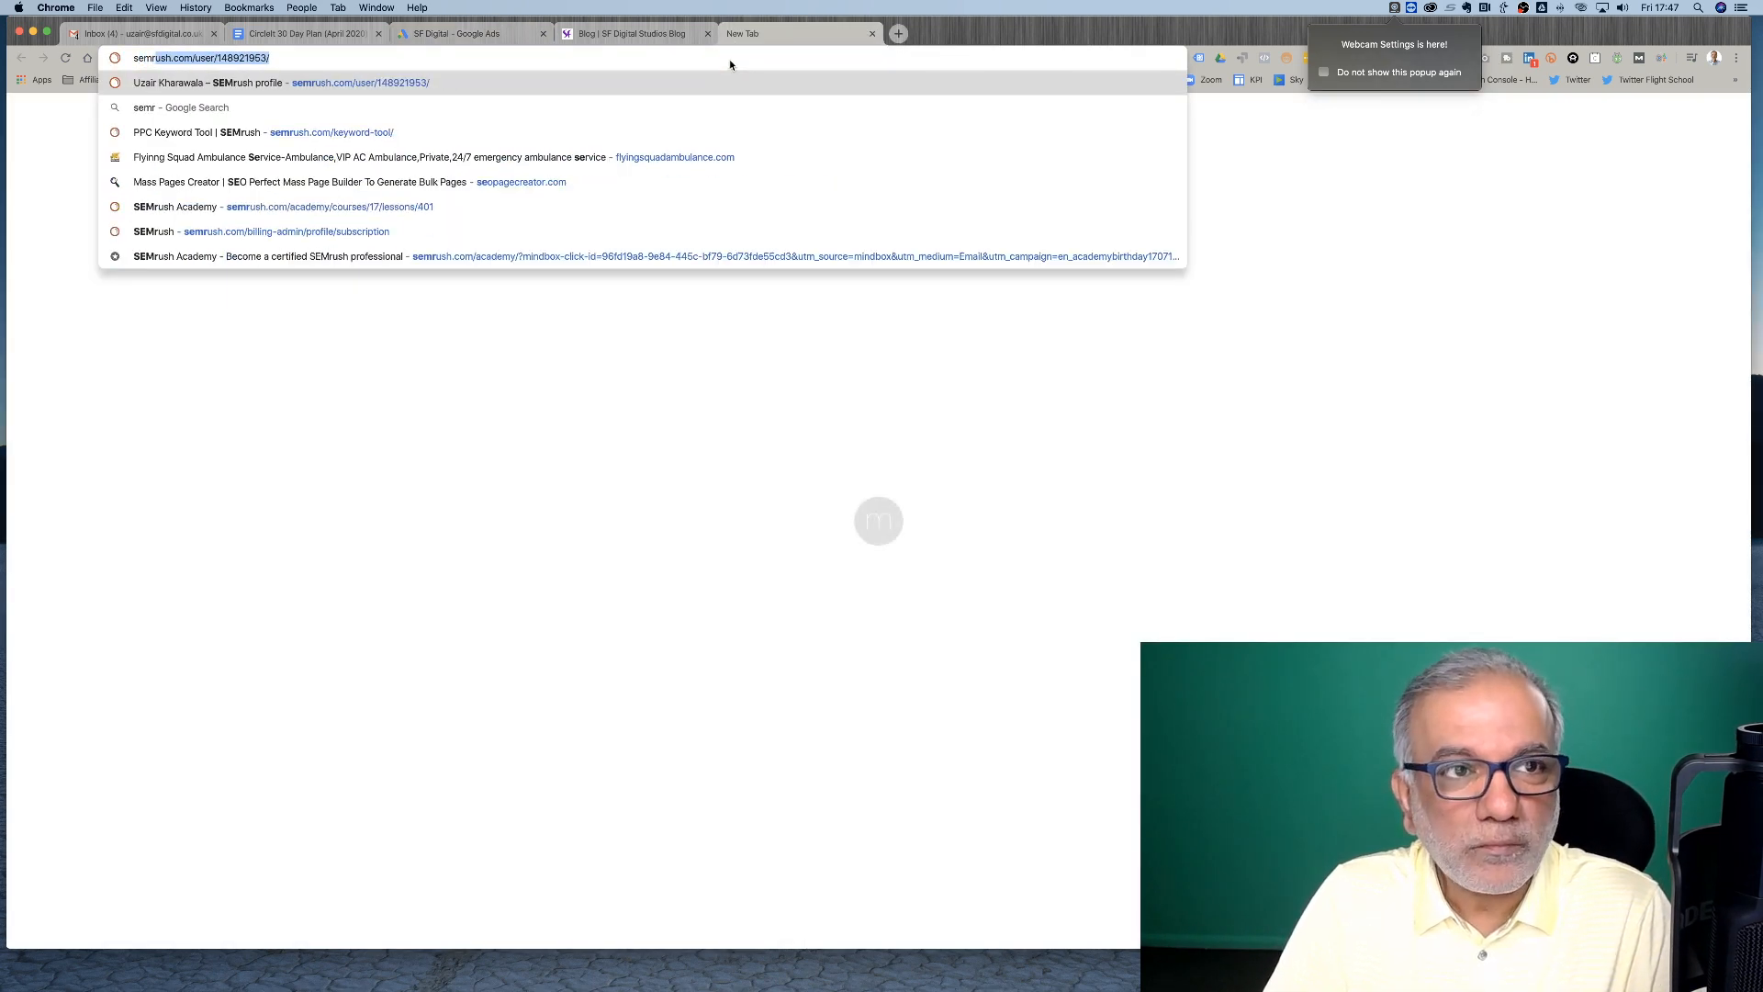
key(Return)
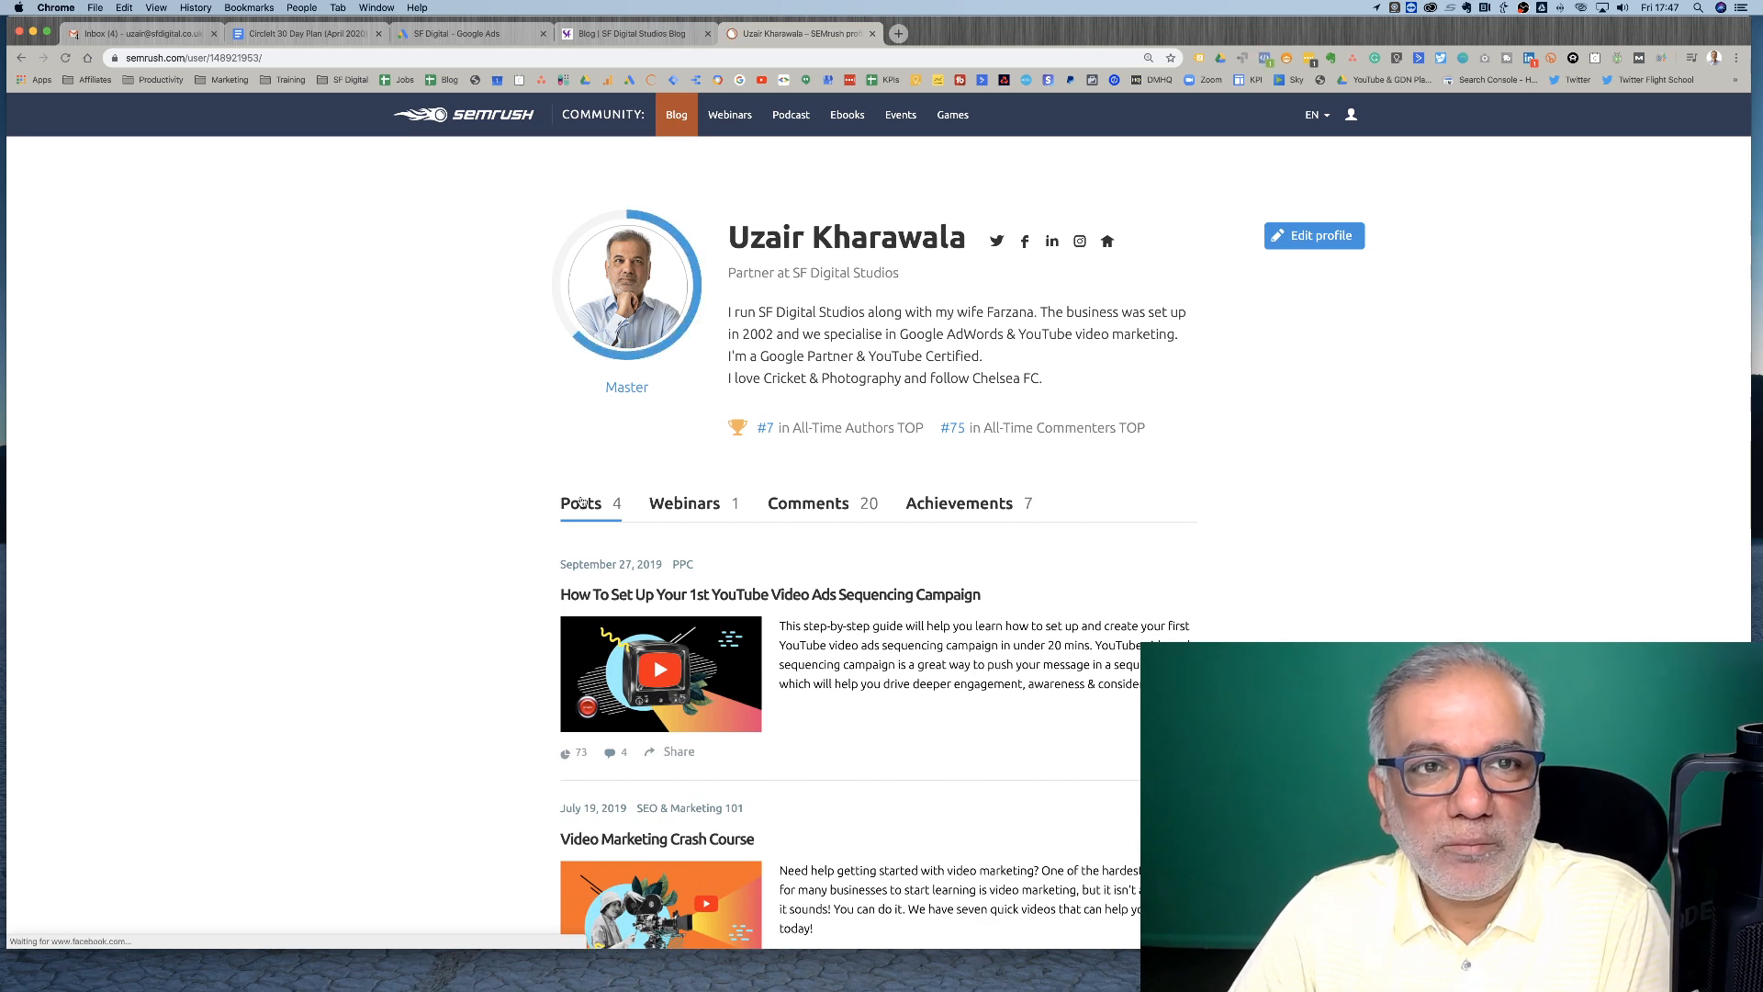
scroll(581, 500, down, 5)
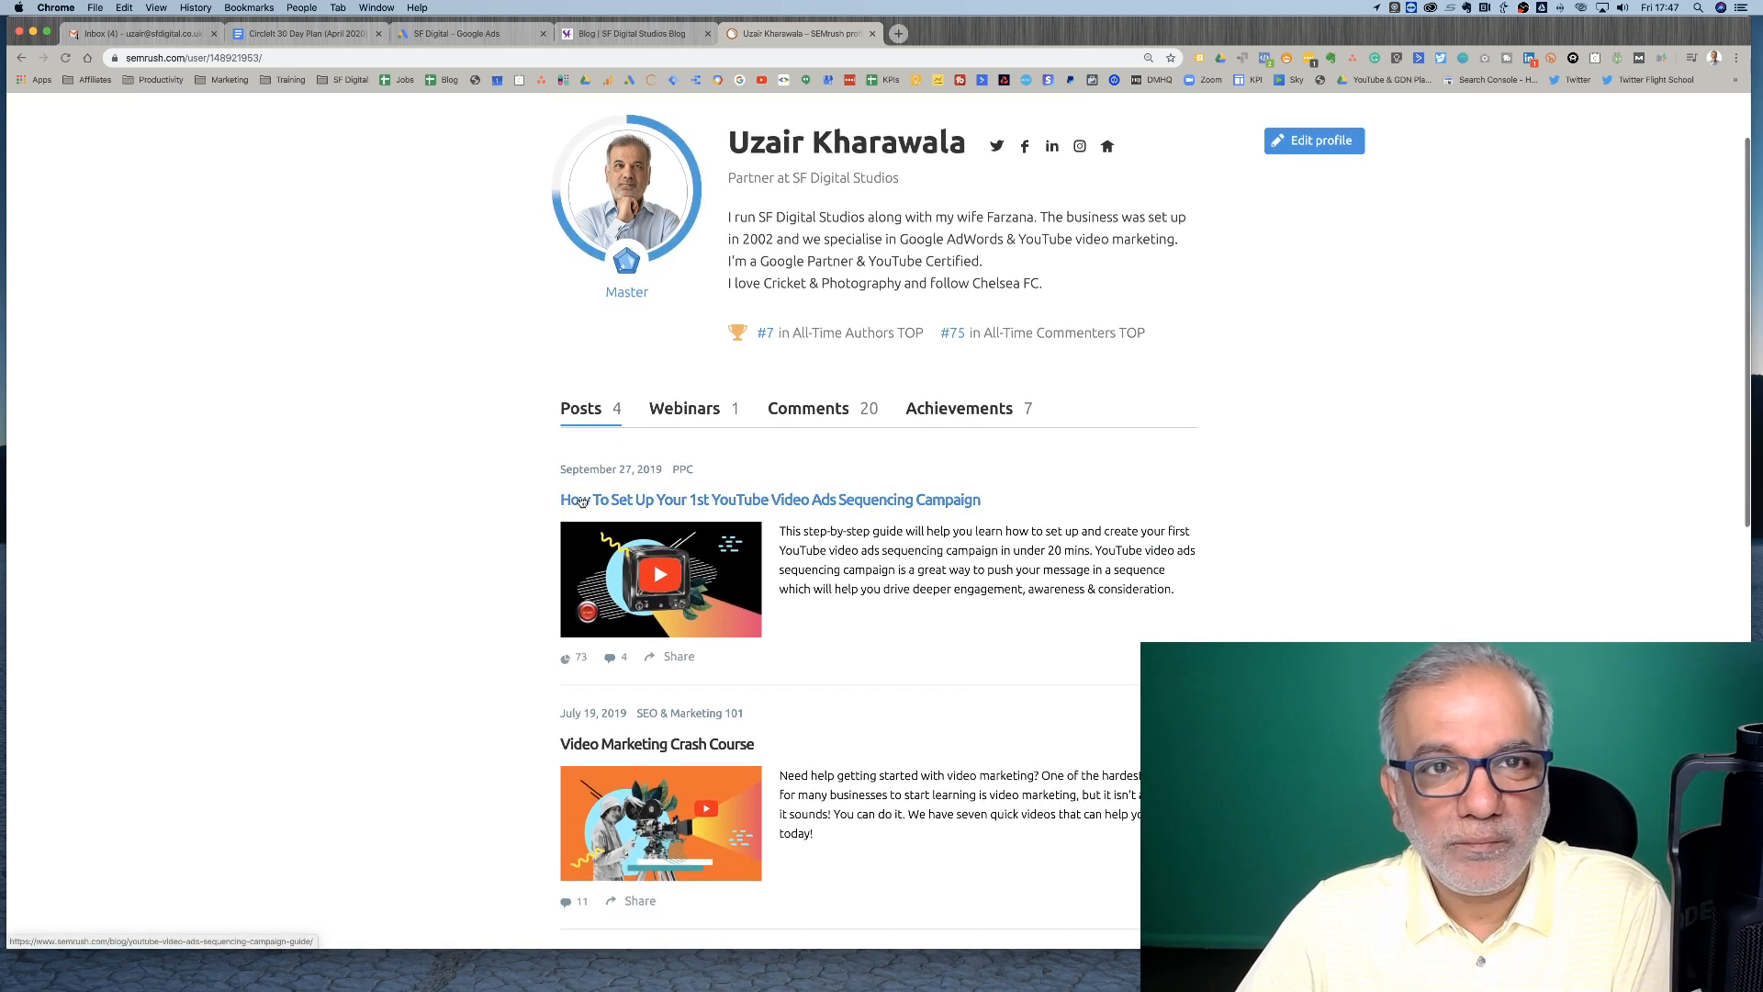
scroll(581, 500, down, 5)
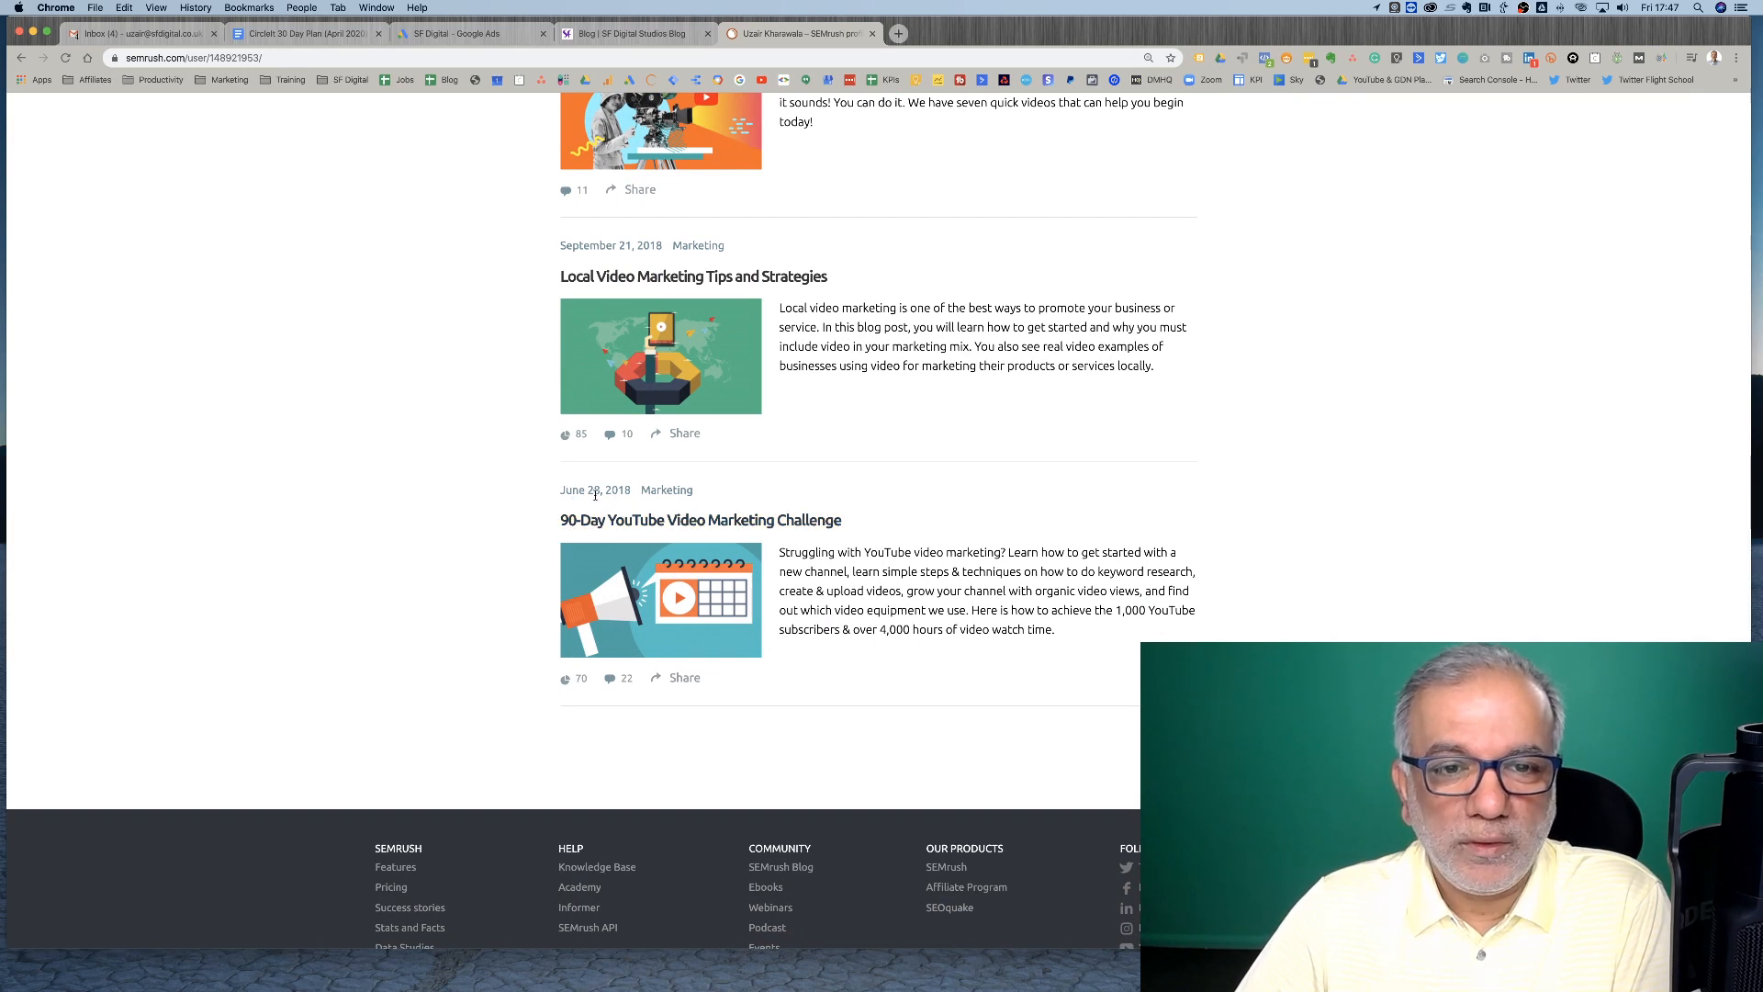
drag(631, 489, 561, 488)
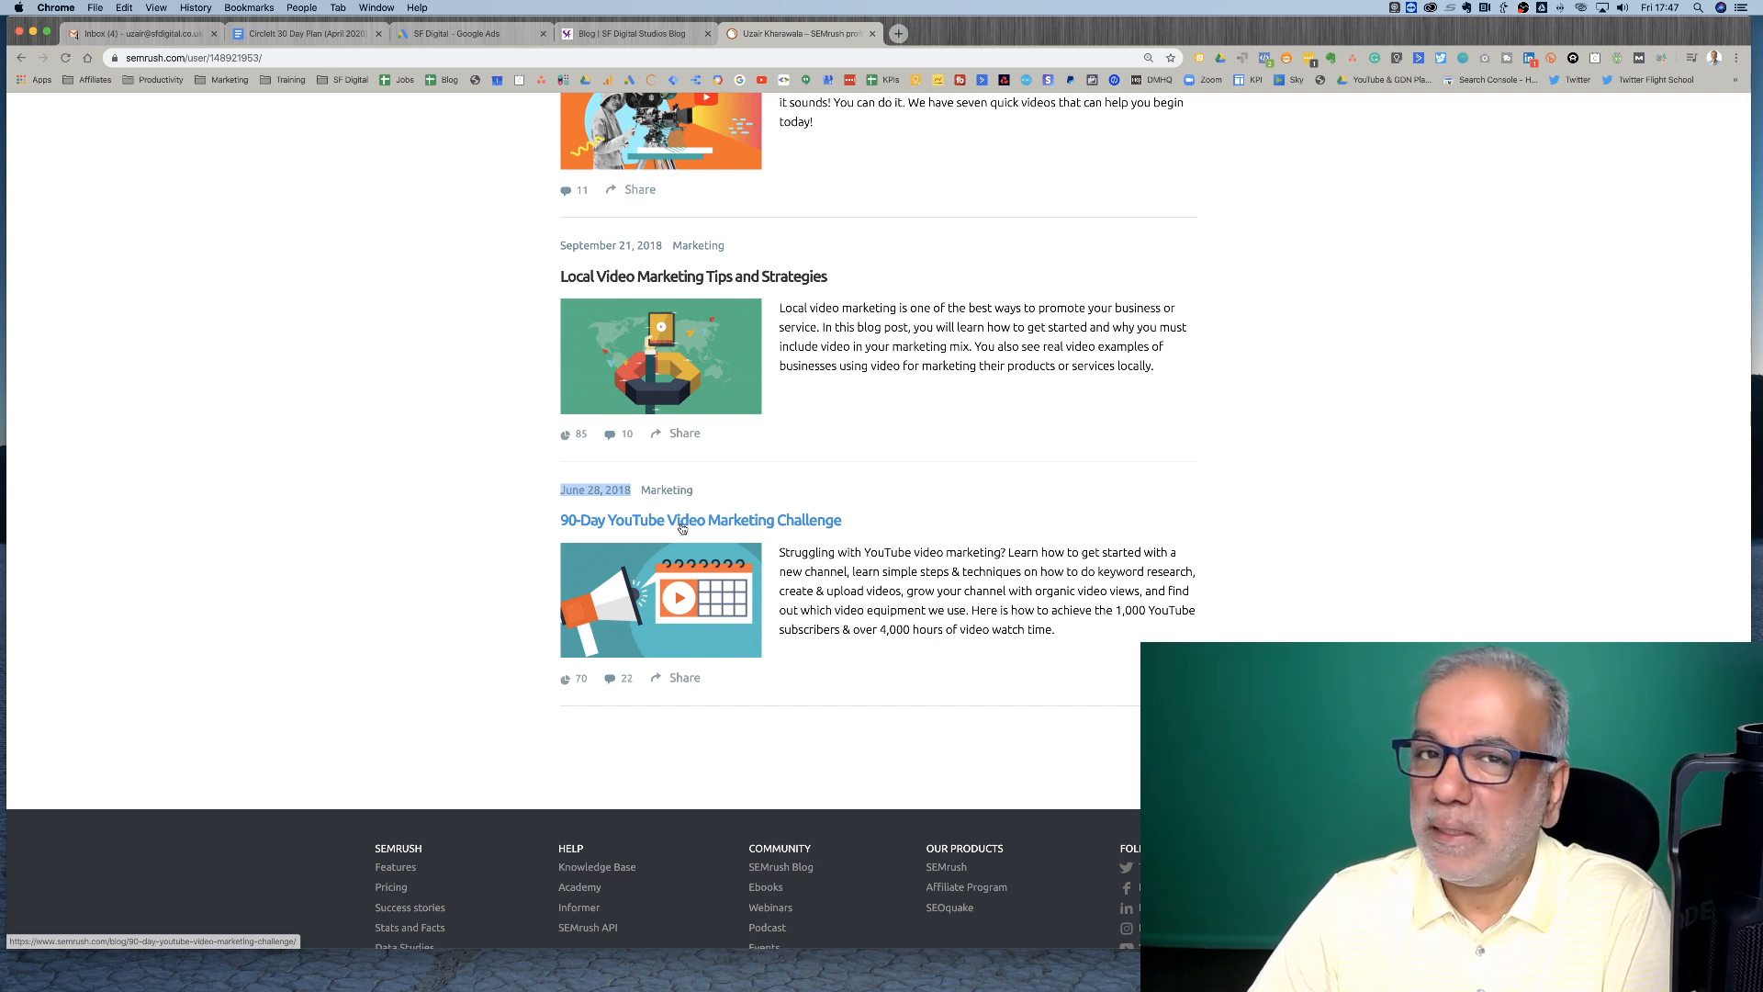
scroll(682, 528, up, 5)
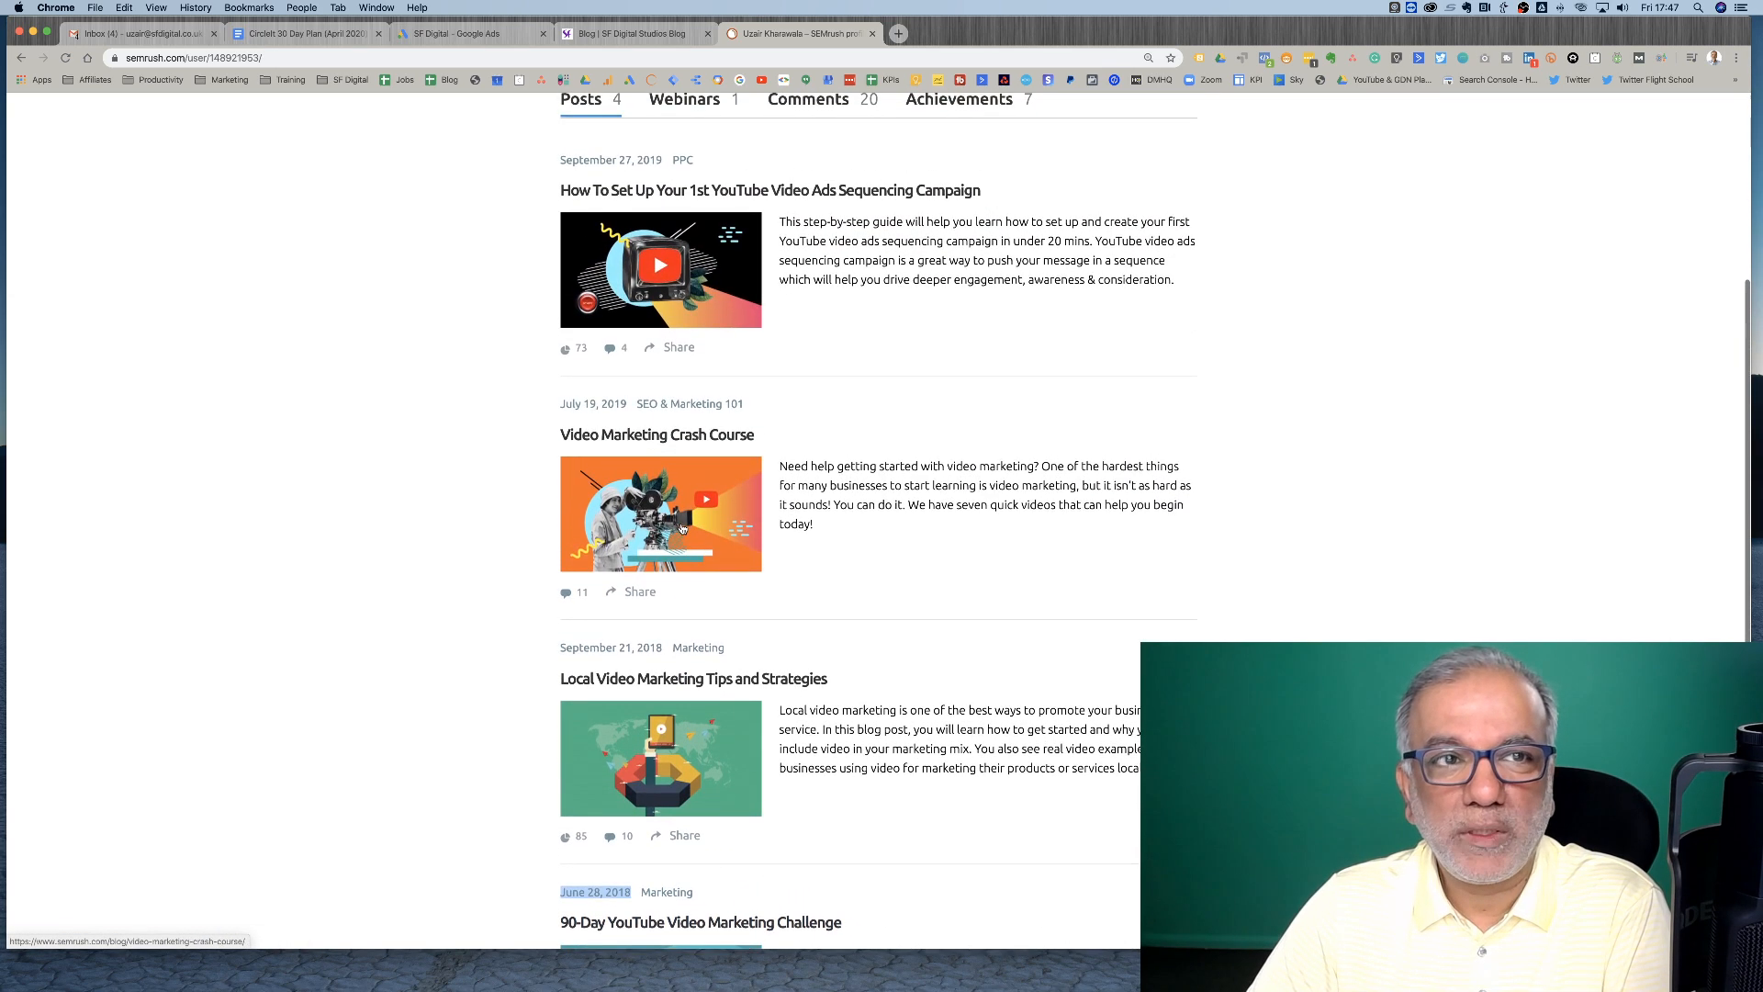
Select the SEMrush profile's web address, review the published posts again down to the oldest one and clear the selection
click(197, 58)
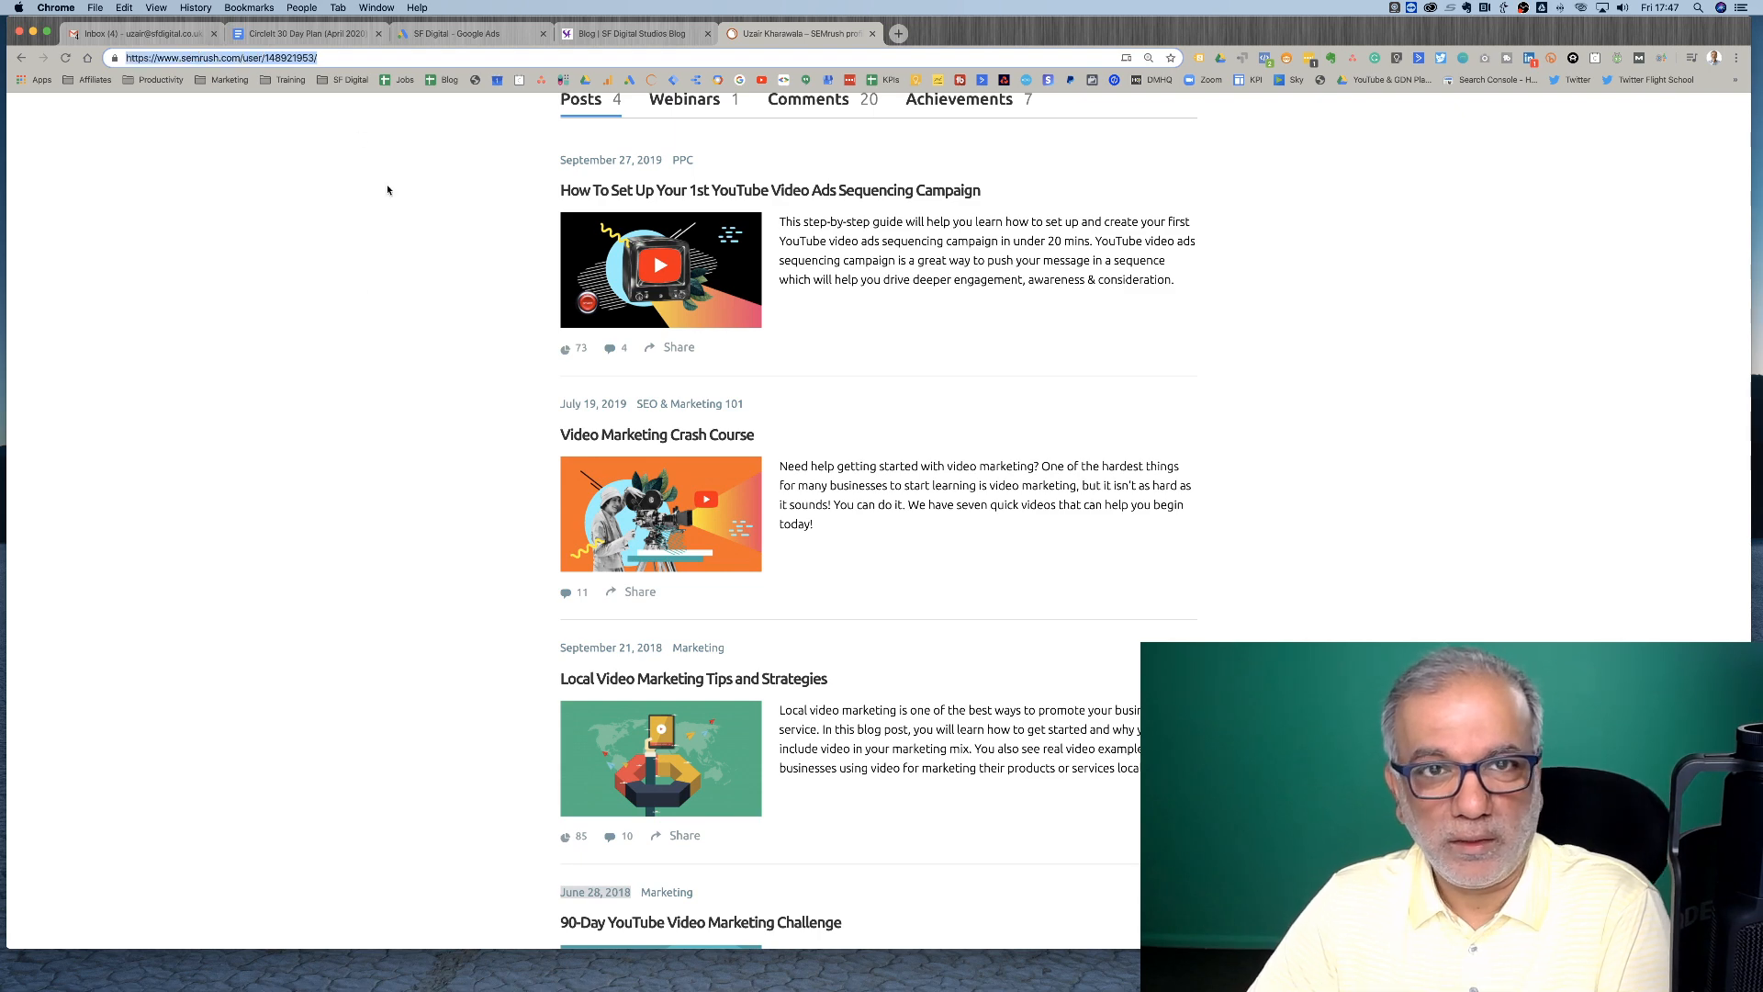
scroll(336, 394, down, 1)
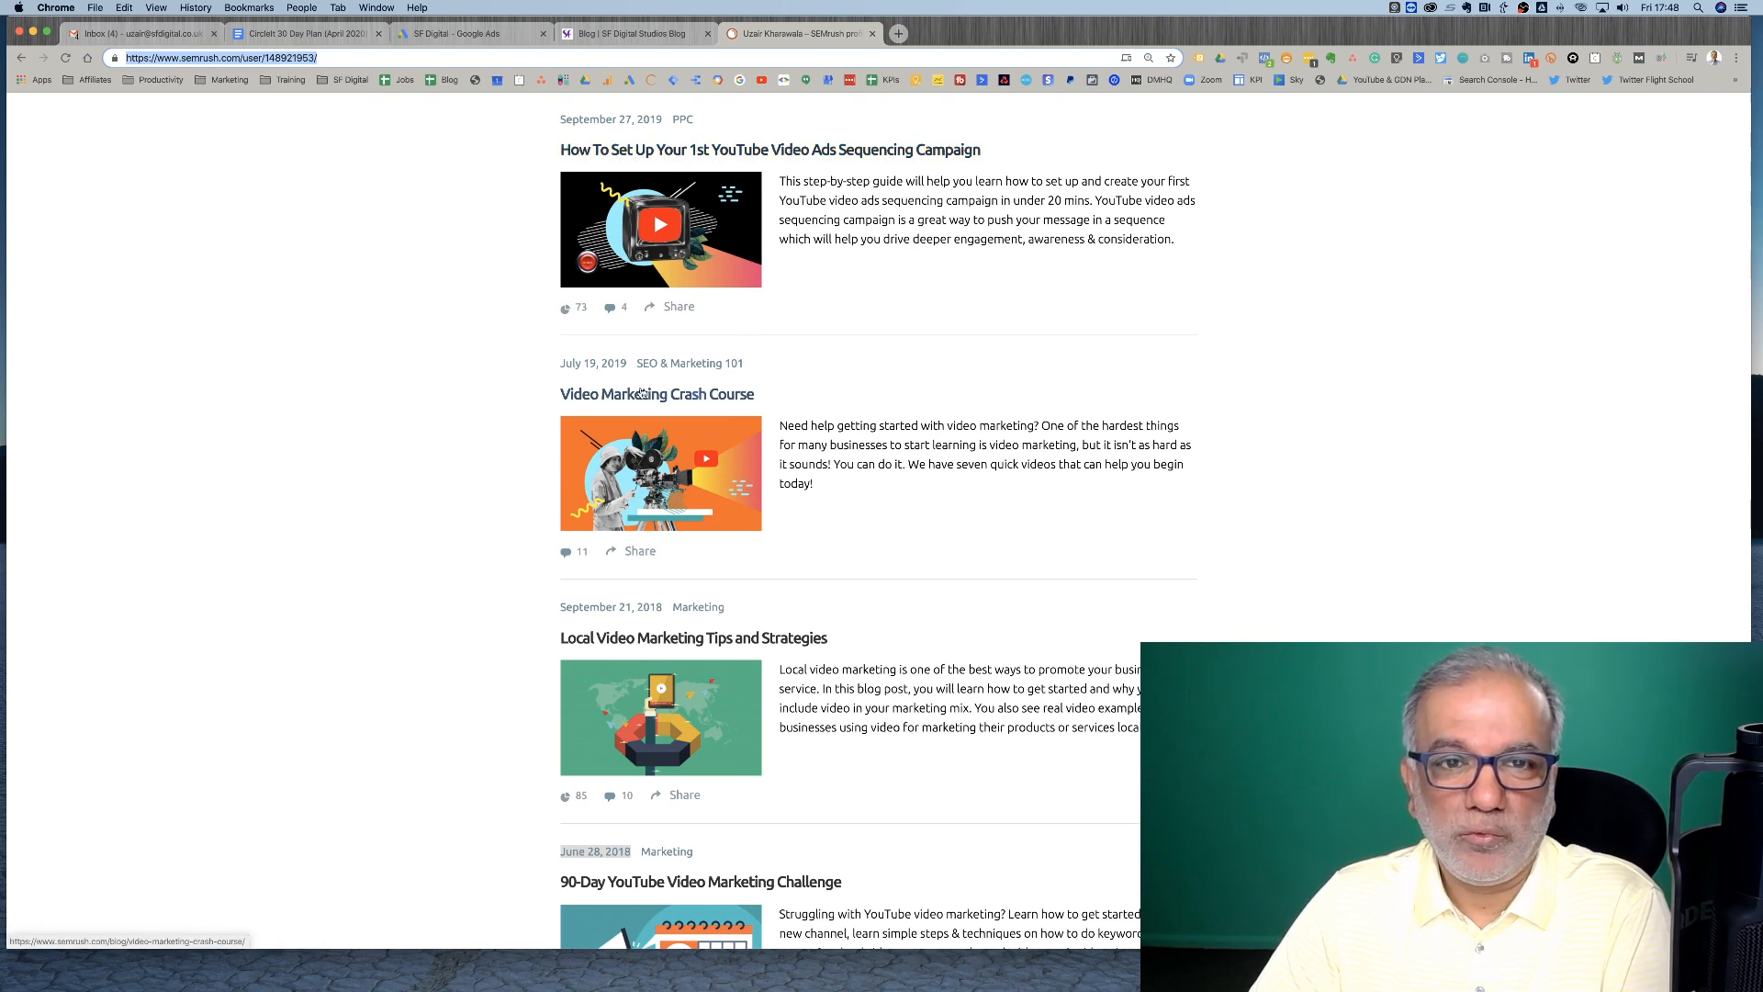
scroll(747, 396, down, 3)
scroll(747, 396, down, 1)
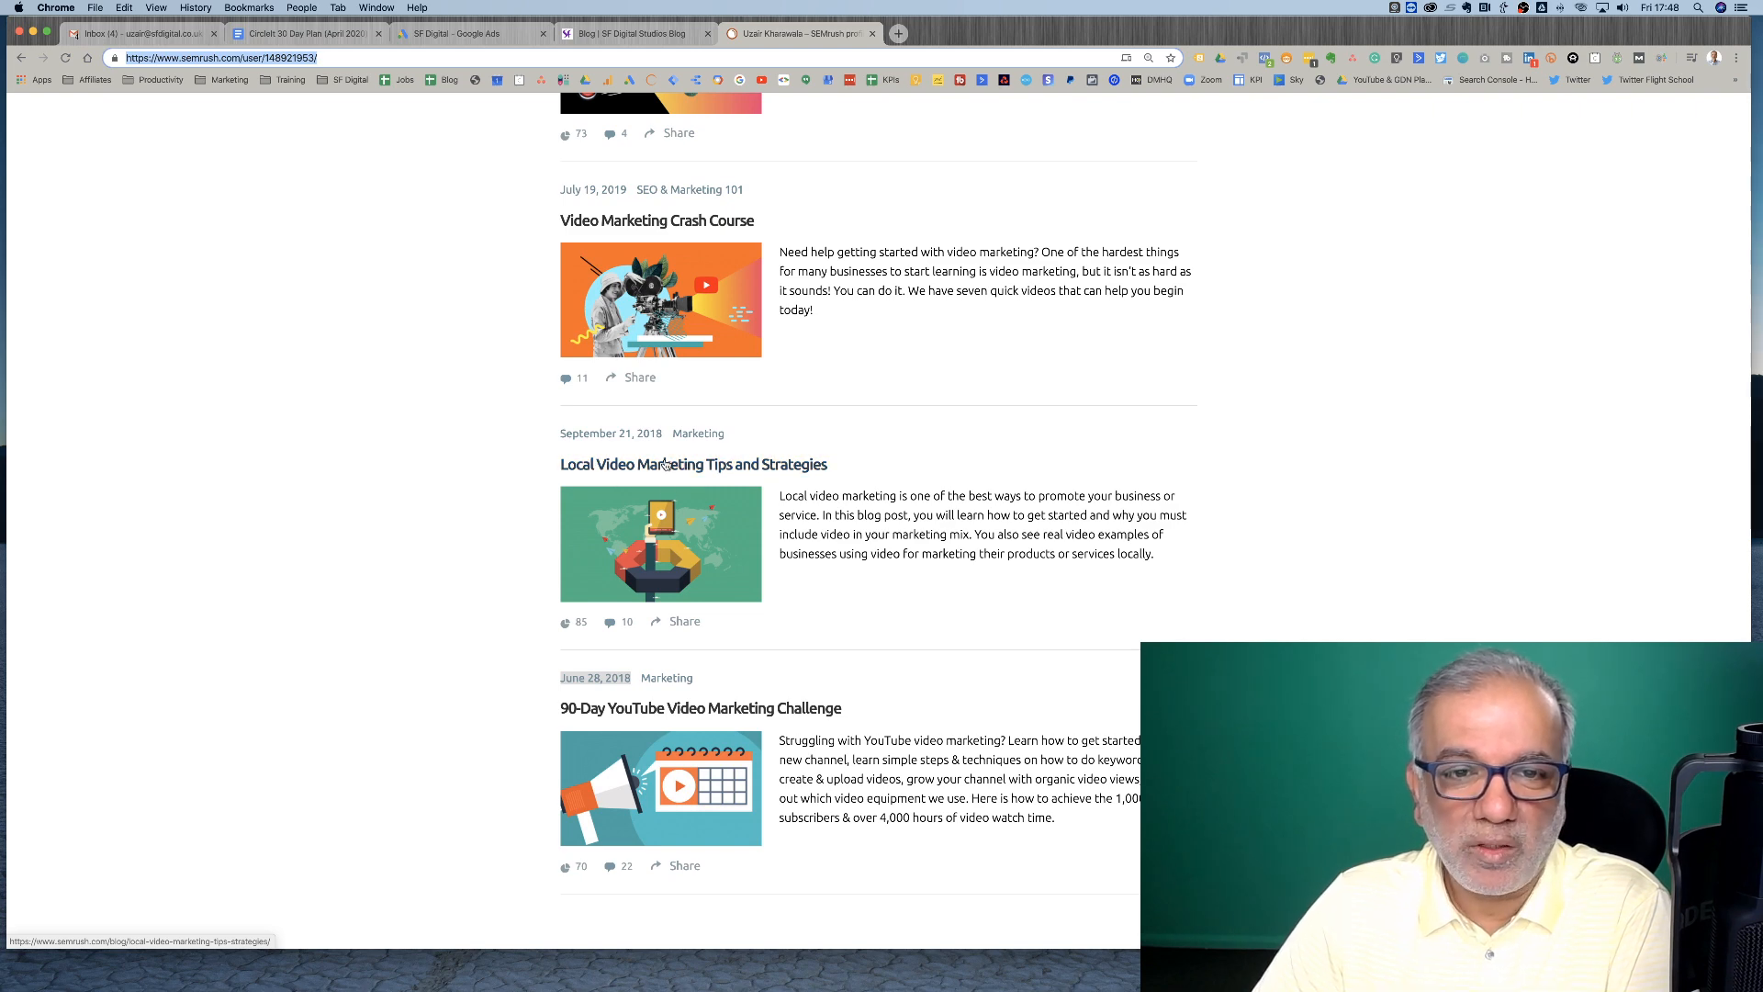
scroll(680, 486, down, 5)
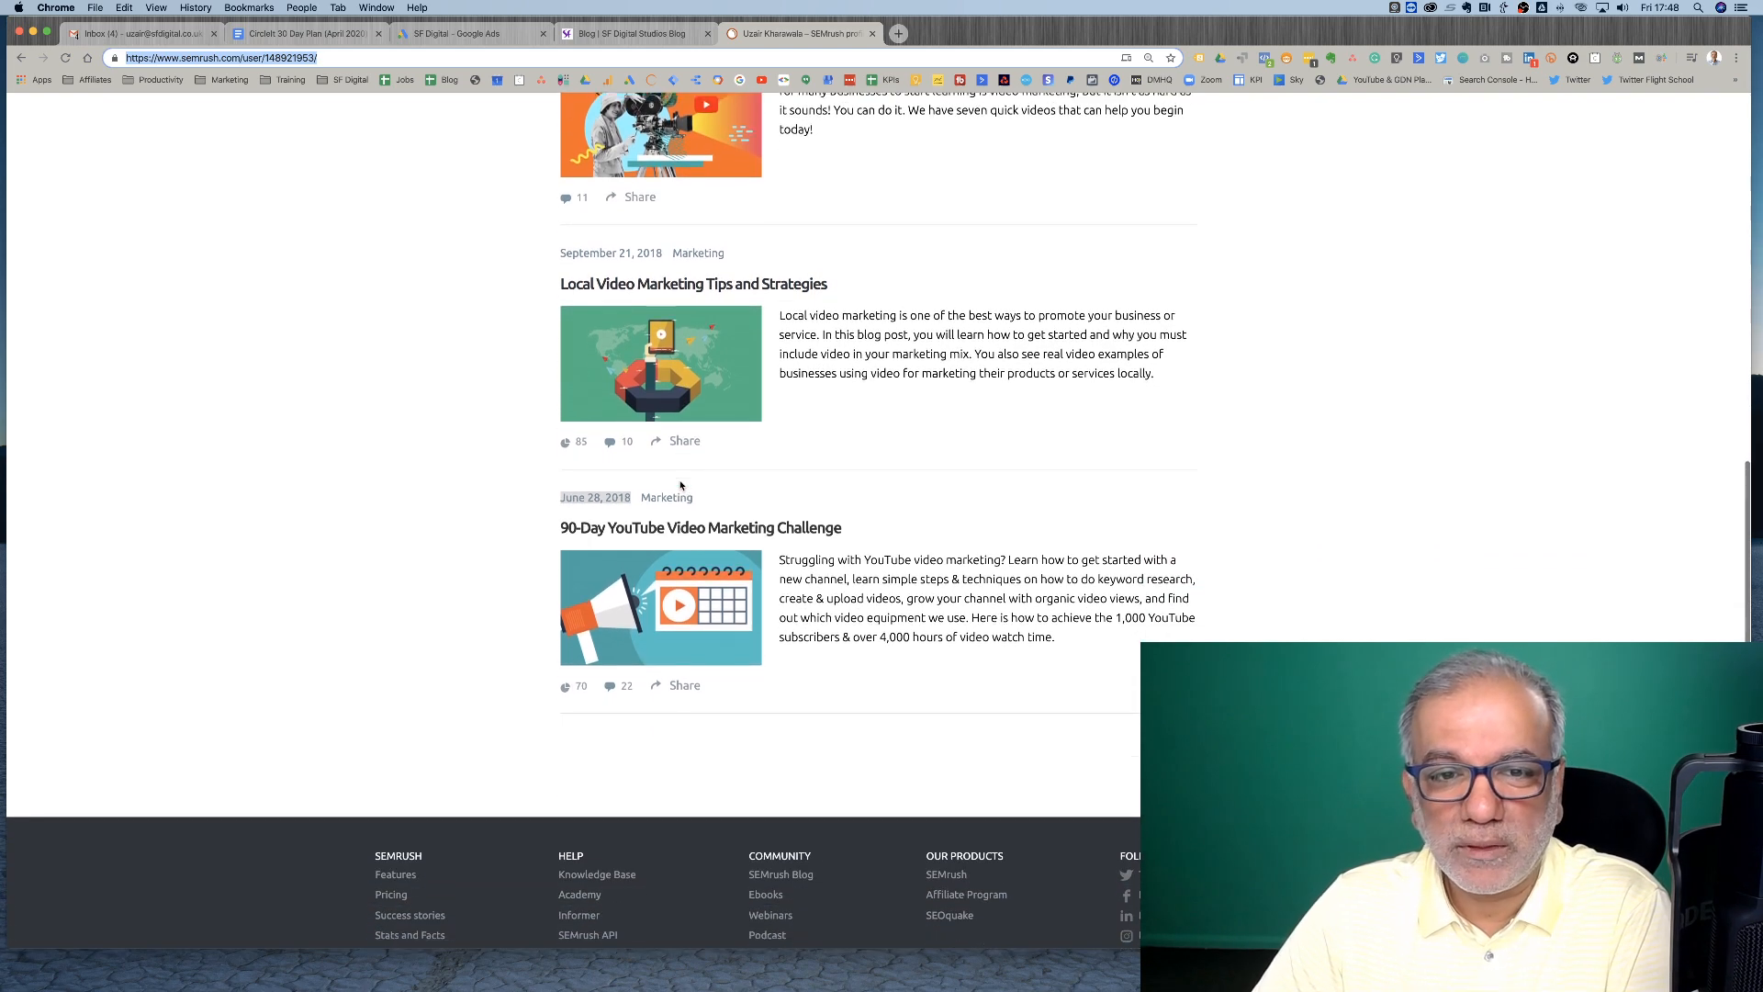
click(747, 476)
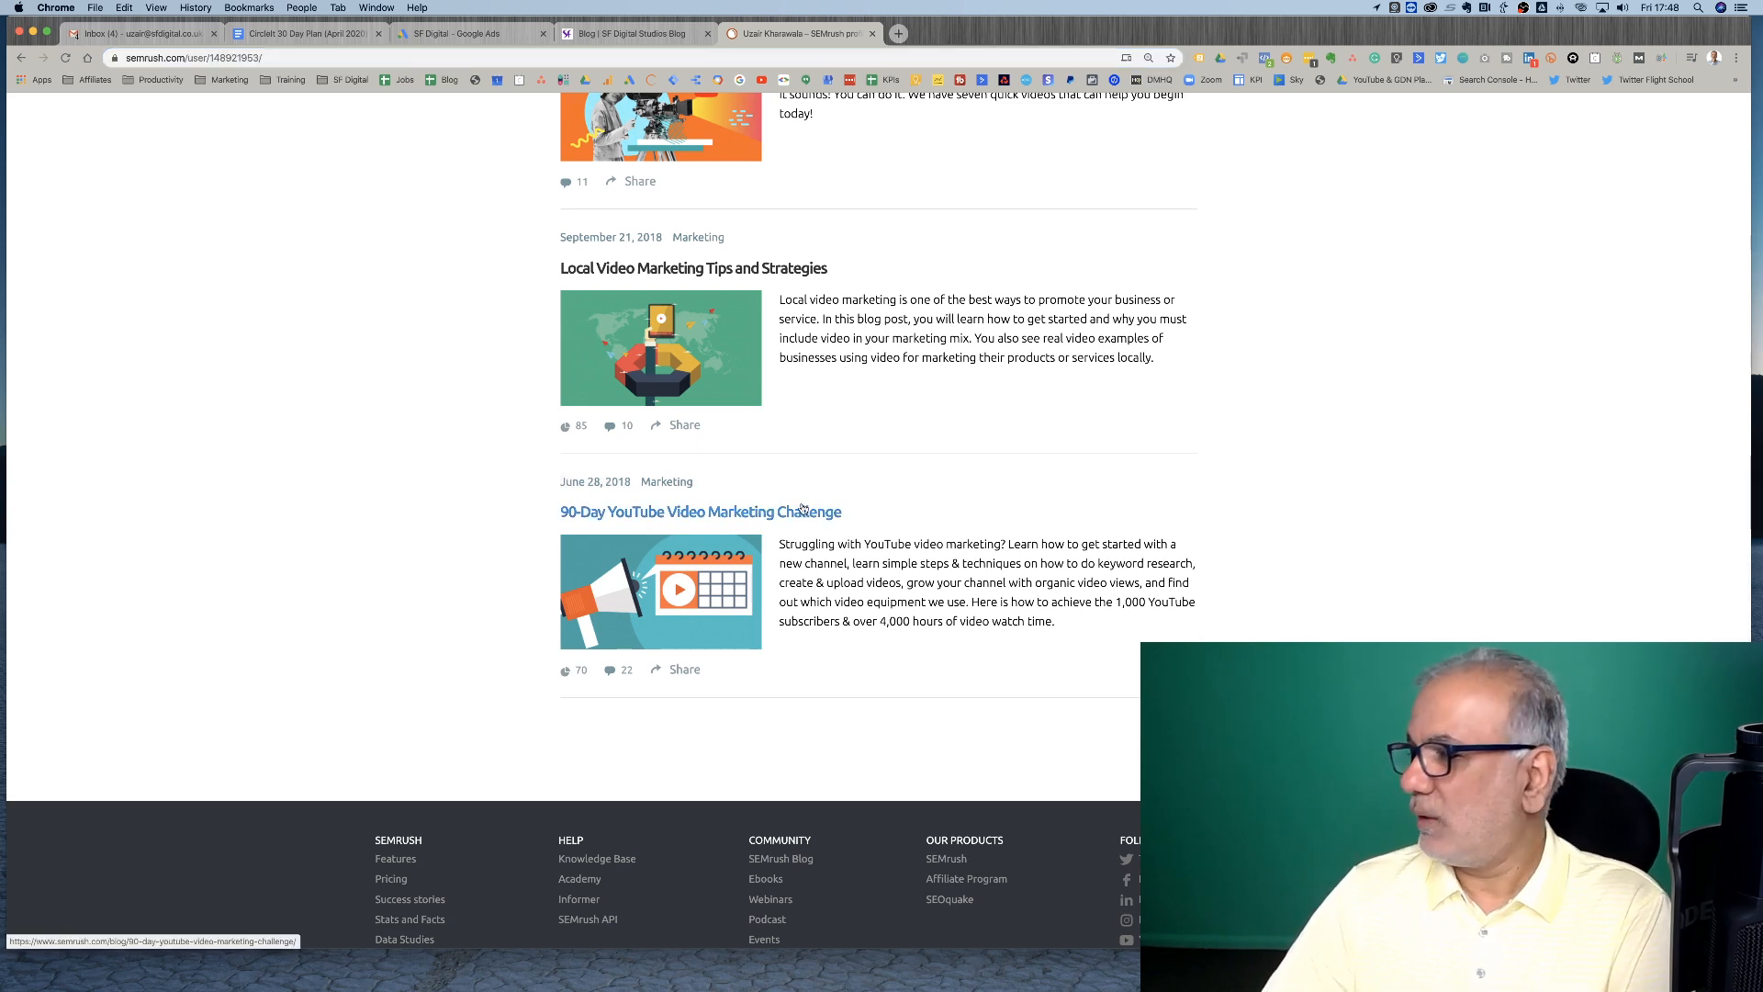